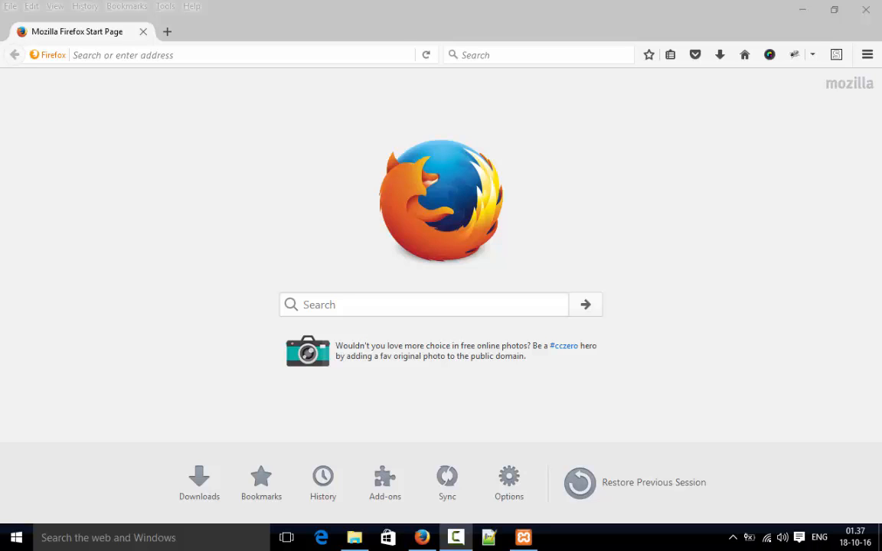
# Step: Search the web for xampp and open the Apache Friends XAMPP site from the results
pyautogui.click(525, 543)
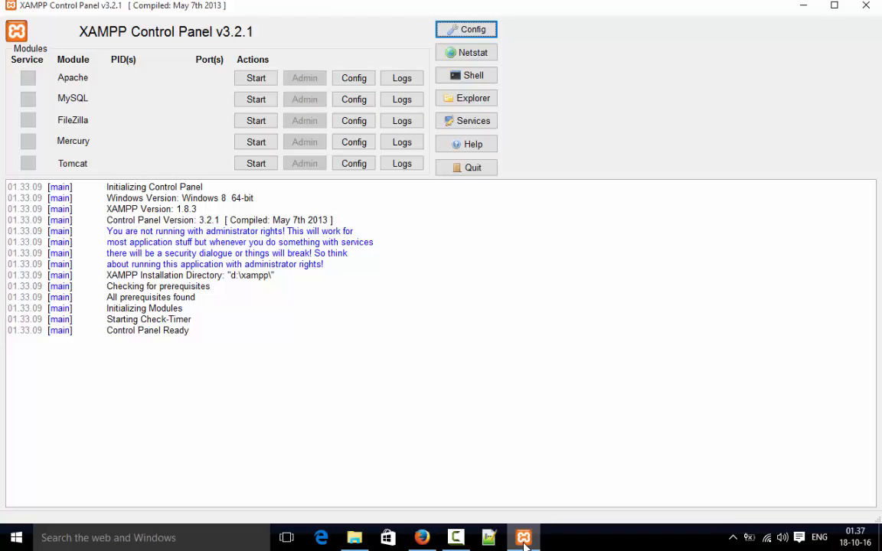
pyautogui.click(422, 537)
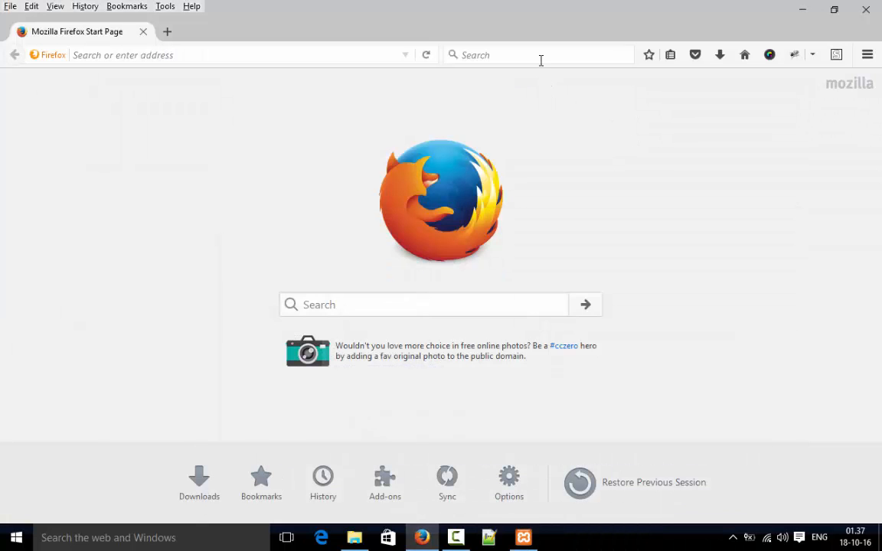
pyautogui.click(541, 60)
pyautogui.write('xamp')
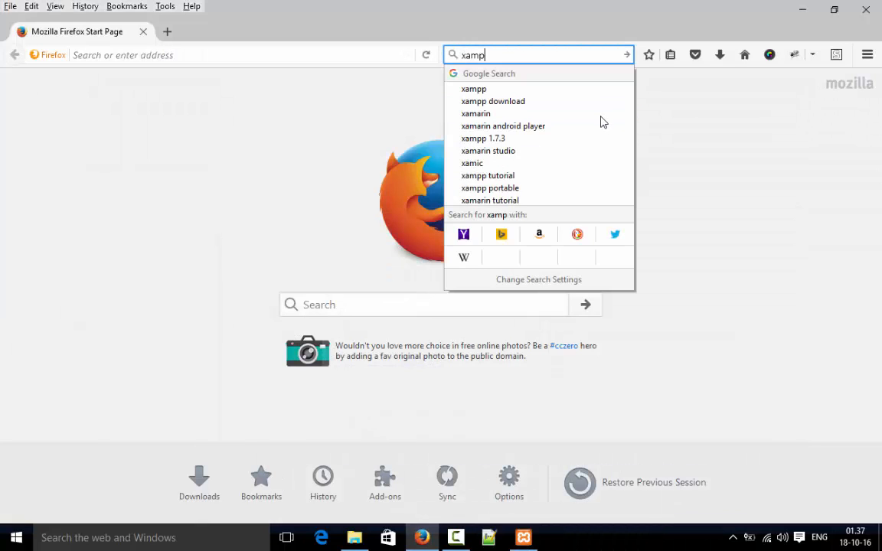
pyautogui.write('p')
pyautogui.press('Return')
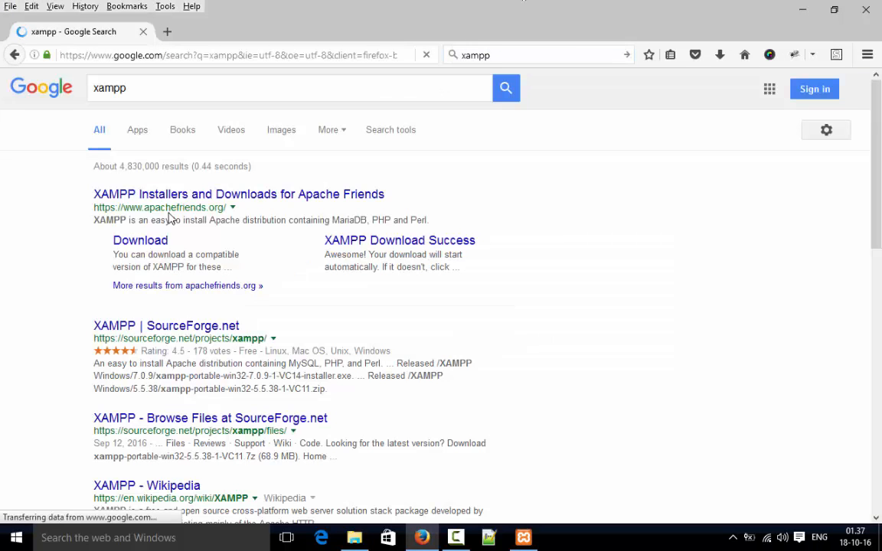
pyautogui.click(173, 196)
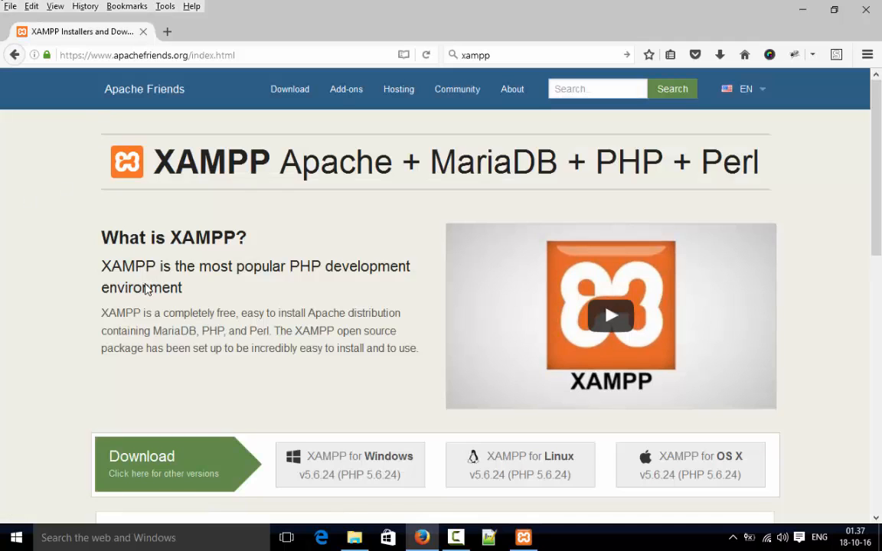
# Step: Examine the XAMPP download options for each operating system and the module list in the XAMPP Control Panel
pyautogui.scroll(-2, 201, 333)
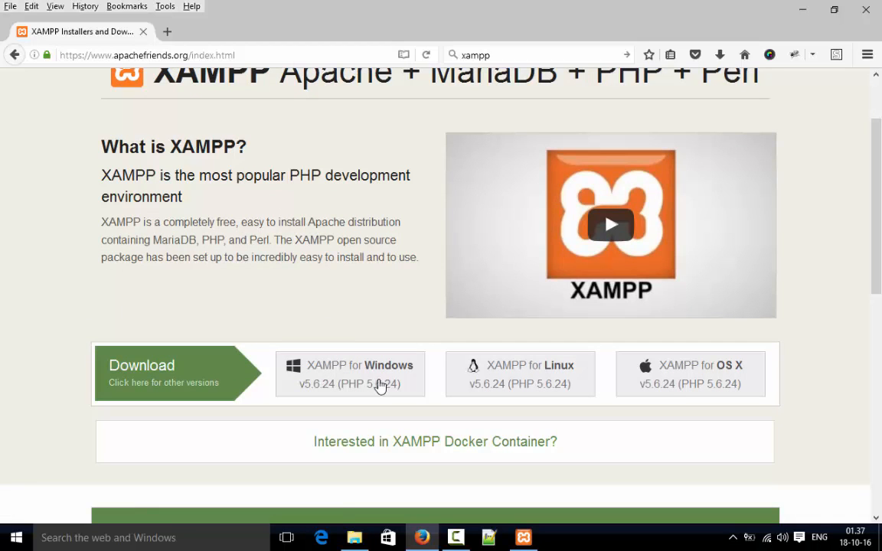
pyautogui.scroll(2, 228, 307)
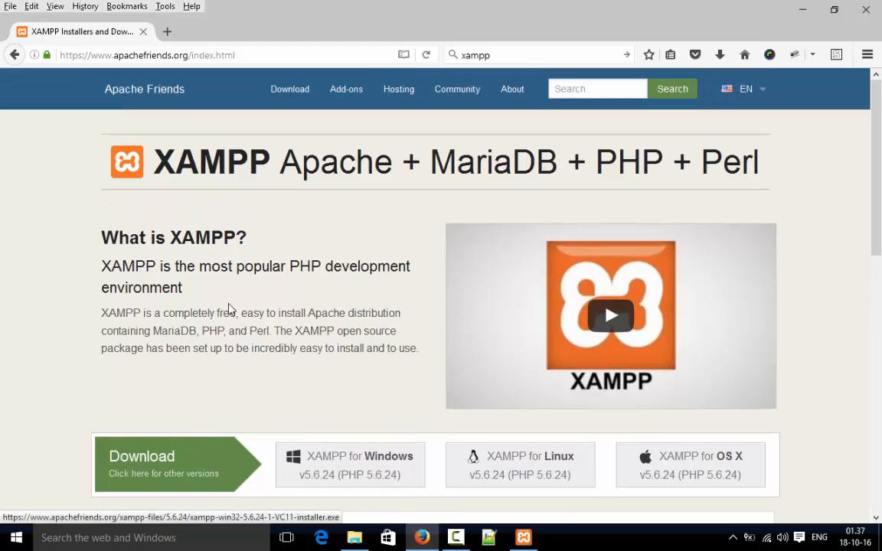
pyautogui.scroll(-2, 238, 321)
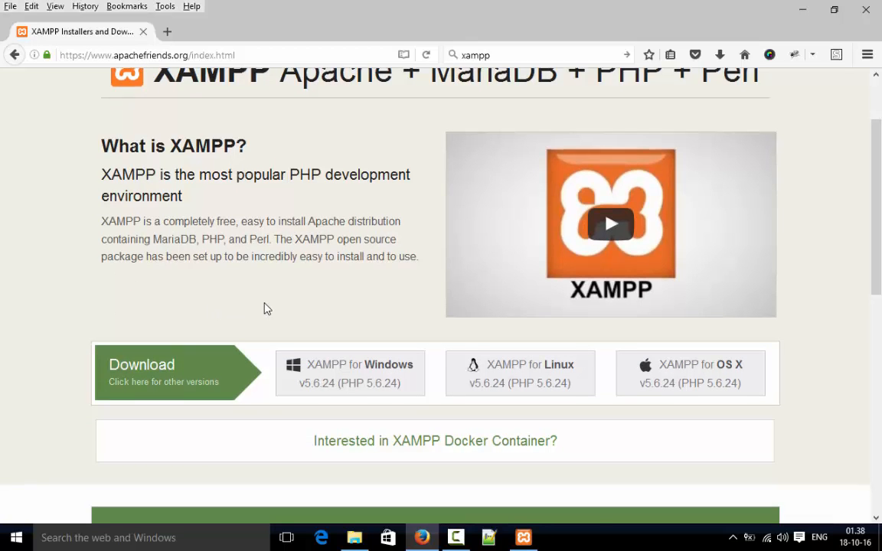
pyautogui.scroll(-11, 264, 307)
pyautogui.scroll(11, 129, 307)
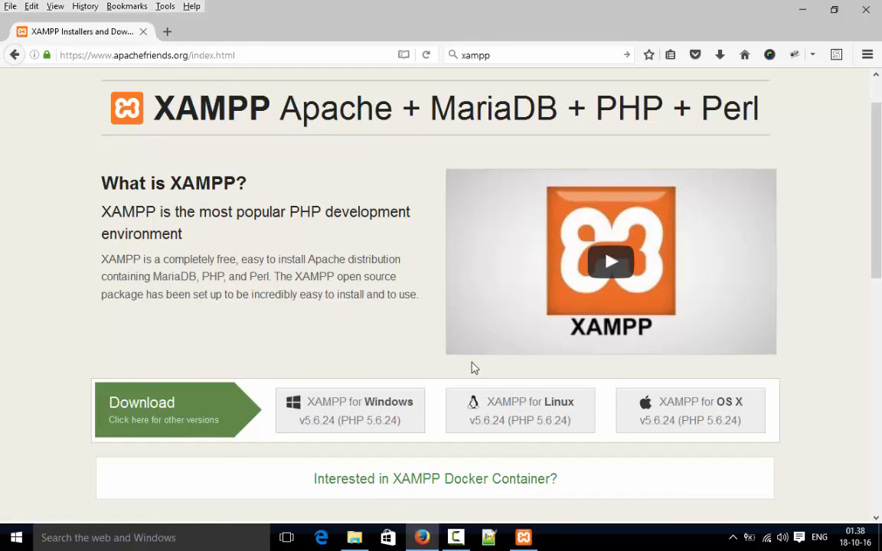
pyautogui.click(519, 540)
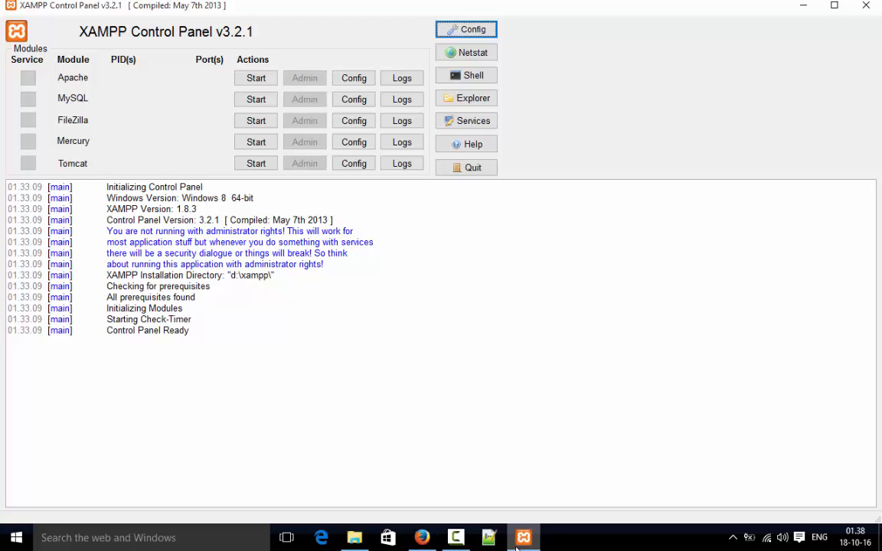
pyautogui.click(519, 545)
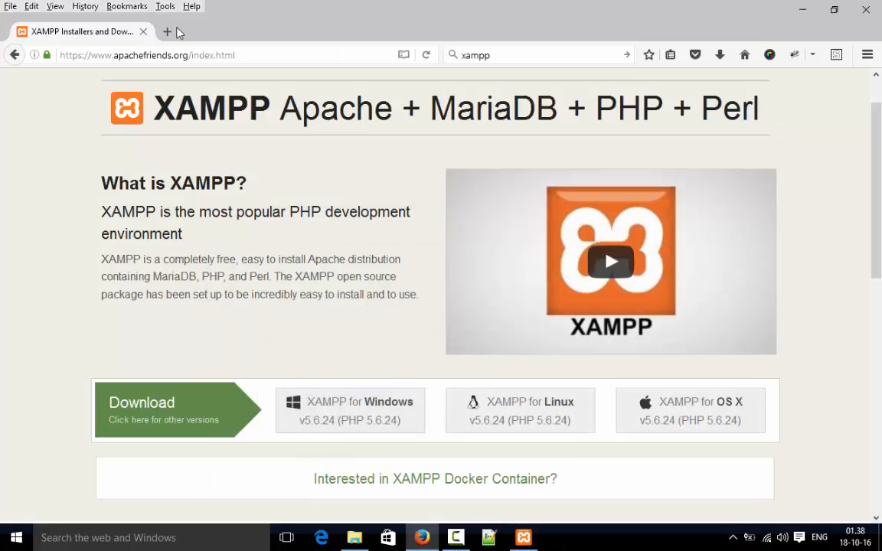
# Step: Replace the Apache Friends tab with a new one and search the web for wordpress
pyautogui.hotkey('ctrl', 't')
pyautogui.click(142, 31)
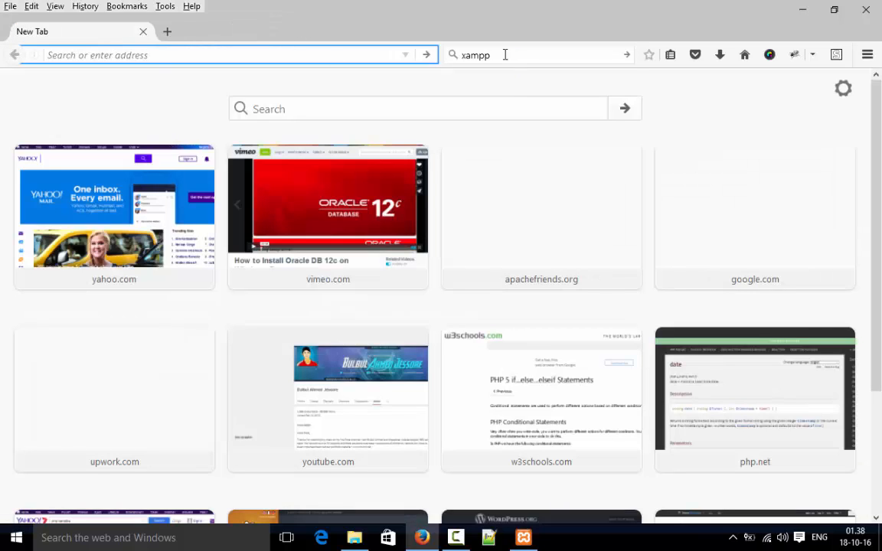
pyautogui.click(504, 54)
pyautogui.write('wordpres')
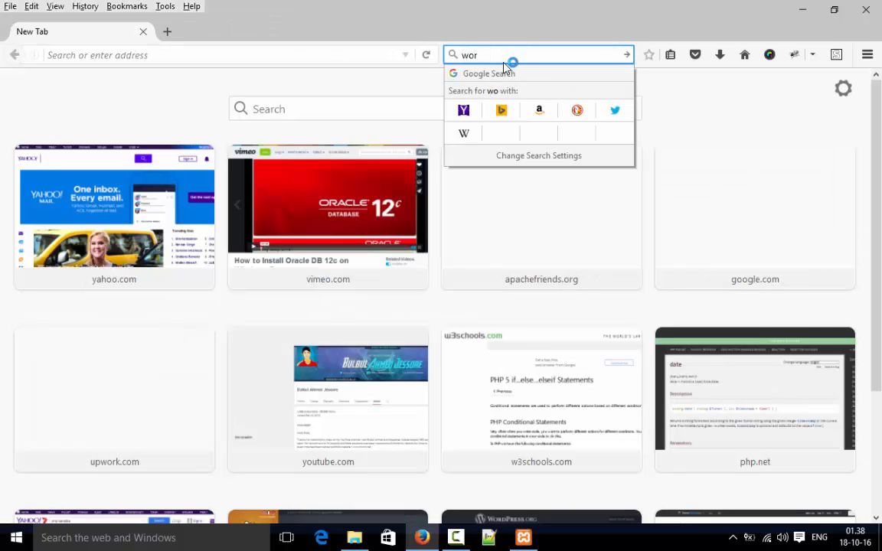
pyautogui.write('s')
pyautogui.press('Return')
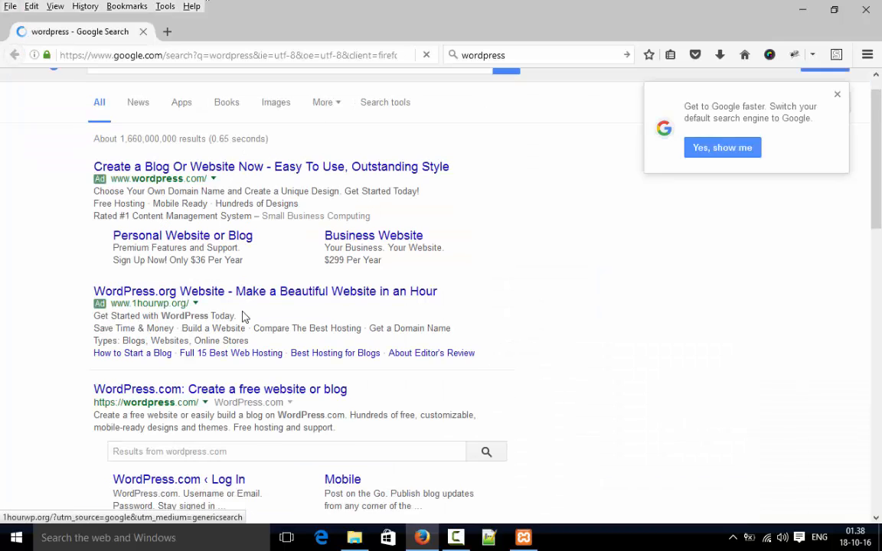
# Step: Open the Download WordPress 4.6.1 page on wordpress.org from the search results
pyautogui.scroll(-2, 220, 313)
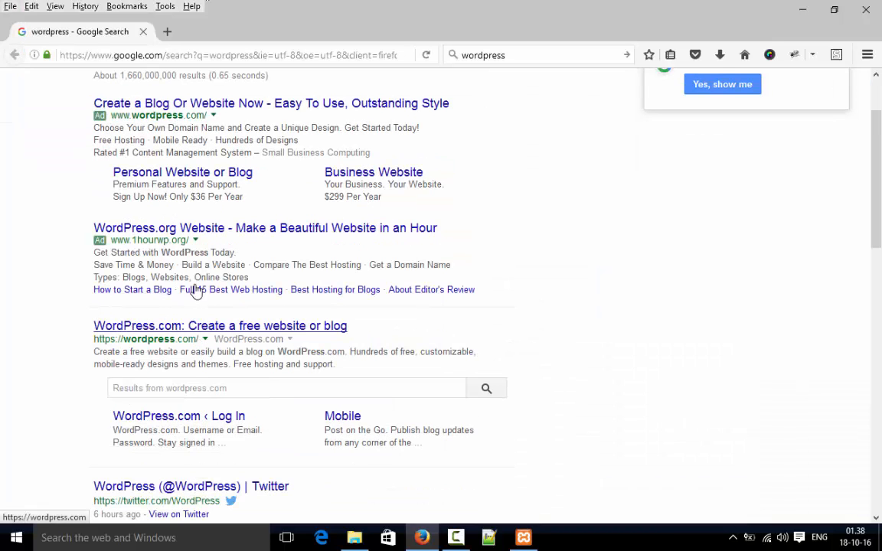
pyautogui.scroll(-4, 184, 306)
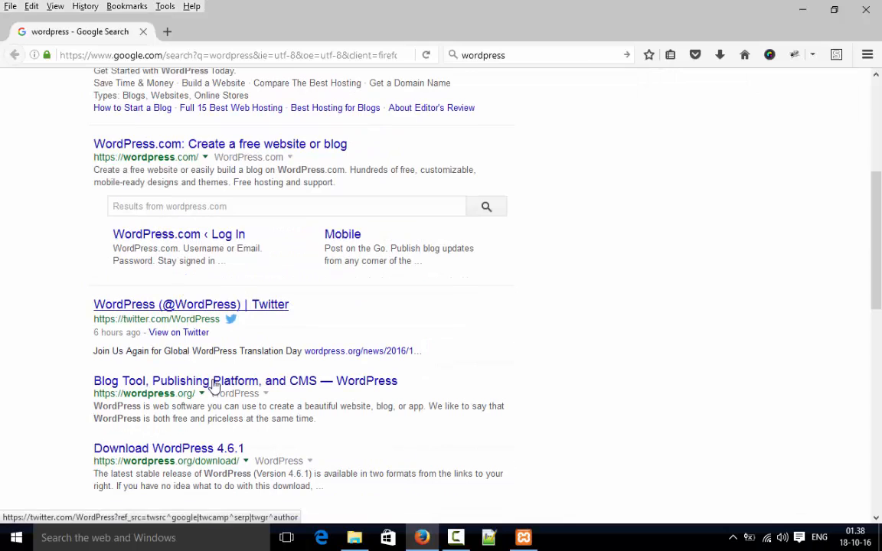
pyautogui.click(202, 449)
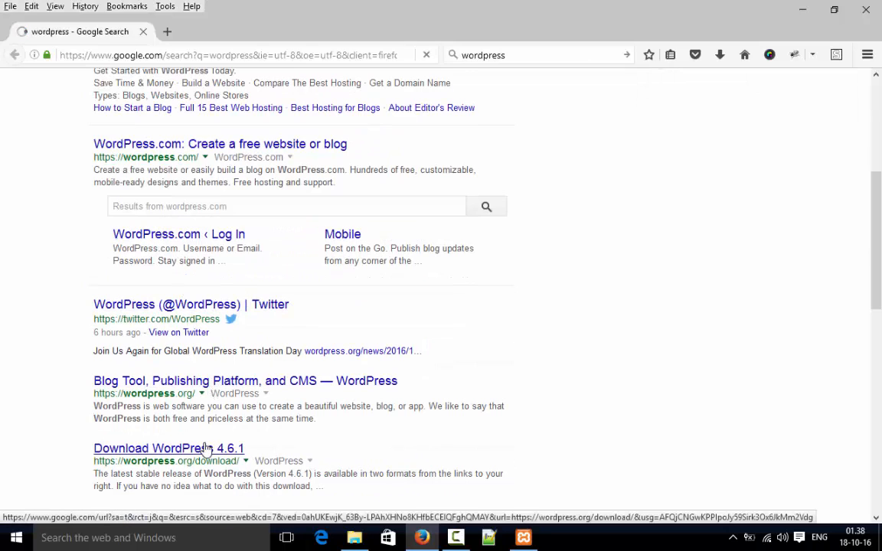
# Step: Check the browser's download history, and download and save the WordPress 4.6.1 zip file
pyautogui.click(720, 57)
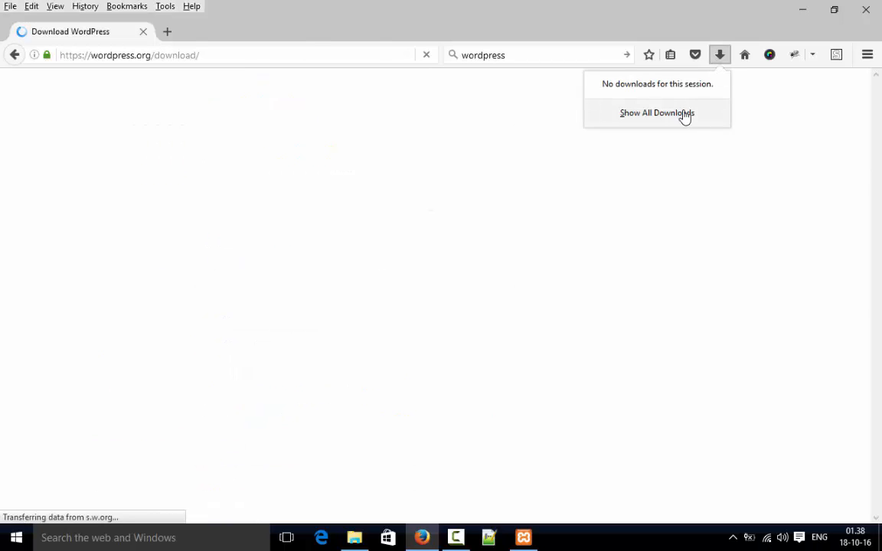
pyautogui.click(659, 124)
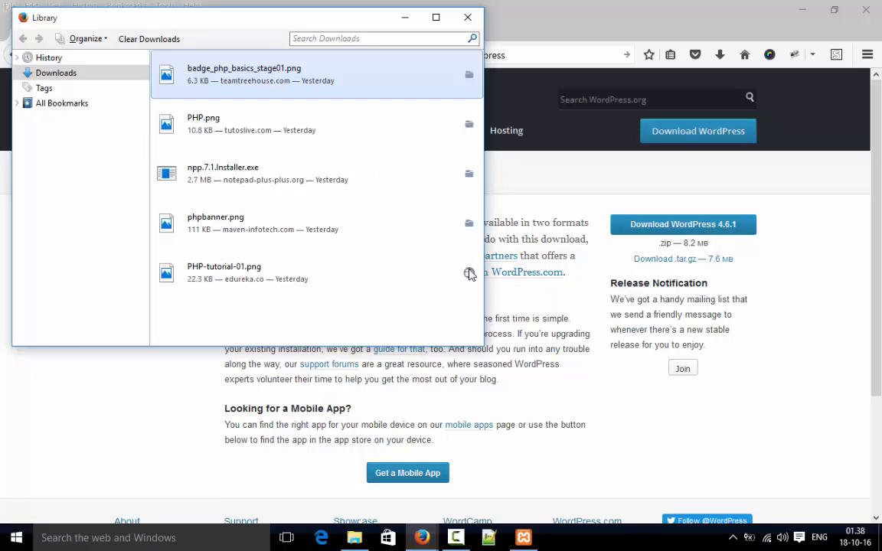
pyautogui.click(711, 233)
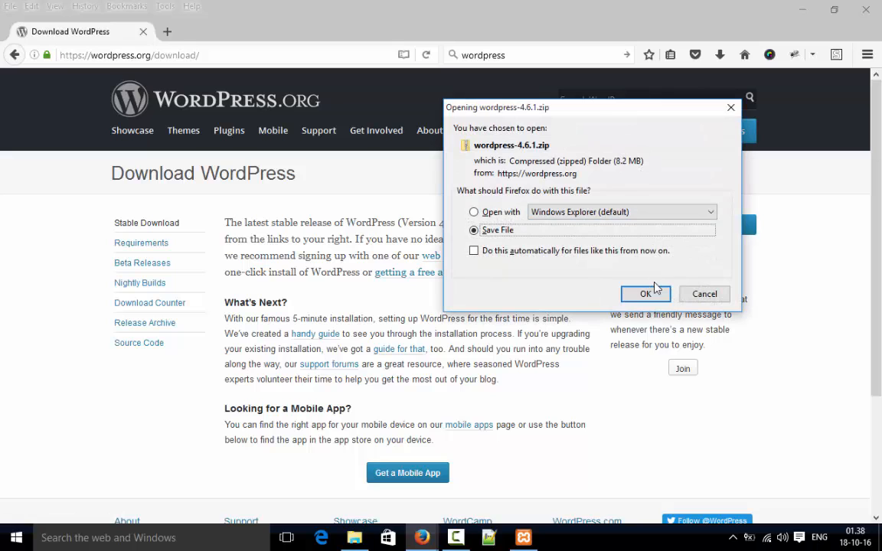
pyautogui.click(646, 295)
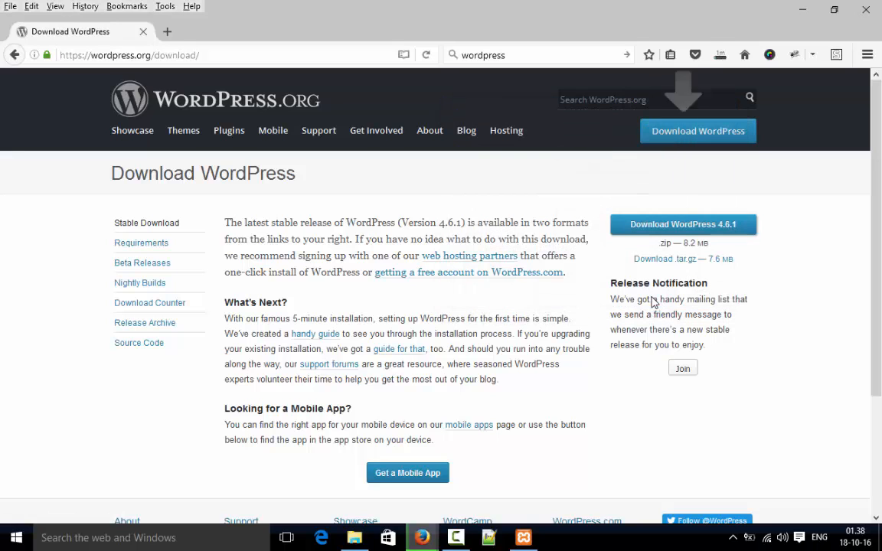
pyautogui.click(719, 57)
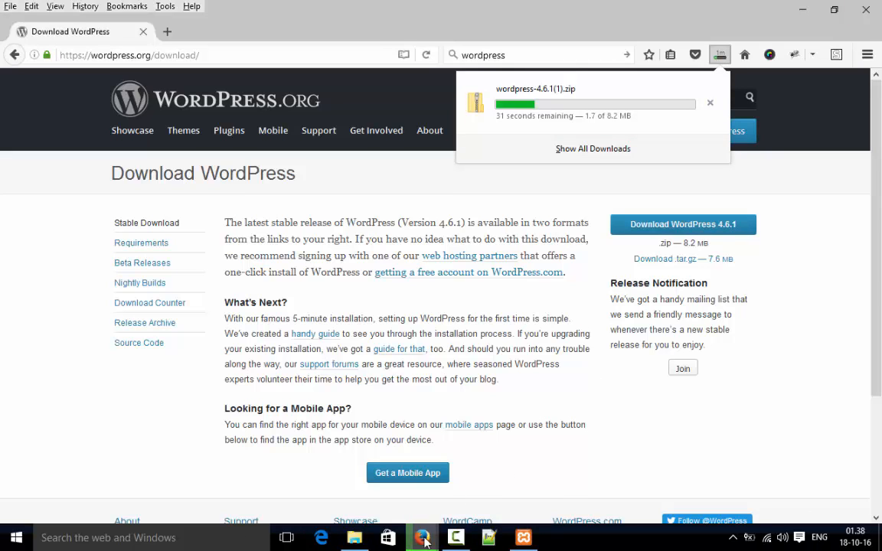
pyautogui.click(457, 537)
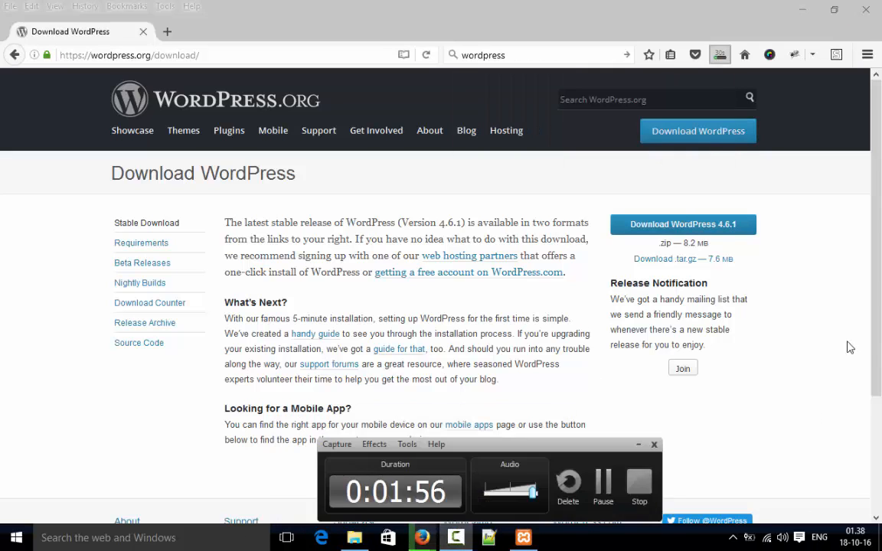
pyautogui.click(604, 490)
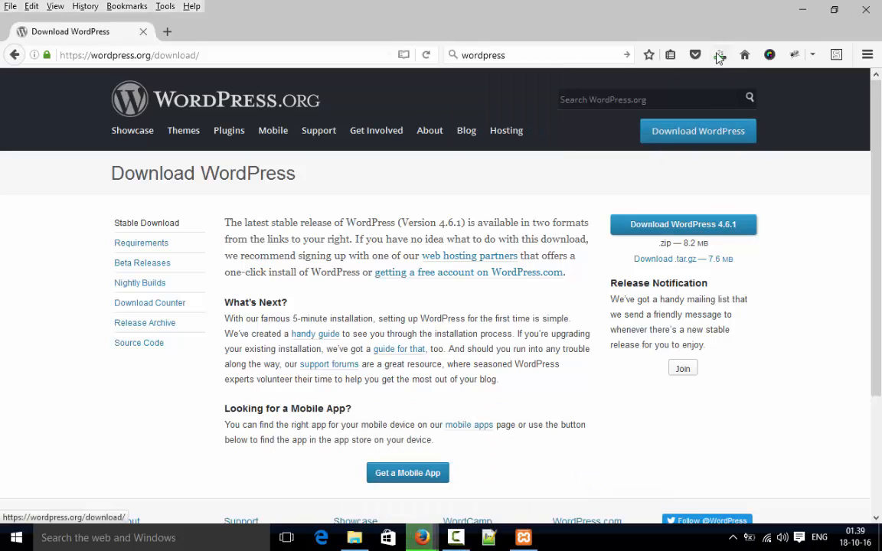
# Step: Open the folder containing the downloaded wordpress-4.6.1(1) archive
pyautogui.click(720, 55)
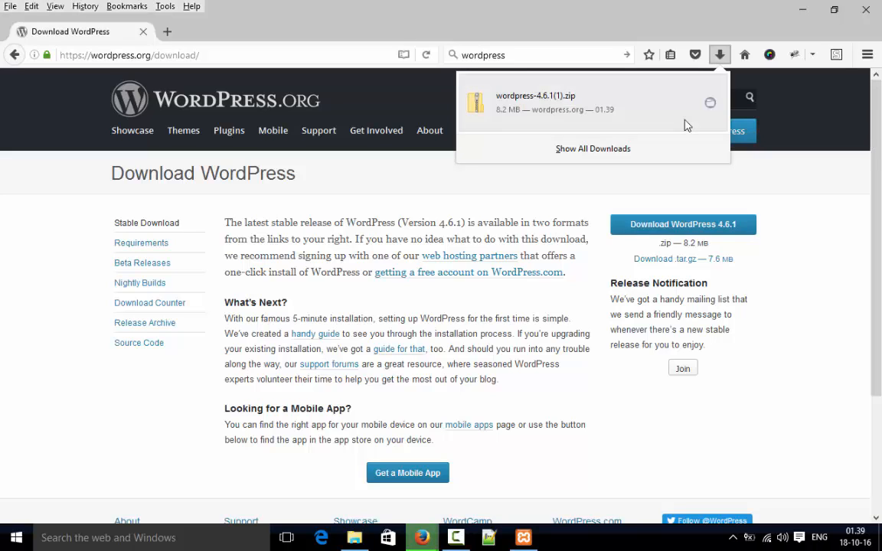
pyautogui.click(706, 100)
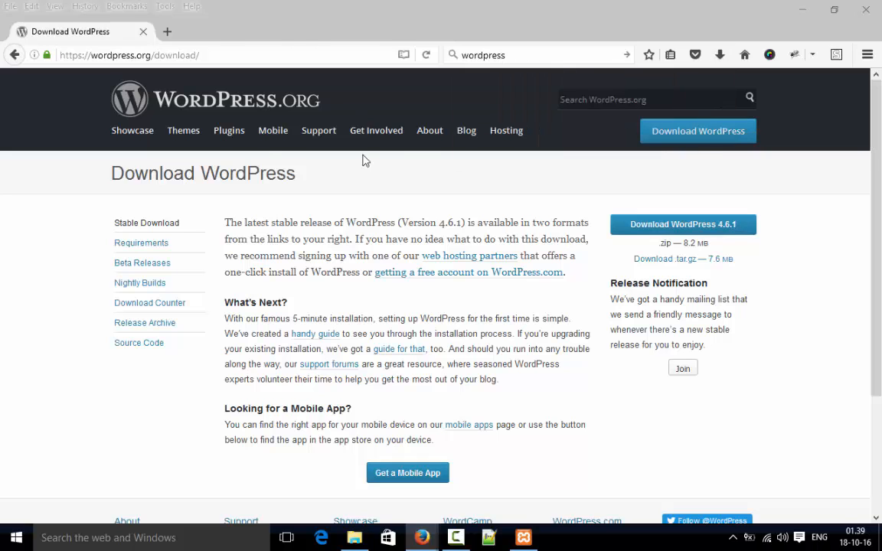
pyautogui.scroll(-1, 288, 413)
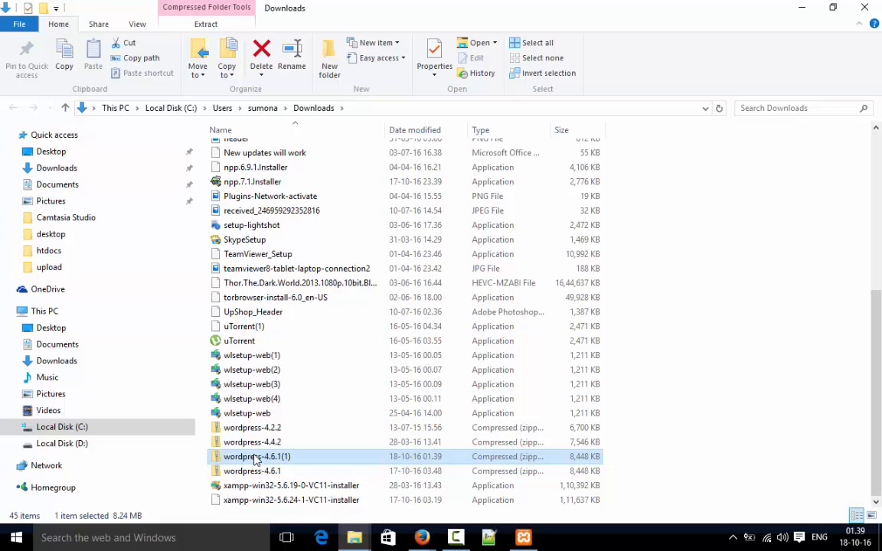
pyautogui.rightClick(256, 458)
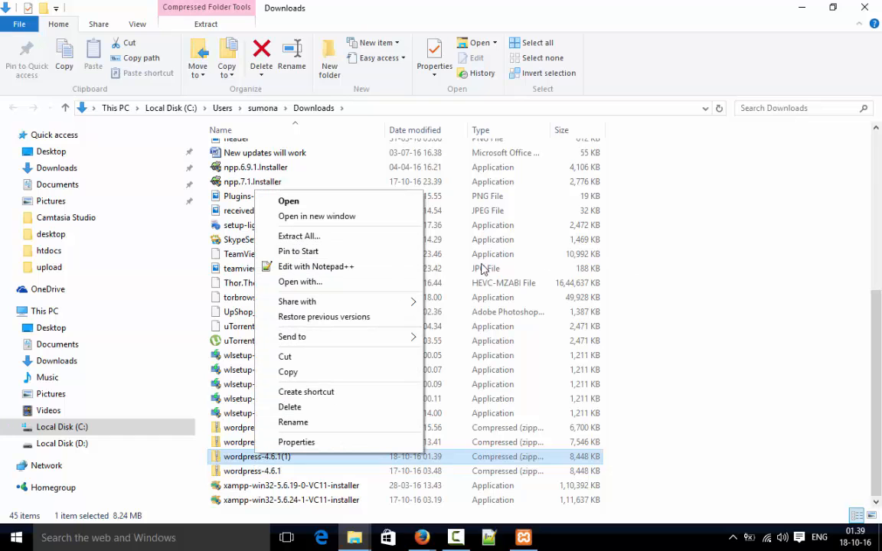
pyautogui.click(705, 256)
# Step: Open the extracted wordpress-4.6.1 folder in Downloads and view the files in its wordpress subfolder
pyautogui.scroll(7, 735, 278)
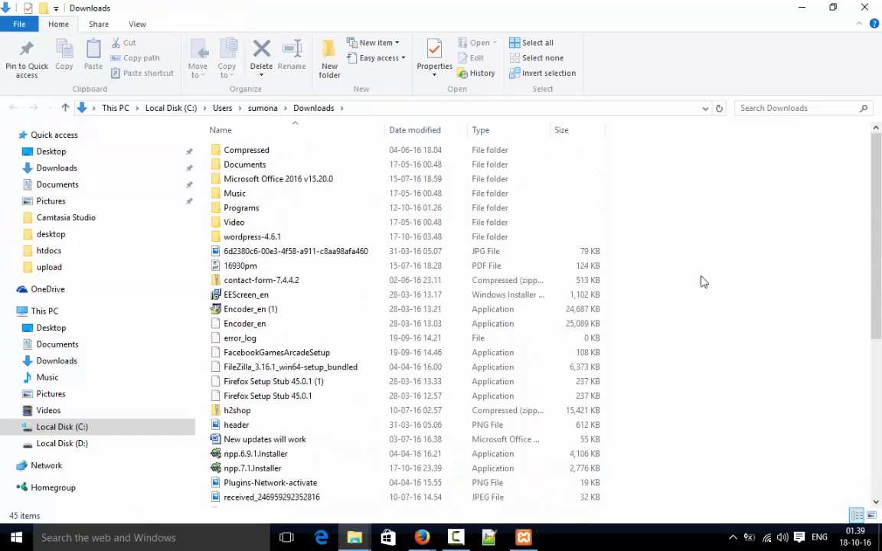
pyautogui.click(249, 239)
pyautogui.doubleClick(249, 239)
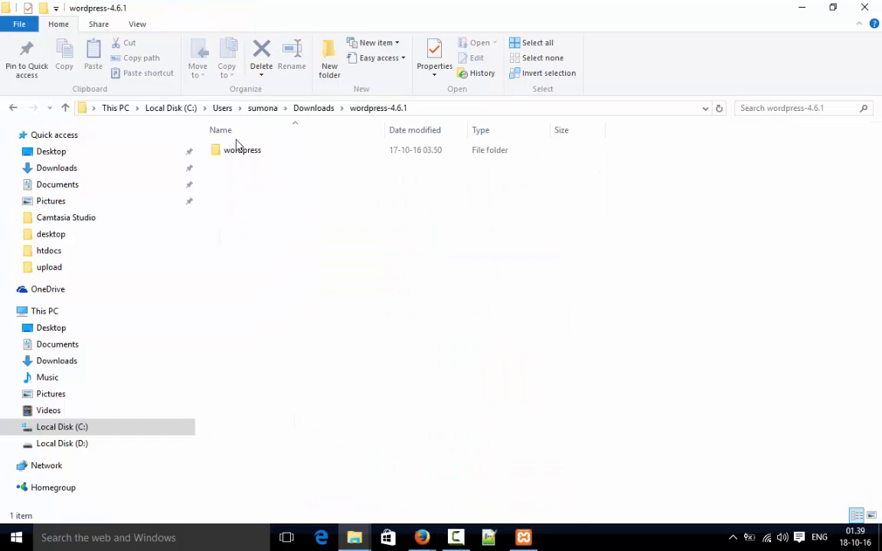
pyautogui.doubleClick(242, 154)
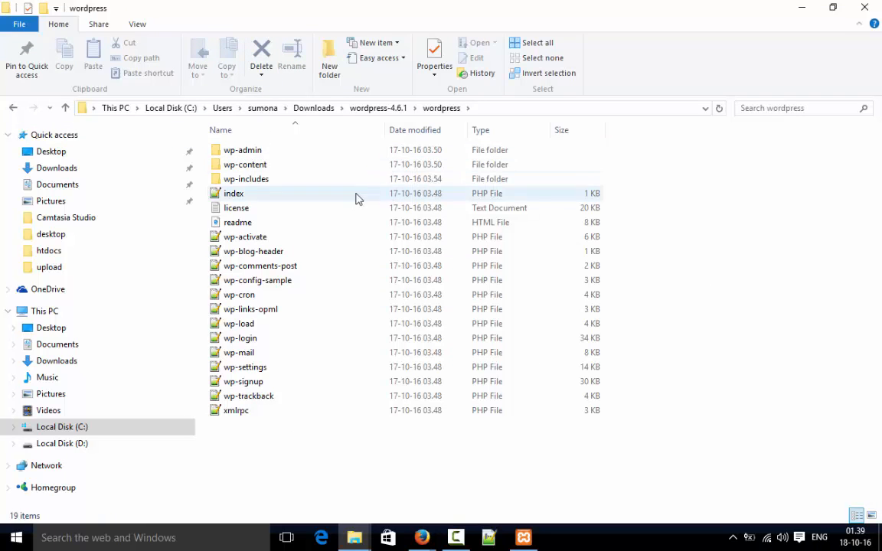
# Step: Return to the wordpress-4.6.1 folder and rename its wordpress subfolder as wp
pyautogui.click(383, 109)
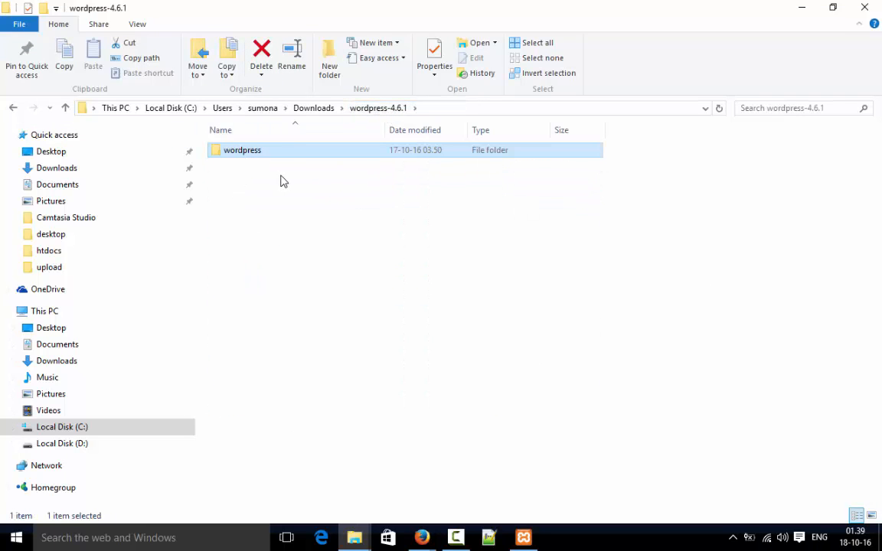
pyautogui.click(245, 151)
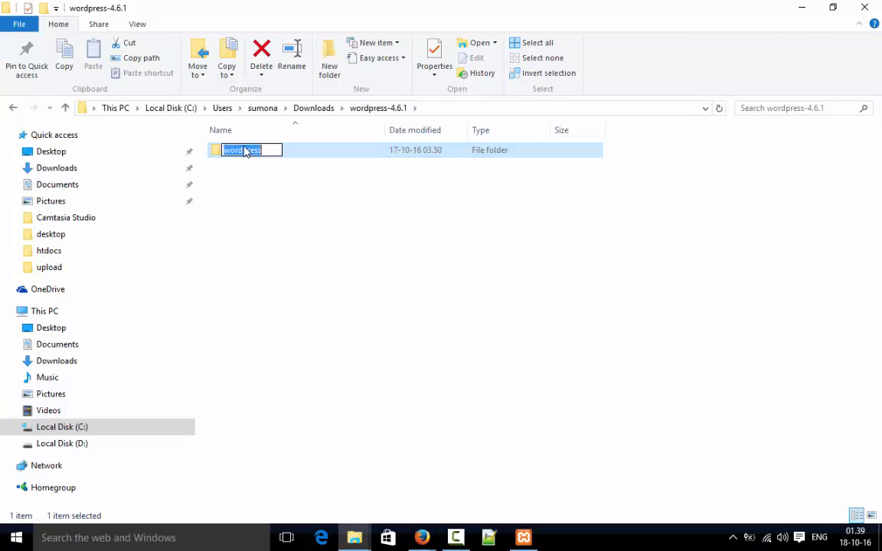
pyautogui.write('wp')
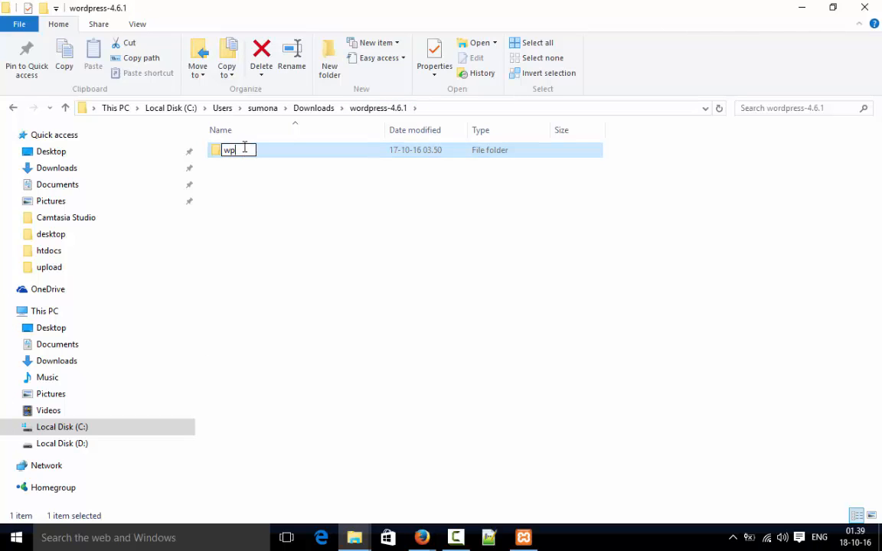
pyautogui.click(269, 174)
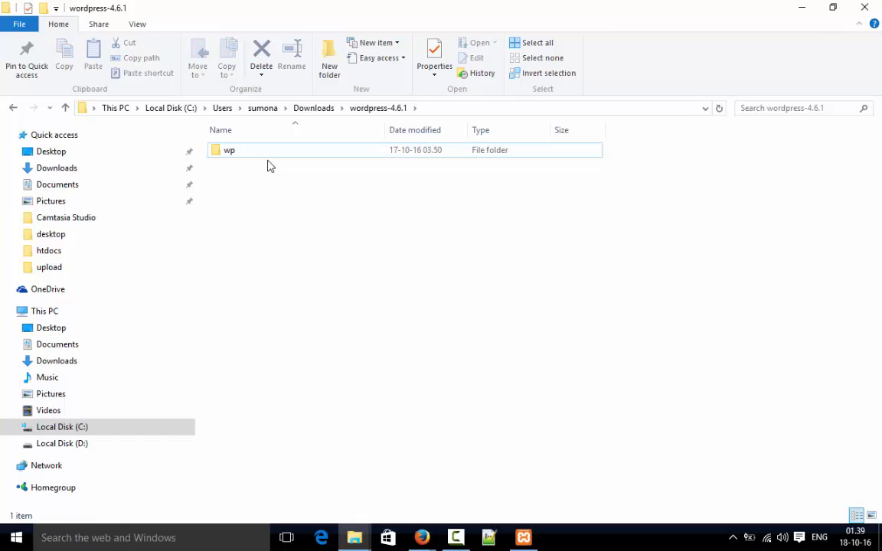
# Step: Copy the wp folder from wordpress-4.6.1 into the htdocs folder of xampp on Local Disk (D:)
pyautogui.rightClick(265, 156)
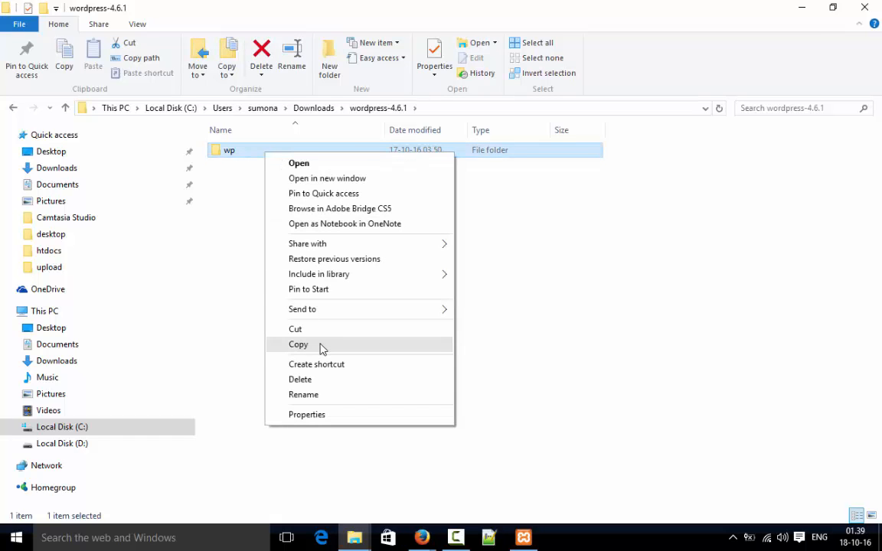
pyautogui.click(320, 345)
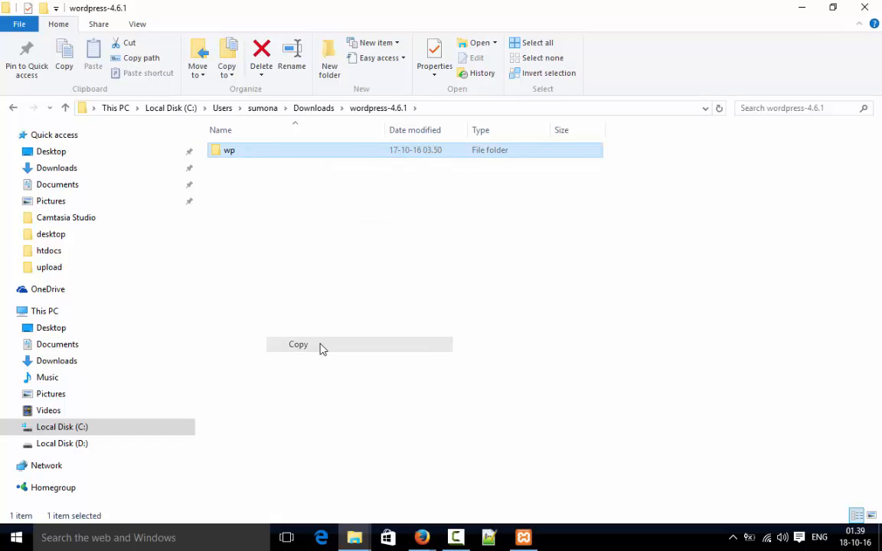
pyautogui.click(47, 447)
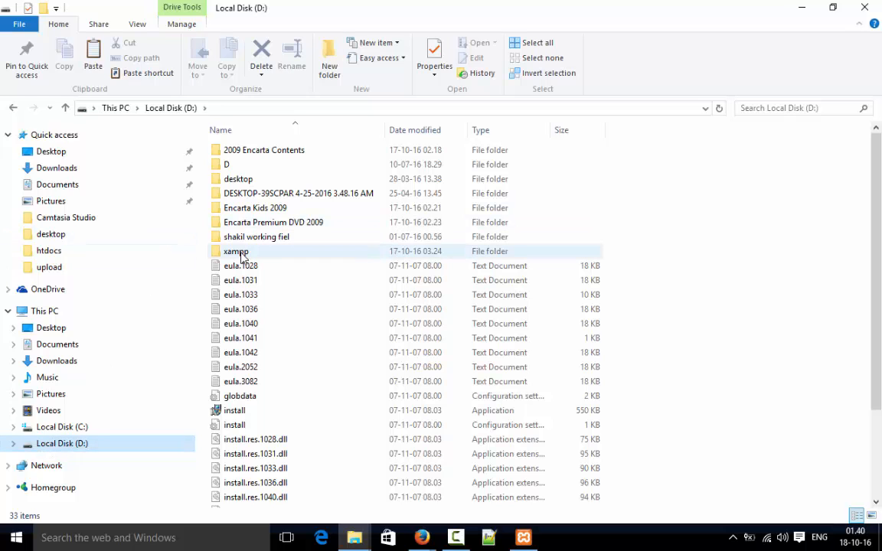
pyautogui.doubleClick(242, 257)
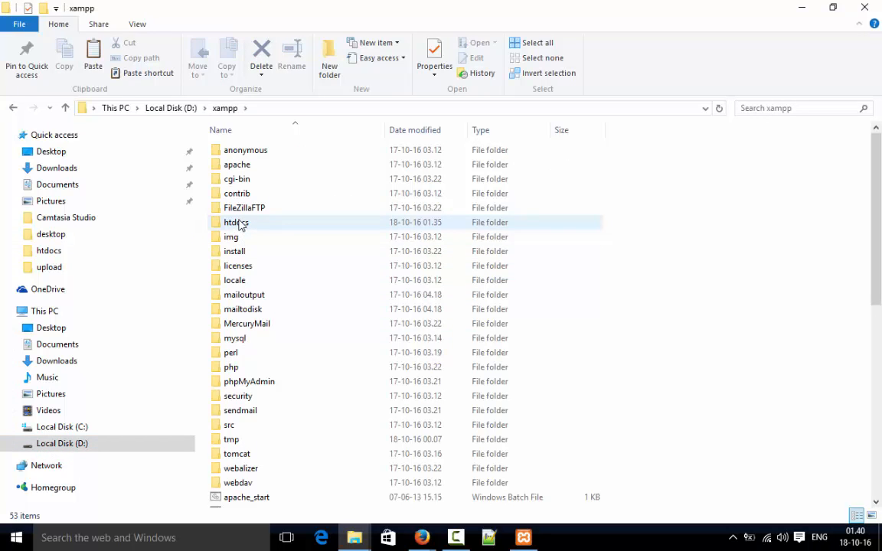
pyautogui.click(240, 224)
pyautogui.click(241, 228)
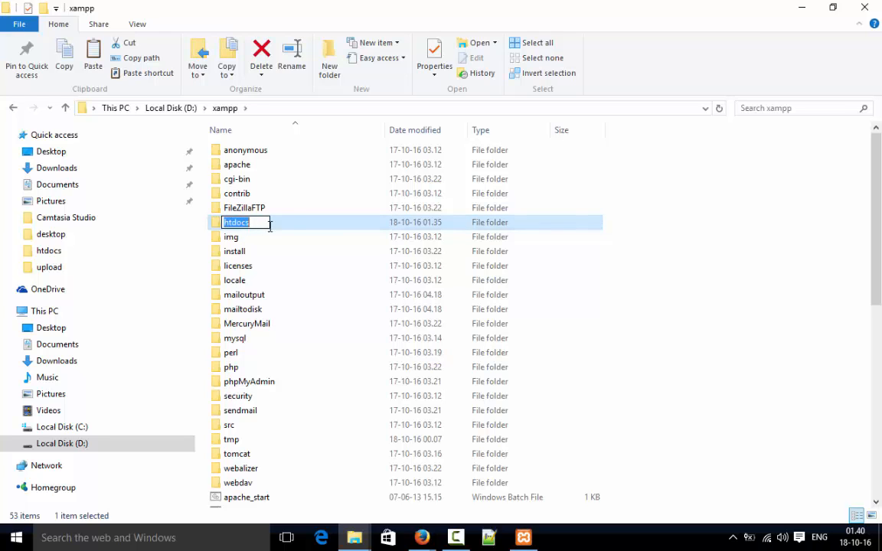
pyautogui.doubleClick(287, 227)
pyautogui.rightClick(763, 283)
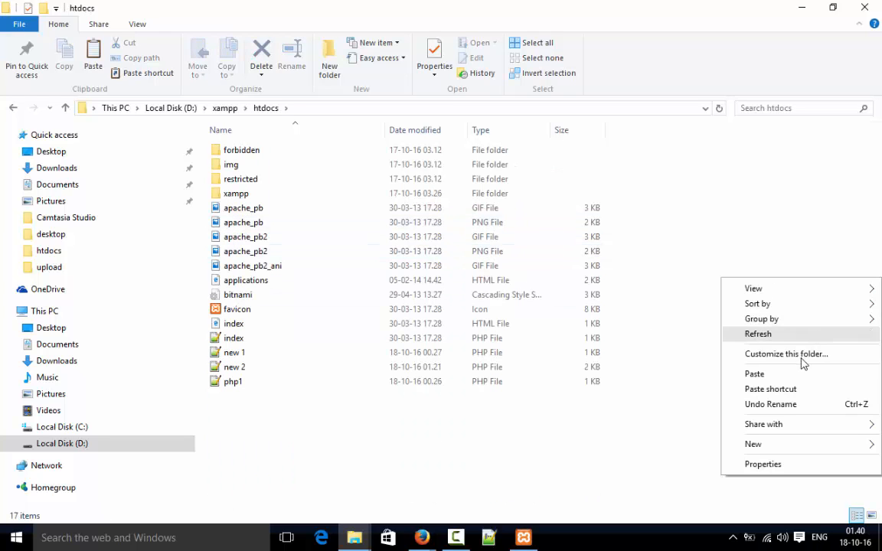
pyautogui.click(781, 371)
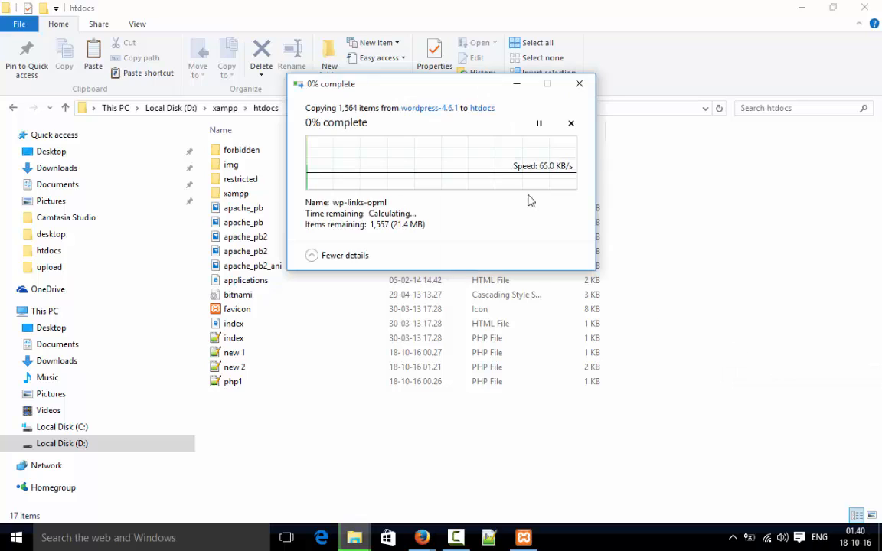
pyautogui.click(458, 538)
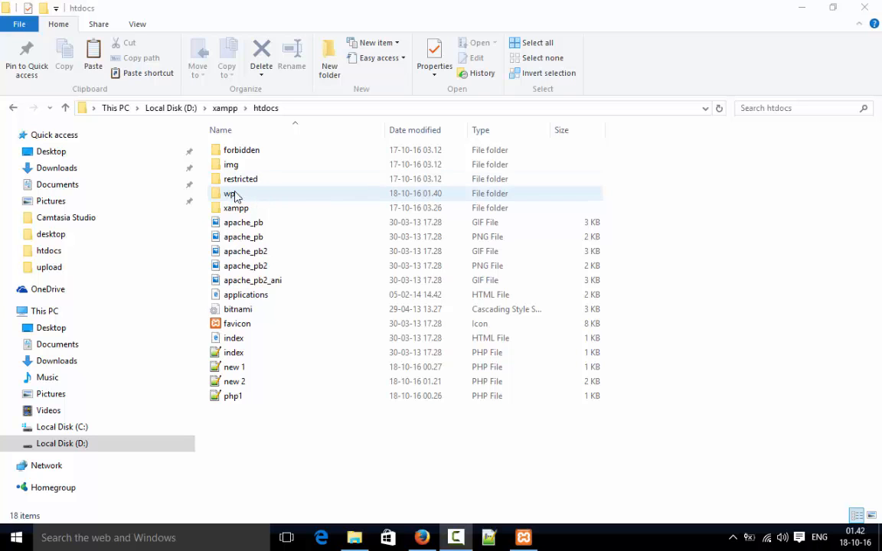
# Step: Switch to the XAMPP Control Panel and start the Apache and MySQL modules
pyautogui.click(523, 538)
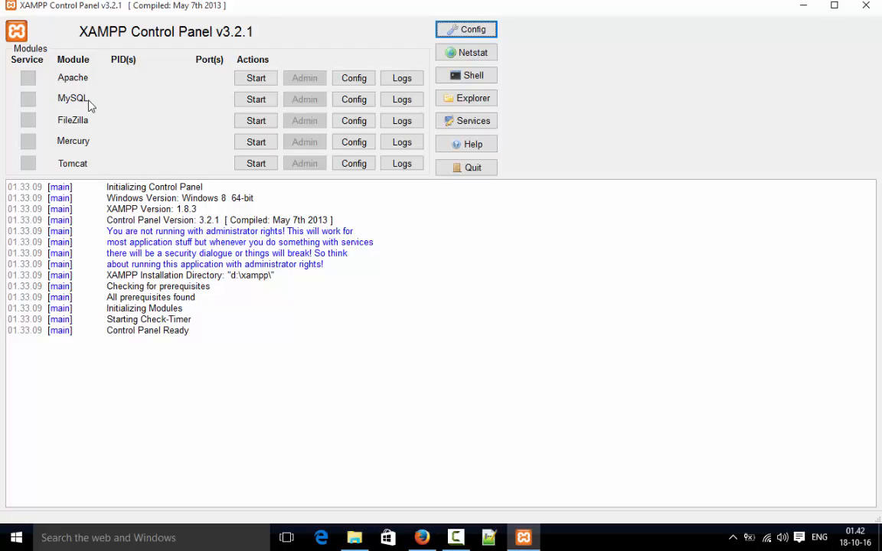
pyautogui.click(267, 83)
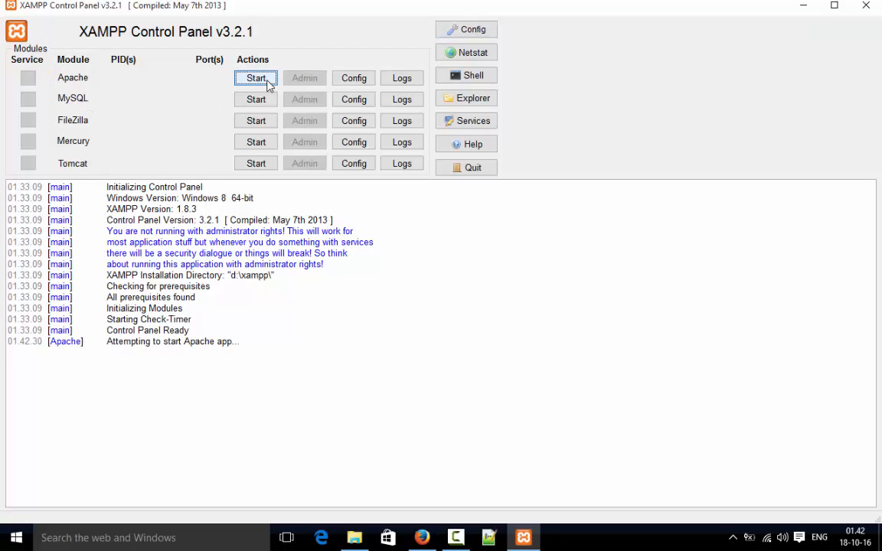
pyautogui.click(266, 100)
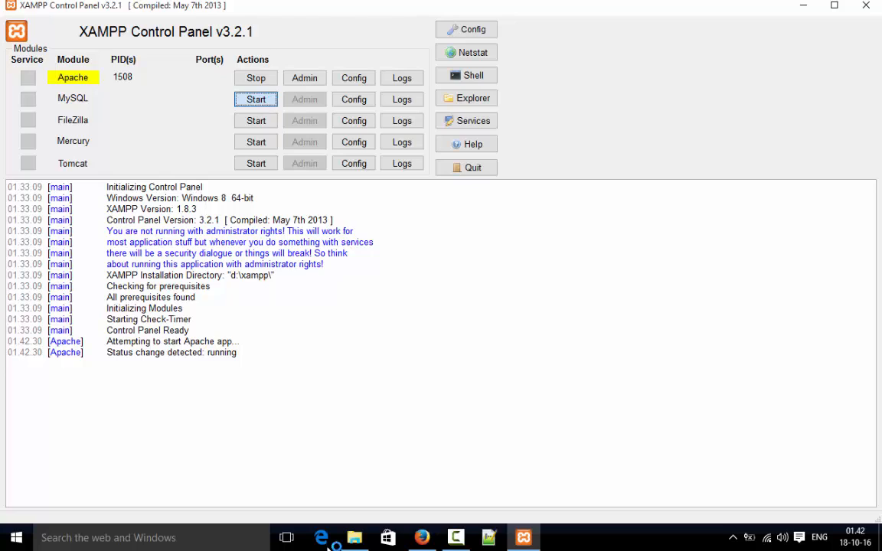
pyautogui.click(456, 538)
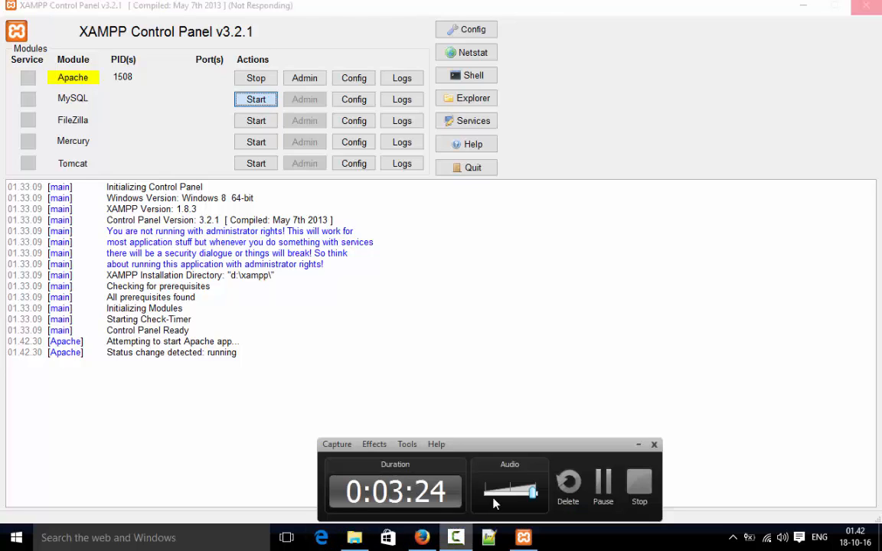
pyautogui.click(604, 497)
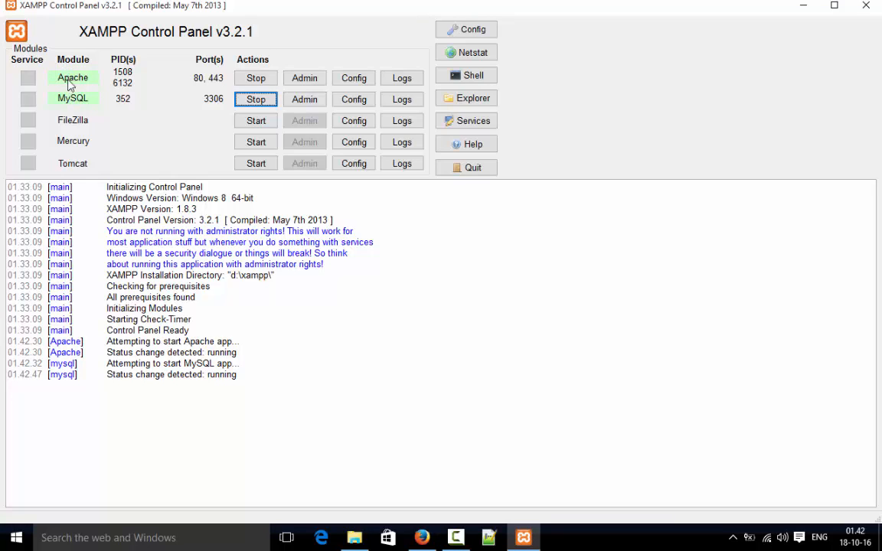
# Step: Switch to Firefox and load localhost/wp in a new tab
pyautogui.click(421, 538)
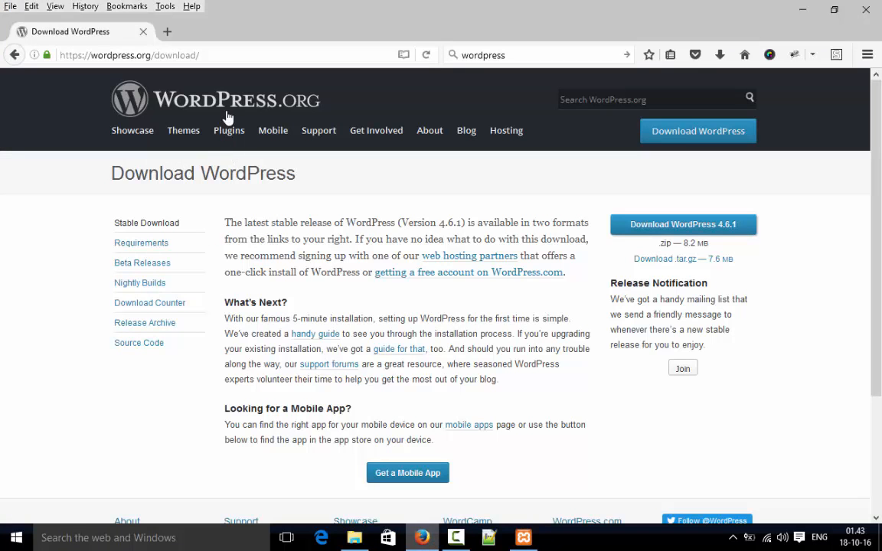
pyautogui.click(167, 32)
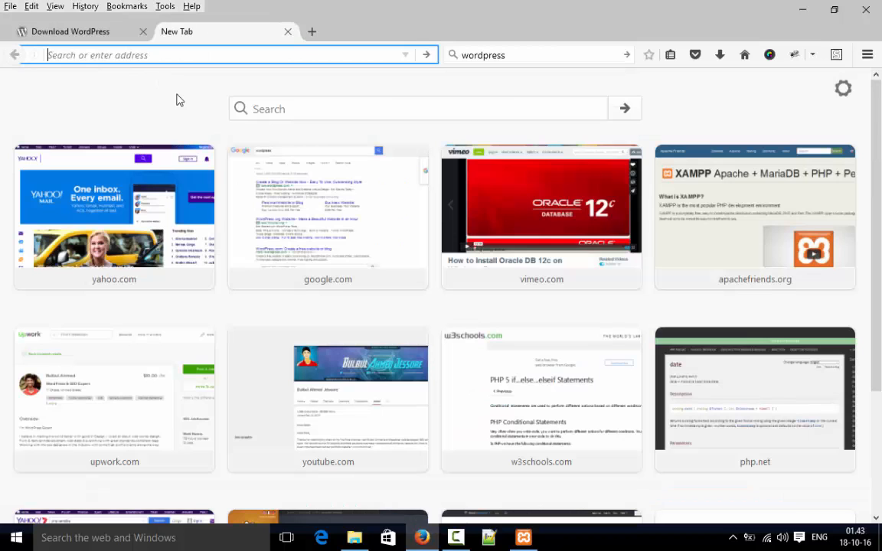
pyautogui.write('localhost/')
pyautogui.press('Right')
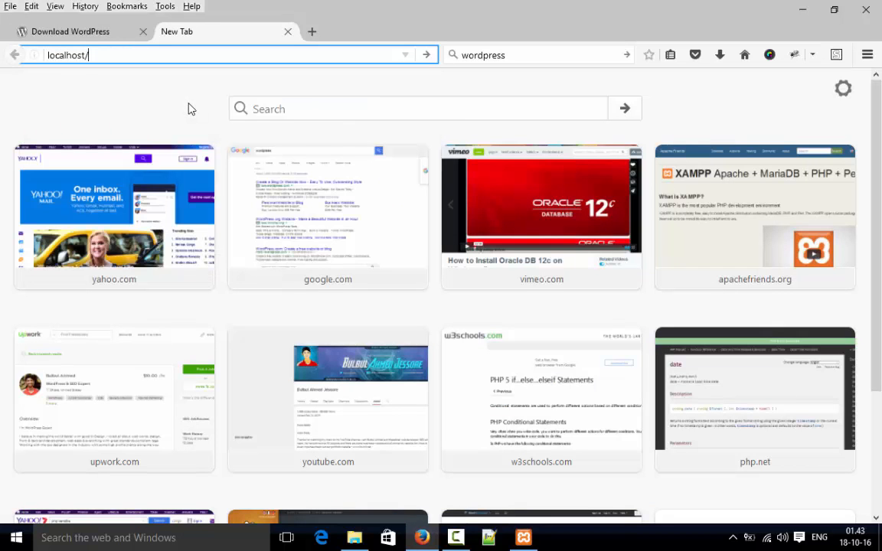
pyautogui.write('wp')
pyautogui.press('Return')
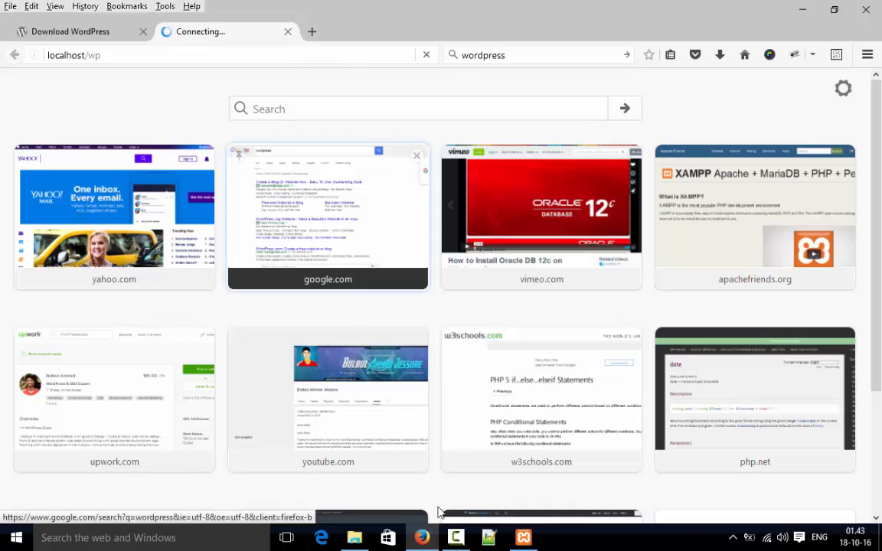
pyautogui.click(456, 538)
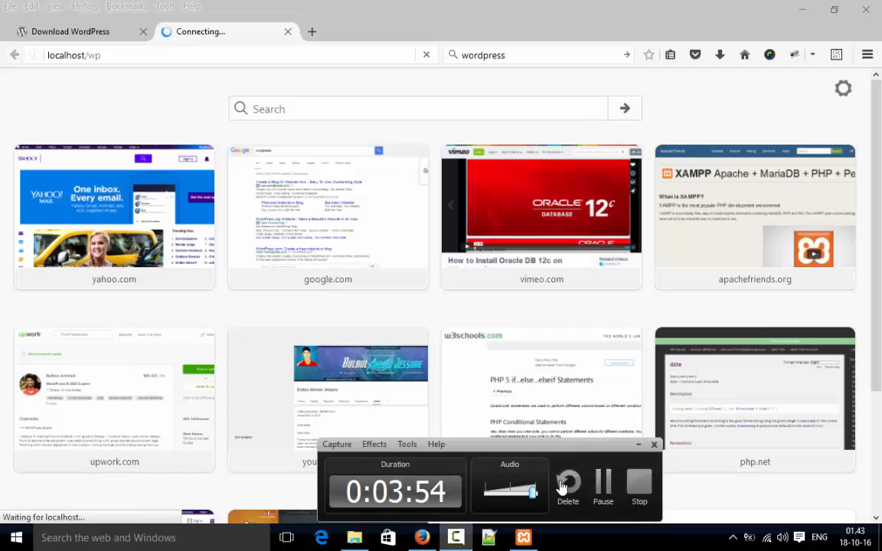
pyautogui.click(613, 495)
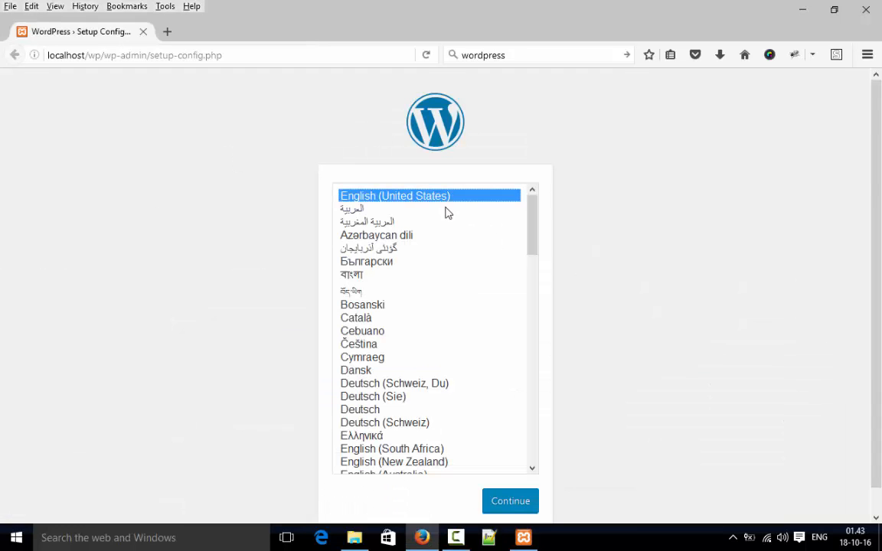
# Step: Continue the WordPress setup in English (United States) and review the database items it requires
pyautogui.click(513, 501)
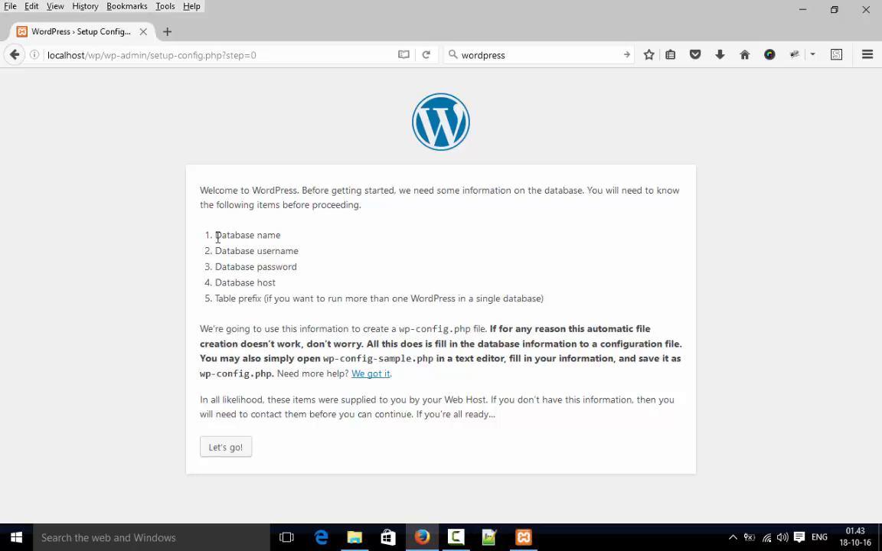
pyautogui.moveTo(217, 238); pyautogui.dragTo(288, 258)
pyautogui.click(261, 266)
pyautogui.moveTo(230, 256); pyautogui.dragTo(294, 273)
pyautogui.click(286, 285)
pyautogui.moveTo(227, 282); pyautogui.dragTo(245, 282)
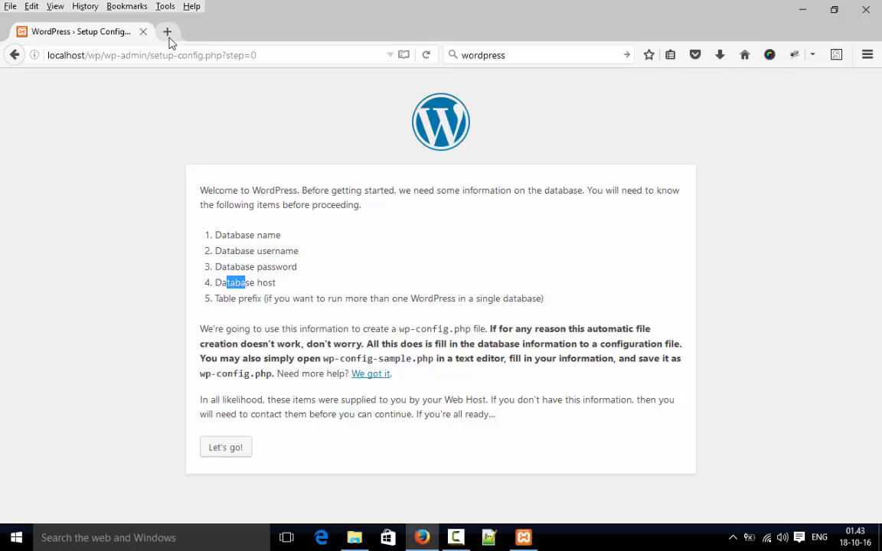
# Step: Load localhost/phpmyadmin in a new browser tab
pyautogui.hotkey('ctrl', 't')
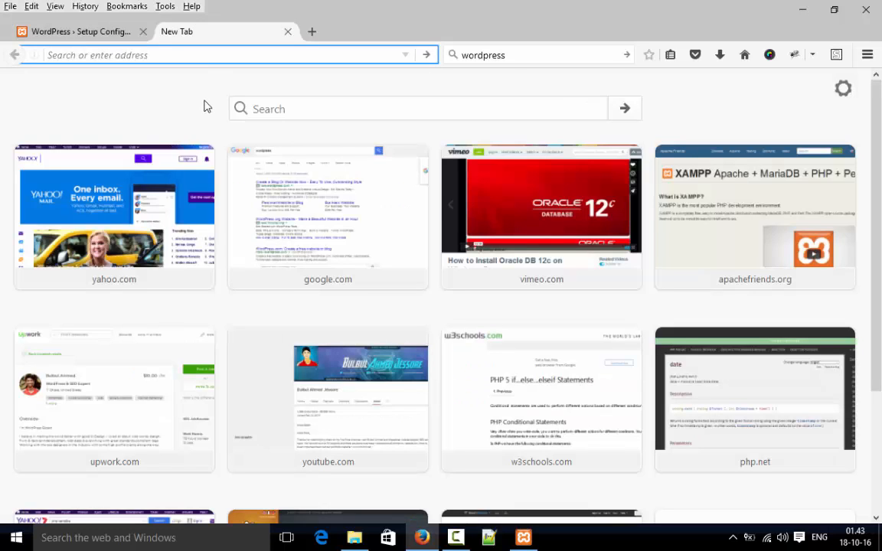
pyautogui.write('localhost/')
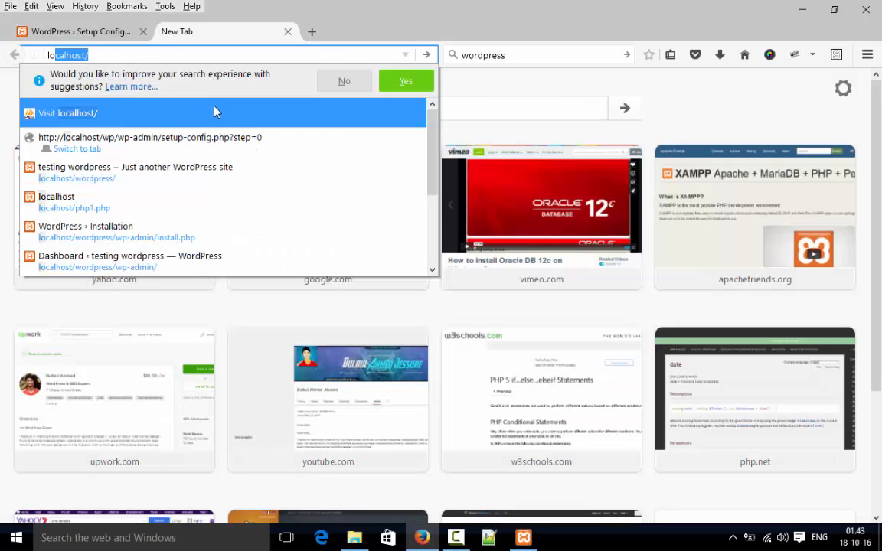
pyautogui.press('Right')
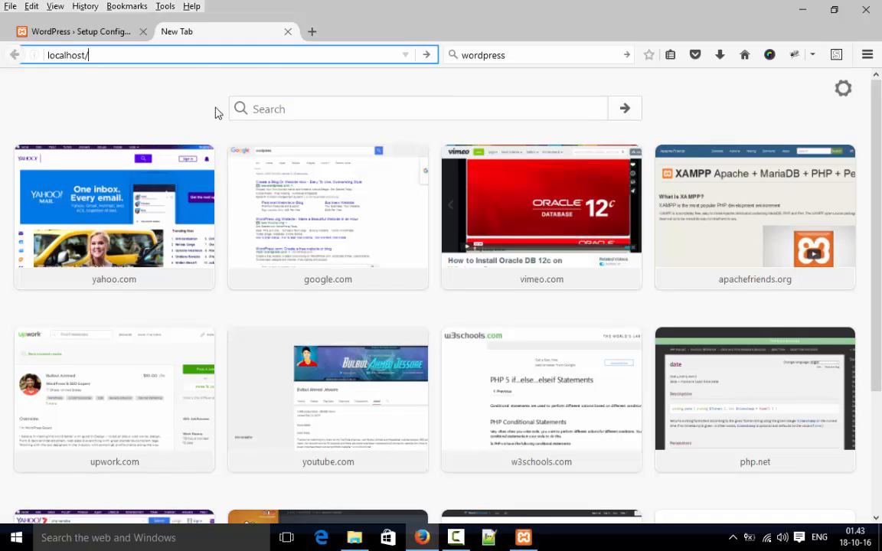
pyautogui.write('ph')
pyautogui.write('pm')
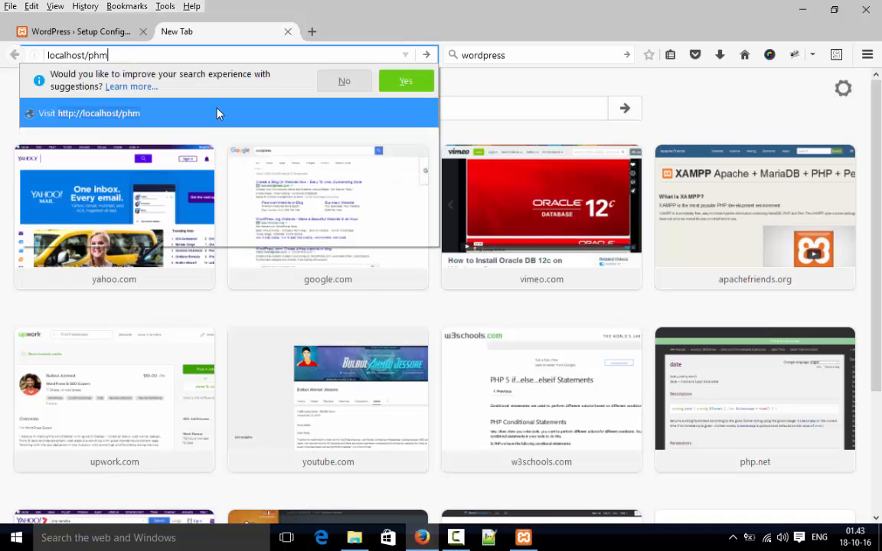
pyautogui.write('yadmin')
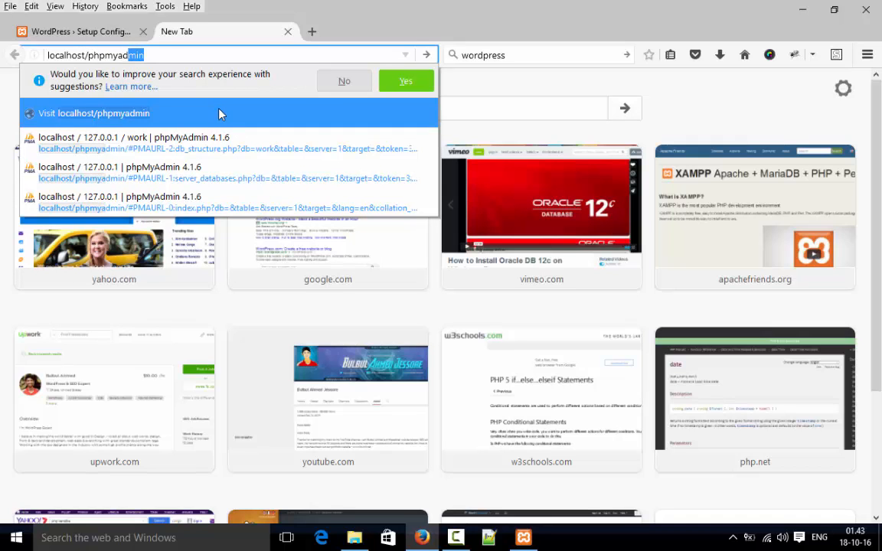
pyautogui.press('Return')
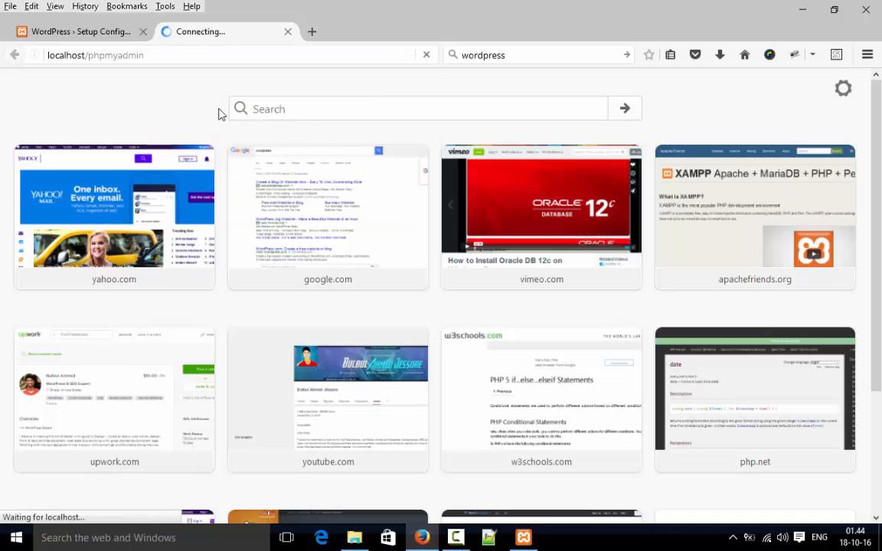
# Step: Return to the WordPress setup page, review the required database items, and proceed to the database connection form
pyautogui.click(101, 40)
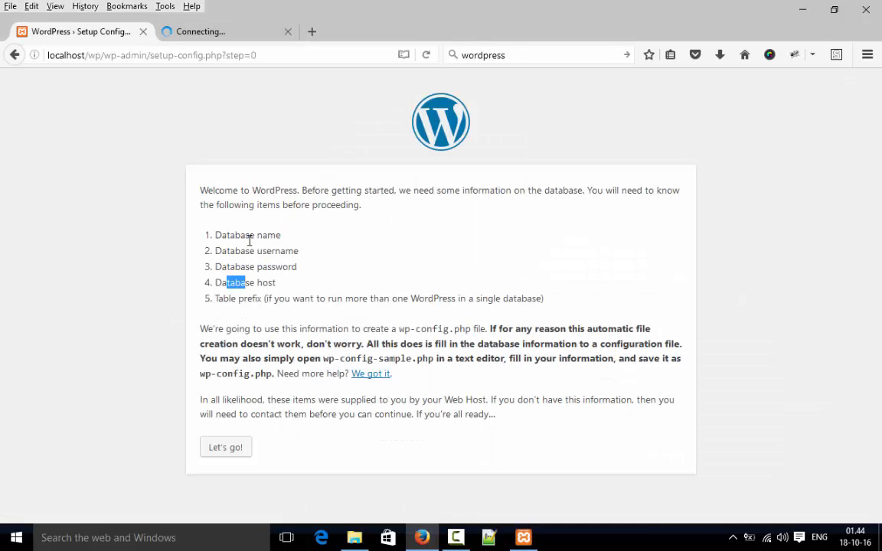
pyautogui.doubleClick(268, 235)
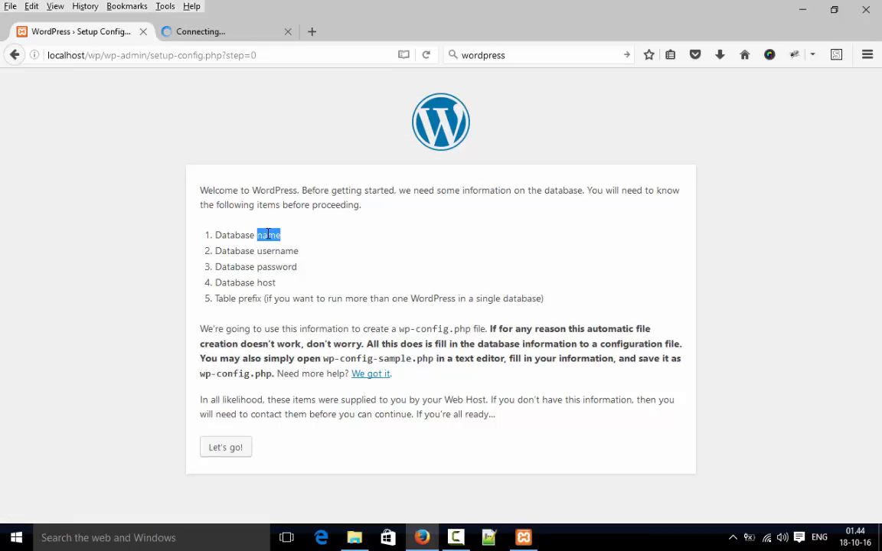
pyautogui.doubleClick(270, 251)
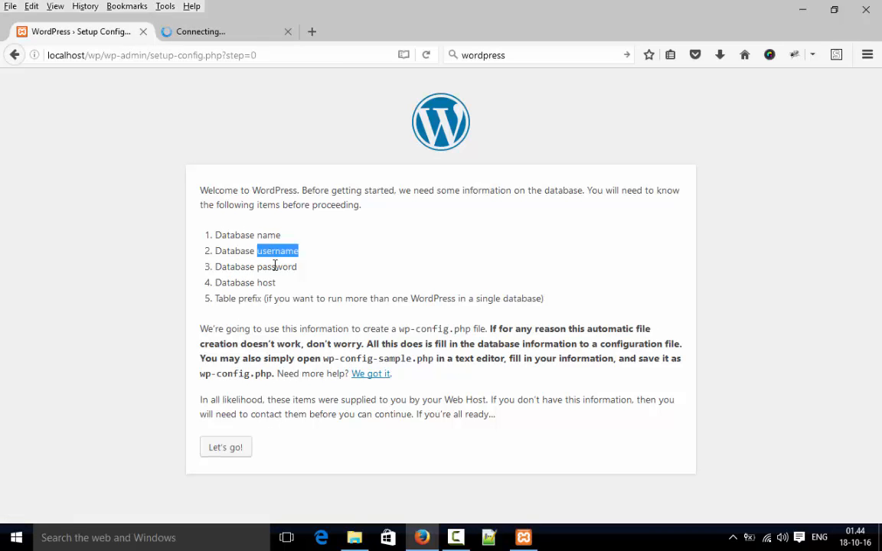
pyautogui.doubleClick(274, 266)
pyautogui.moveTo(268, 282); pyautogui.dragTo(273, 282)
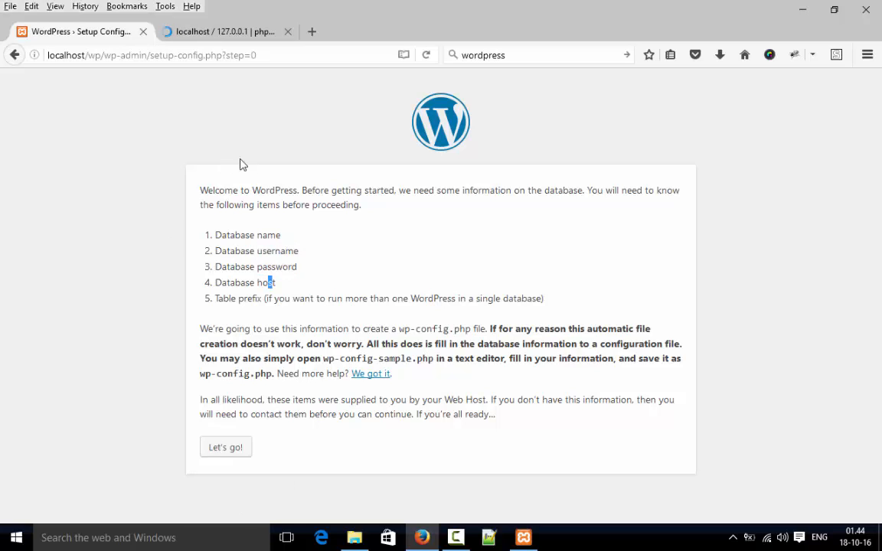
pyautogui.click(227, 454)
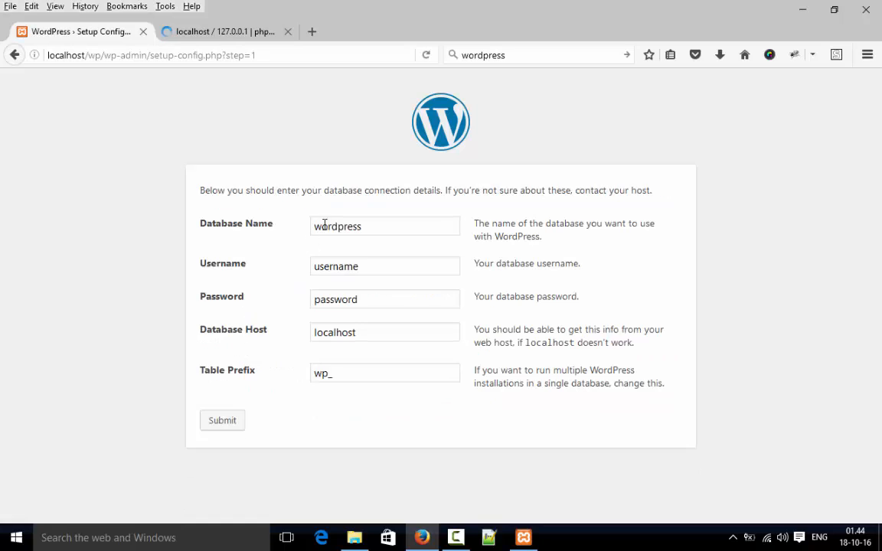
# Step: Create a database named workingtest in phpMyAdmin and open it
pyautogui.click(236, 35)
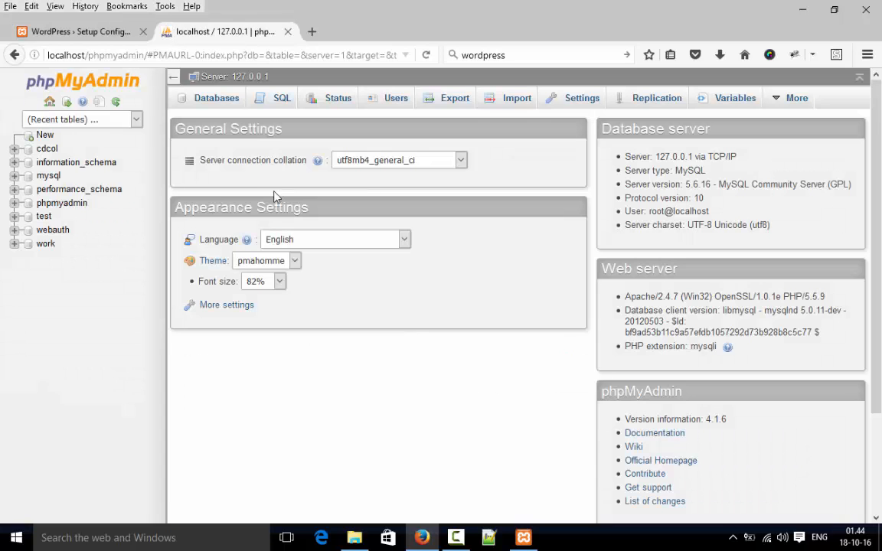
pyautogui.click(212, 102)
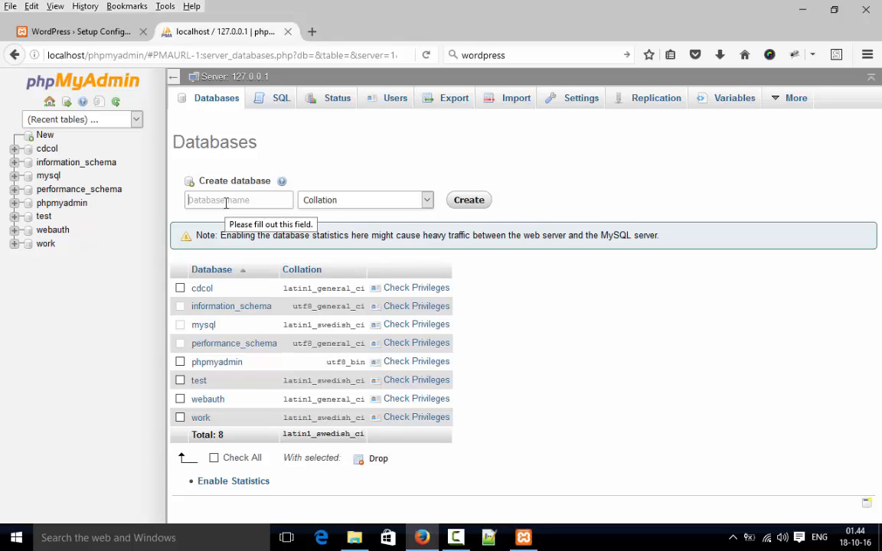
pyautogui.click(226, 202)
pyautogui.write('ttt')
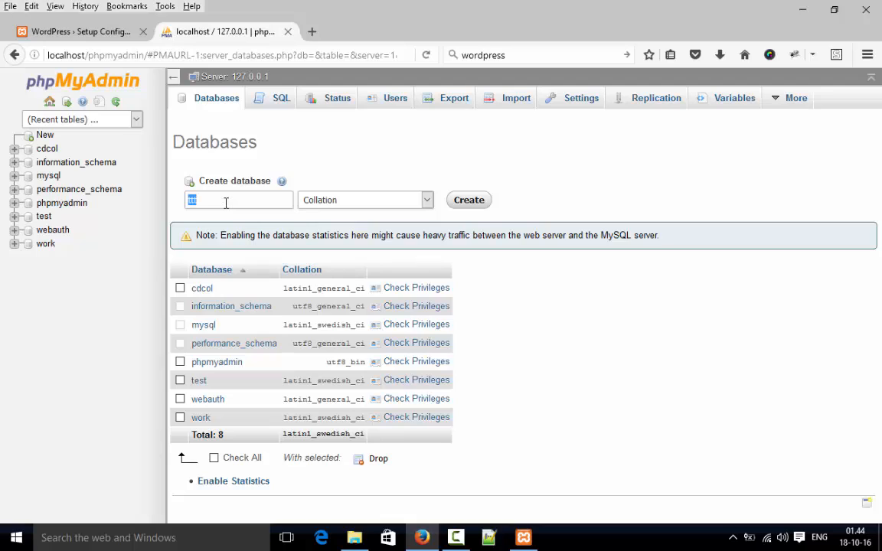
pyautogui.write('workingtes')
pyautogui.doubleClick(225, 202)
pyautogui.click(481, 201)
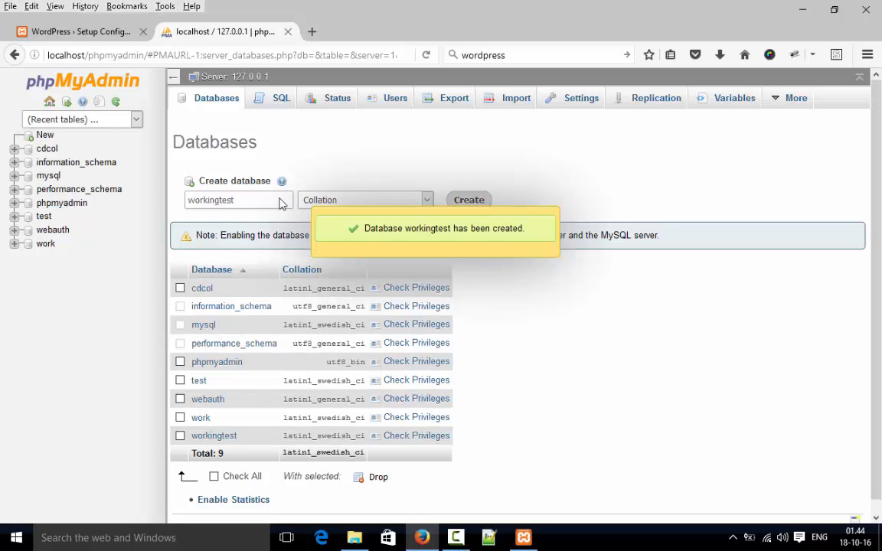
pyautogui.click(228, 438)
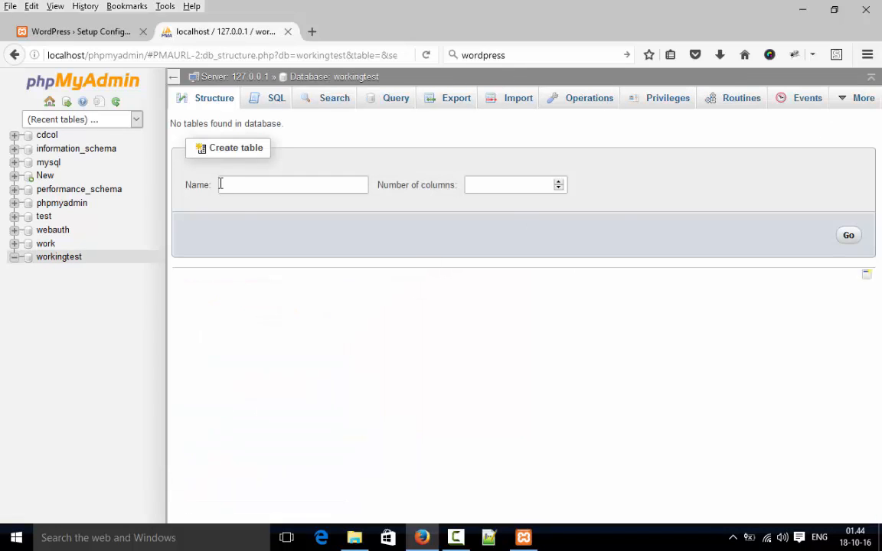
# Step: Fill the WordPress connection form with database name workingtest and username root, and clear the password field
pyautogui.click(97, 31)
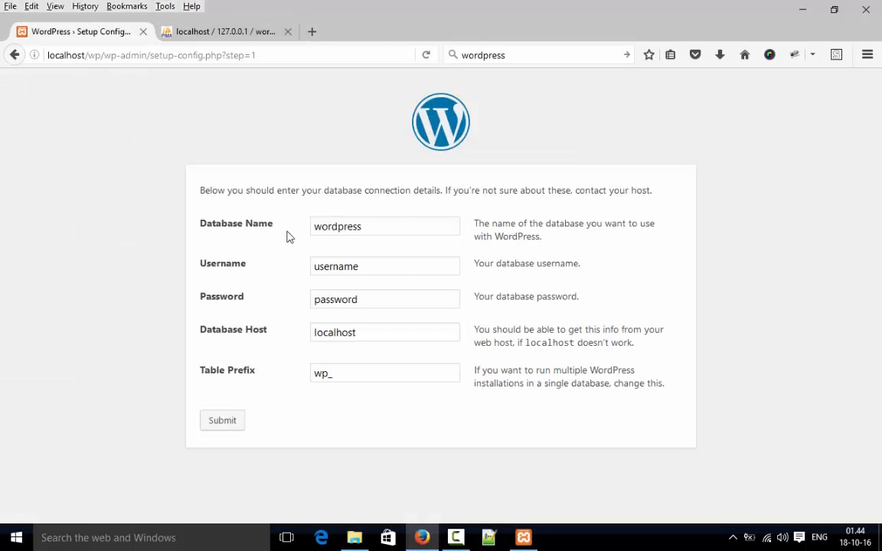
pyautogui.doubleClick(330, 228)
pyautogui.write('workingtest')
pyautogui.doubleClick(346, 267)
pyautogui.write('r')
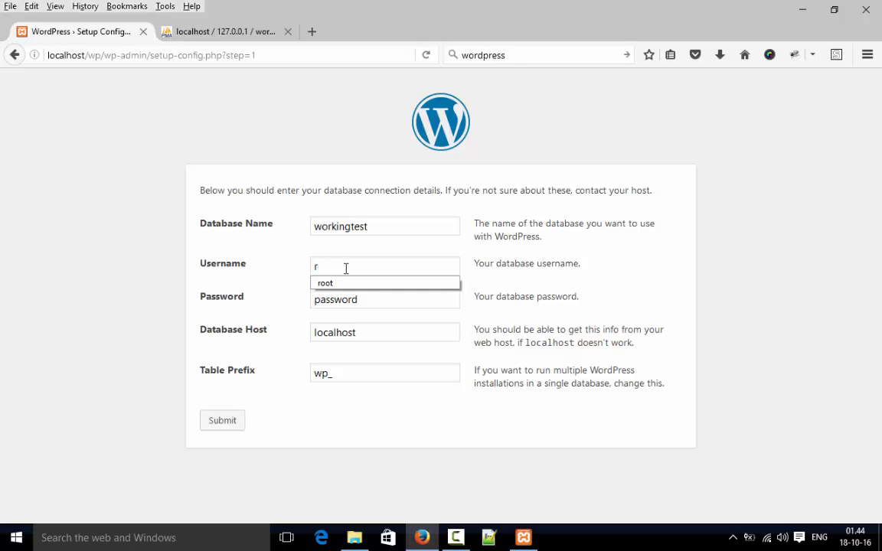
pyautogui.write('oot')
pyautogui.click(332, 287)
pyautogui.doubleClick(362, 301)
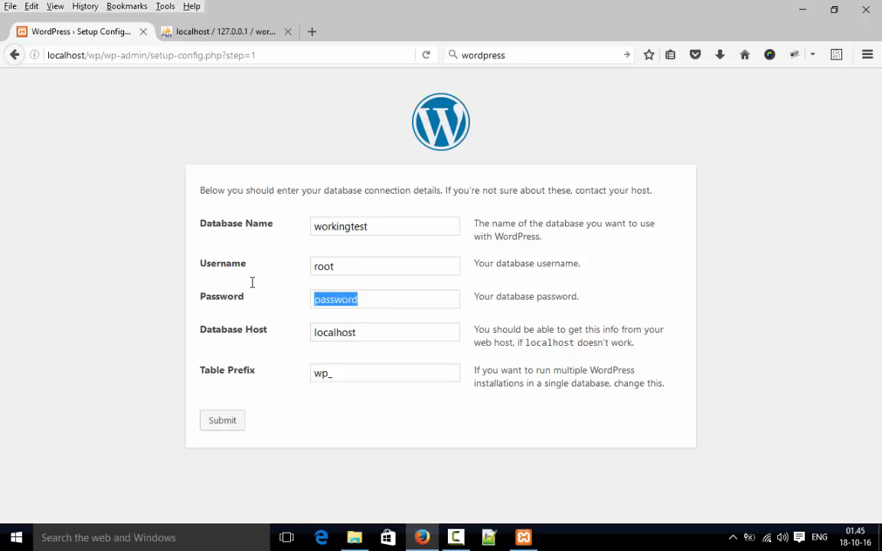
pyautogui.press('BackSpace')
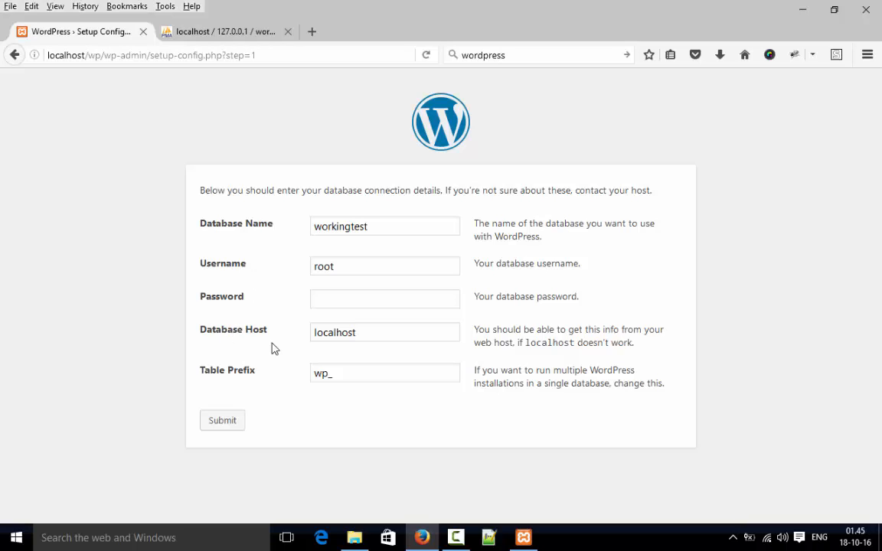
# Step: Set the table prefix to qp_ and submit the connection details to run the WordPress install
pyautogui.doubleClick(354, 336)
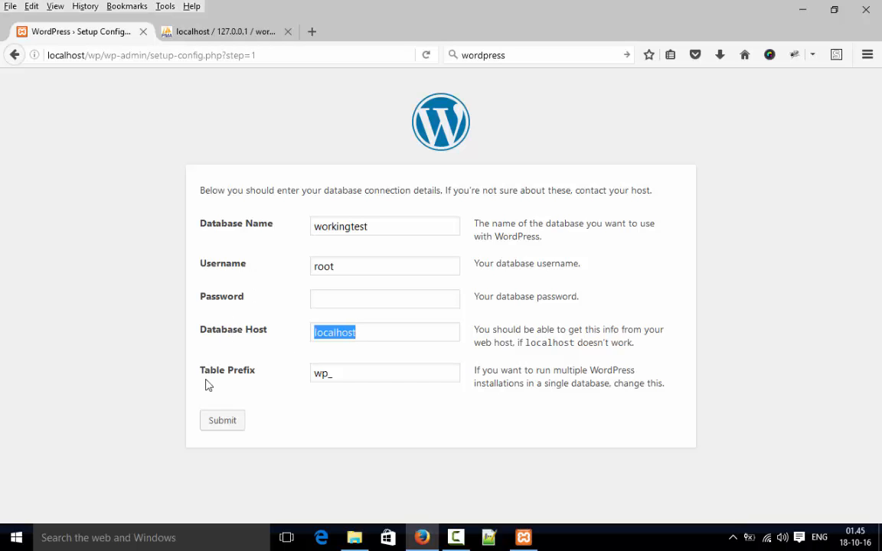
pyautogui.click(325, 375)
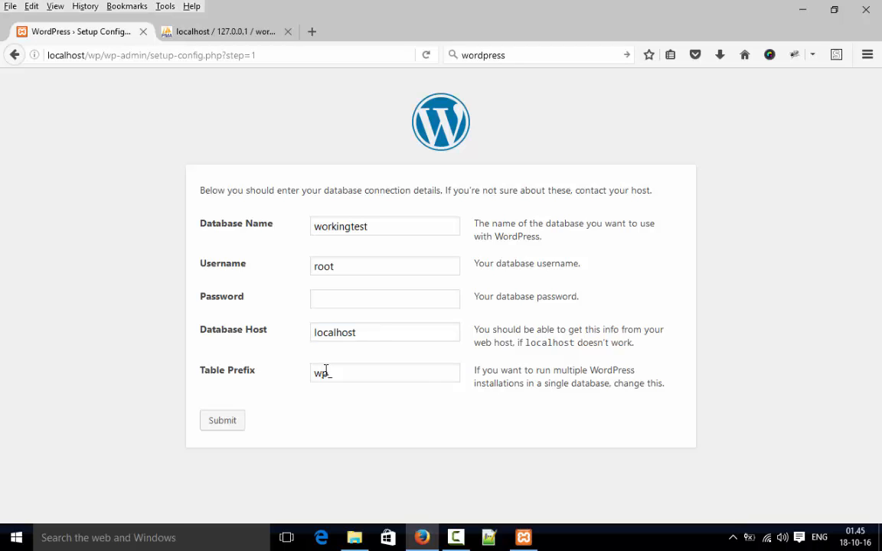
pyautogui.press('BackSpace')
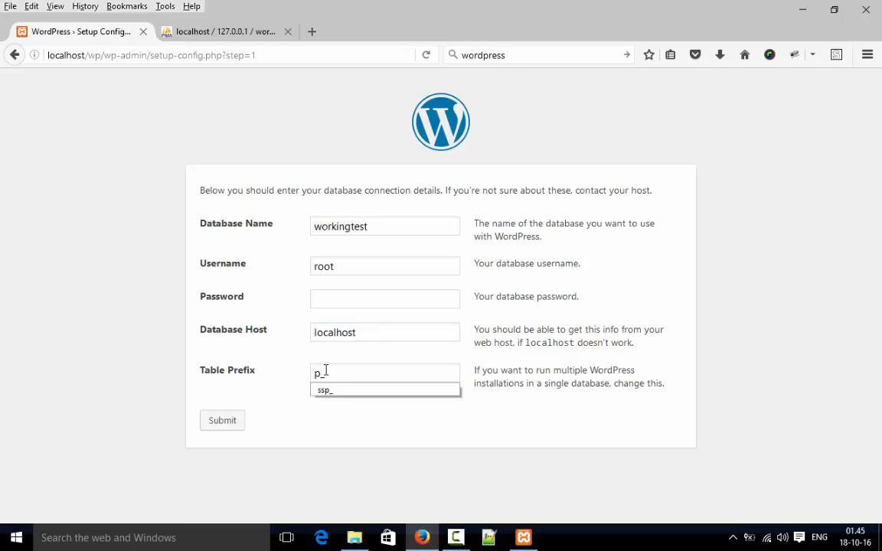
pyautogui.write('q')
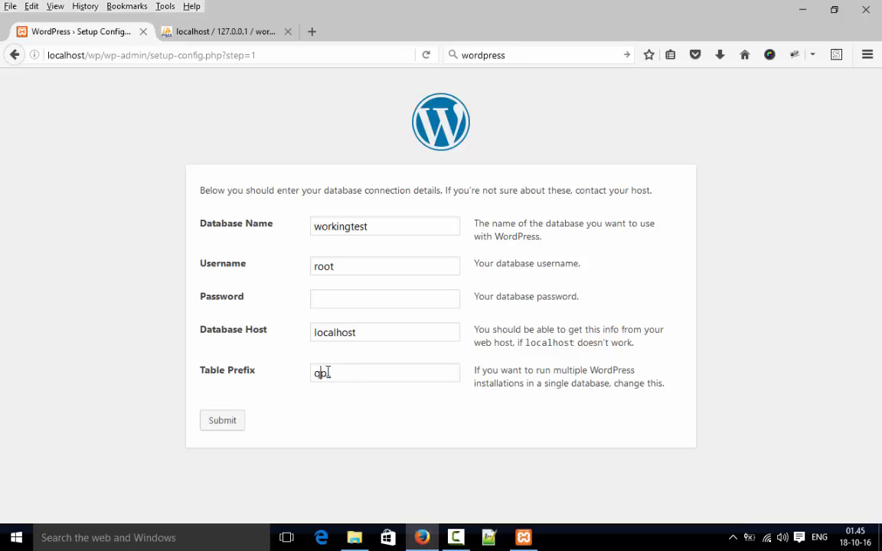
pyautogui.click(221, 426)
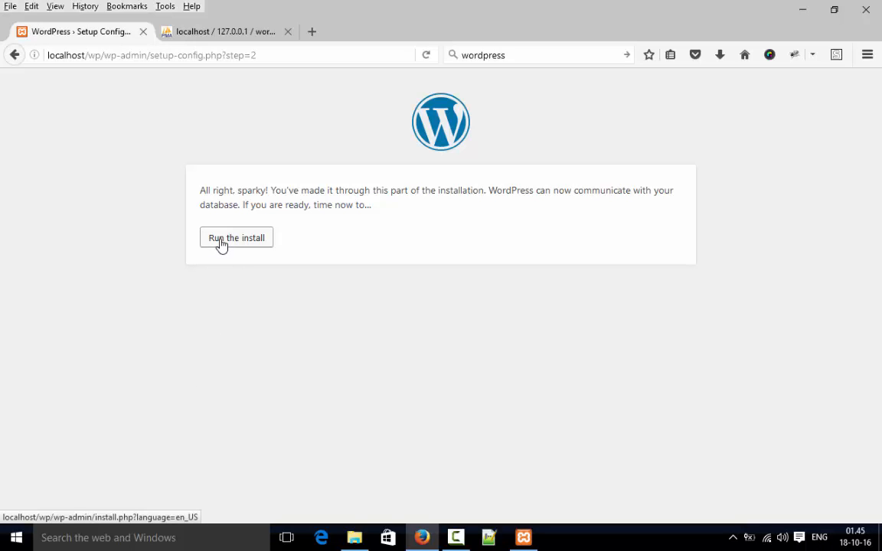
pyautogui.click(222, 245)
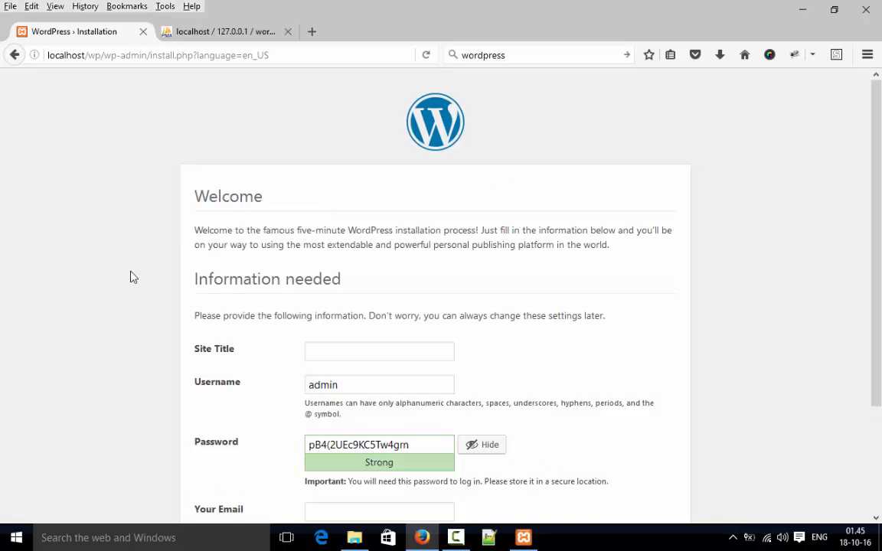
# Step: Set the site title to Information by copying the word from the "Information needed" heading
pyautogui.scroll(-2, 145, 264)
pyautogui.doubleClick(218, 193)
pyautogui.hotkey('ctrl', 'c')
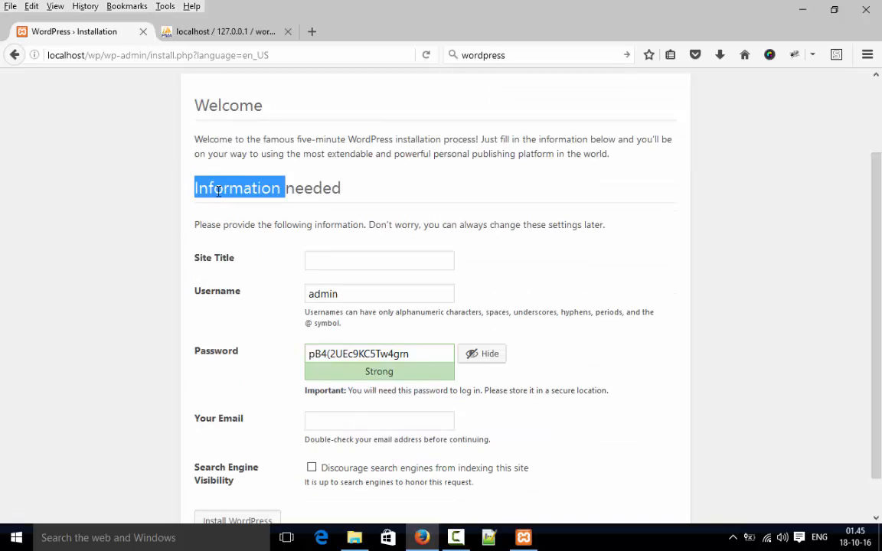
pyautogui.click(108, 213)
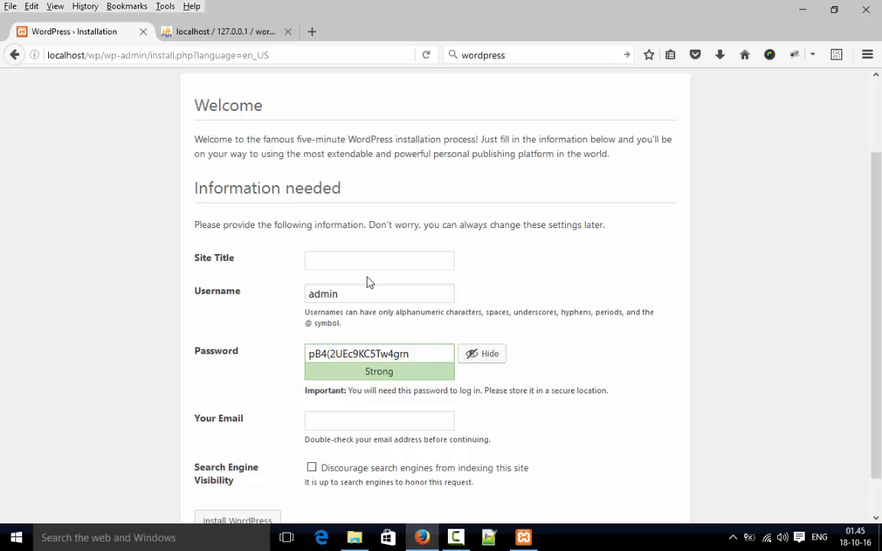
pyautogui.hotkey('ctrl', 'v')
# Step: Copy the default username and replace the generated password with the chosen account password
pyautogui.click(338, 294)
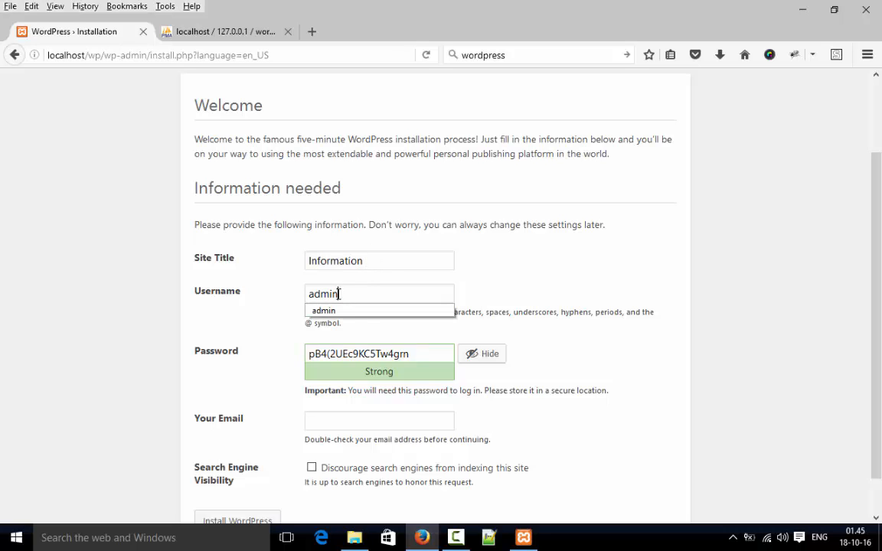
pyautogui.doubleClick(333, 294)
pyautogui.hotkey('ctrl', 'c')
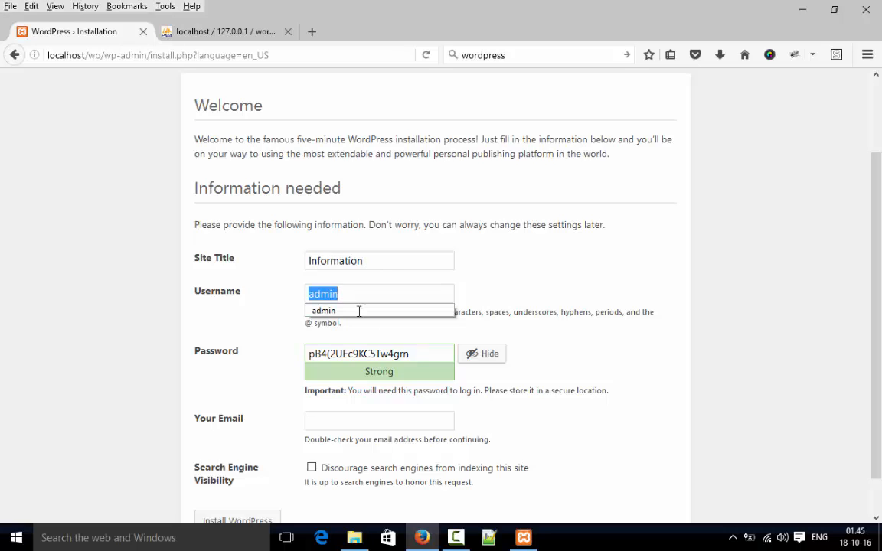
pyautogui.moveTo(329, 354); pyautogui.dragTo(412, 358)
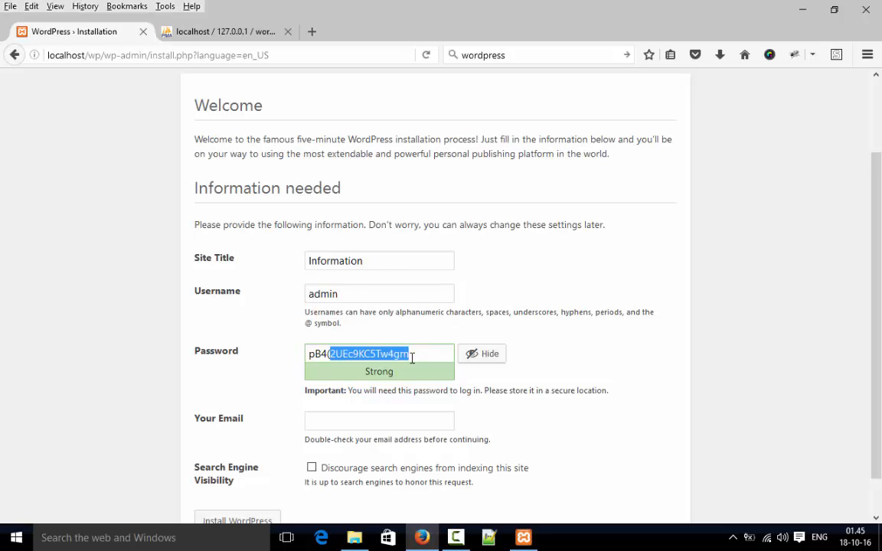
pyautogui.hotkey('ctrl', 'a')
pyautogui.hotkey('ctrl', 'v')
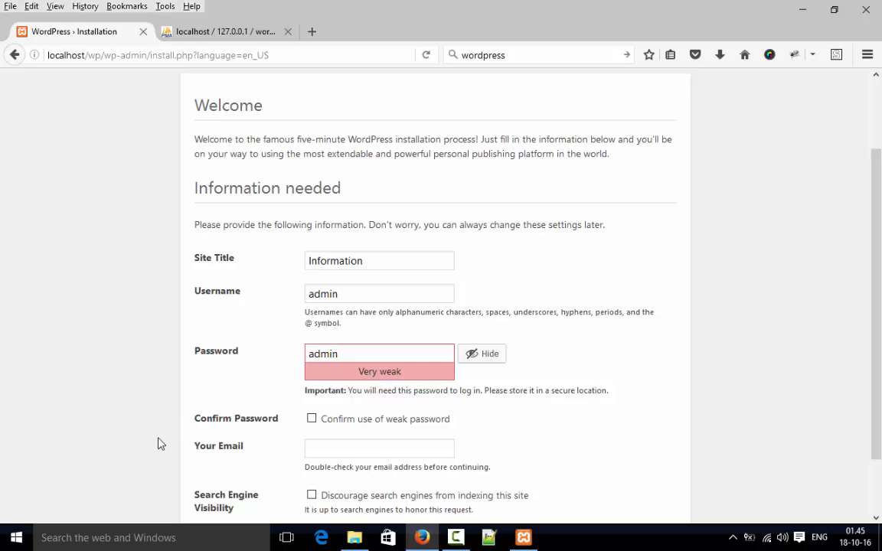
# Step: Confirm use of the weak password, fill in the e-mail address, and install WordPress
pyautogui.click(321, 441)
pyautogui.click(339, 466)
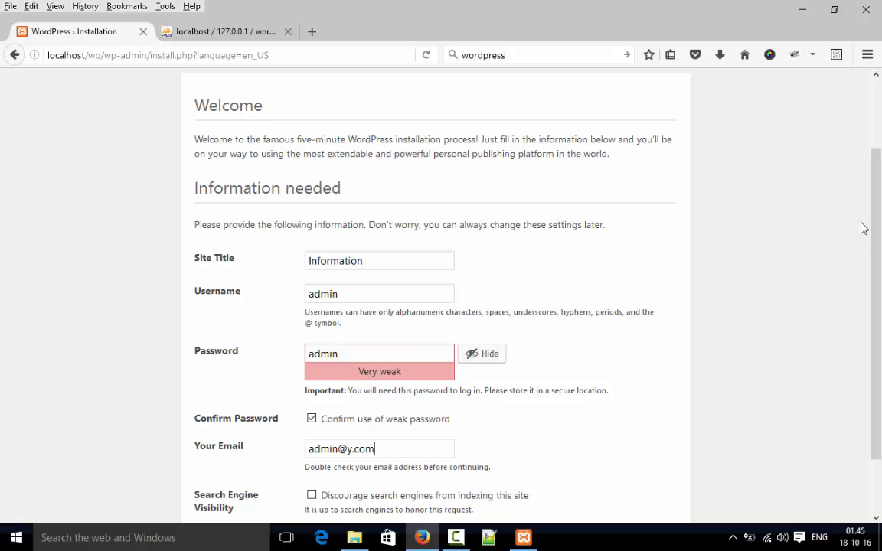
pyautogui.moveTo(877, 229); pyautogui.dragTo(880, 288)
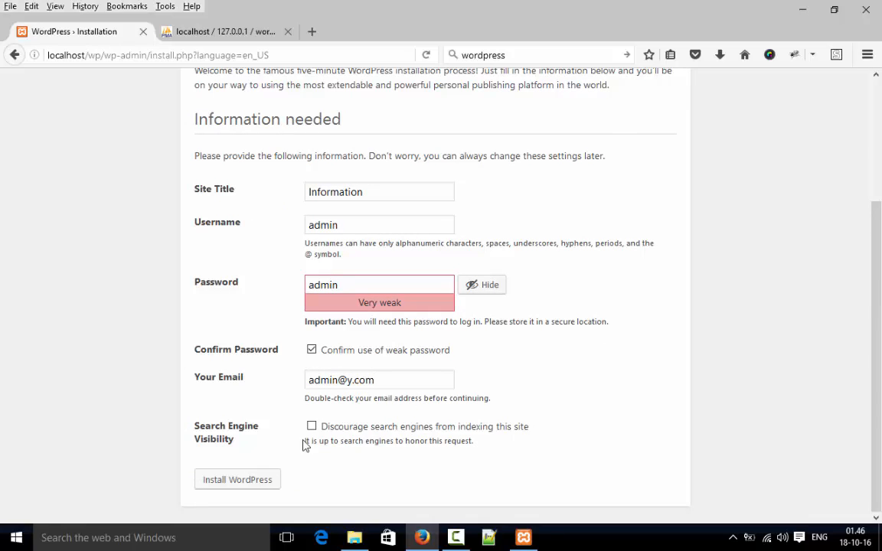
pyautogui.click(256, 480)
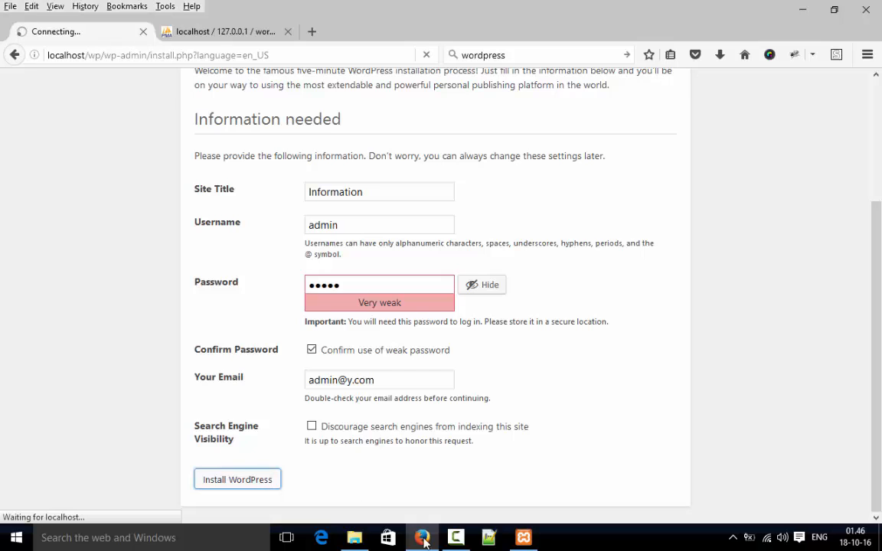
pyautogui.click(457, 539)
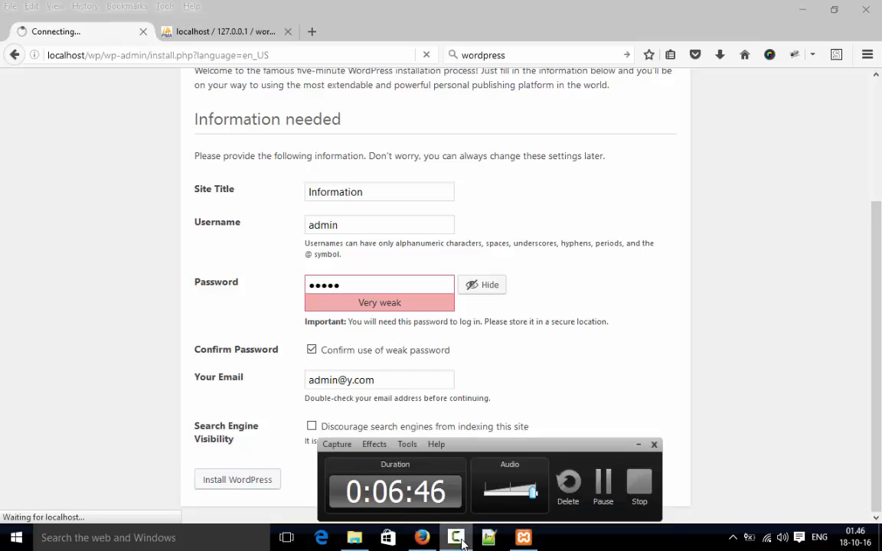
pyautogui.click(603, 490)
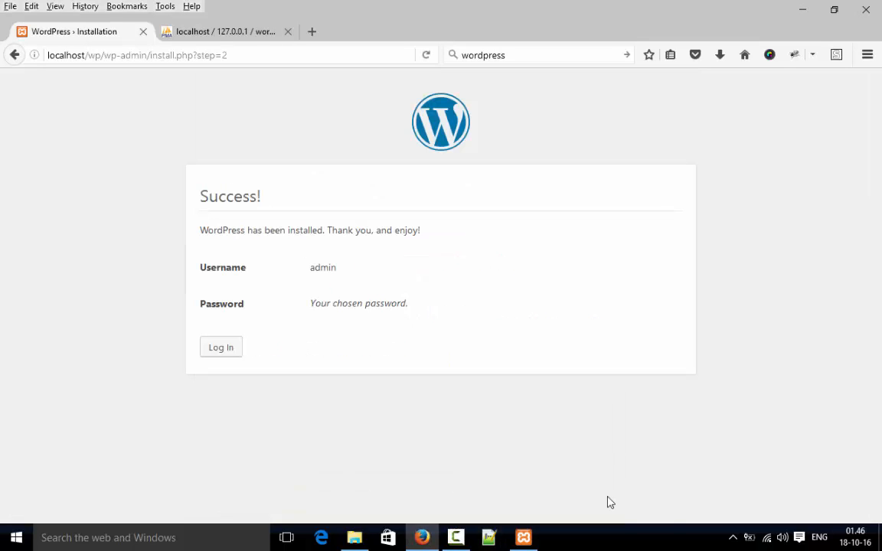
# Step: Check the installation success page and select the localhost/wp portion of its address
pyautogui.doubleClick(238, 191)
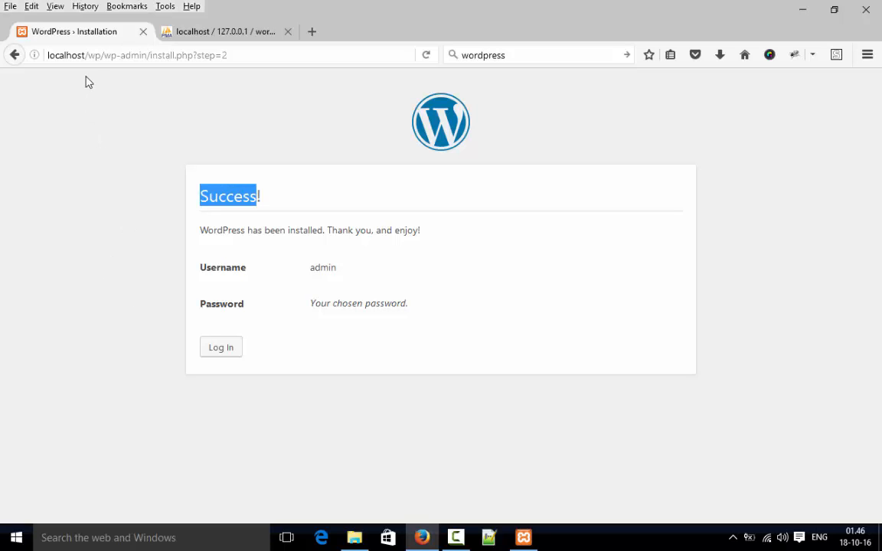
pyautogui.click(102, 55)
pyautogui.click(101, 55)
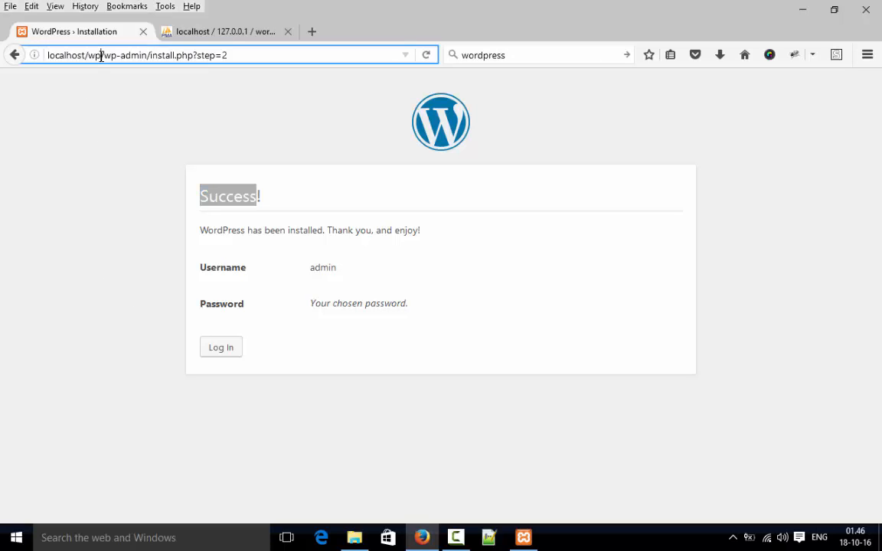
pyautogui.moveTo(102, 55); pyautogui.dragTo(46, 58)
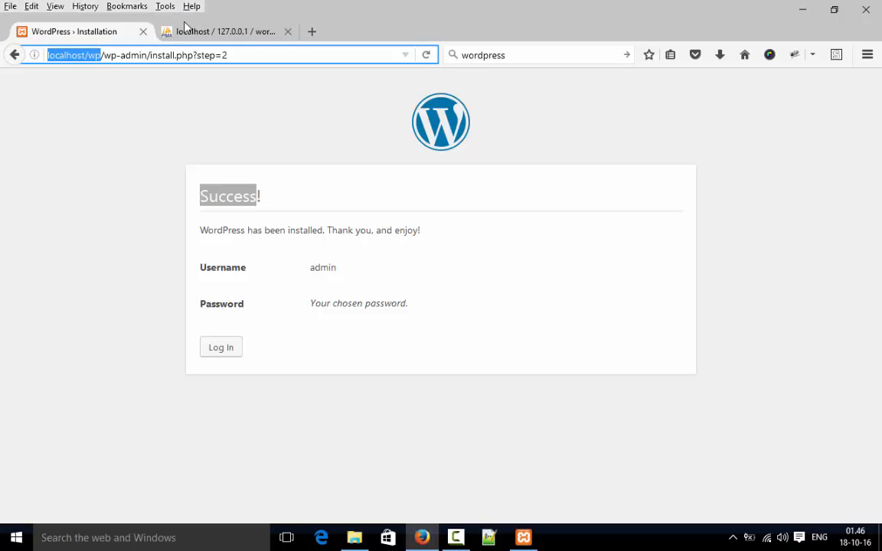
pyautogui.click(183, 30)
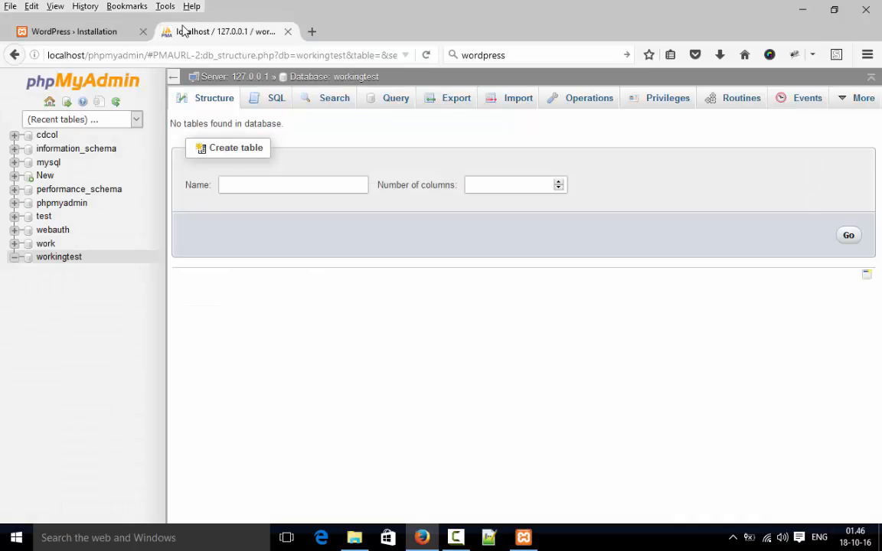
pyautogui.press('F5')
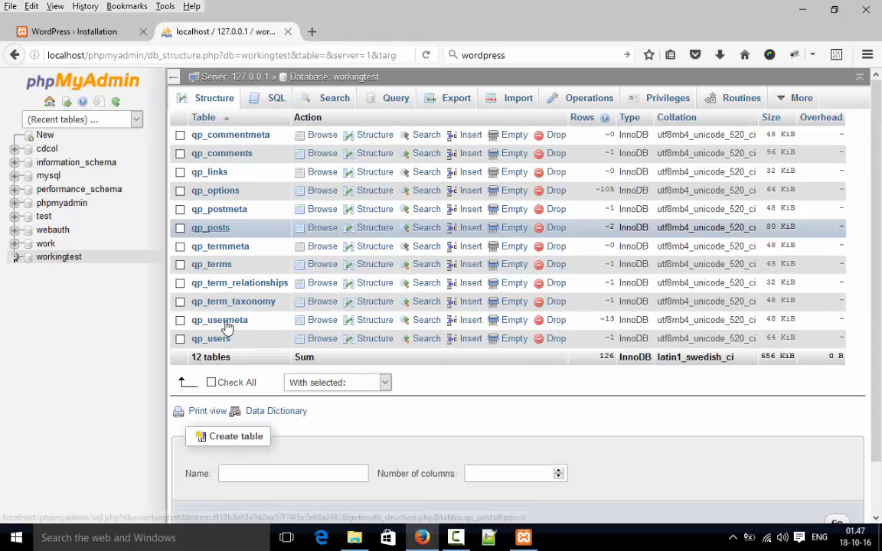
pyautogui.click(181, 56)
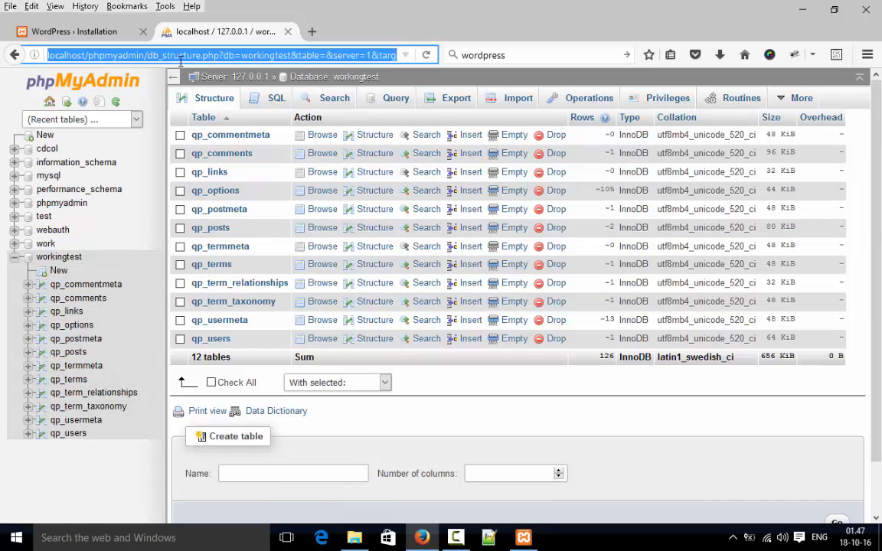
pyautogui.write('http://localhost/wp')
pyautogui.press('Return')
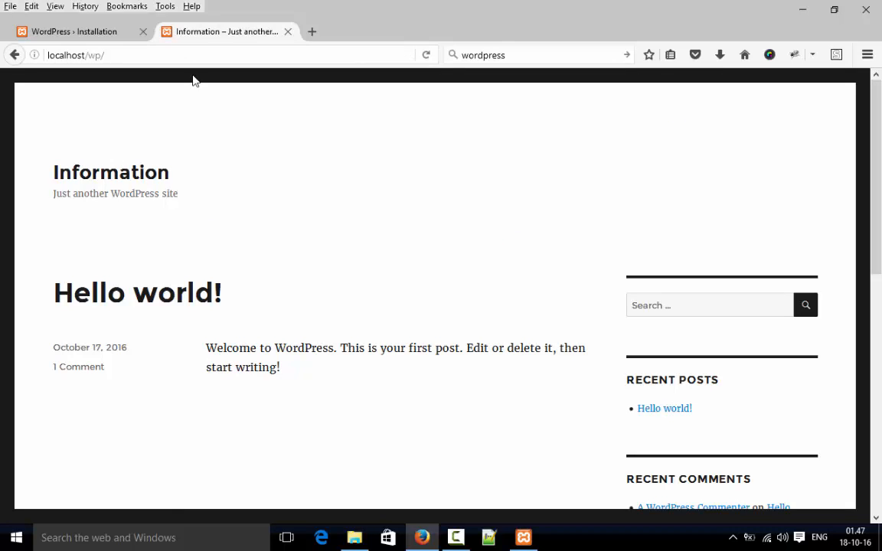
# Step: Return to the installation success page and open the WordPress login page
pyautogui.click(72, 29)
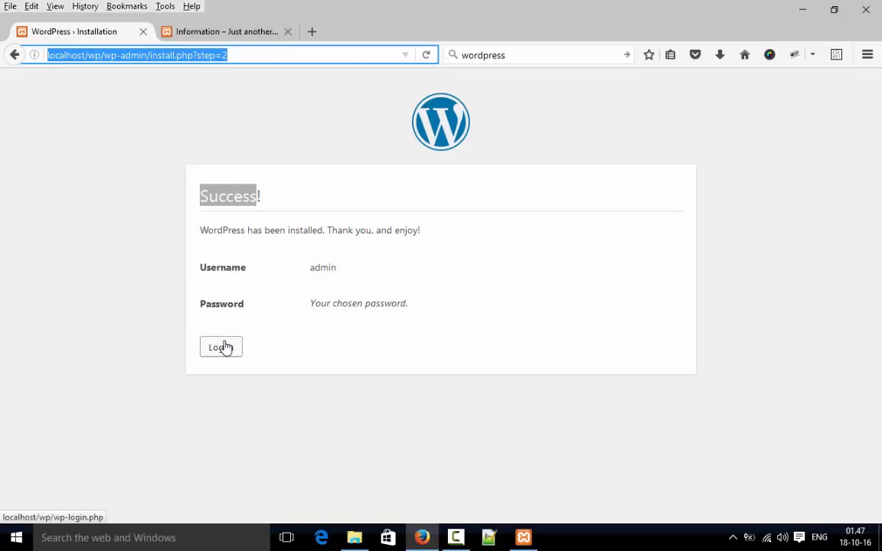
pyautogui.click(221, 348)
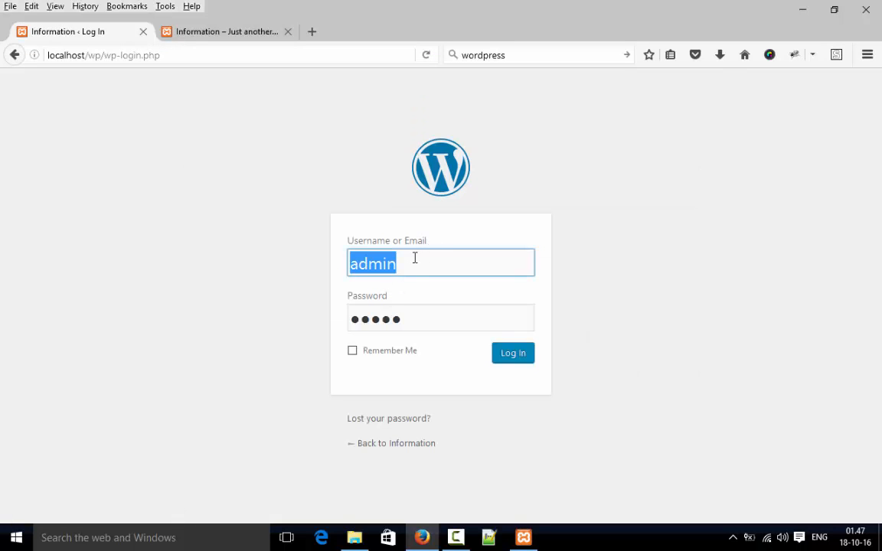
# Step: Log in to WordPress with the prefilled credentials and go through the installed themes to the page for adding new ones
pyautogui.click(520, 361)
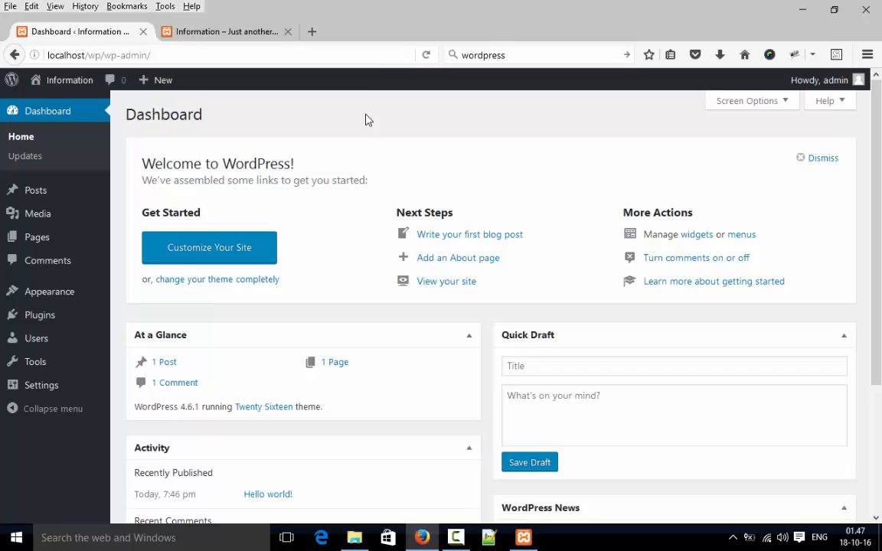
pyautogui.moveTo(34, 301)
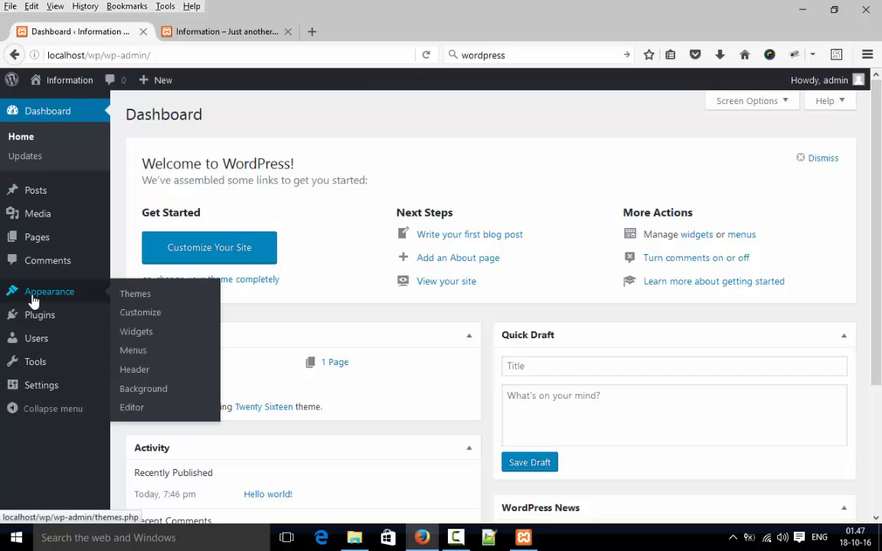
pyautogui.click(130, 296)
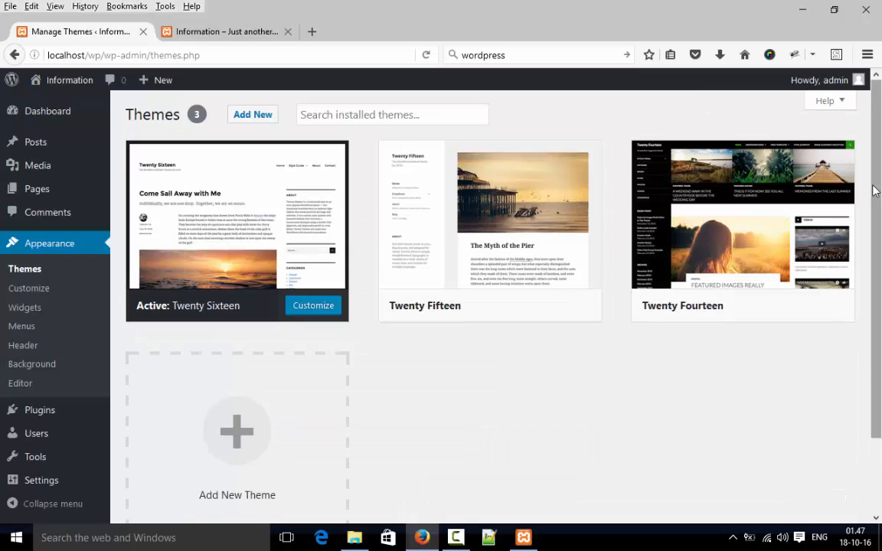
pyautogui.moveTo(875, 192); pyautogui.dragTo(878, 86)
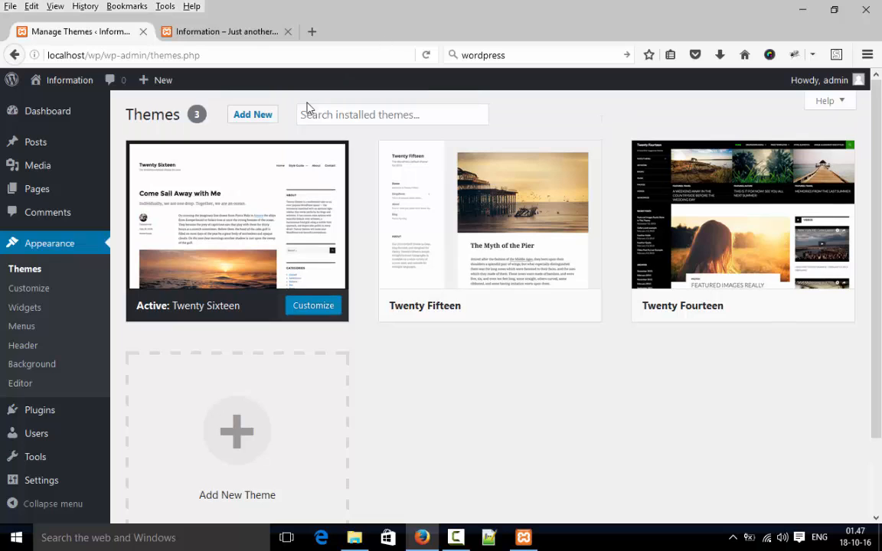
pyautogui.click(259, 119)
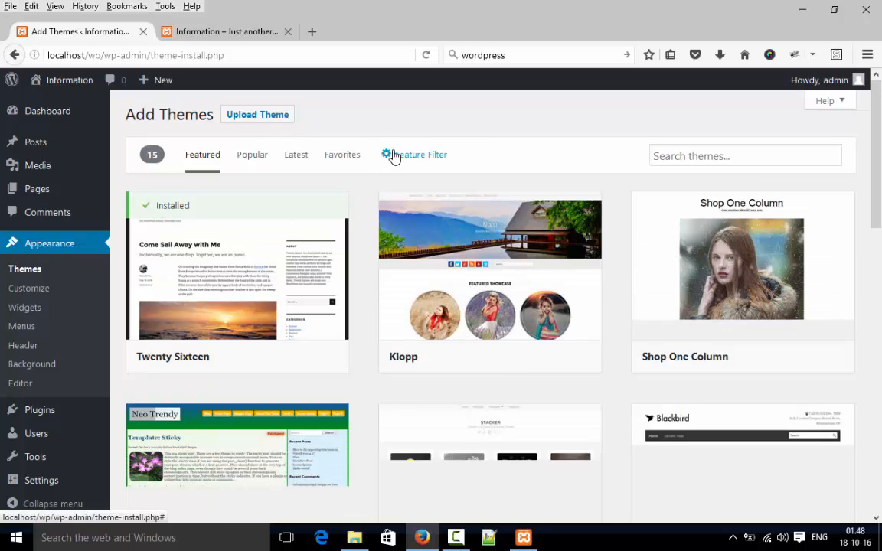
# Step: Review the layout, features and subject options of the theme feature filter, and close the filter without applying any
pyautogui.click(393, 156)
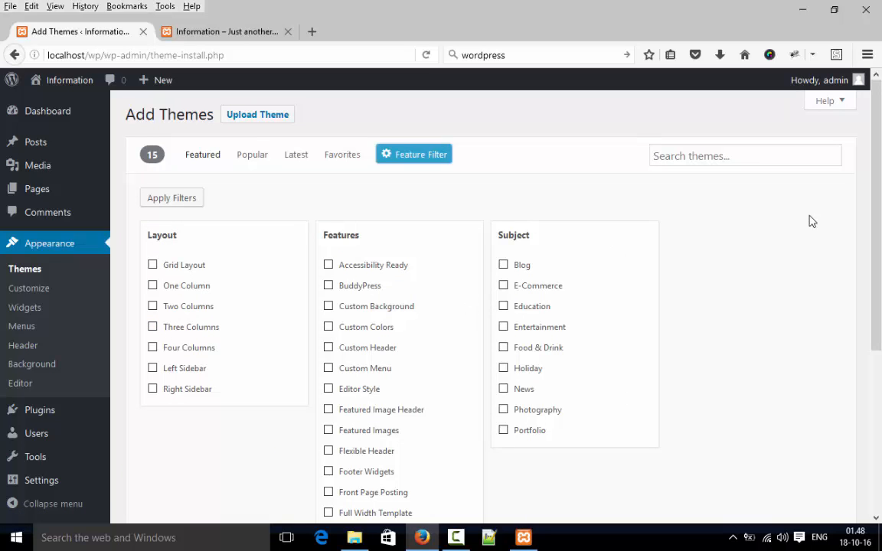
pyautogui.moveTo(877, 331); pyautogui.dragTo(877, 458)
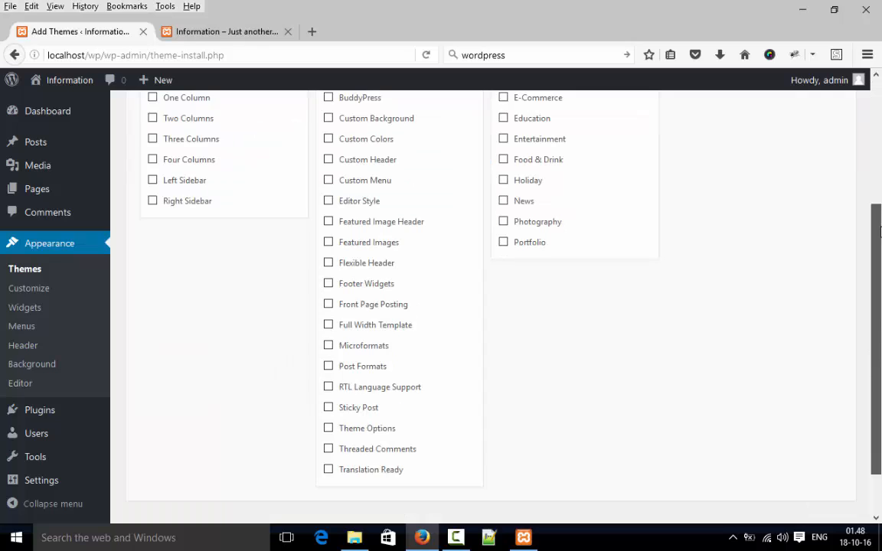
pyautogui.scroll(-1, 881, 232)
pyautogui.scroll(5, 880, 232)
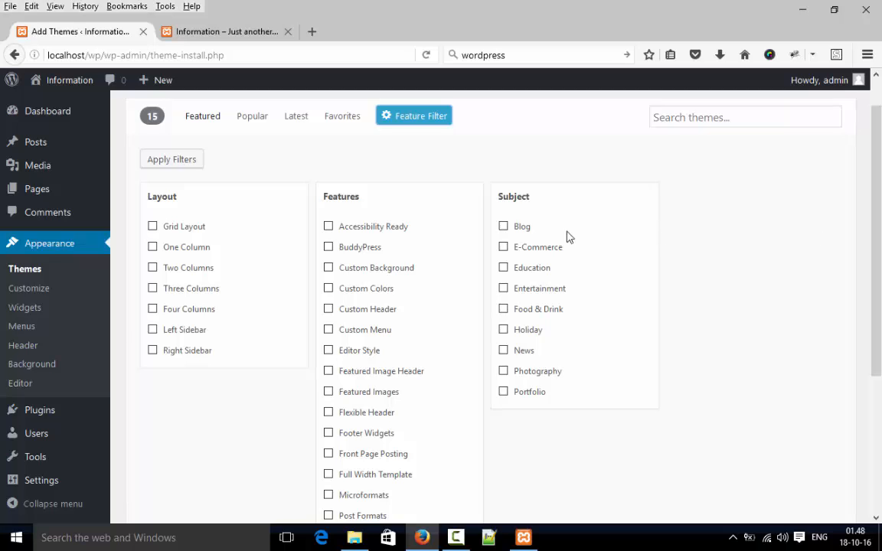
pyautogui.click(412, 128)
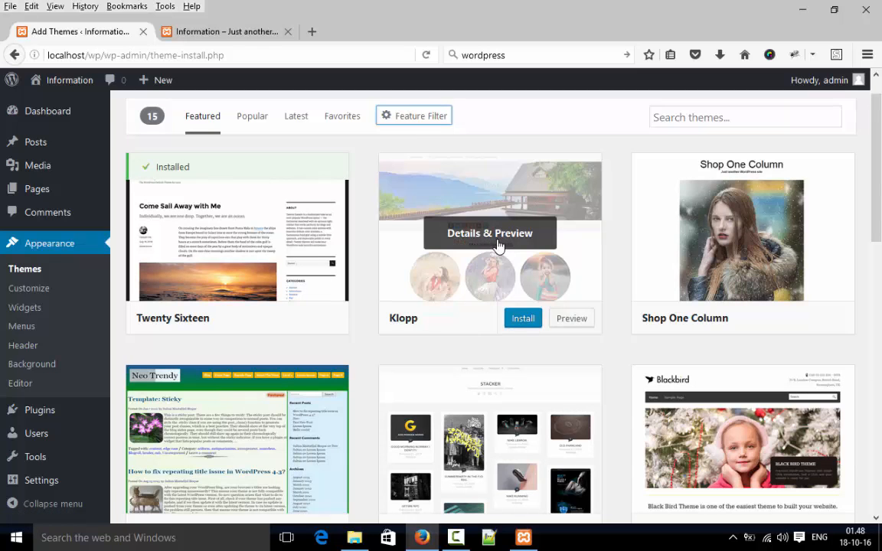
# Step: Preview the Klopp theme from its header to its page end, and close the preview
pyautogui.click(498, 245)
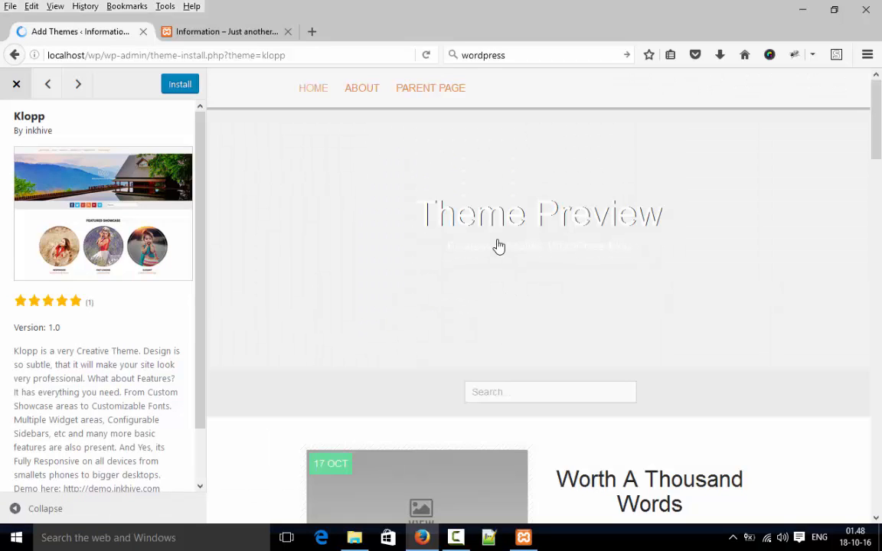
pyautogui.scroll(-15, 880, 175)
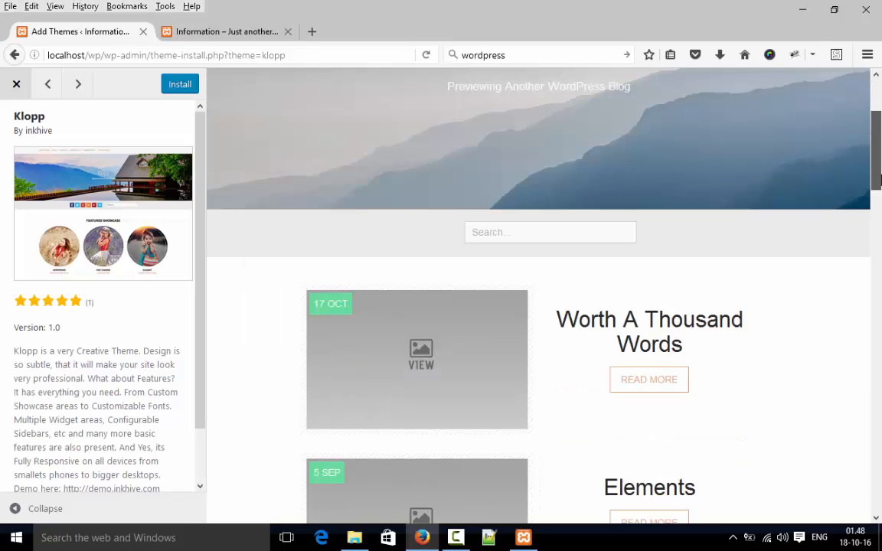
pyautogui.scroll(-5, 875, 241)
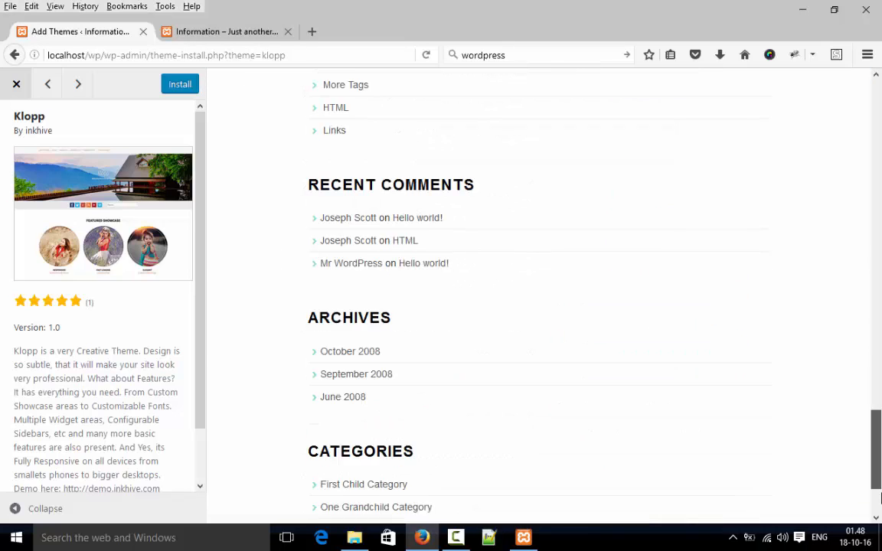
pyautogui.scroll(20, 876, 241)
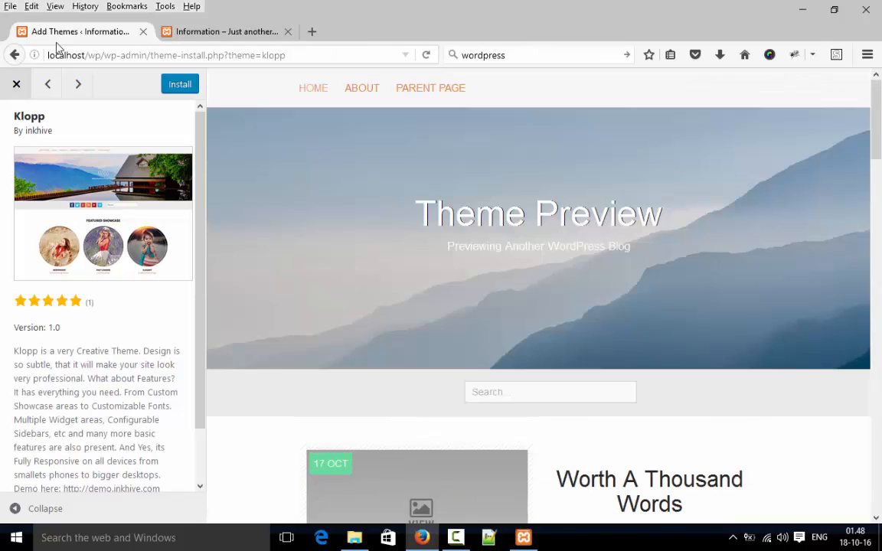
pyautogui.click(14, 85)
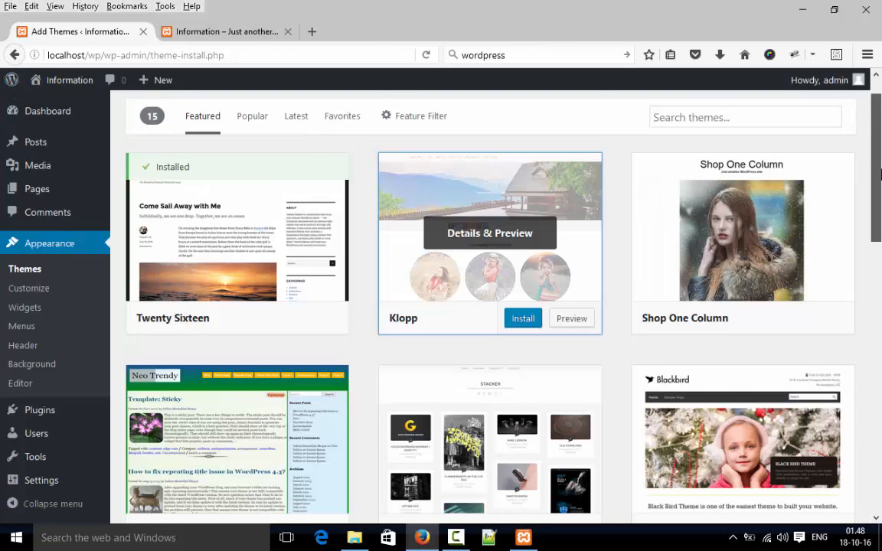
# Step: Browse the featured themes and install Engrave (Lite)
pyautogui.scroll(-4, 878, 148)
pyautogui.scroll(-3, 490, 306)
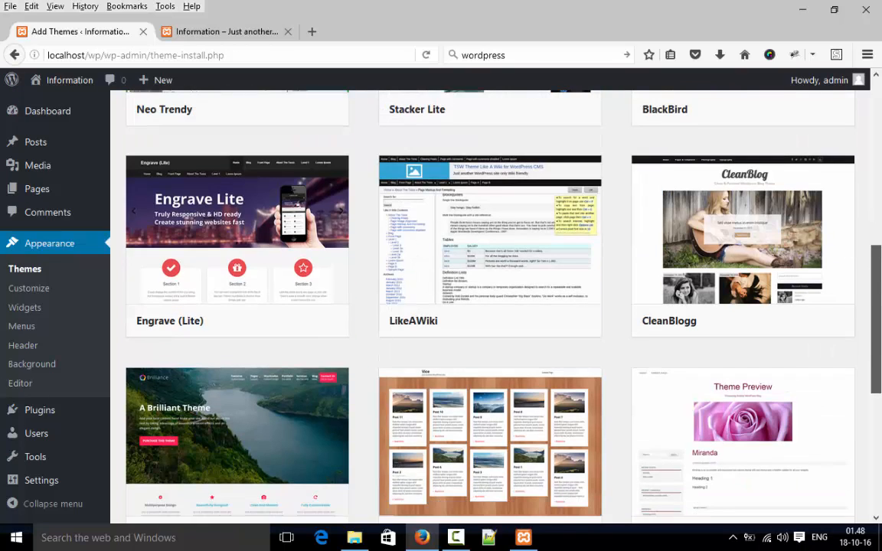
pyautogui.scroll(-1, 880, 322)
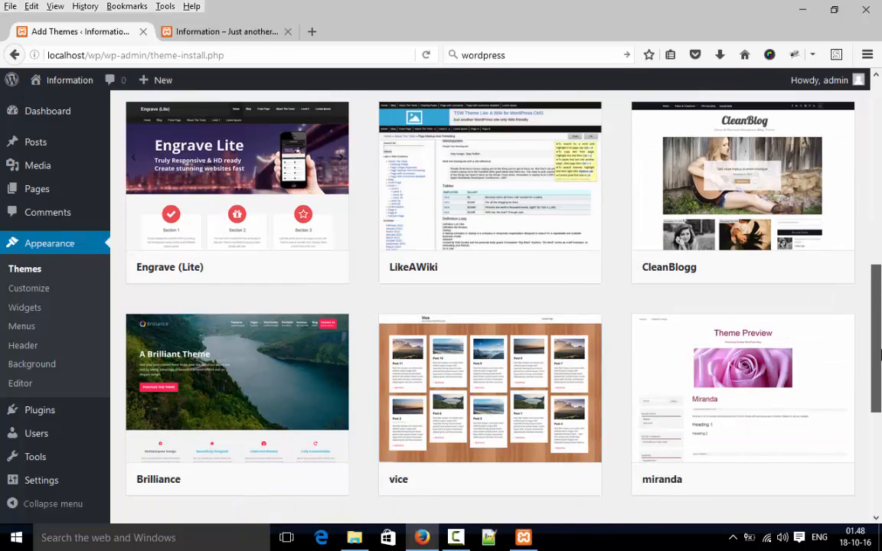
pyautogui.scroll(-3, 880, 354)
pyautogui.scroll(-1, 880, 413)
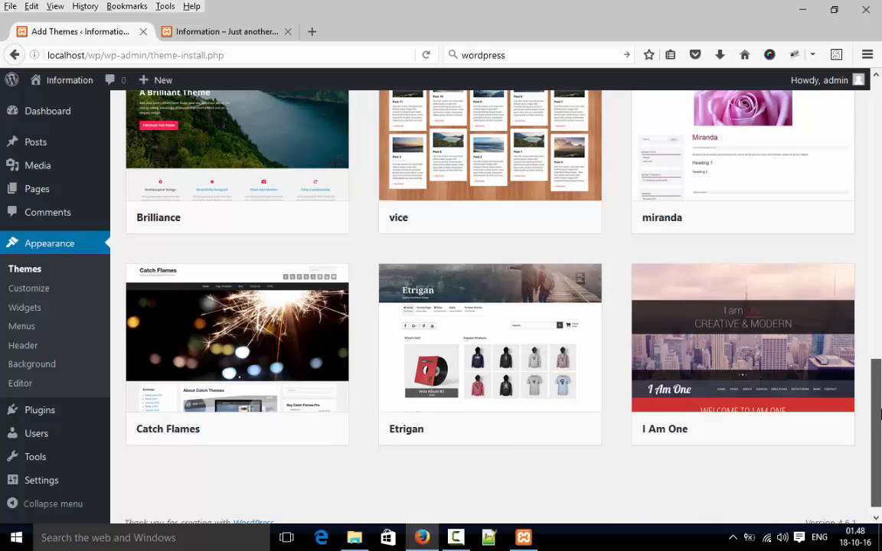
pyautogui.scroll(4, 879, 307)
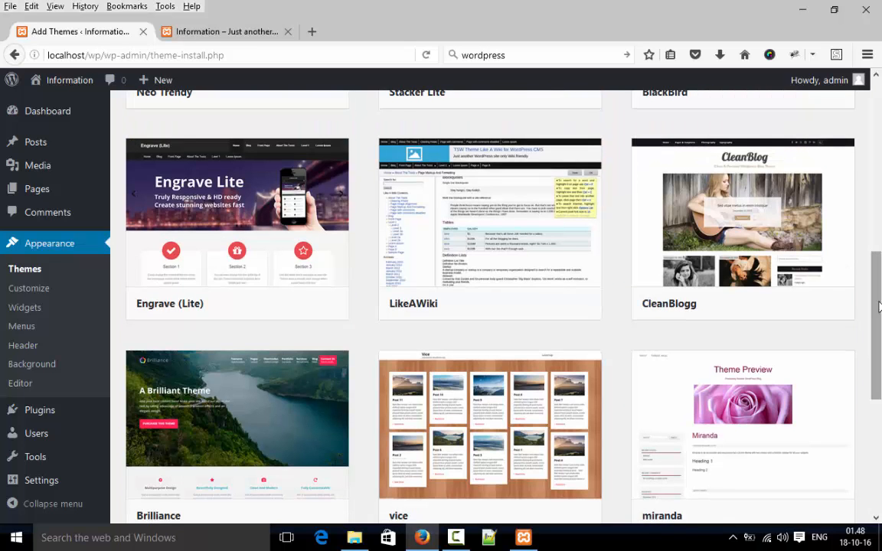
pyautogui.moveTo(225, 232)
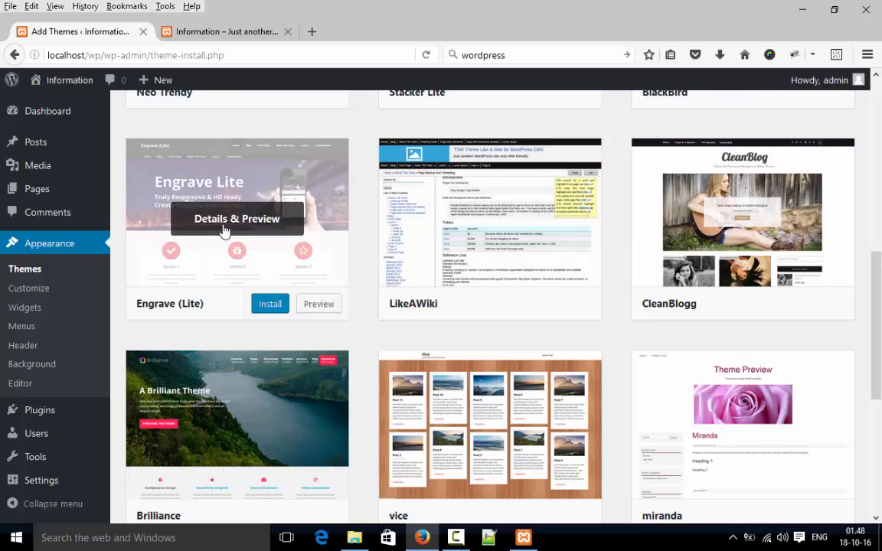
pyautogui.click(280, 307)
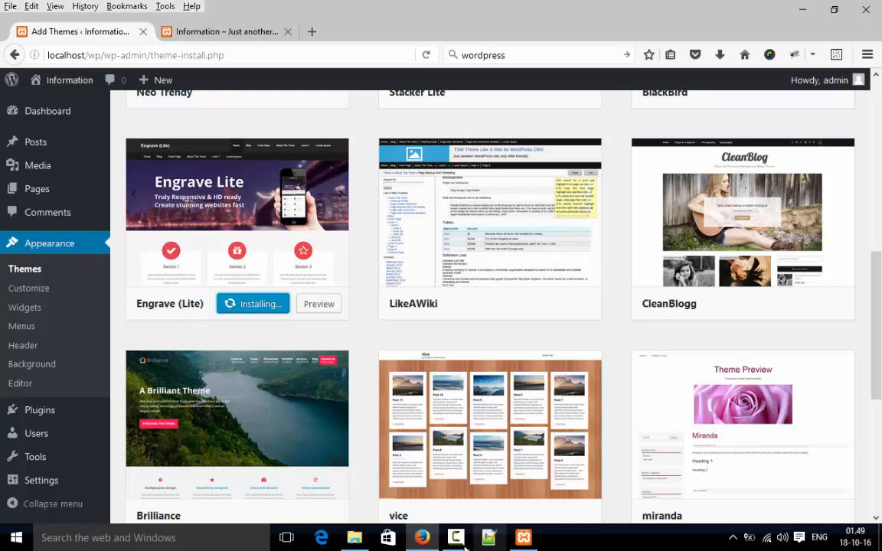
pyautogui.click(535, 535)
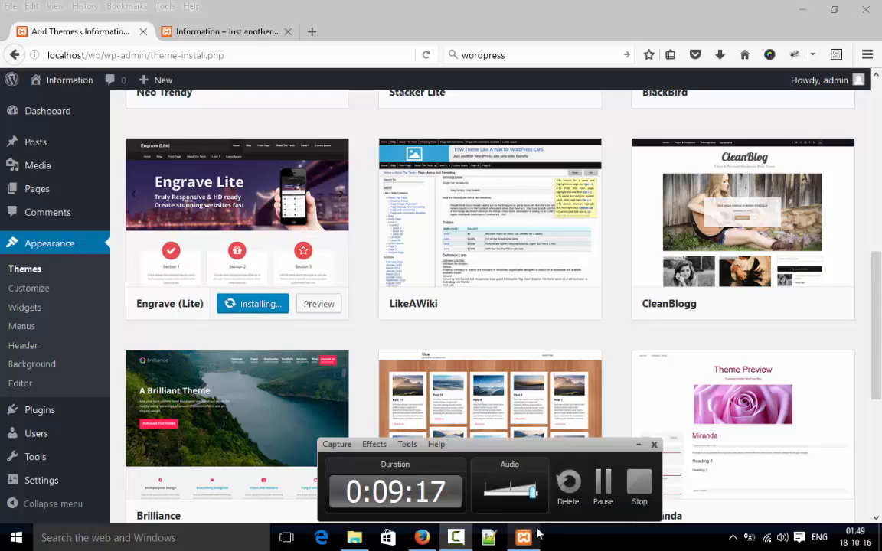
pyautogui.click(602, 486)
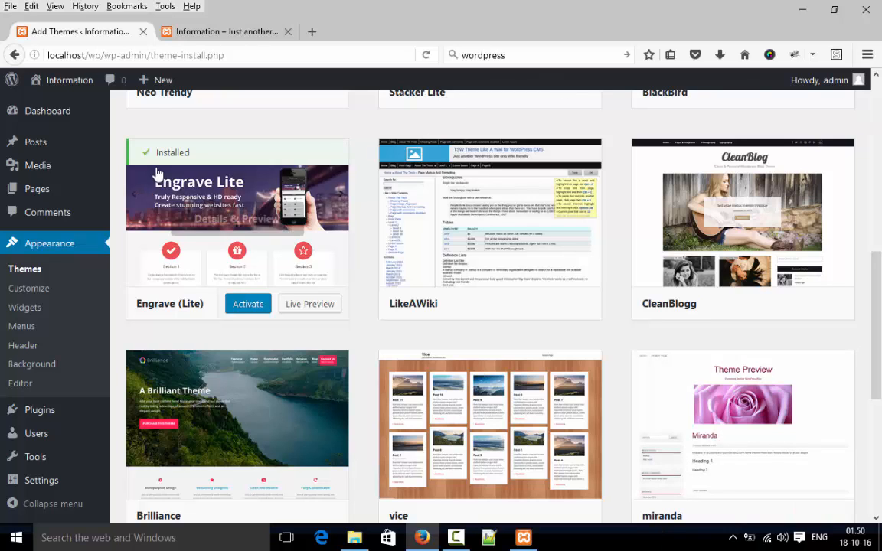
# Step: Reload the localhost/wp site to check its current theme, and return to the Add Themes page
pyautogui.click(221, 31)
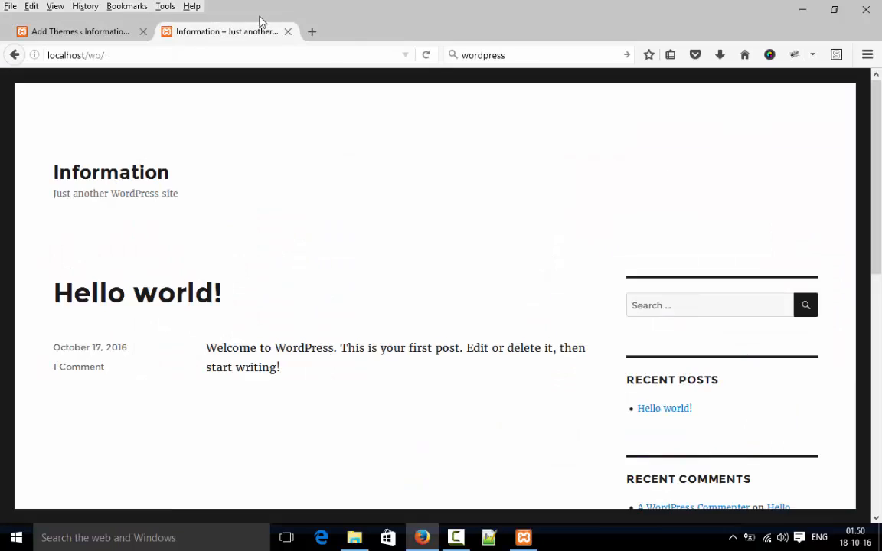
pyautogui.click(427, 56)
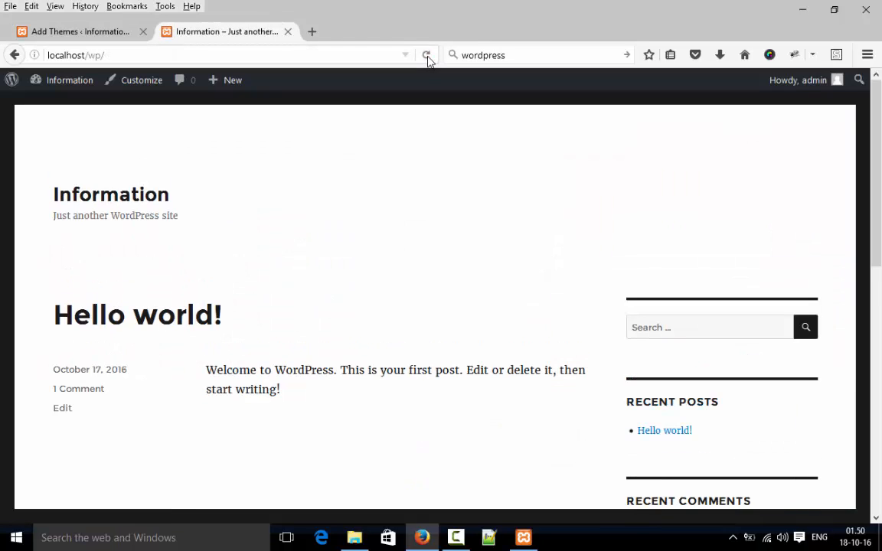
pyautogui.click(112, 31)
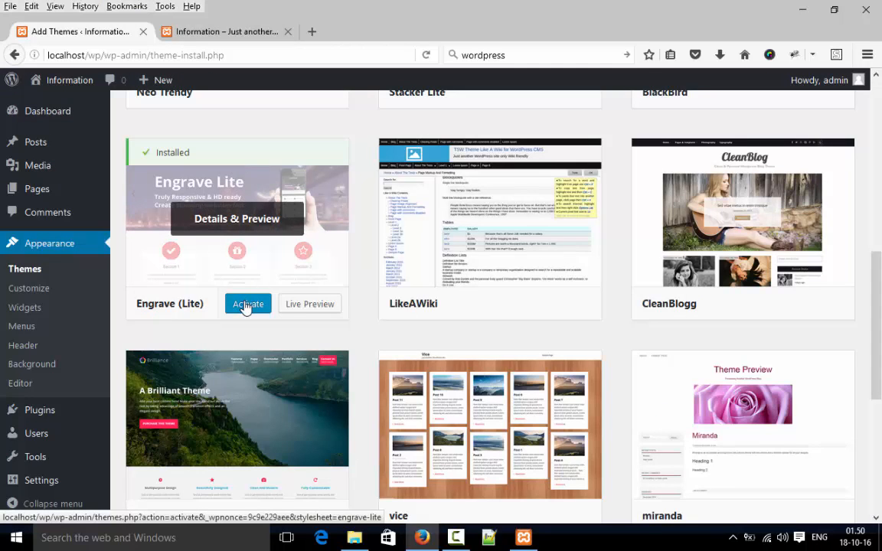
# Step: Activate the installed Engrave (Lite) theme
pyautogui.moveTo(873, 256); pyautogui.dragTo(859, 88)
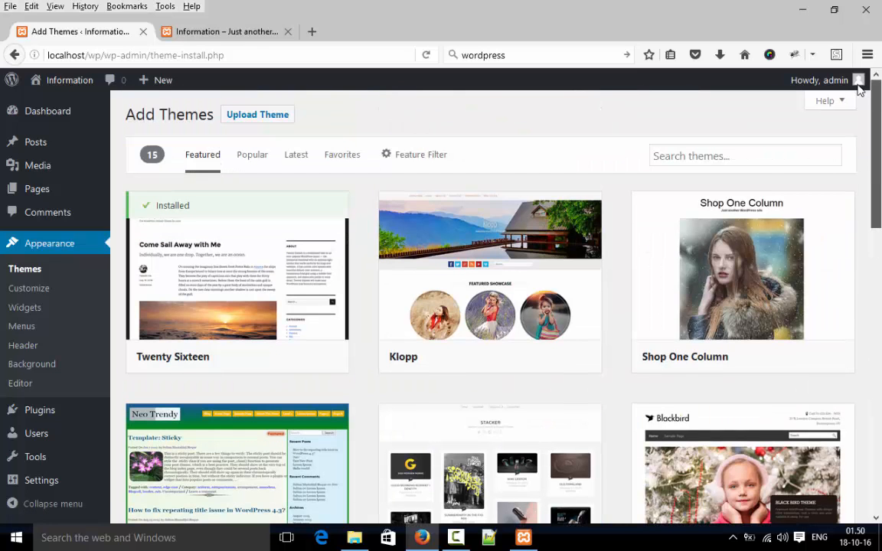
pyautogui.scroll(-5, 551, 203)
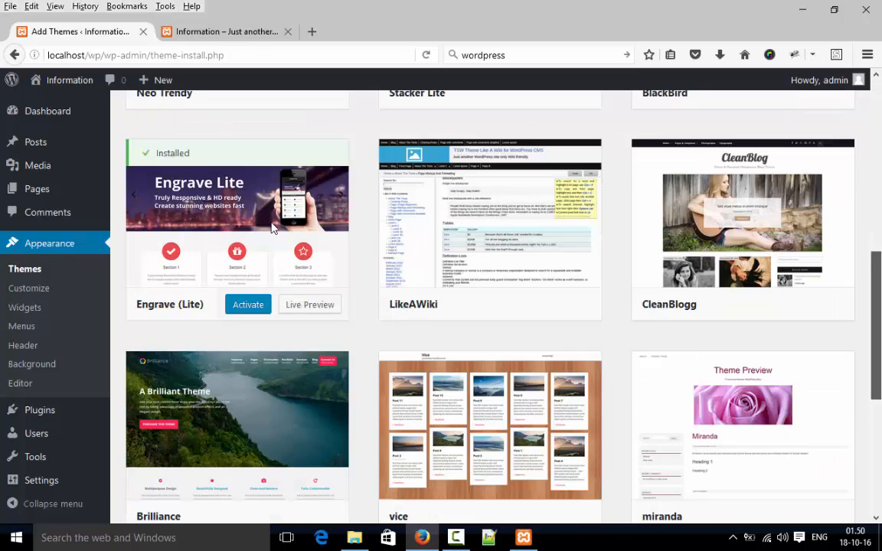
pyautogui.click(248, 306)
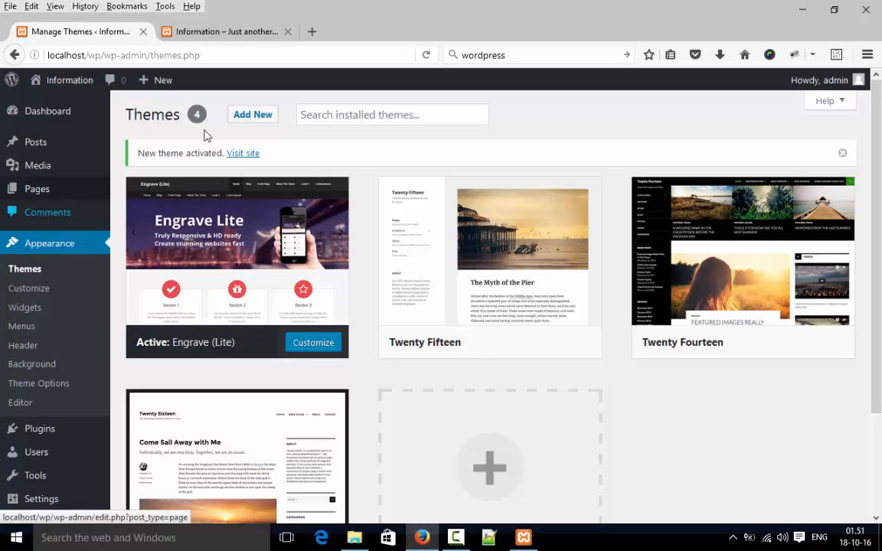
# Step: Open the site in a new browser tab and examine its homepage layout with the Engrave (Lite) theme
pyautogui.rightClick(258, 155)
pyautogui.click(268, 161)
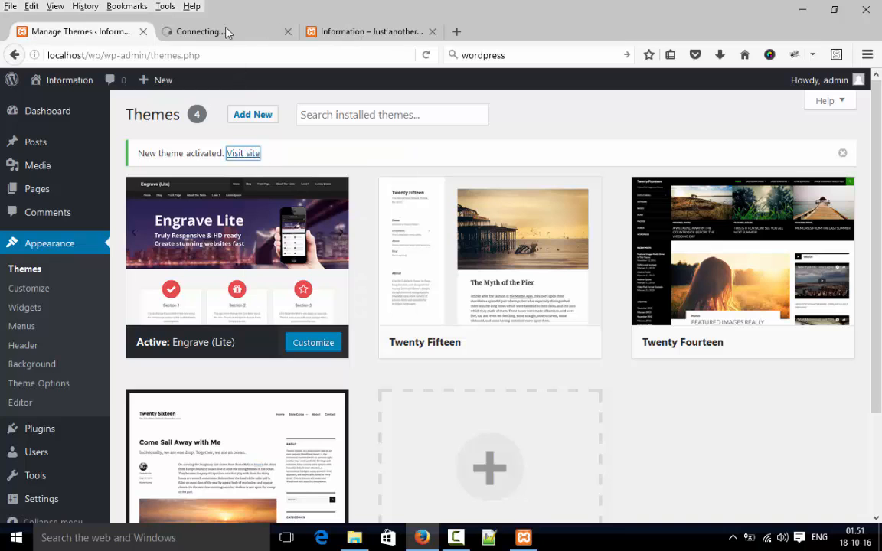
pyautogui.click(226, 33)
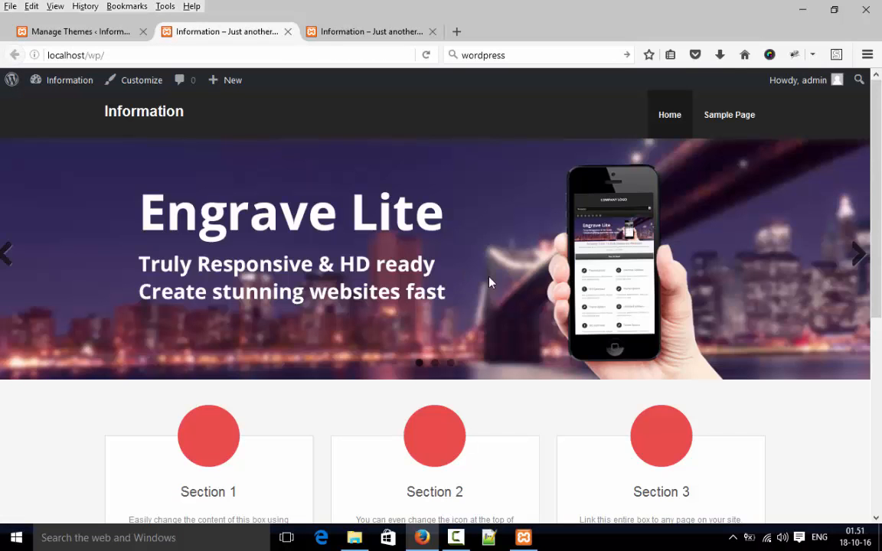
pyautogui.scroll(-1, 323, 265)
pyautogui.scroll(-3, 217, 270)
pyautogui.scroll(3, 217, 270)
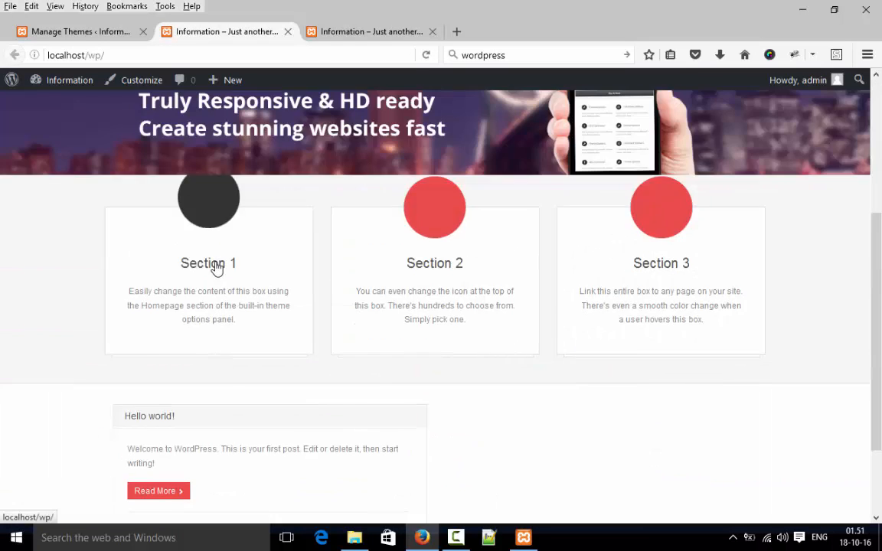
pyautogui.scroll(-3, 123, 343)
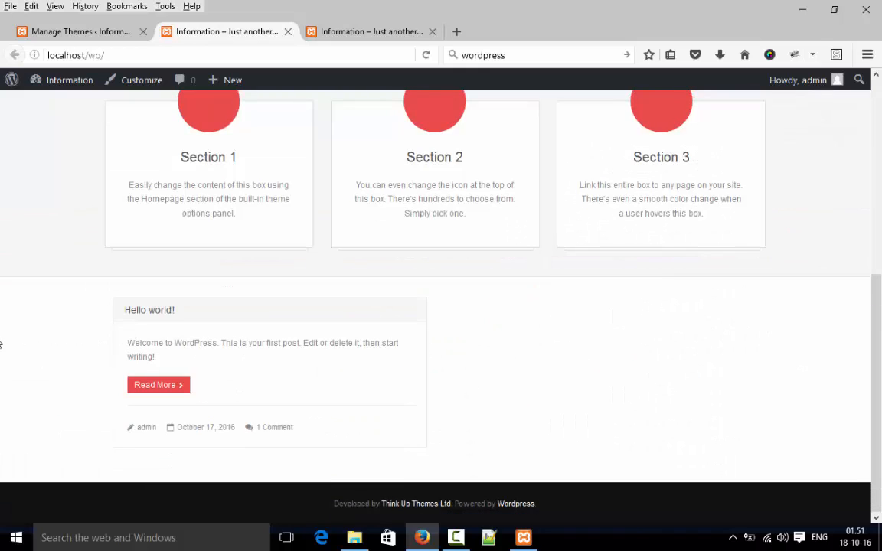
pyautogui.scroll(5, 685, 373)
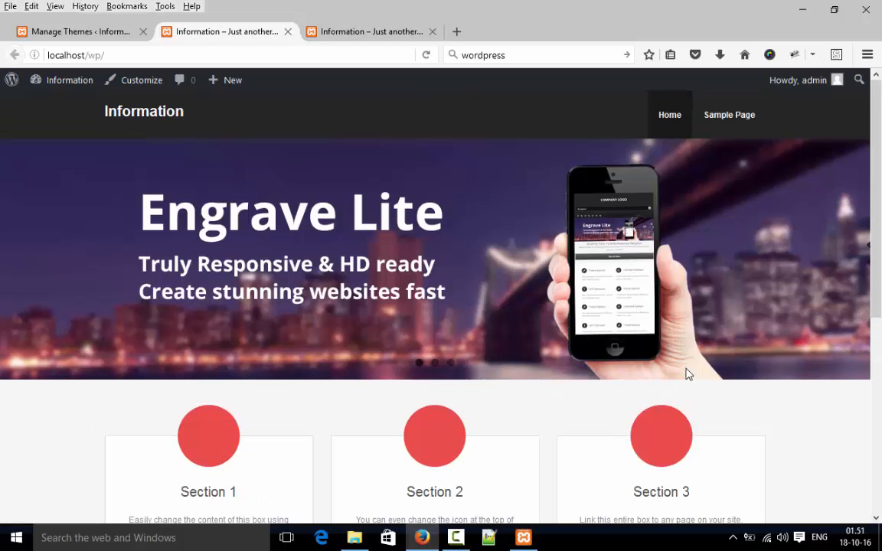
# Step: Return to the Manage Themes page and look over the installed themes
pyautogui.click(63, 33)
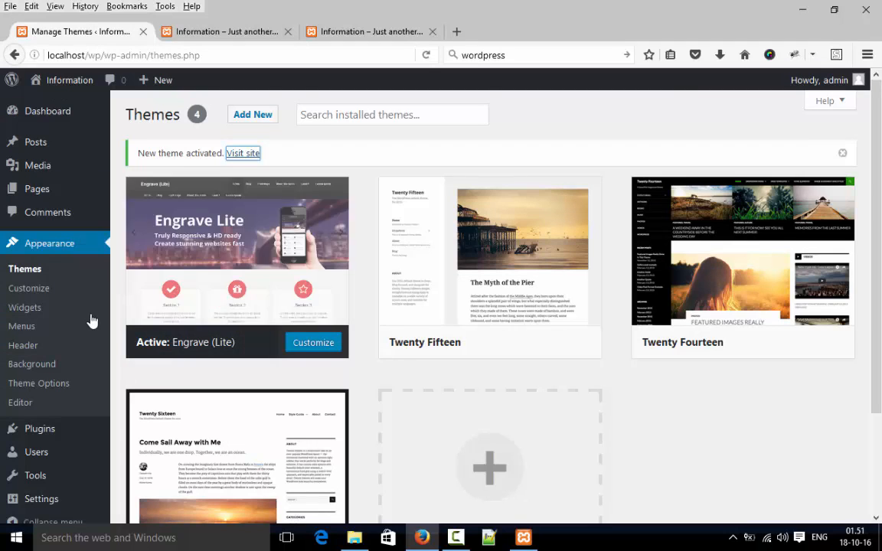
pyautogui.scroll(-3, 90, 320)
pyautogui.scroll(3, 90, 320)
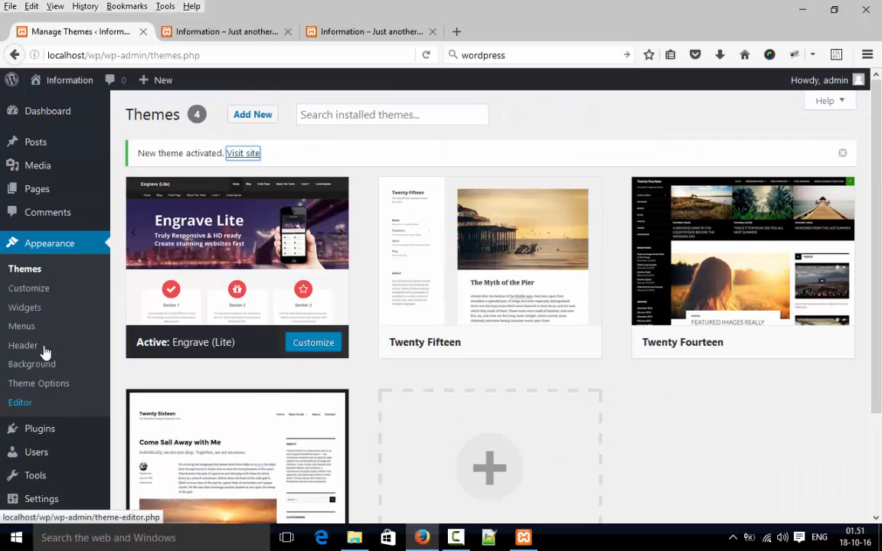
# Step: On the Dashboard home, hide the Welcome, WordPress News, Quick Draft, Activity and At a Glance boxes
pyautogui.moveTo(75, 84)
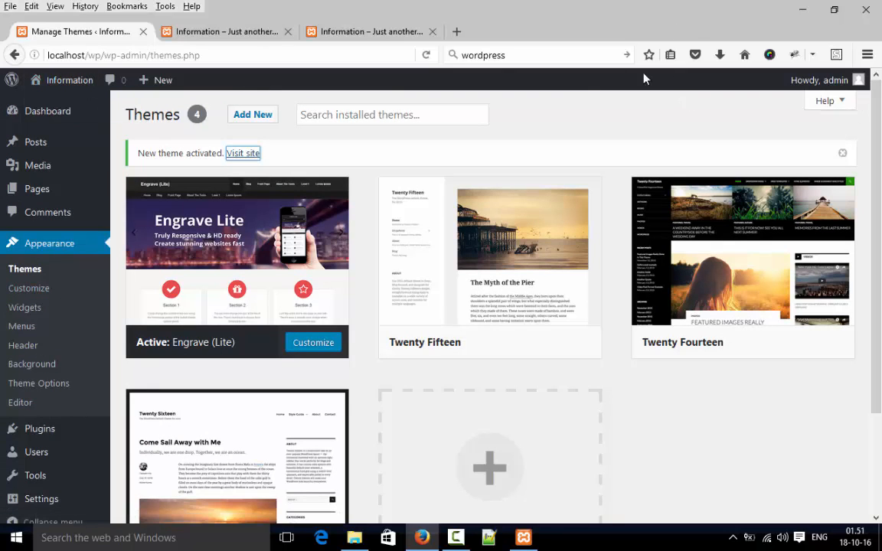
pyautogui.click(40, 113)
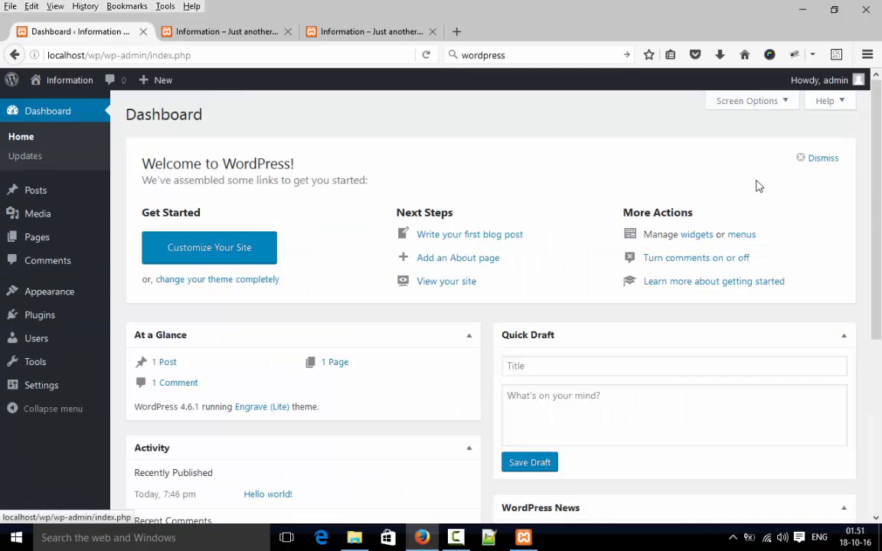
pyautogui.click(782, 106)
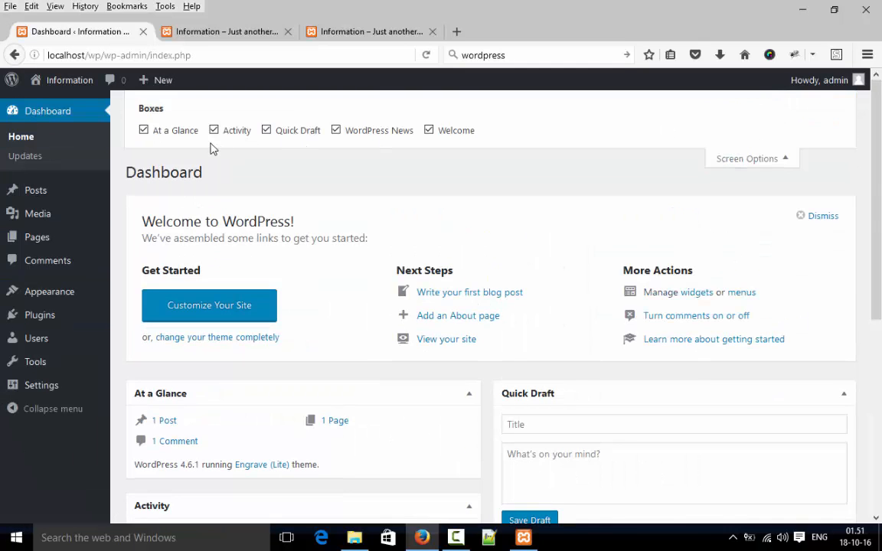
pyautogui.scroll(-5, 458, 356)
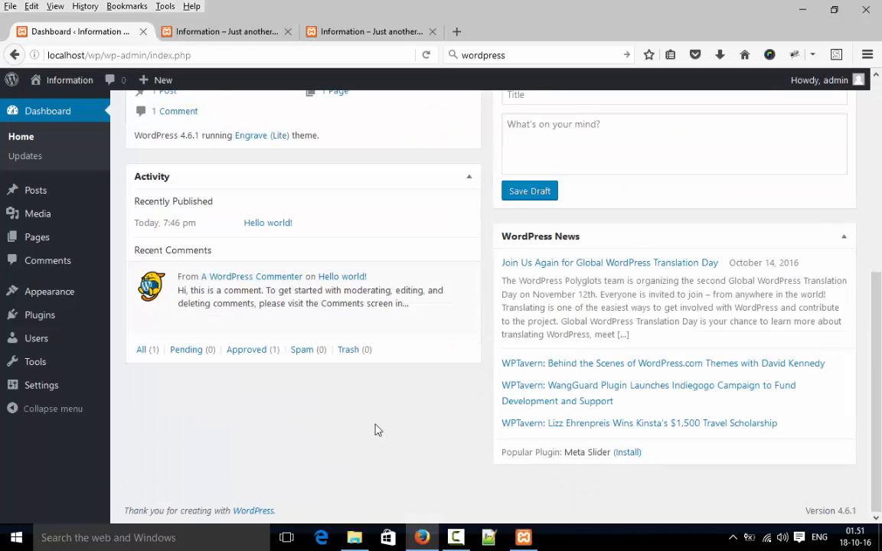
pyautogui.scroll(5, 387, 403)
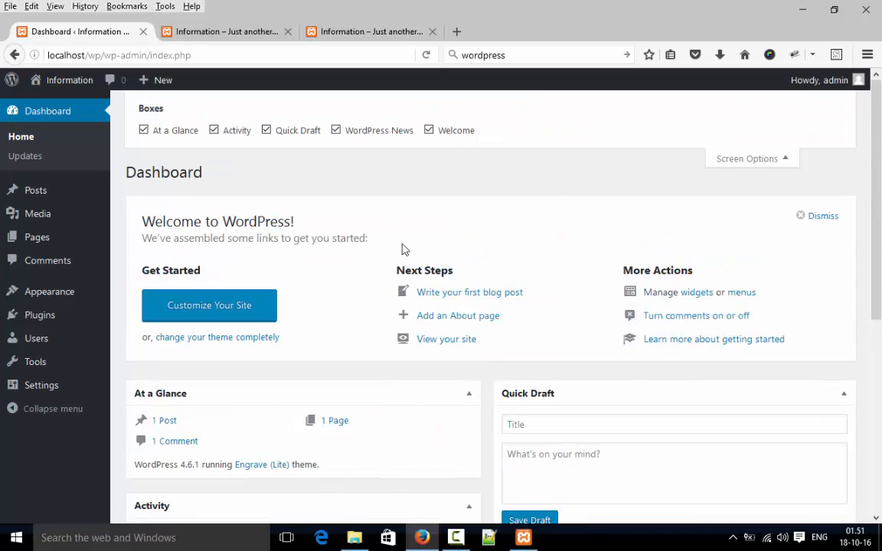
pyautogui.click(431, 133)
pyautogui.click(337, 136)
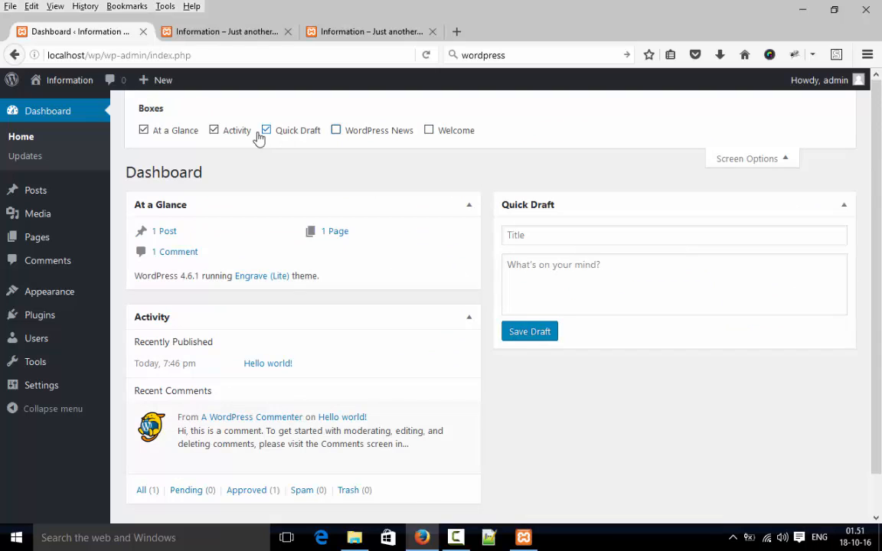
pyautogui.click(265, 130)
pyautogui.click(215, 131)
pyautogui.click(144, 132)
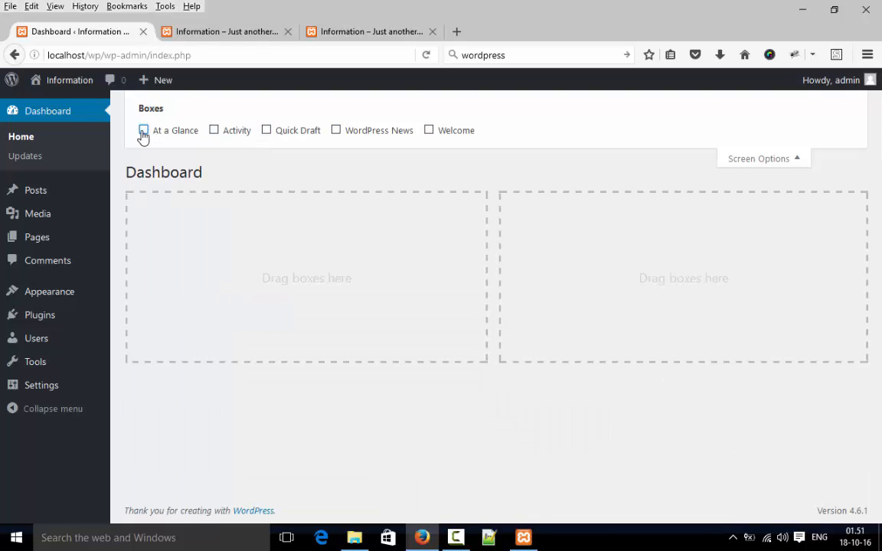
pyautogui.click(735, 156)
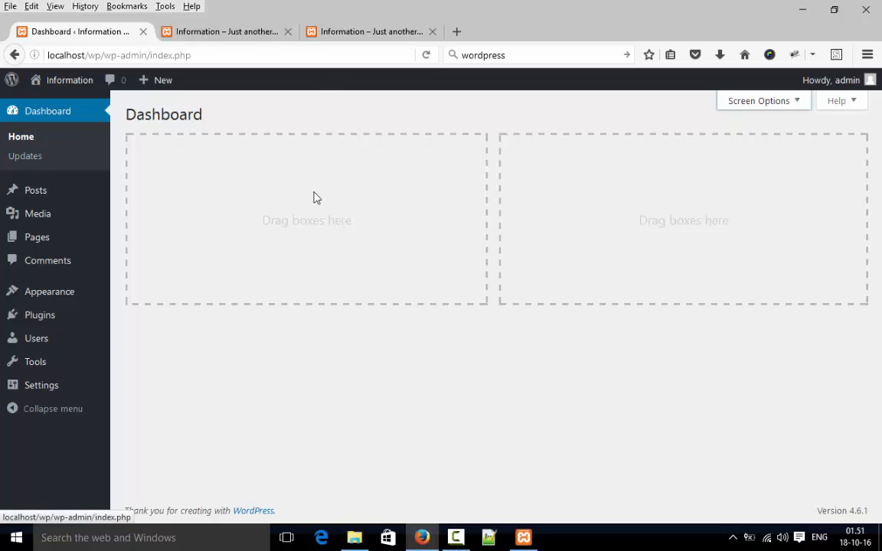
# Step: Switch to the site's homepage, open the "Hello world!" post and look over its content and comment section
pyautogui.moveTo(47, 196)
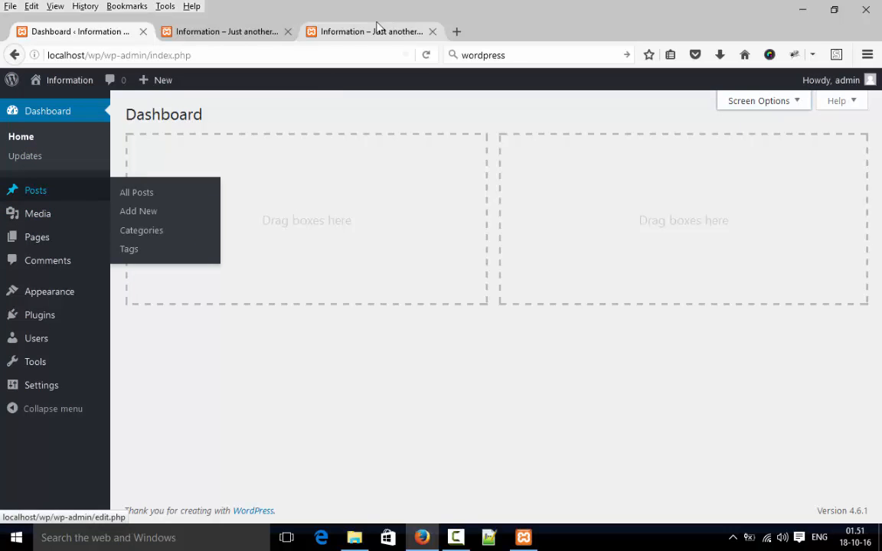
pyautogui.click(230, 31)
pyautogui.scroll(-5, 234, 242)
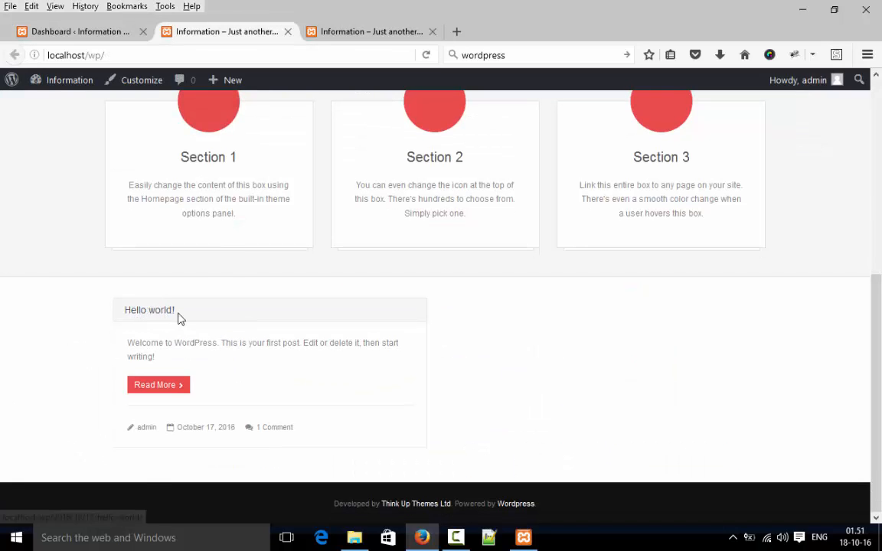
pyautogui.click(153, 310)
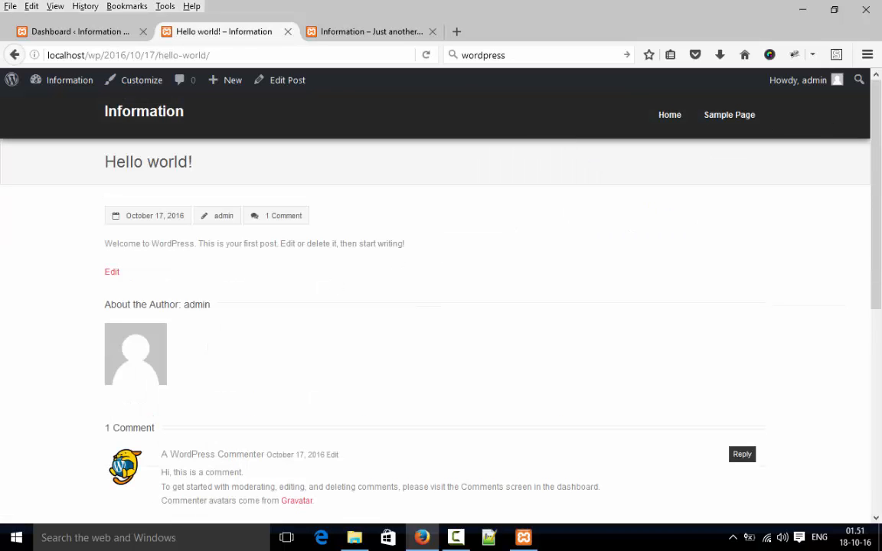
pyautogui.scroll(-7, 876, 140)
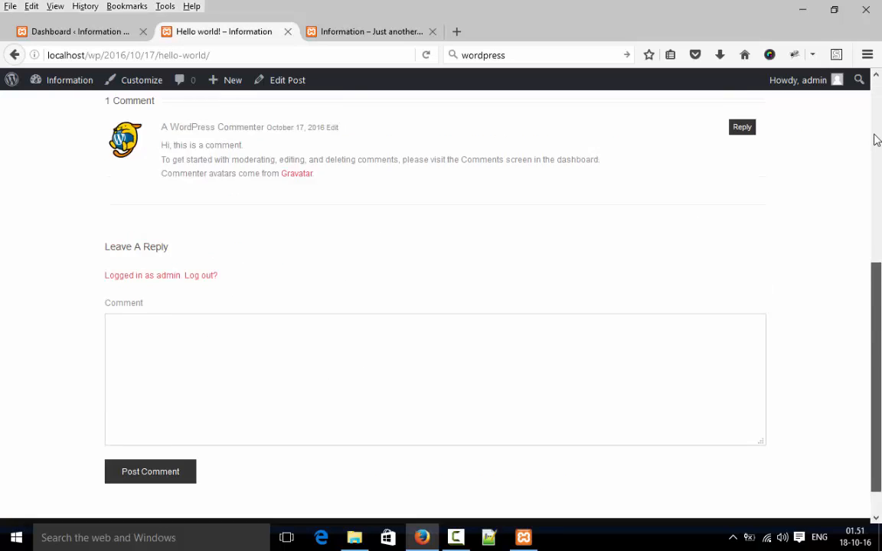
pyautogui.scroll(7, 876, 140)
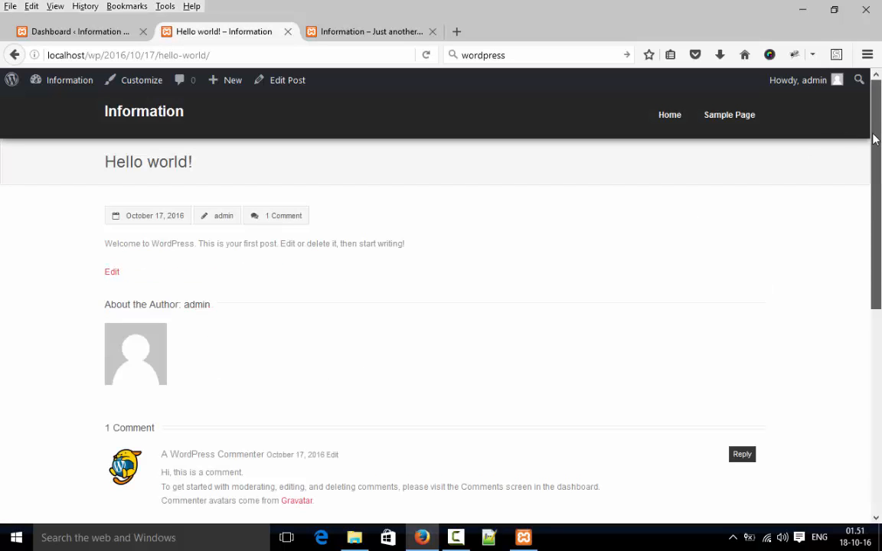
# Step: Return to the dashboard, start a new post and title it "Add New Post" using the copied page heading
pyautogui.click(76, 33)
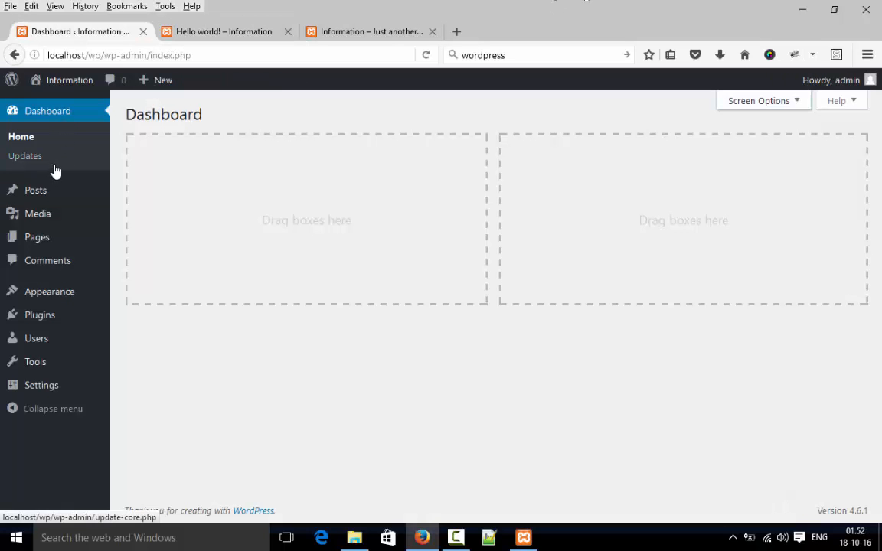
pyautogui.moveTo(42, 199)
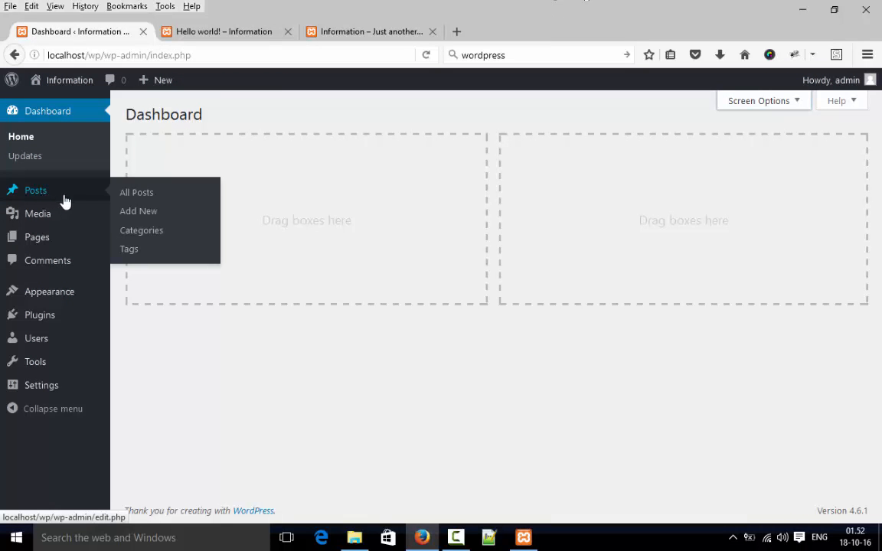
pyautogui.click(129, 217)
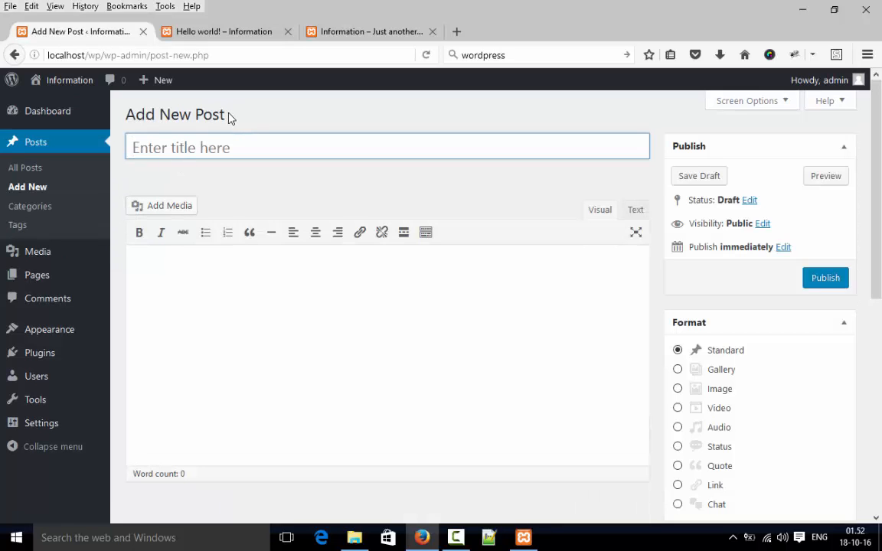
pyautogui.moveTo(227, 117); pyautogui.dragTo(129, 119)
pyautogui.hotkey('ctrl', 'c')
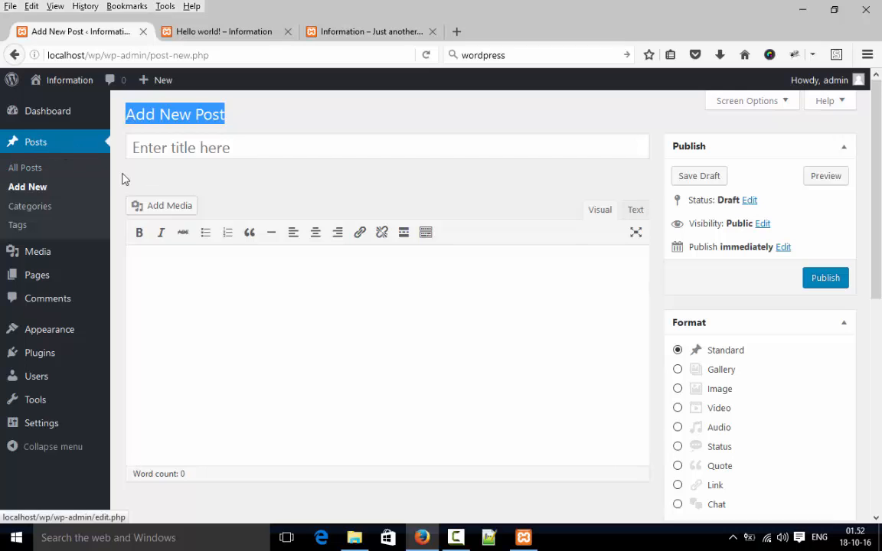
pyautogui.click(183, 138)
pyautogui.hotkey('ctrl', 'v')
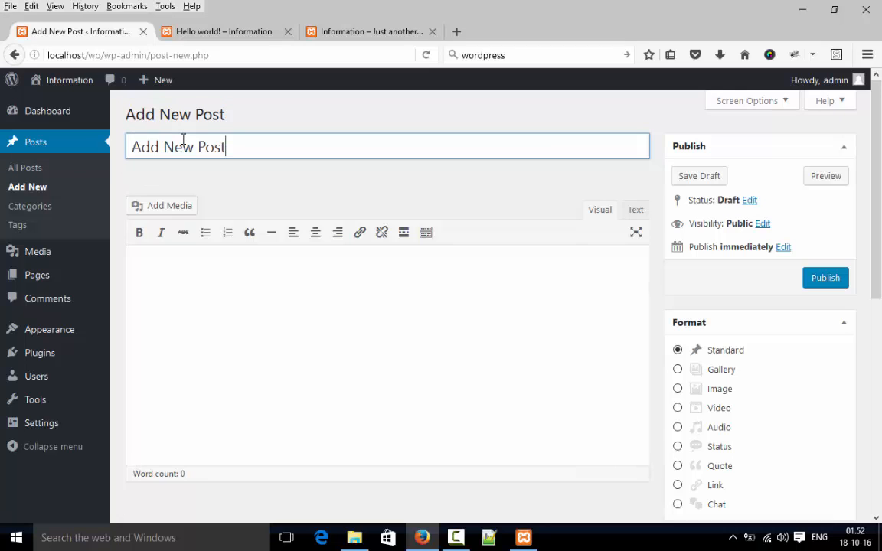
# Step: Fill the post body with repeated copies of the formatted "Add New Post" heading
pyautogui.click(226, 312)
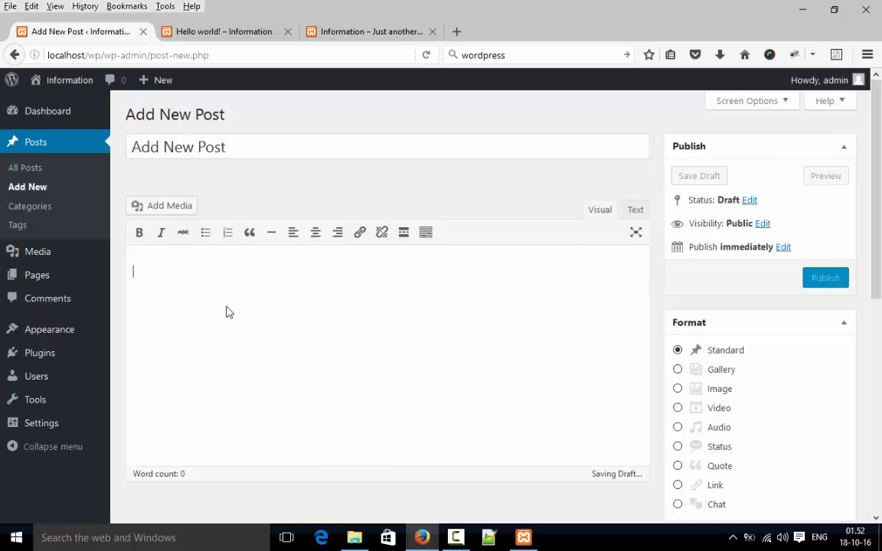
pyautogui.hotkey('ctrl', 'v')
pyautogui.hotkey('ctrl', 'v')
pyautogui.hotkey('ctrl', 'v')
pyautogui.hotkey('ctrl', 'v')
pyautogui.hotkey('ctrl', 'v')
pyautogui.hotkey('ctrl', 'v')
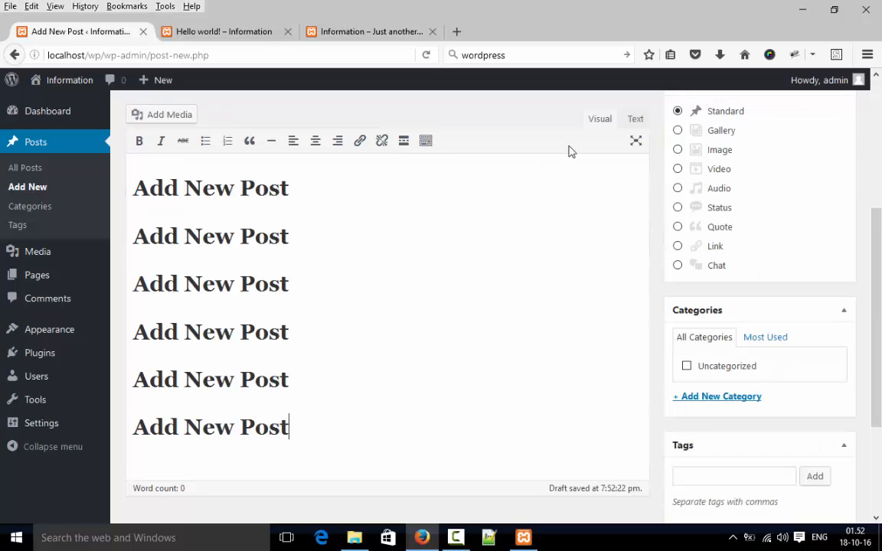
# Step: Replace the whole post body with many plain-text repetitions of "Add New Post" in the HTML source, and return to the visual view
pyautogui.click(628, 120)
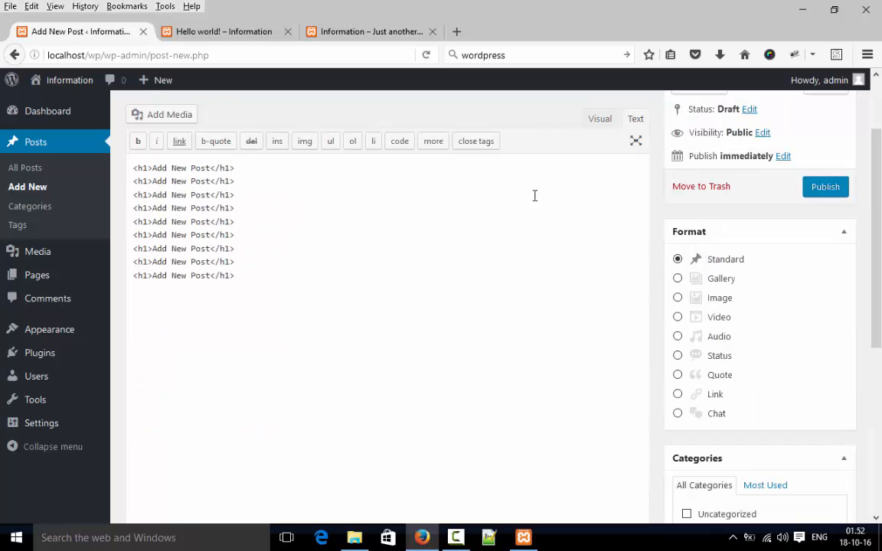
pyautogui.hotkey('ctrl', 'a')
pyautogui.hotkey('ctrl', 'v')
pyautogui.hotkey('ctrl', 'v')
pyautogui.hotkey('ctrl', 'v')
pyautogui.hotkey('ctrl', 'v')
pyautogui.hotkey('ctrl', 'v')
pyautogui.hotkey('ctrl', 'v')
pyautogui.hotkey('ctrl', 'v')
pyautogui.hotkey('ctrl', 'v')
pyautogui.hotkey('ctrl', 'v')
pyautogui.hotkey('ctrl', 'v')
pyautogui.hotkey('ctrl', 'v')
pyautogui.hotkey('ctrl', 'v')
pyautogui.hotkey('ctrl', 'v')
pyautogui.hotkey('ctrl', 'v')
pyautogui.hotkey('ctrl', 'v')
pyautogui.hotkey('ctrl', 'v')
pyautogui.hotkey('ctrl', 'v')
pyautogui.hotkey('ctrl', 'v')
pyautogui.hotkey('ctrl', 'v')
pyautogui.hotkey('ctrl', 'v')
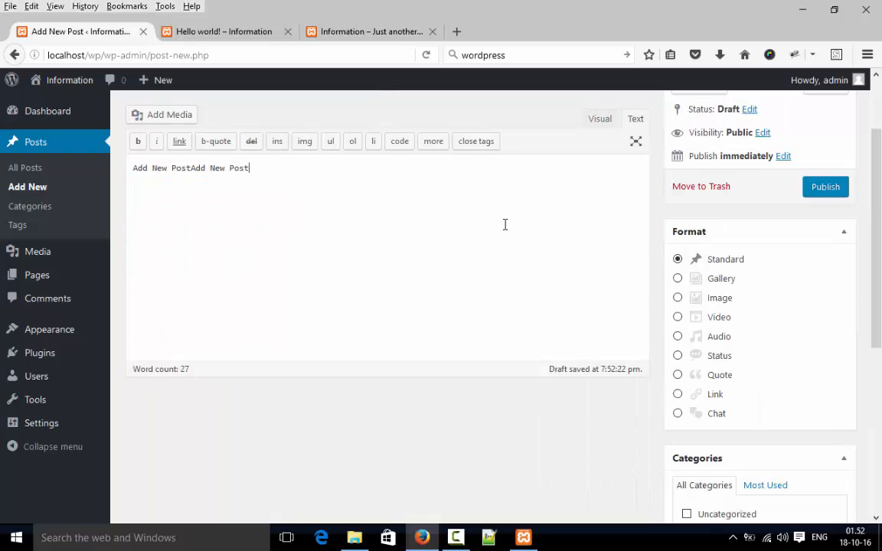
pyautogui.hotkey('ctrl', 'v')
pyautogui.hotkey('ctrl', 'v')
pyautogui.hotkey('ctrl', 'v')
pyautogui.hotkey('ctrl', 'v')
pyautogui.hotkey('ctrl', 'v')
pyautogui.hotkey('ctrl', 'v')
pyautogui.hotkey('ctrl', 'v')
pyautogui.hotkey('ctrl', 'v')
pyautogui.hotkey('ctrl', 'v')
pyautogui.hotkey('ctrl', 'v')
pyautogui.hotkey('ctrl', 'v')
pyautogui.hotkey('ctrl', 'v')
pyautogui.hotkey('ctrl', 'v')
pyautogui.hotkey('ctrl', 'v')
pyautogui.hotkey('ctrl', 'v')
pyautogui.hotkey('ctrl', 'v')
pyautogui.hotkey('ctrl', 'v')
pyautogui.hotkey('ctrl', 'v')
pyautogui.hotkey('ctrl', 'v')
pyautogui.hotkey('ctrl', 'v')
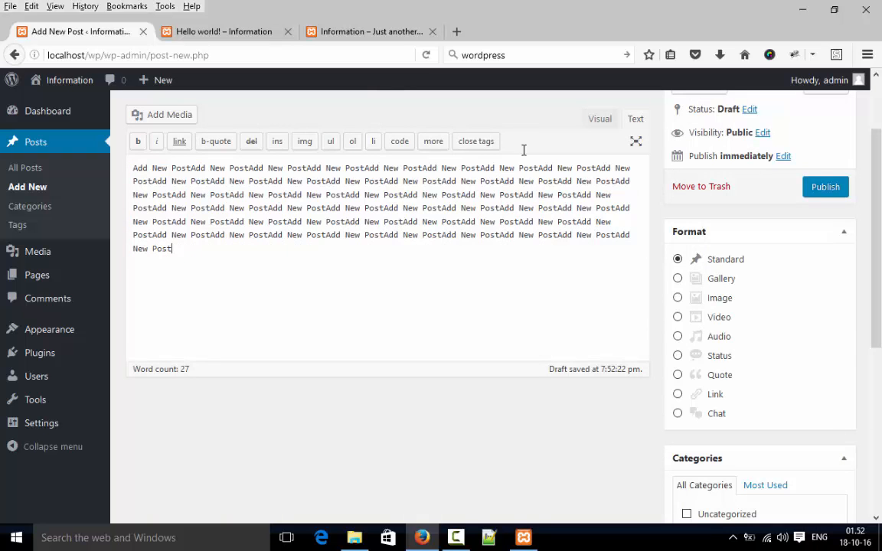
pyautogui.click(601, 127)
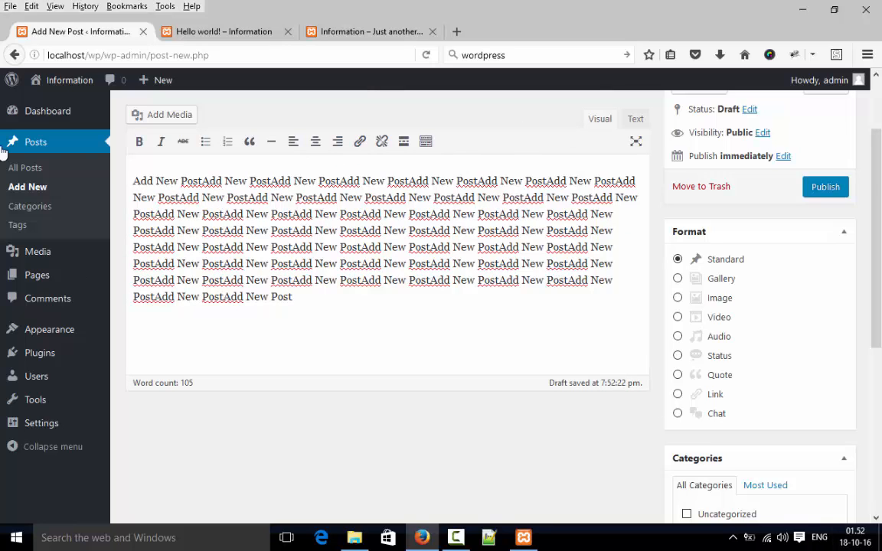
# Step: Show the extended formatting tools, make the first "PostAdd" in the body bold and color the following "New PostAdd" orange
pyautogui.doubleClick(181, 182)
pyautogui.click(430, 148)
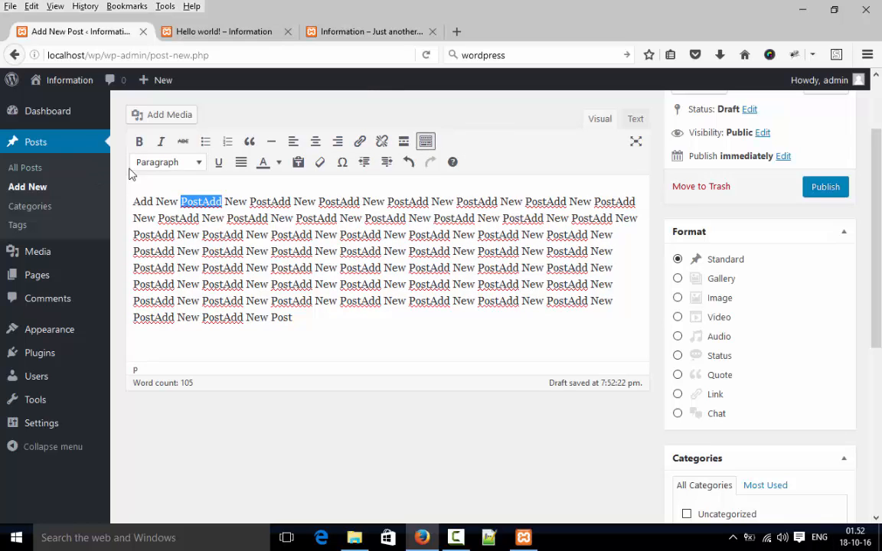
pyautogui.click(139, 144)
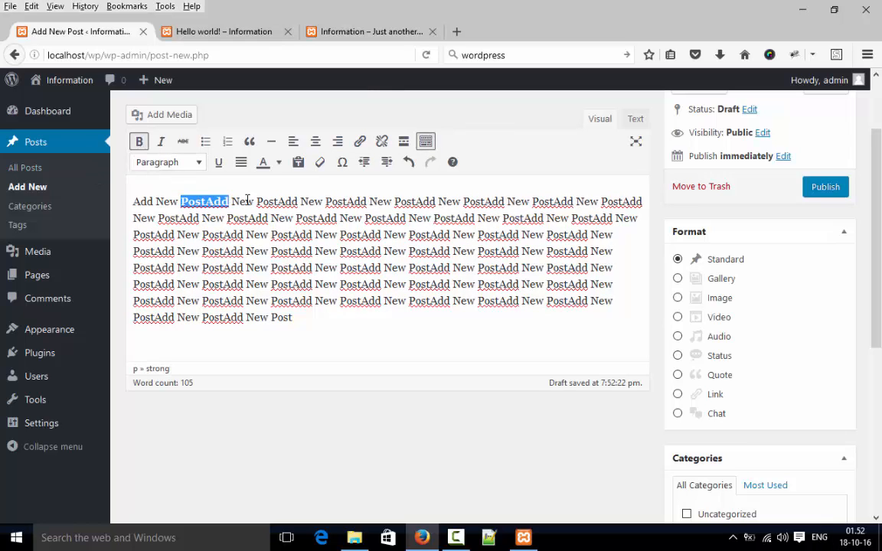
pyautogui.moveTo(233, 202); pyautogui.dragTo(299, 202)
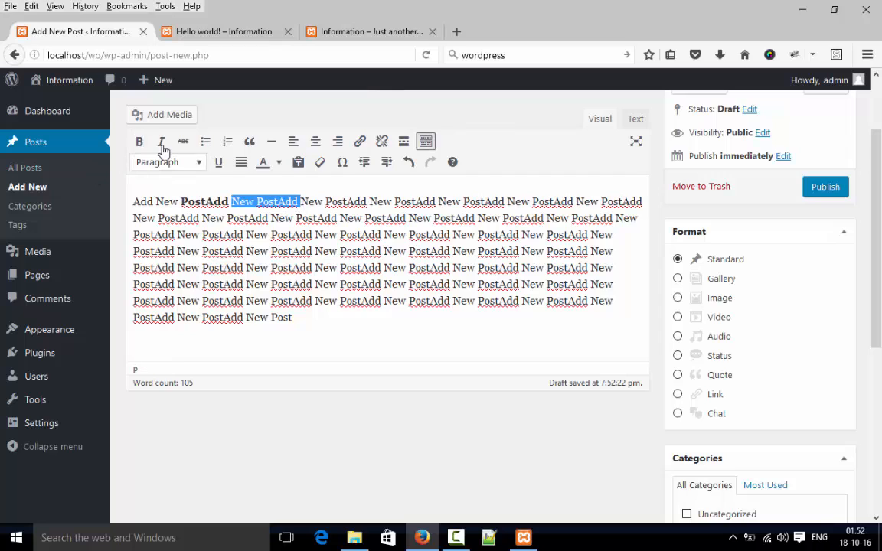
pyautogui.click(278, 163)
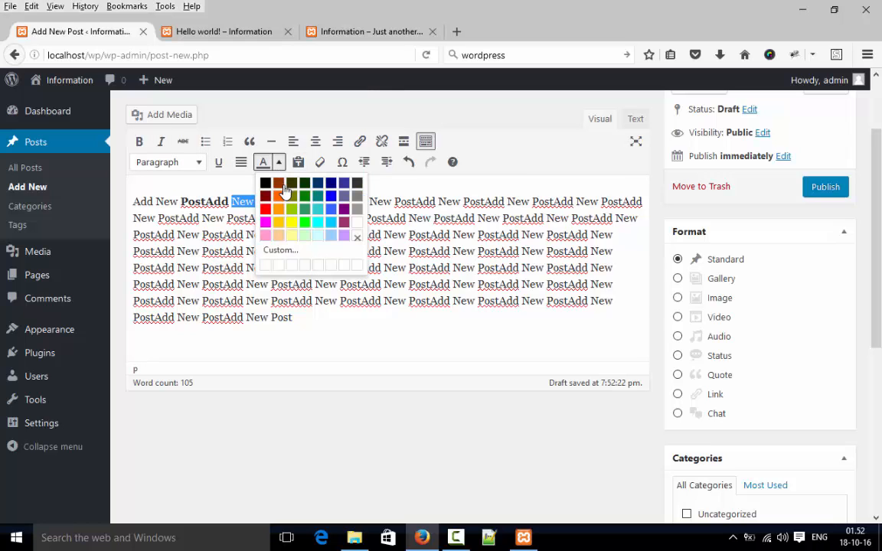
pyautogui.click(280, 197)
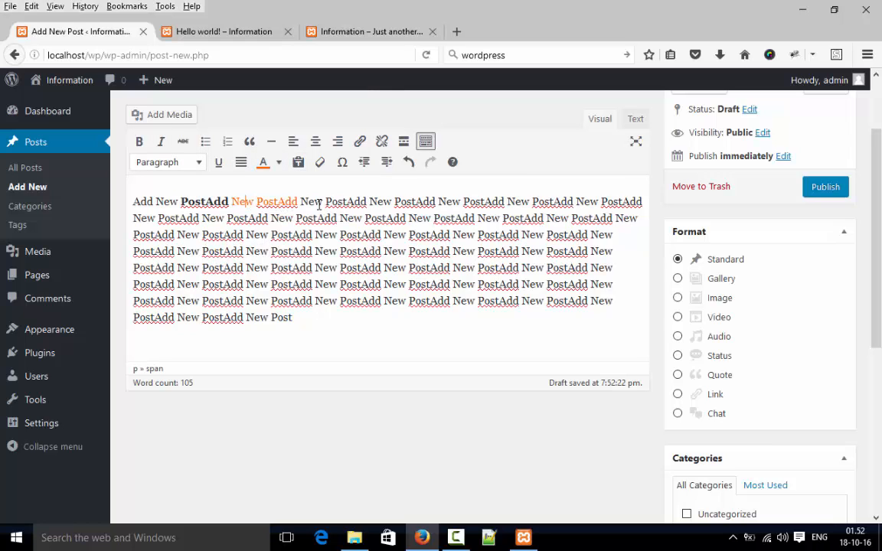
# Step: Link the "New PostAdd" text right after the orange words to google.com
pyautogui.moveTo(300, 202); pyautogui.dragTo(365, 202)
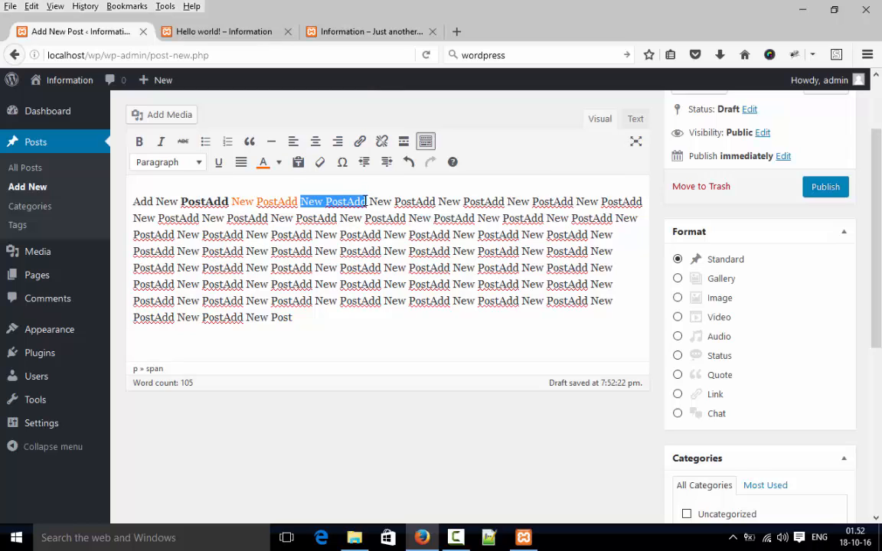
pyautogui.click(360, 141)
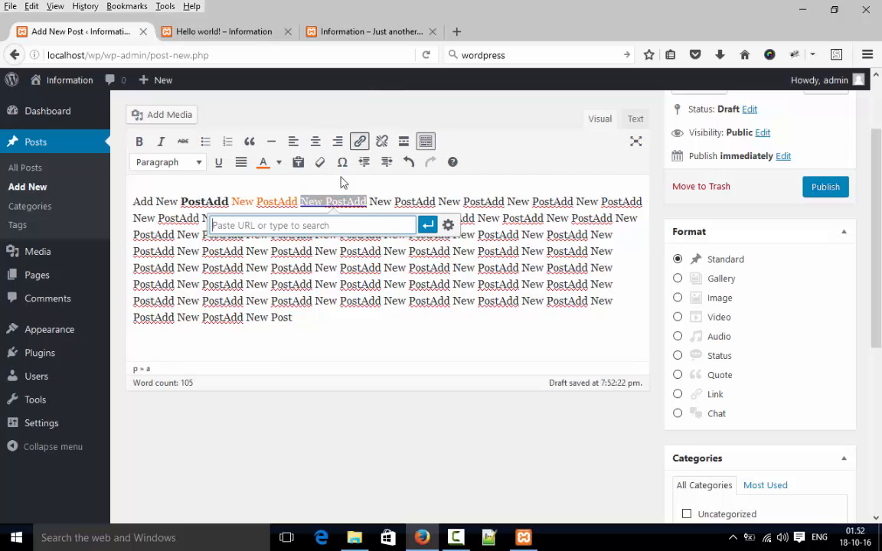
pyautogui.write('googl')
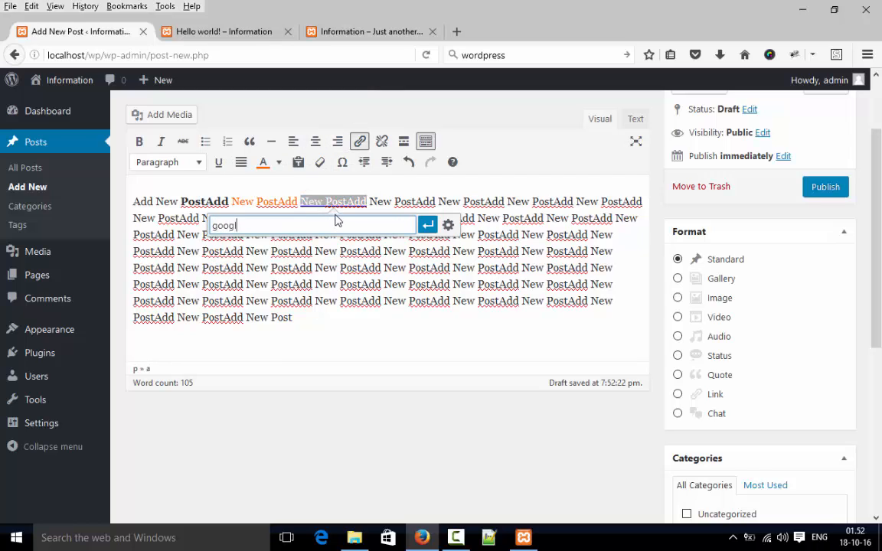
pyautogui.write('e.com')
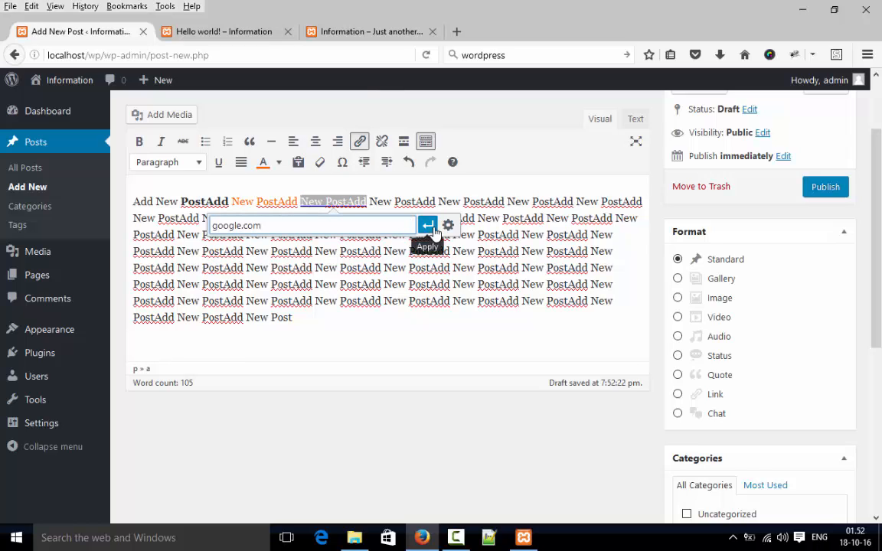
pyautogui.click(428, 224)
pyautogui.click(343, 204)
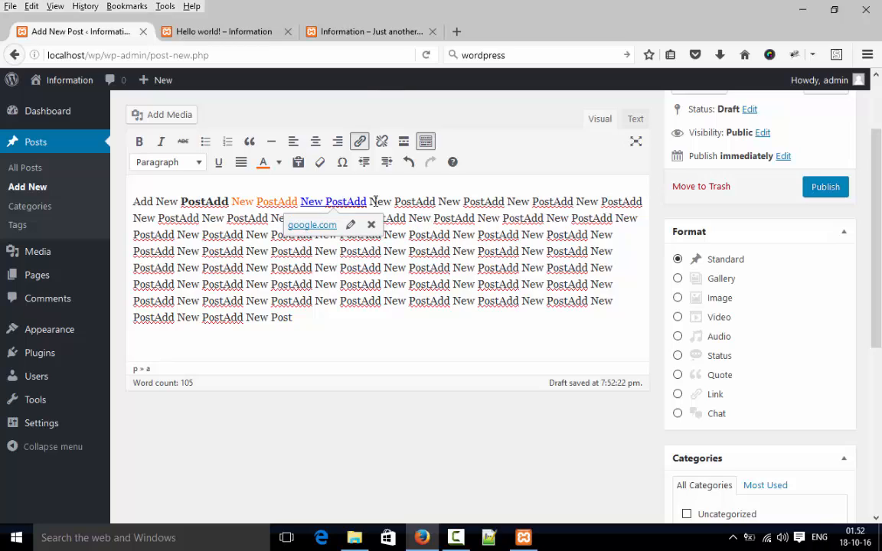
pyautogui.click(373, 201)
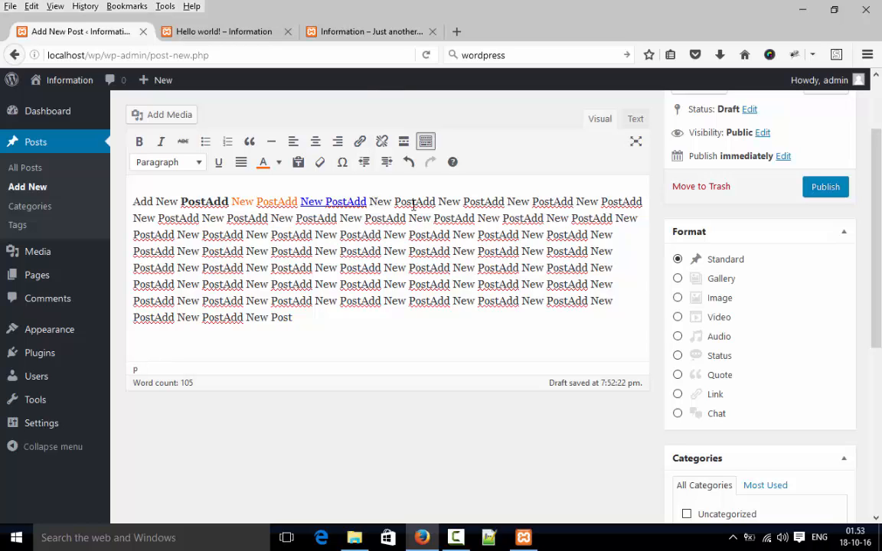
# Step: Underline "PostAdd New PostAdd" shortly after the linked text, and justify the whole body paragraph
pyautogui.moveTo(458, 198); pyautogui.dragTo(508, 198)
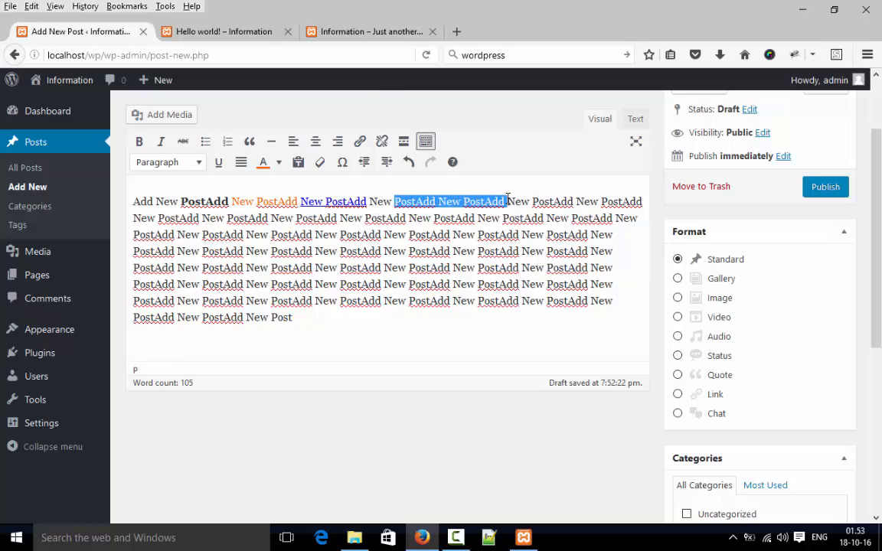
pyautogui.click(218, 162)
pyautogui.moveTo(392, 282); pyautogui.dragTo(384, 284)
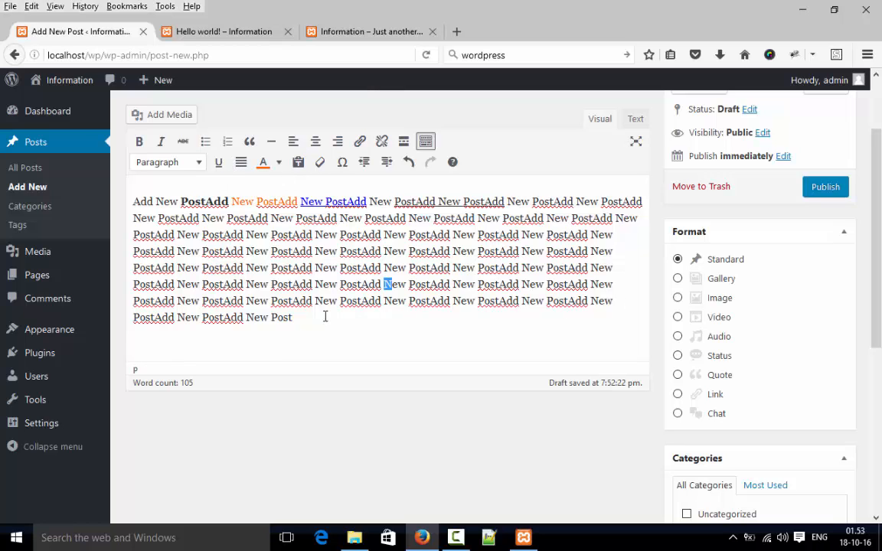
pyautogui.moveTo(325, 316); pyautogui.dragTo(128, 266)
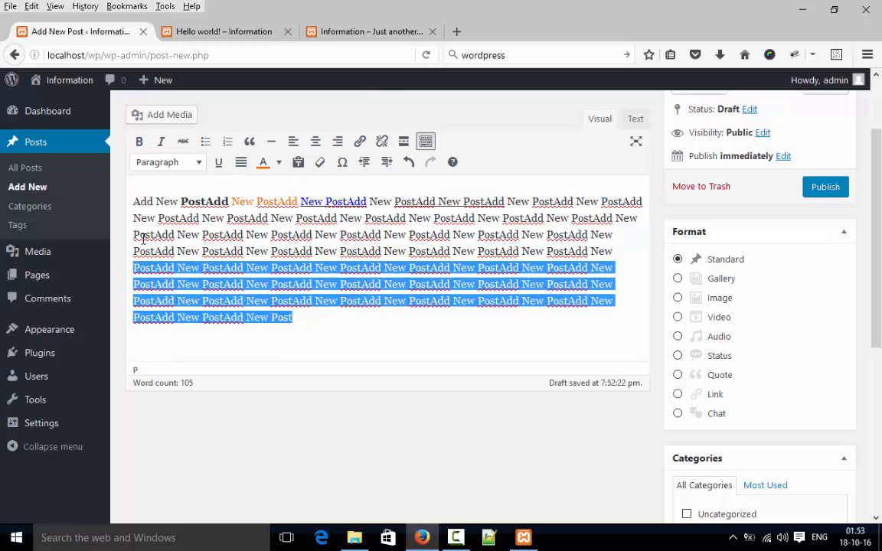
pyautogui.click(240, 162)
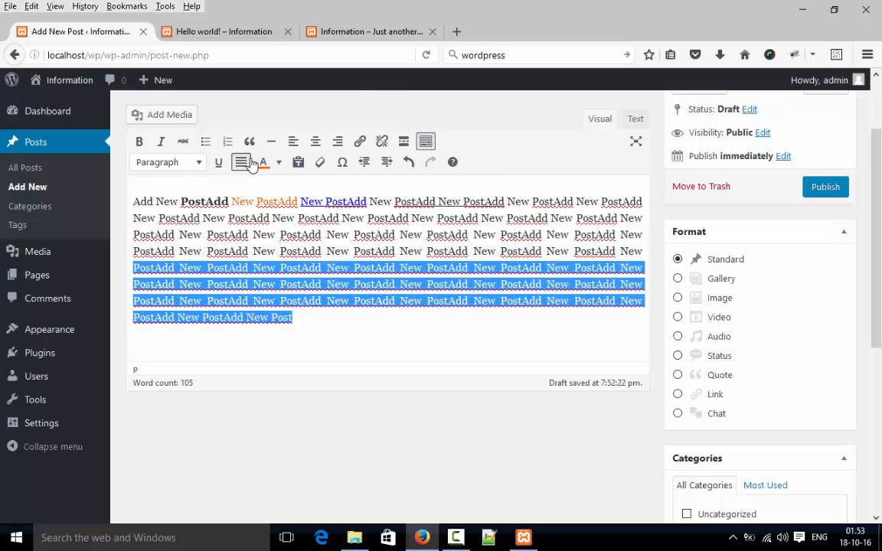
pyautogui.click(425, 323)
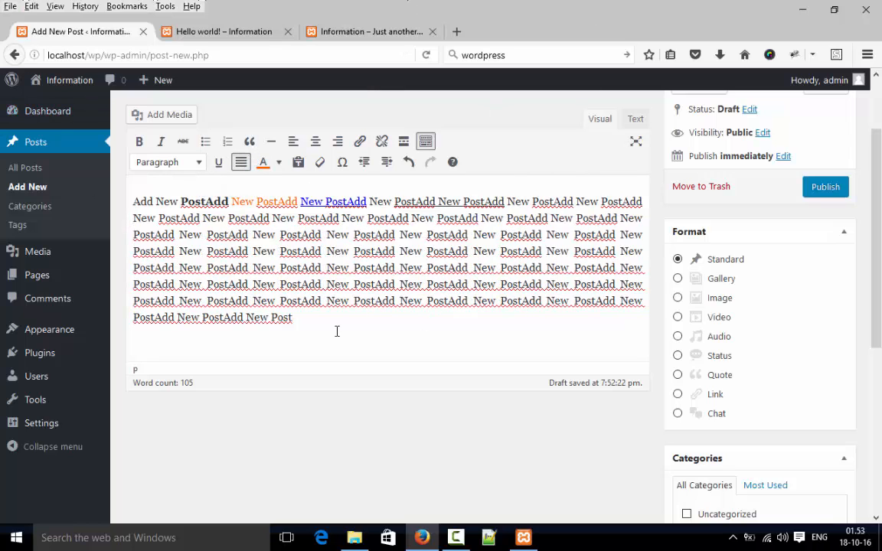
# Step: Split the final "New Post" of the body into its own paragraph and format it as Heading 2
pyautogui.click(248, 317)
pyautogui.press('Return')
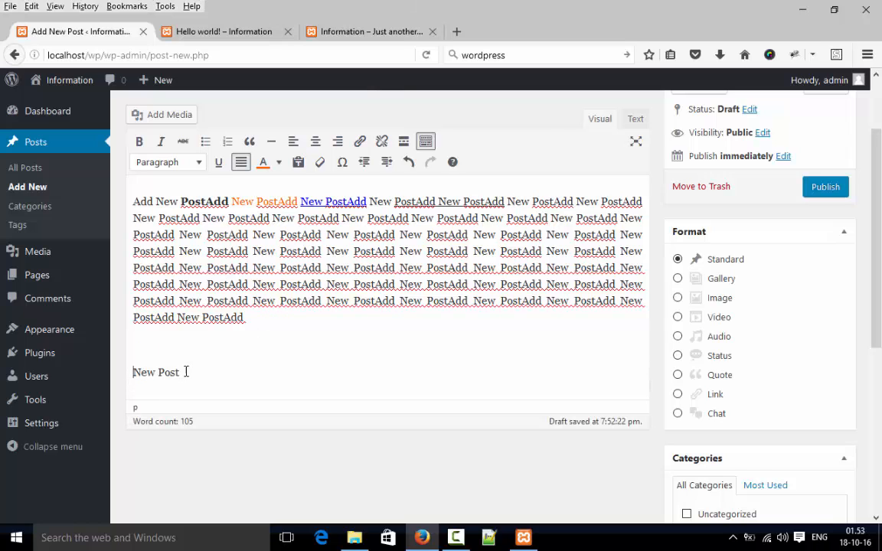
pyautogui.moveTo(185, 372); pyautogui.dragTo(112, 367)
pyautogui.click(175, 162)
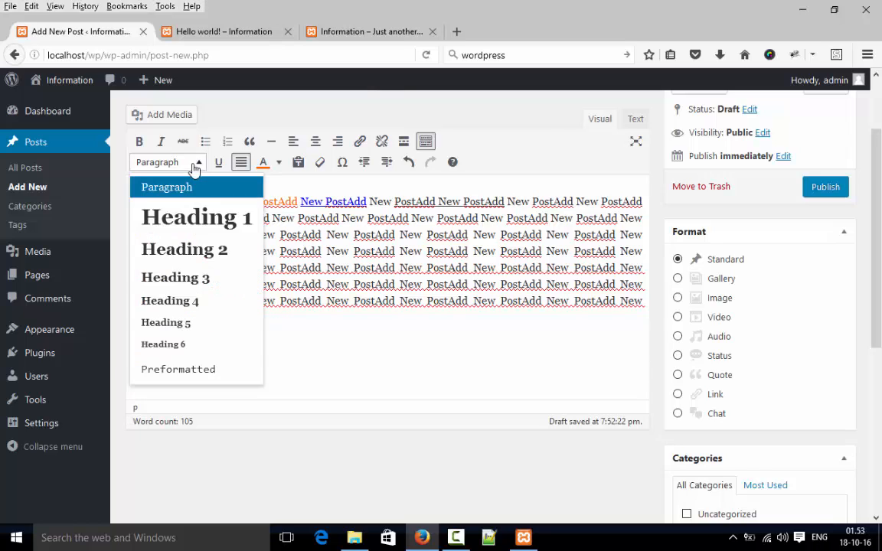
pyautogui.click(176, 251)
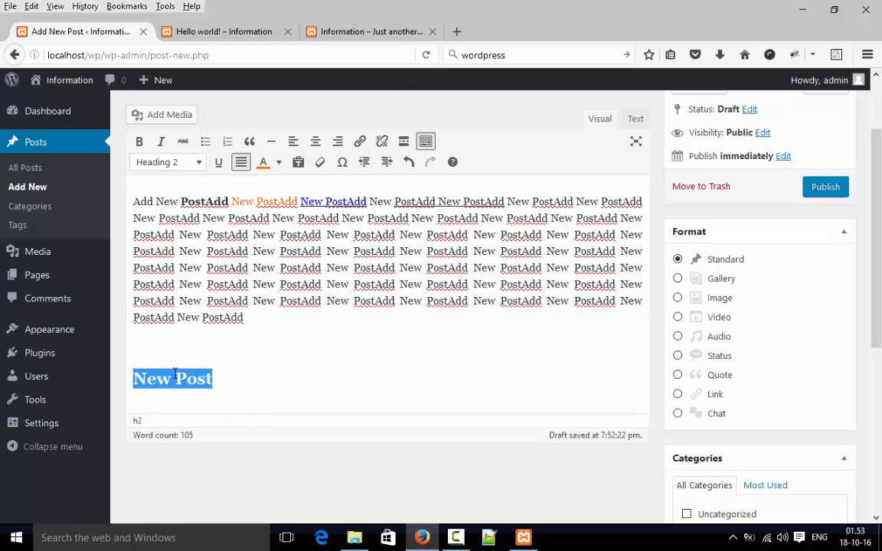
pyautogui.click(175, 375)
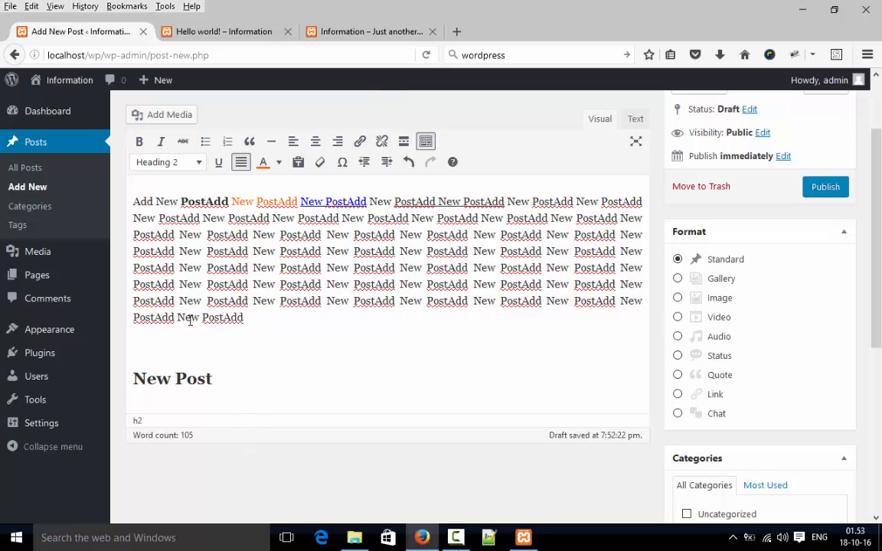
# Step: Move the last "New PostAdd" of the body paragraph onto its own line and make it a numbered list item
pyautogui.moveTo(190, 320); pyautogui.dragTo(255, 325)
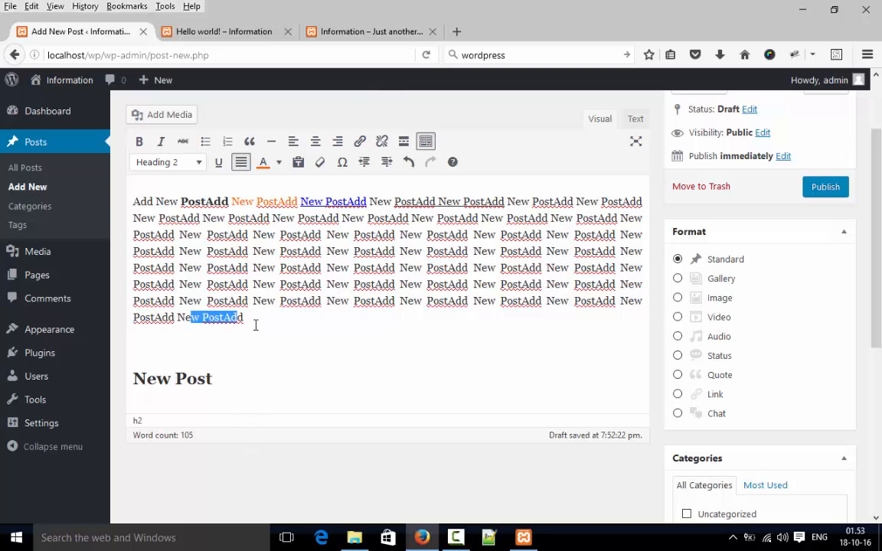
pyautogui.click(179, 317)
pyautogui.press('Return')
pyautogui.moveTo(202, 345); pyautogui.dragTo(135, 338)
pyautogui.click(228, 142)
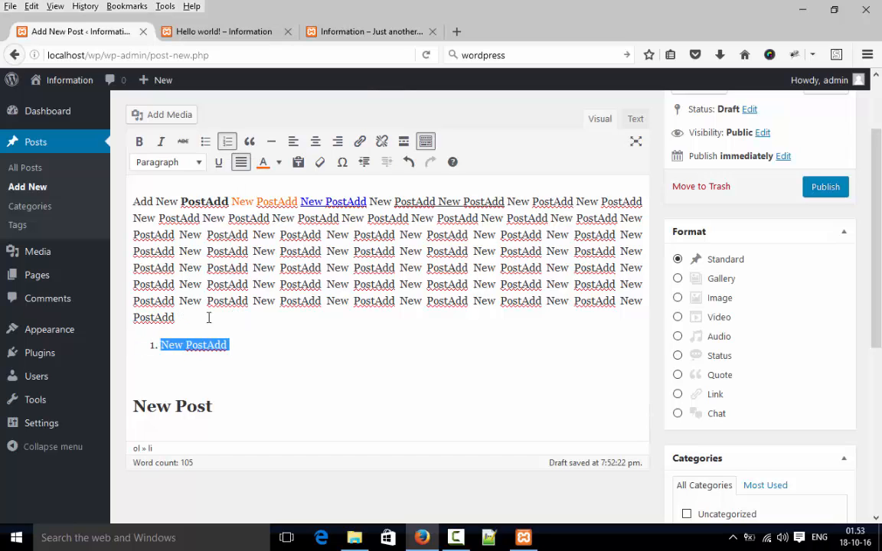
pyautogui.click(180, 343)
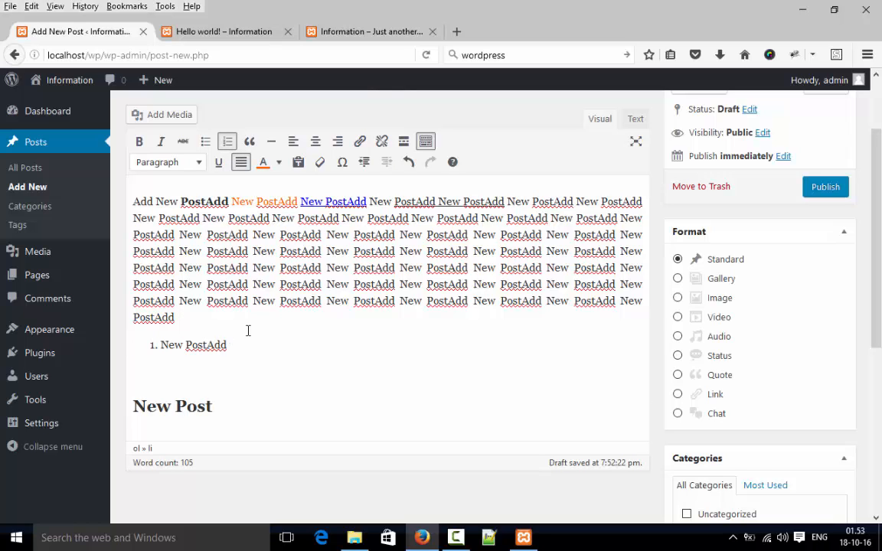
# Step: Add "jhhjggh" and "mbmnbmn" as the second and third items of the numbered list
pyautogui.press('Return')
pyautogui.write('jhhjggh')
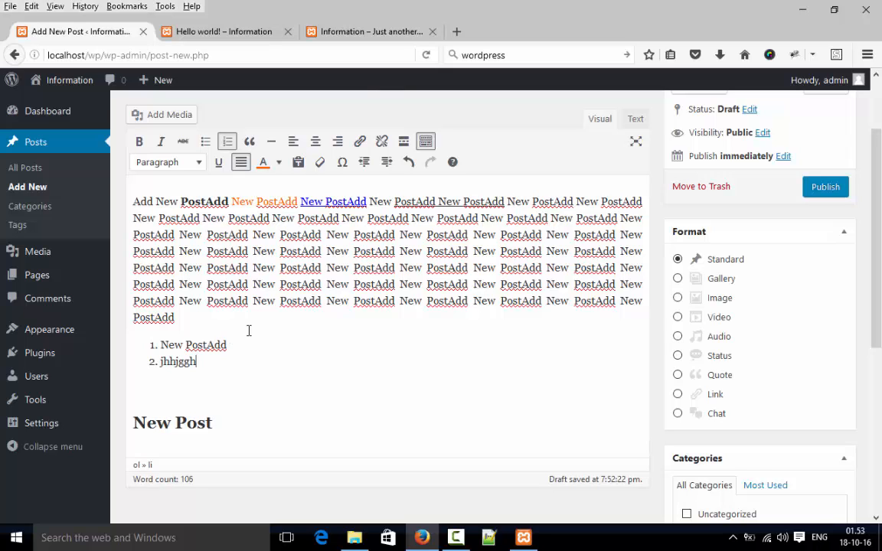
pyautogui.press('Return')
pyautogui.write('mbmnbmn')
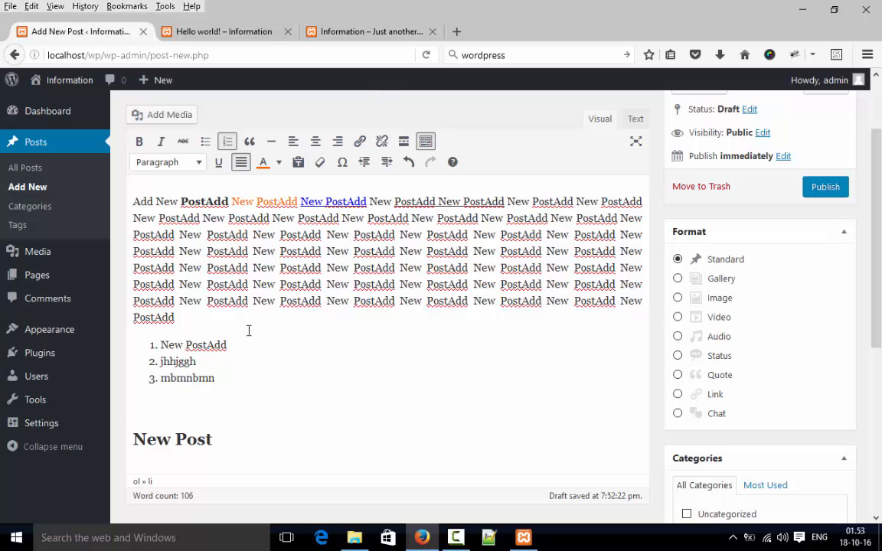
pyautogui.click(185, 395)
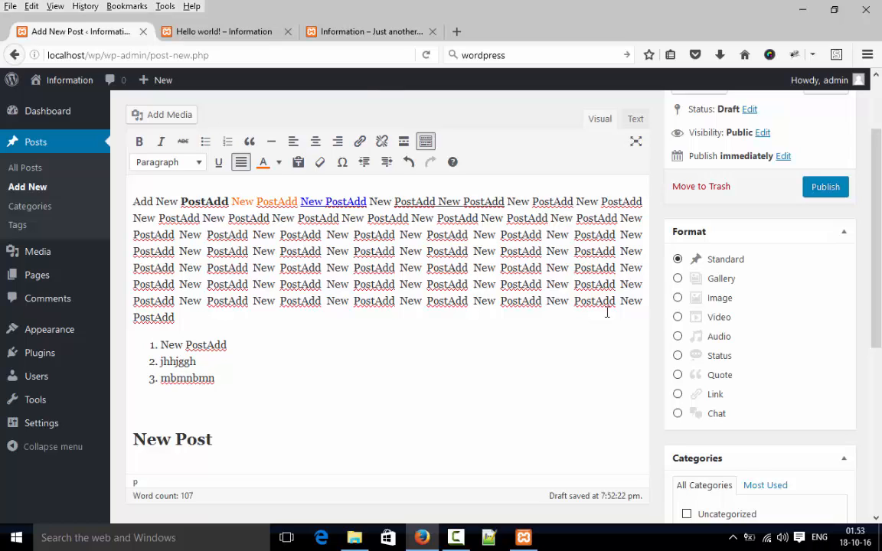
# Step: Turn the paragraph's closing "PostAdd New PostAdd" into a bulleted list with the items "PostAdd New", "PostAdd" and "cdfgbfdg"
pyautogui.press('Return')
pyautogui.hotkey('shift', 'End')
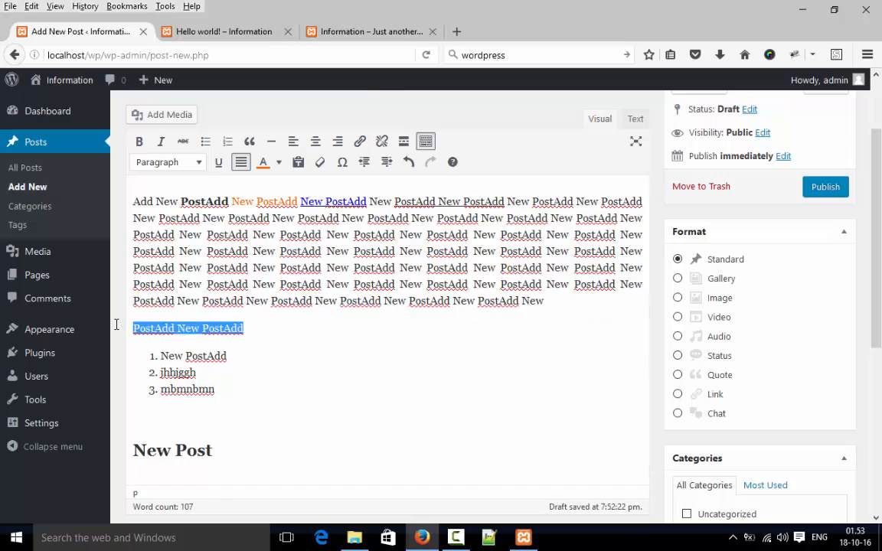
pyautogui.click(205, 141)
pyautogui.click(229, 328)
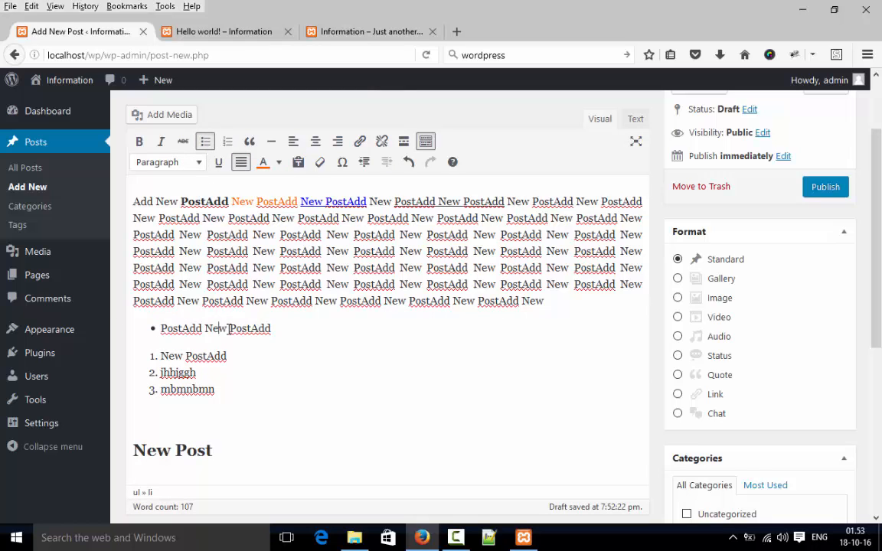
pyautogui.press('Return')
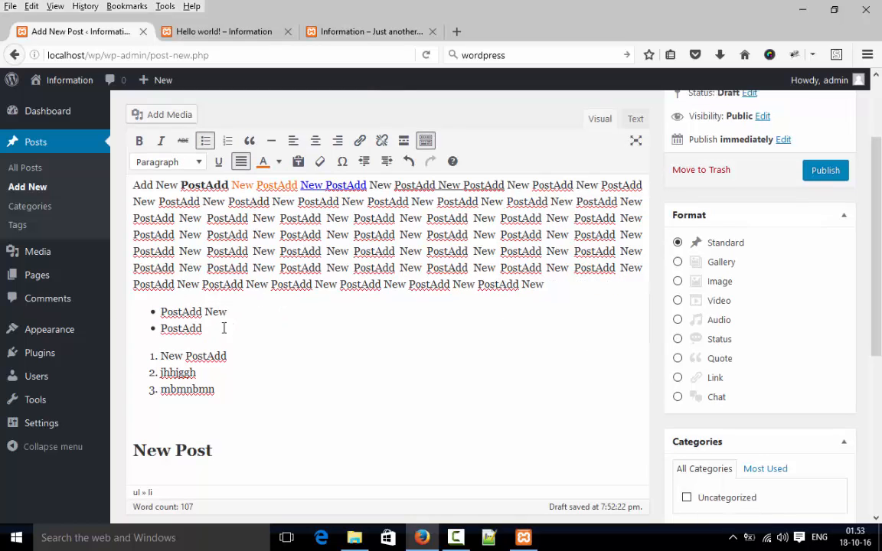
pyautogui.press('Return')
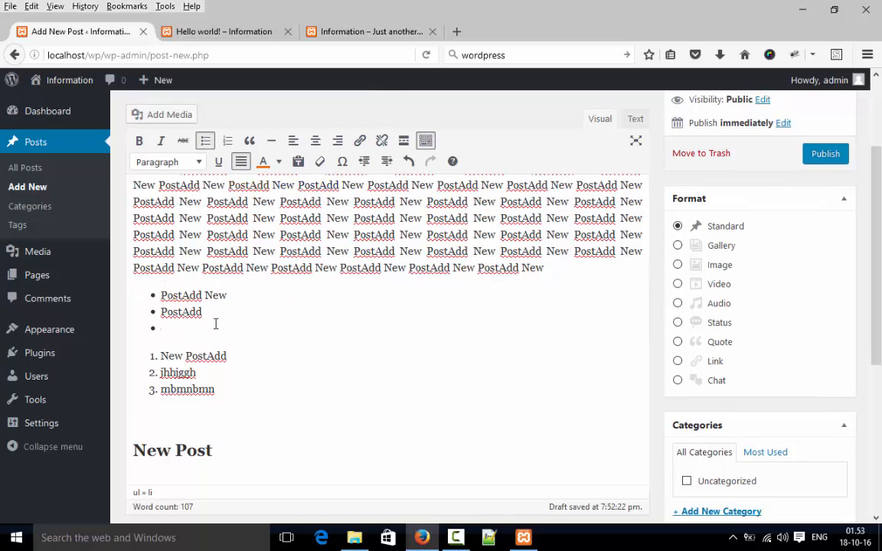
pyautogui.write('cdfgbfdg')
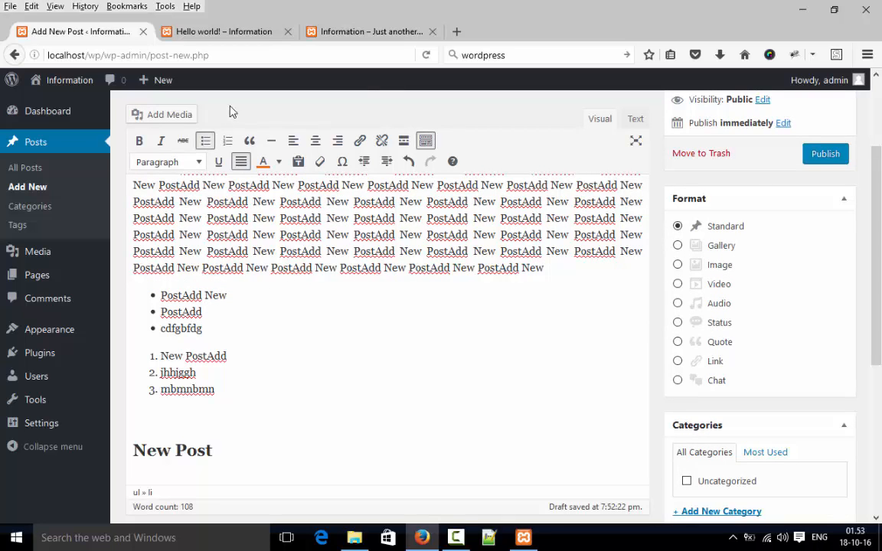
# Step: Color the text of all three bulleted list items orange
pyautogui.moveTo(201, 328); pyautogui.dragTo(135, 280)
pyautogui.click(264, 165)
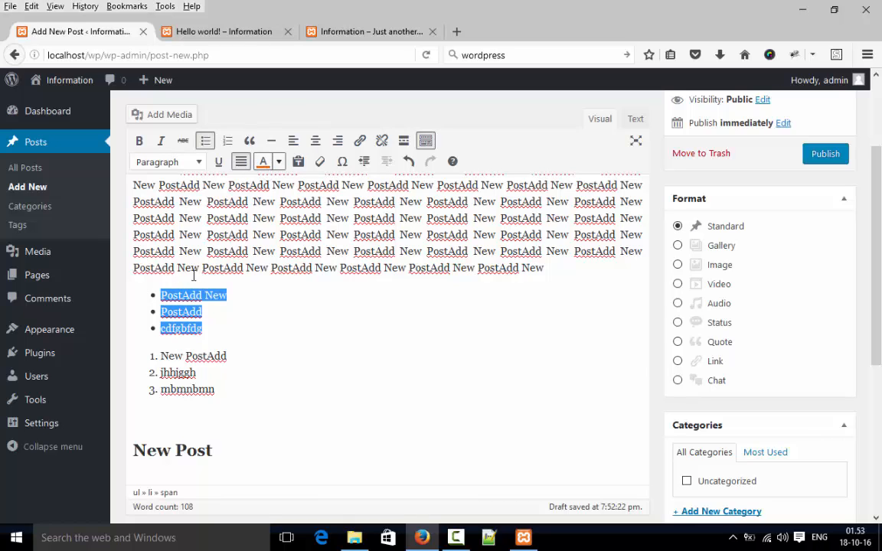
pyautogui.click(187, 285)
# Step: Try center and right alignment on the numbered list, then align it left
pyautogui.moveTo(215, 390); pyautogui.dragTo(158, 355)
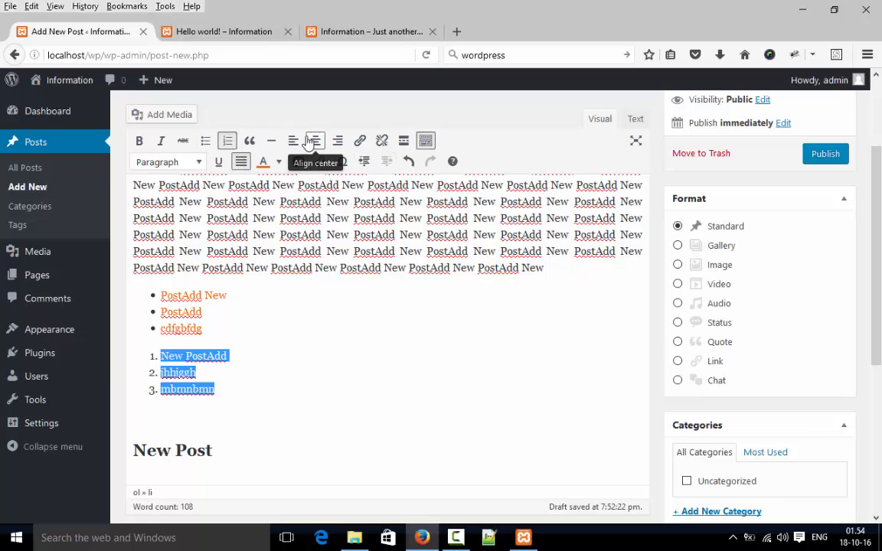
pyautogui.click(314, 142)
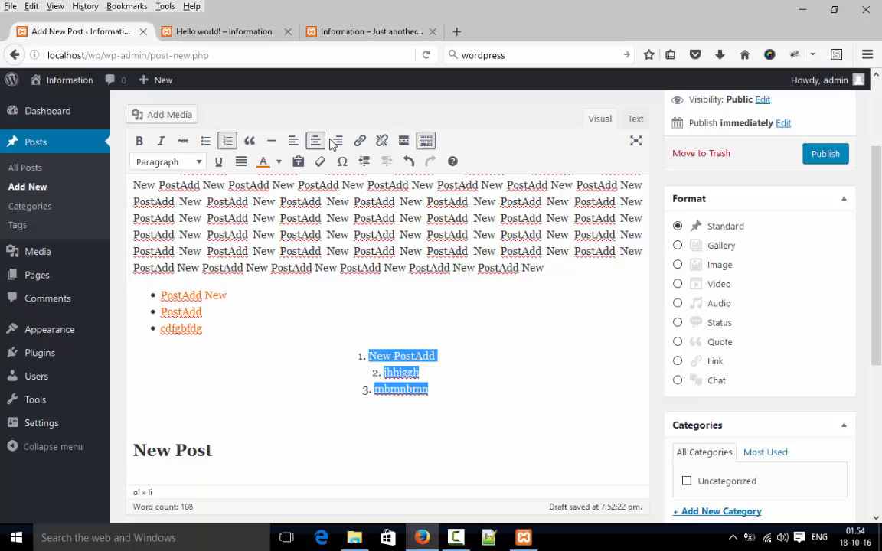
pyautogui.click(335, 143)
pyautogui.click(315, 144)
pyautogui.click(293, 142)
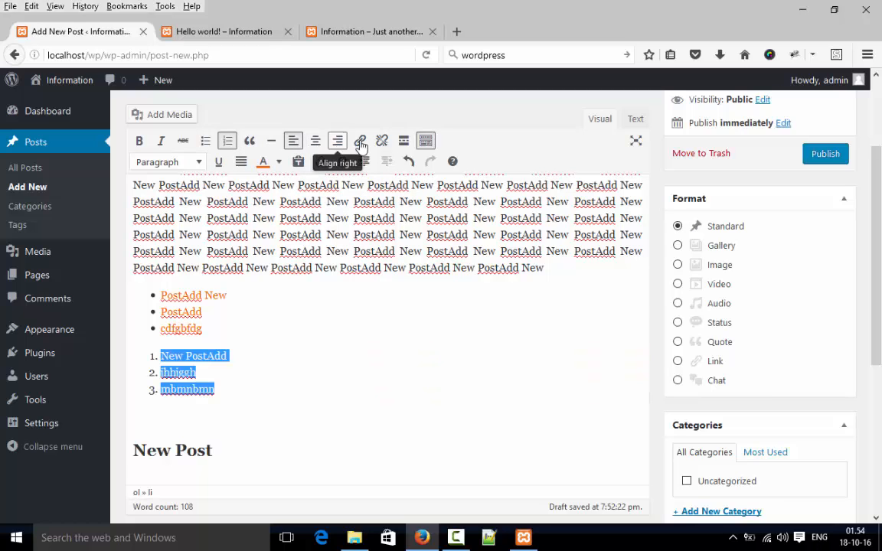
pyautogui.click(214, 357)
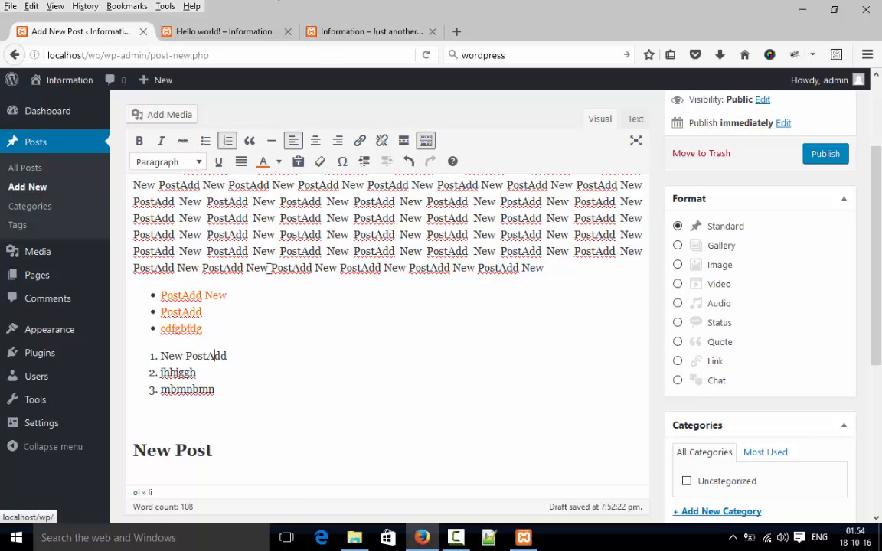
# Step: Place the cursor at the start of the post body and upload the JPG image Untitled-1 from the desktop folder as media
pyautogui.scroll(3, 220, 345)
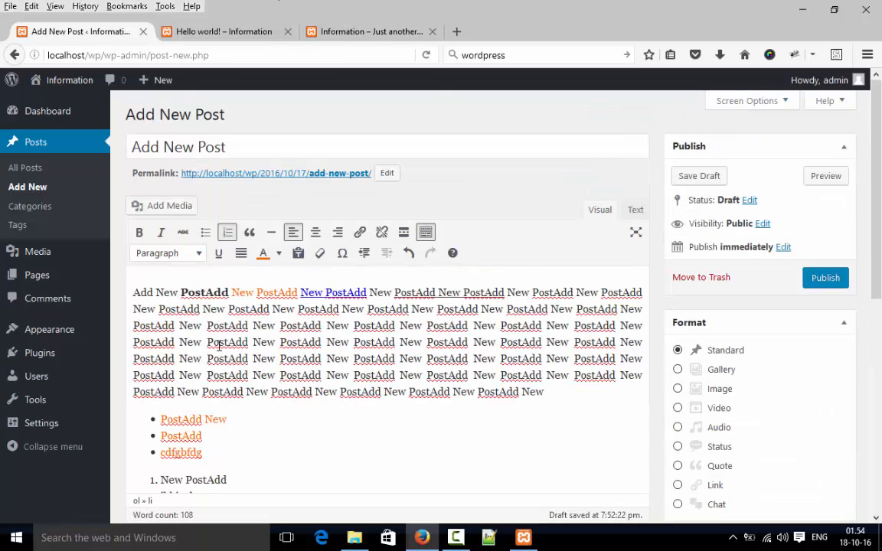
pyautogui.click(133, 291)
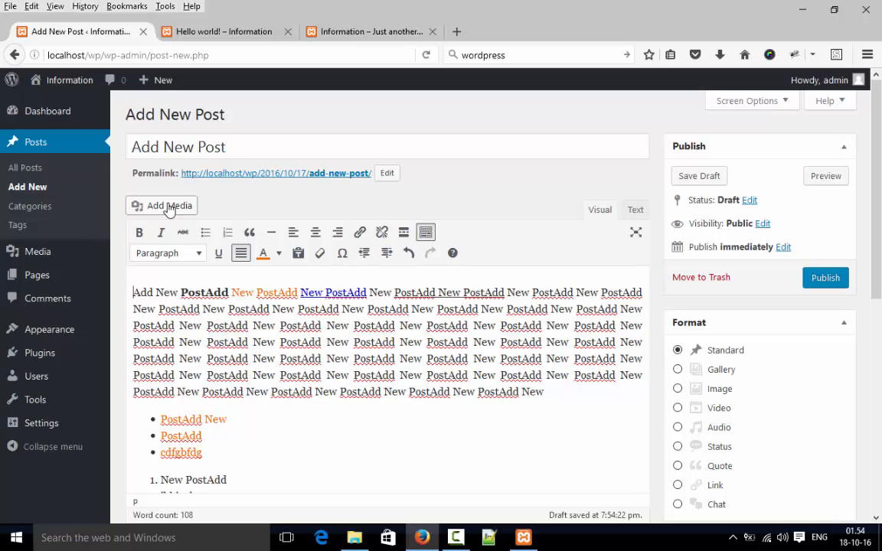
pyautogui.click(169, 207)
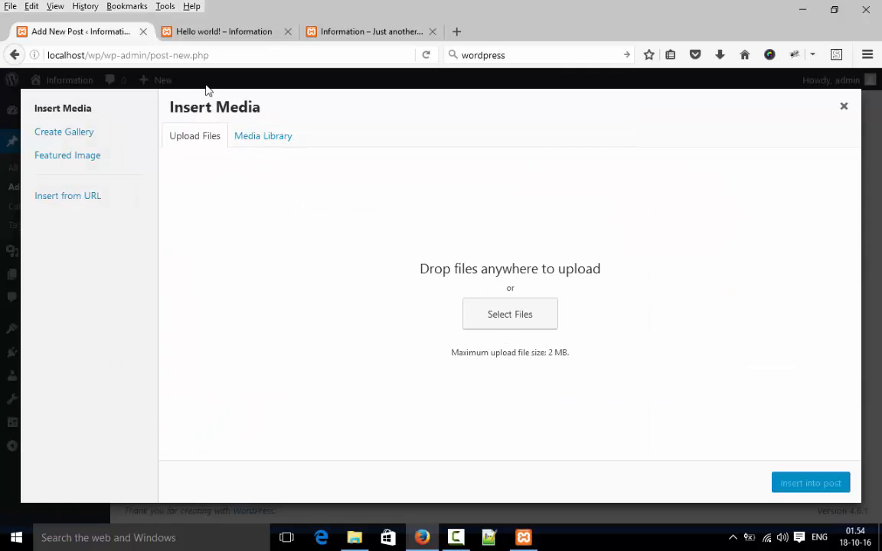
pyautogui.click(532, 334)
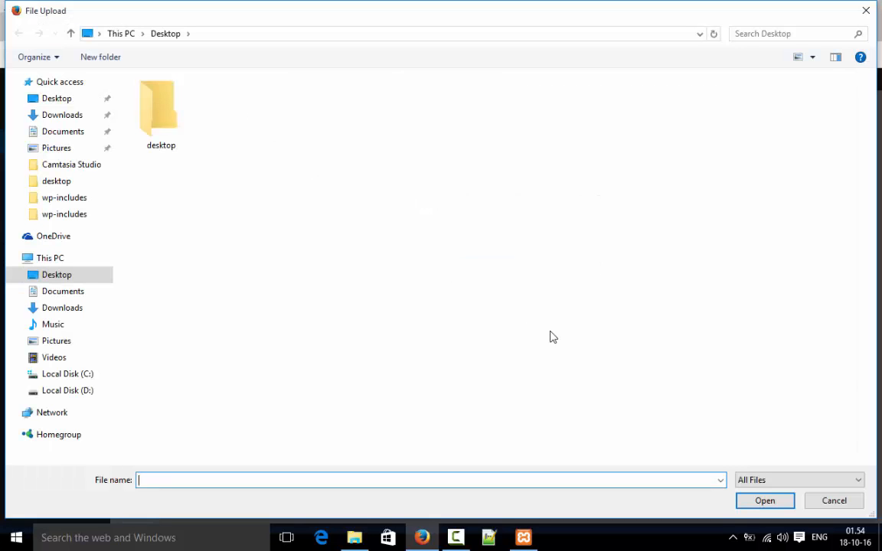
pyautogui.doubleClick(167, 139)
pyautogui.scroll(-4, 207, 332)
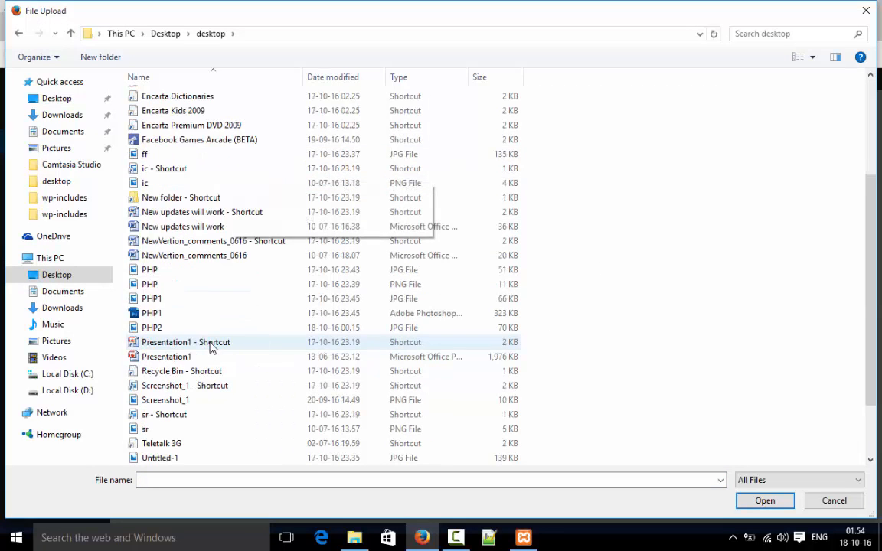
pyautogui.click(161, 458)
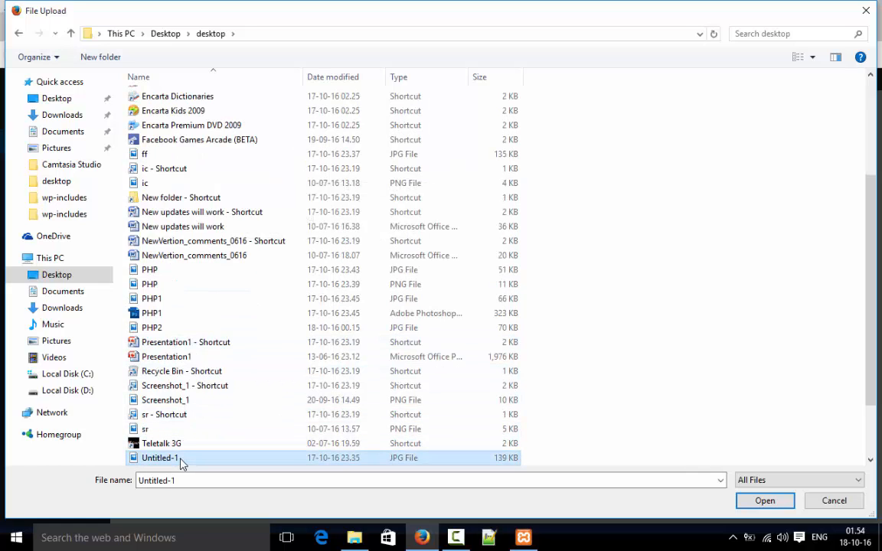
pyautogui.doubleClick(181, 460)
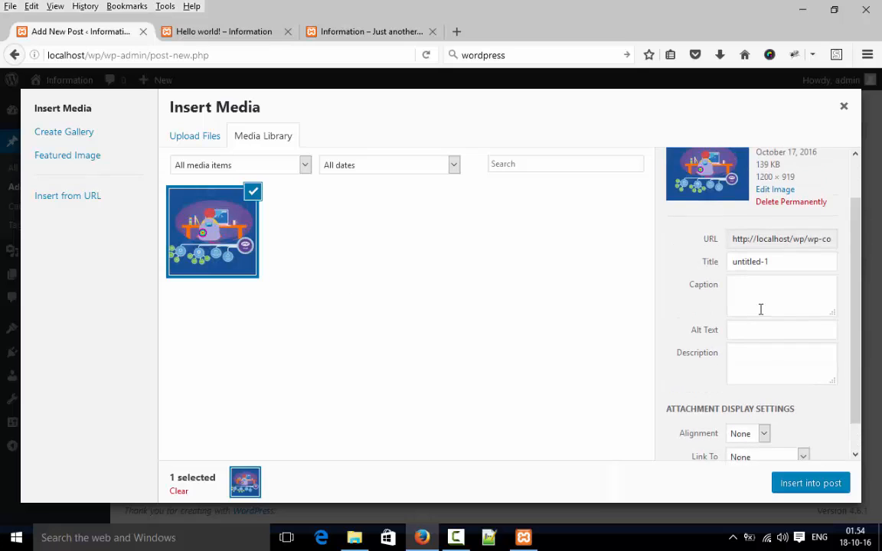
# Step: Set the uploaded image's title to "title", its alt text to "asda" and its description to "adsasds"
pyautogui.moveTo(789, 310); pyautogui.dragTo(679, 310)
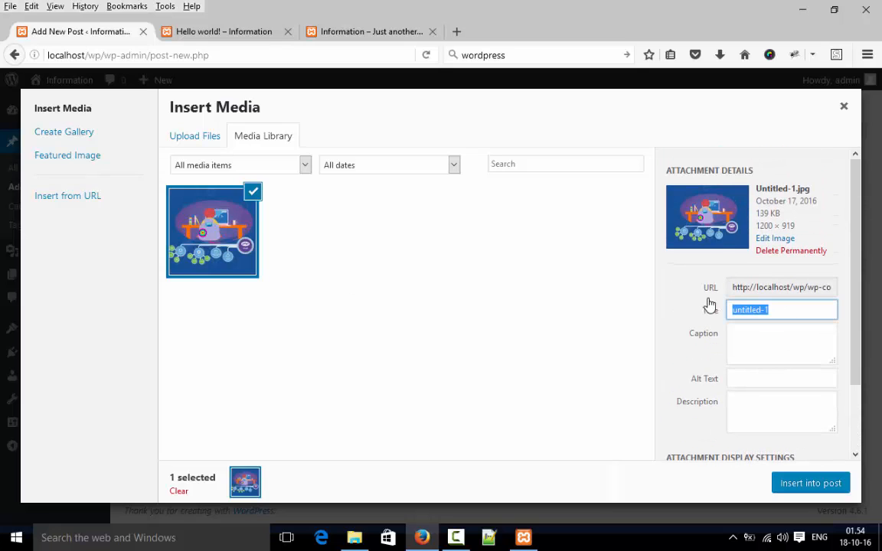
pyautogui.write('title')
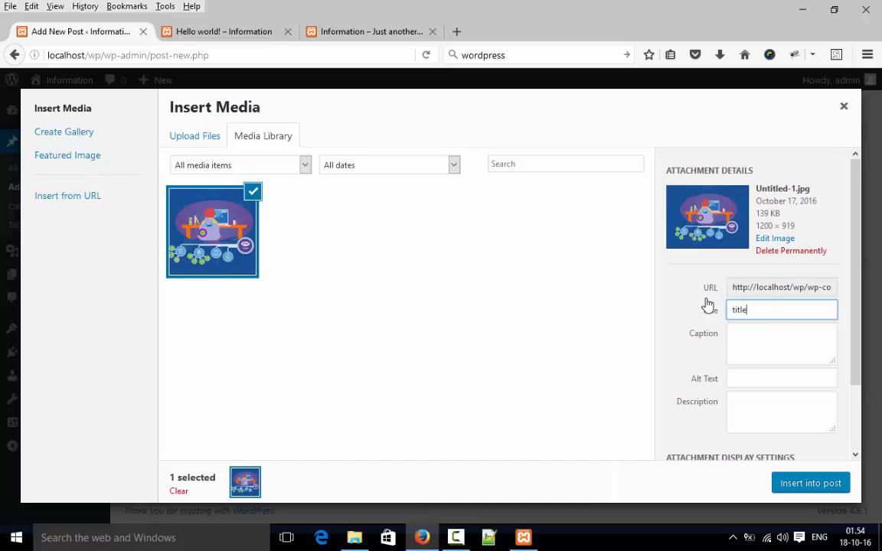
pyautogui.click(759, 379)
pyautogui.write('asda')
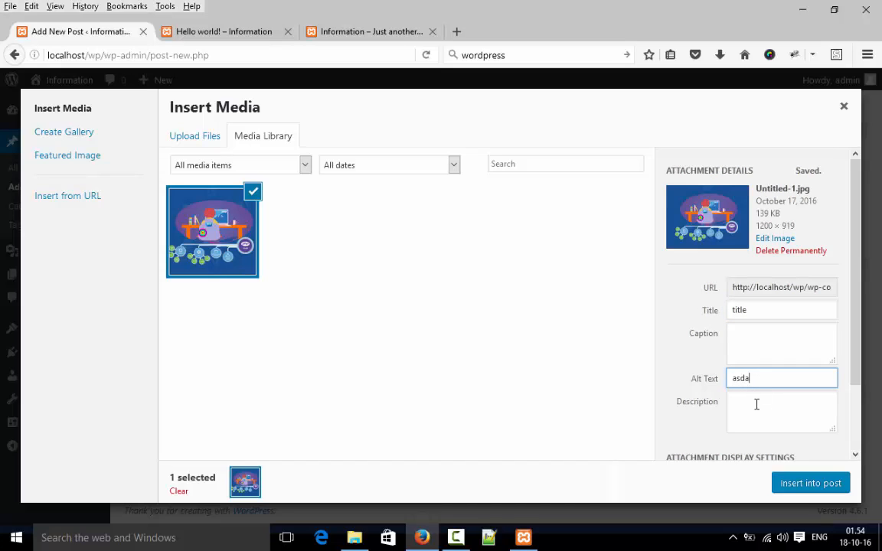
pyautogui.click(755, 404)
pyautogui.write('adsasds')
# Step: Keep the image's alignment at None, link it to the custom URL google.com, and insert it into the post
pyautogui.scroll(-1, 716, 319)
pyautogui.scroll(-1, 716, 319)
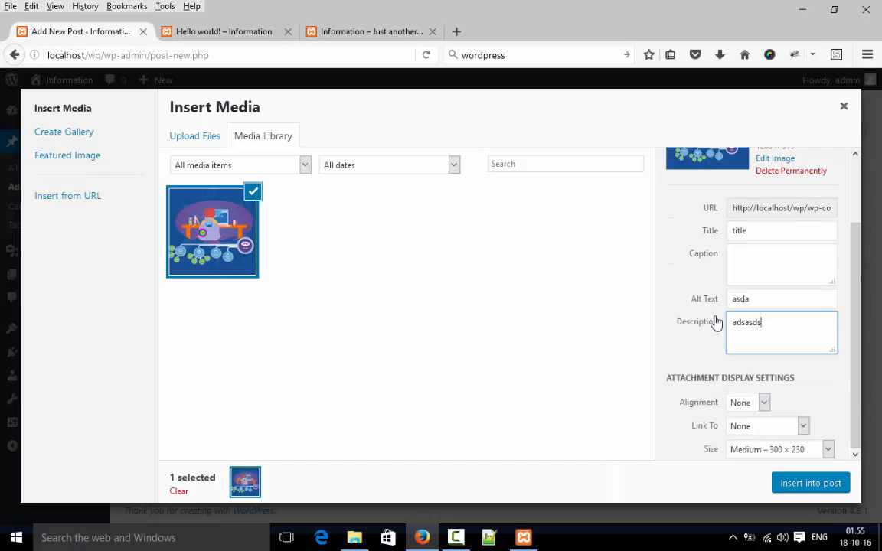
pyautogui.click(759, 404)
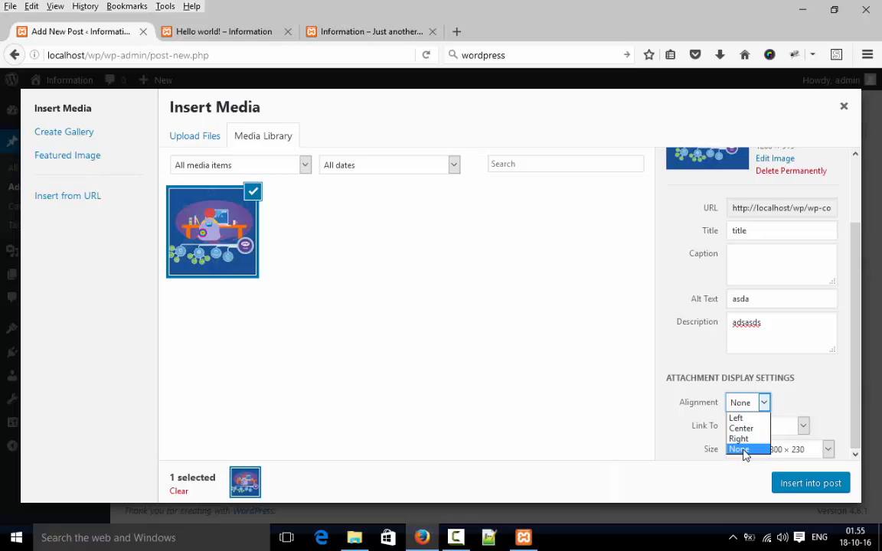
pyautogui.click(780, 404)
pyautogui.click(741, 426)
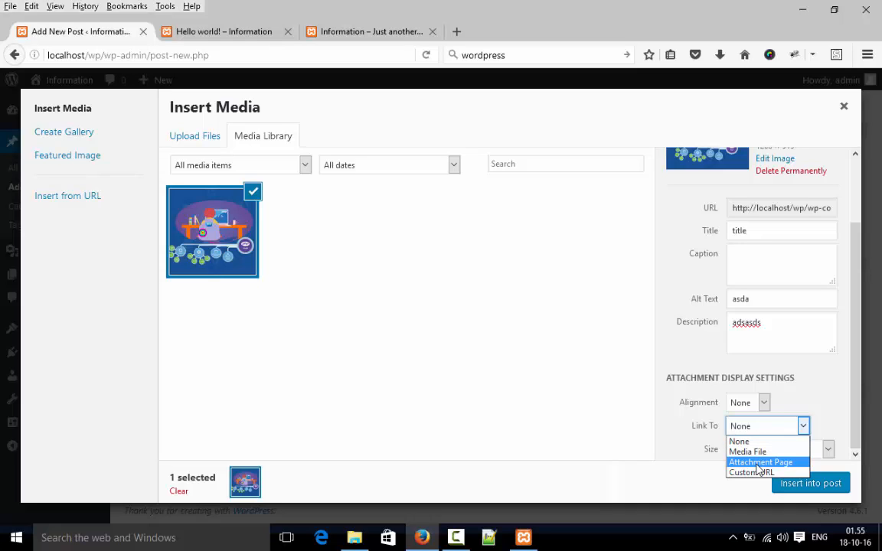
pyautogui.click(758, 470)
pyautogui.click(758, 471)
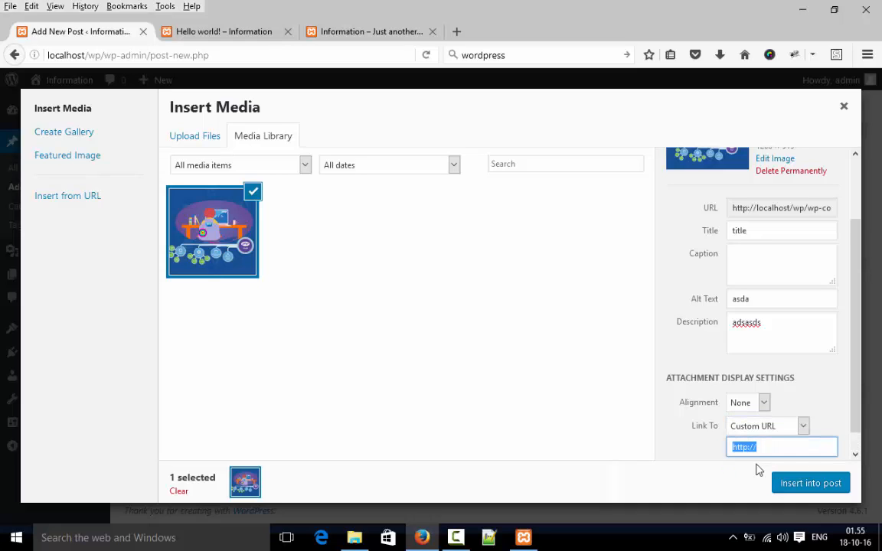
pyautogui.write('google.com')
pyautogui.click(810, 483)
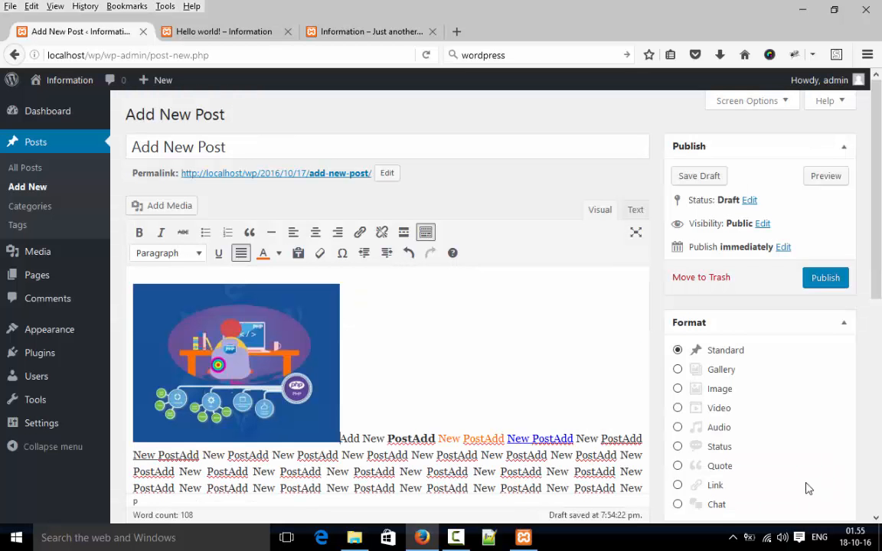
# Step: Try left and center alignment on the inserted image, then align it right so the paragraph wraps beside it
pyautogui.click(235, 371)
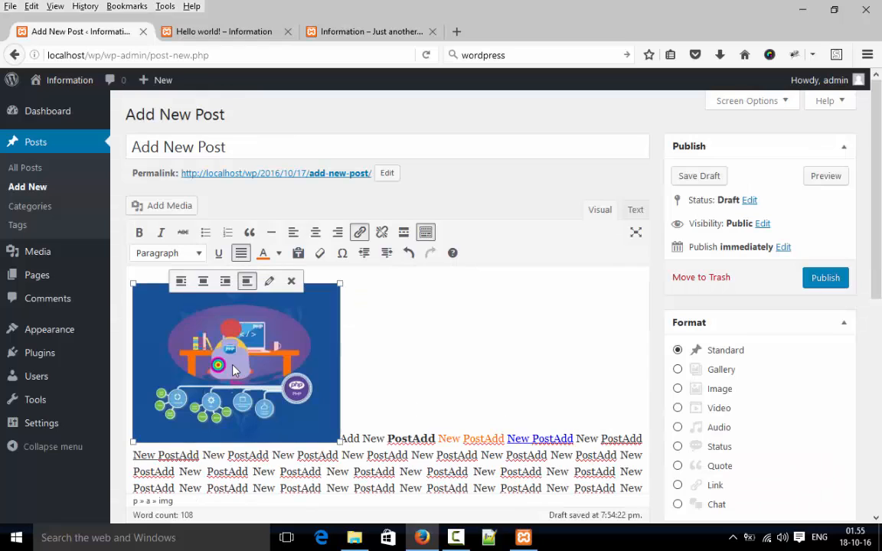
pyautogui.click(188, 288)
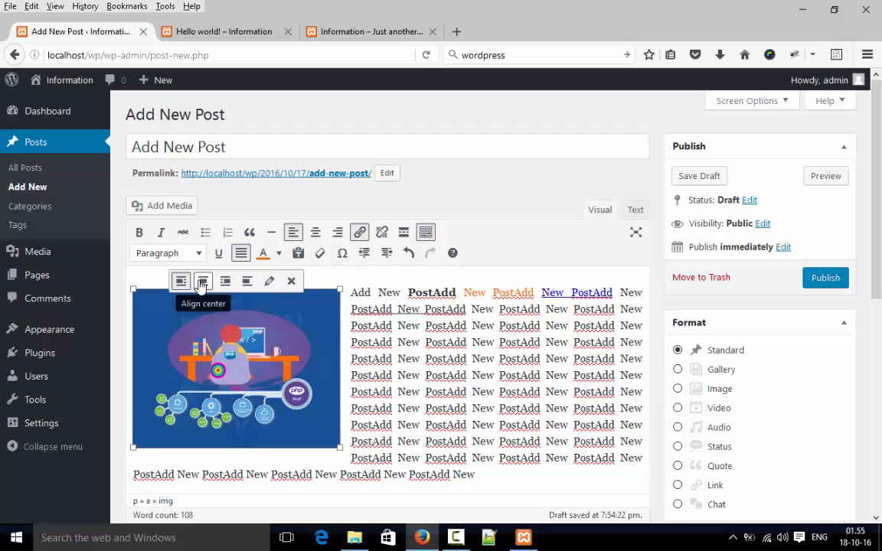
pyautogui.click(202, 283)
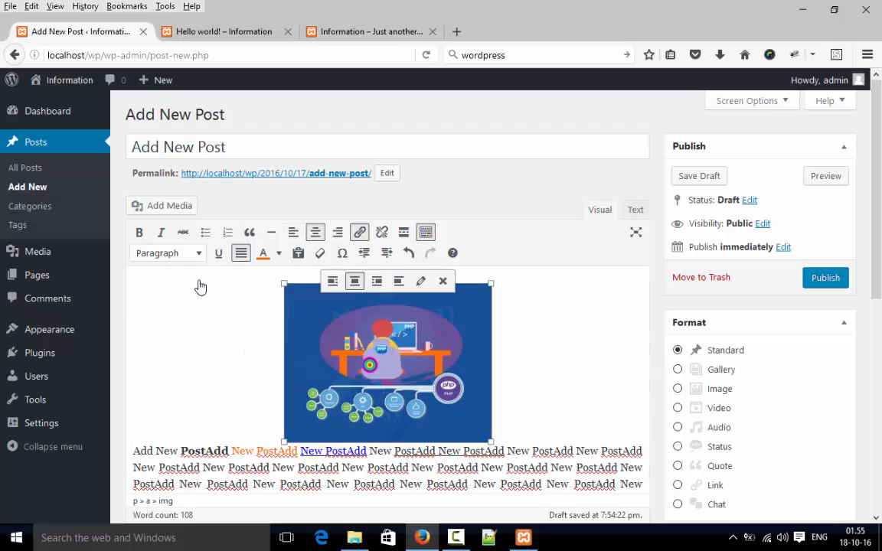
pyautogui.click(376, 281)
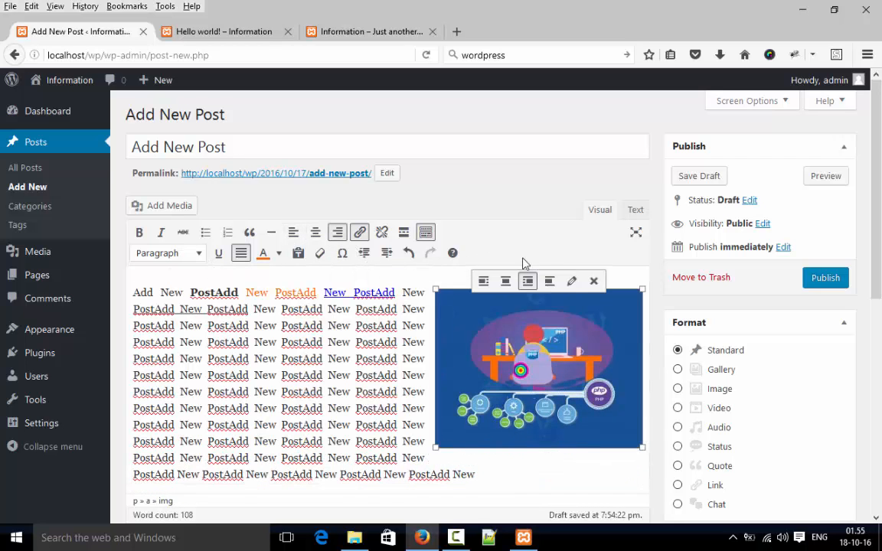
# Step: Try the post's image without alignment and set it to left alignment so the text wraps beside it
pyautogui.click(551, 281)
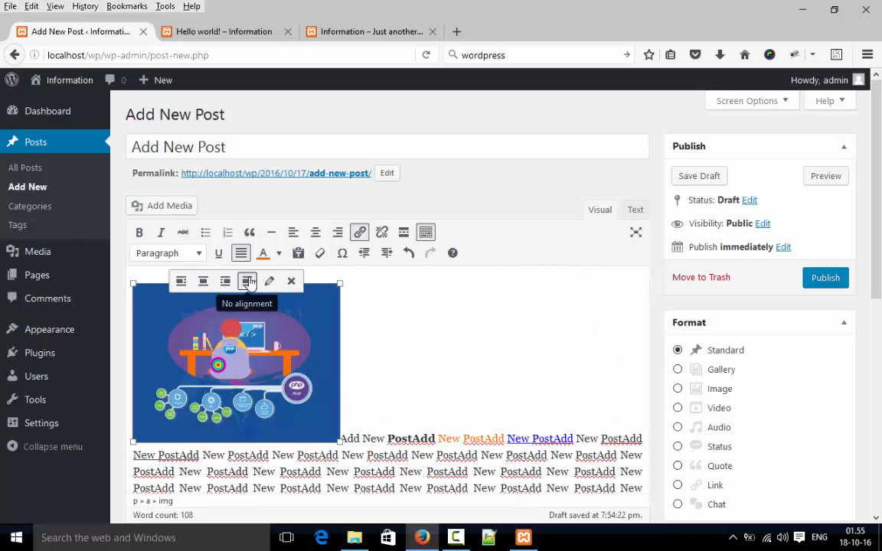
pyautogui.click(185, 281)
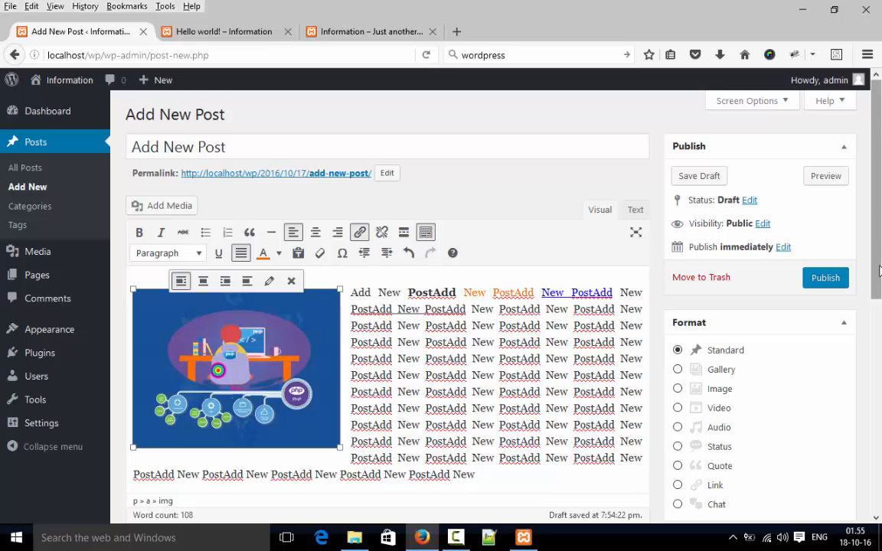
# Step: Add a new category named "test" to the post and enter "test." as its tag
pyautogui.moveTo(879, 269); pyautogui.dragTo(879, 411)
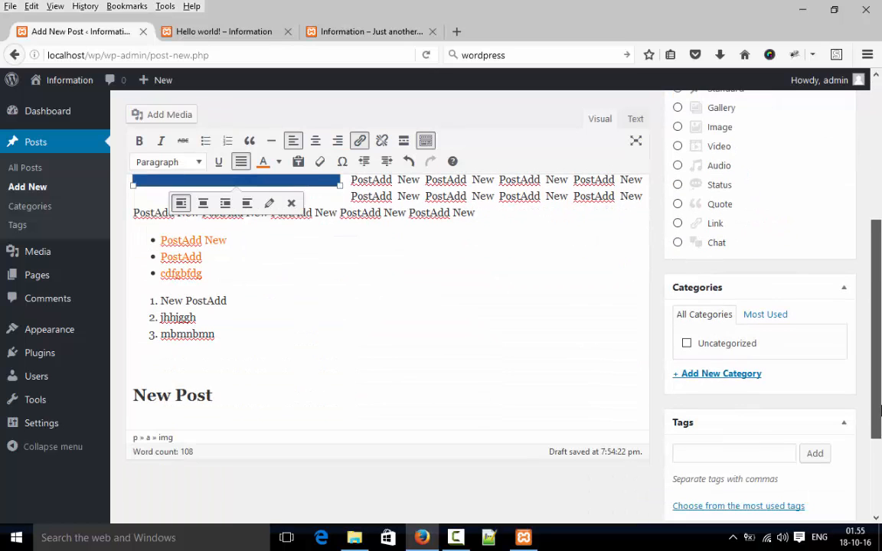
pyautogui.click(740, 382)
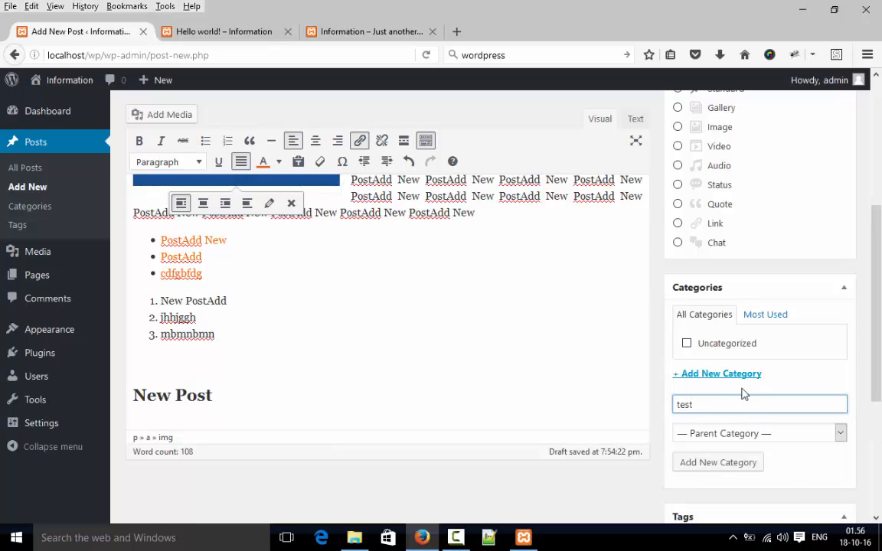
pyautogui.click(719, 464)
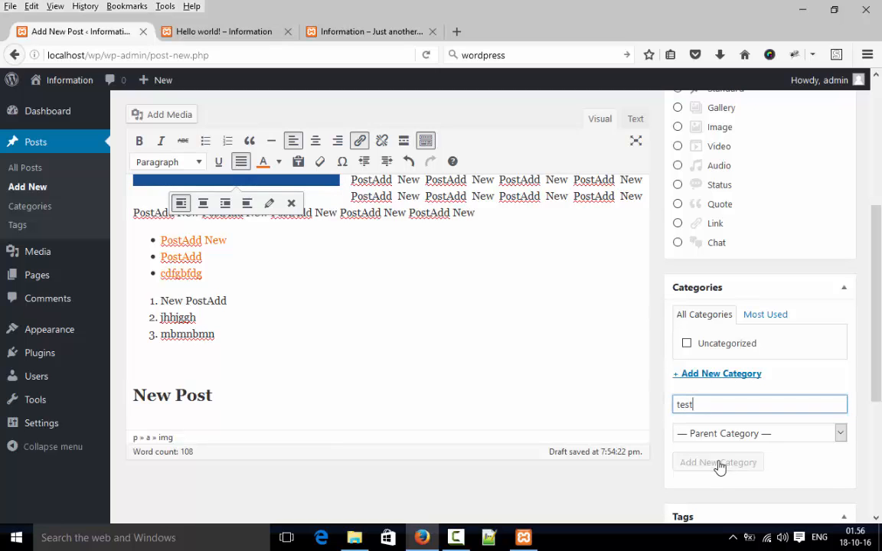
pyautogui.moveTo(880, 350); pyautogui.dragTo(850, 416)
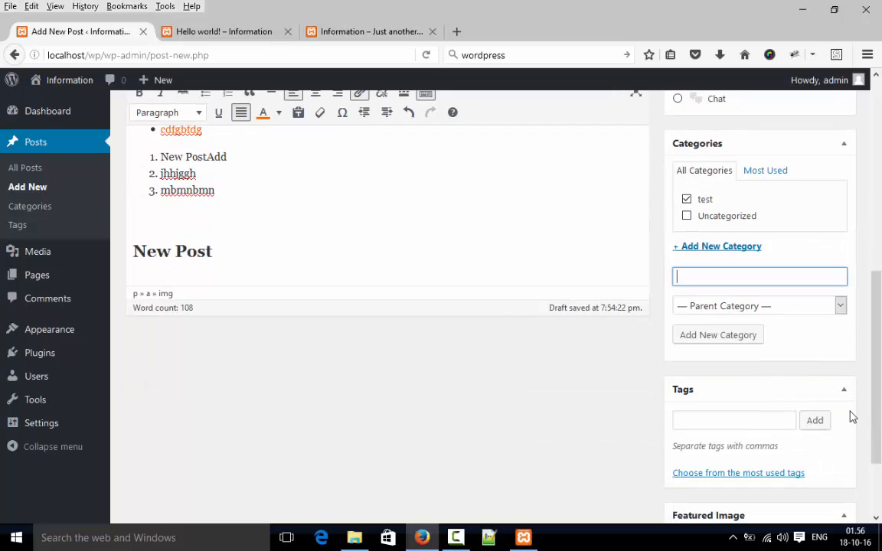
pyautogui.click(708, 418)
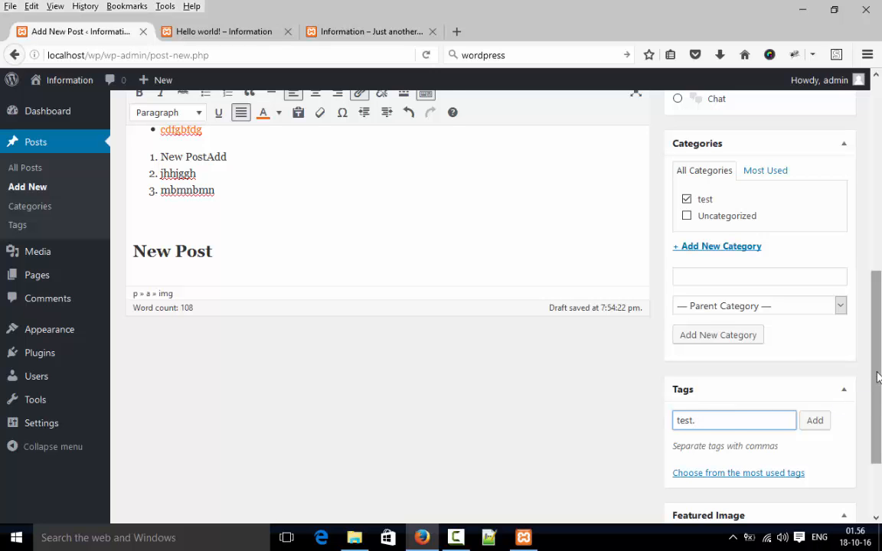
# Step: Publish the "Add New Post" post
pyautogui.moveTo(881, 381); pyautogui.dragTo(865, 193)
pyautogui.scroll(2, 865, 193)
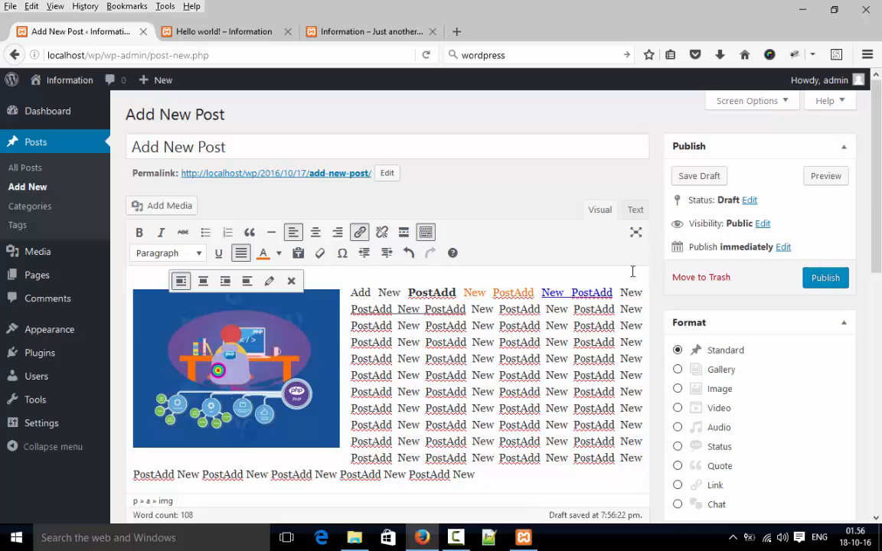
pyautogui.click(833, 277)
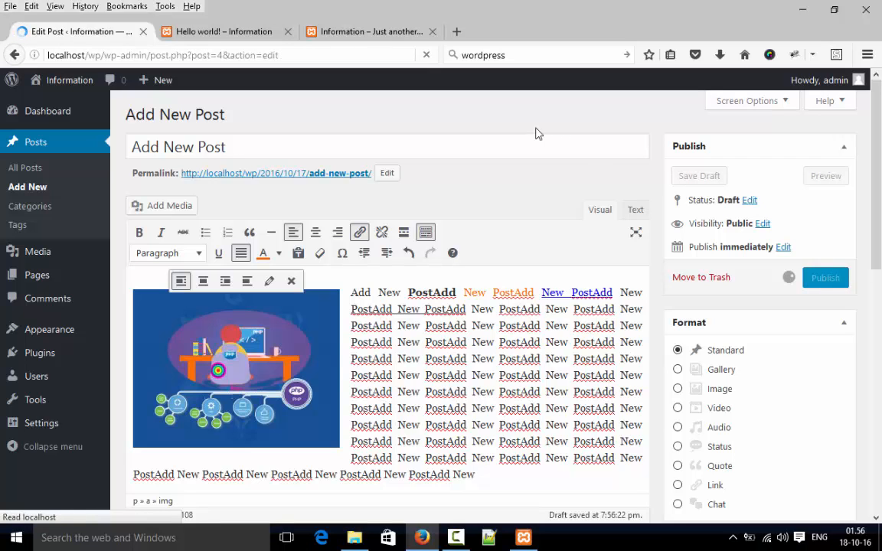
# Step: View the published "Add New Post" entry on the live site, reaching the full post from the home page
pyautogui.click(225, 36)
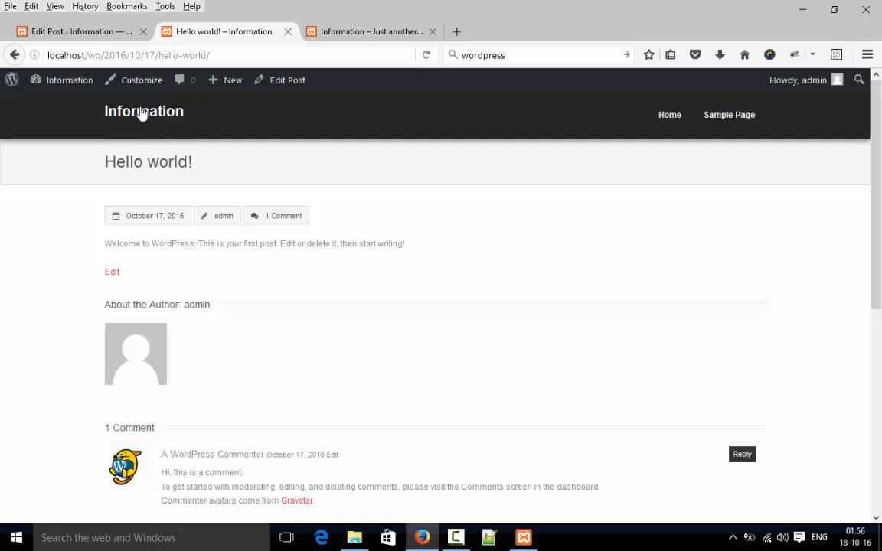
pyautogui.click(668, 119)
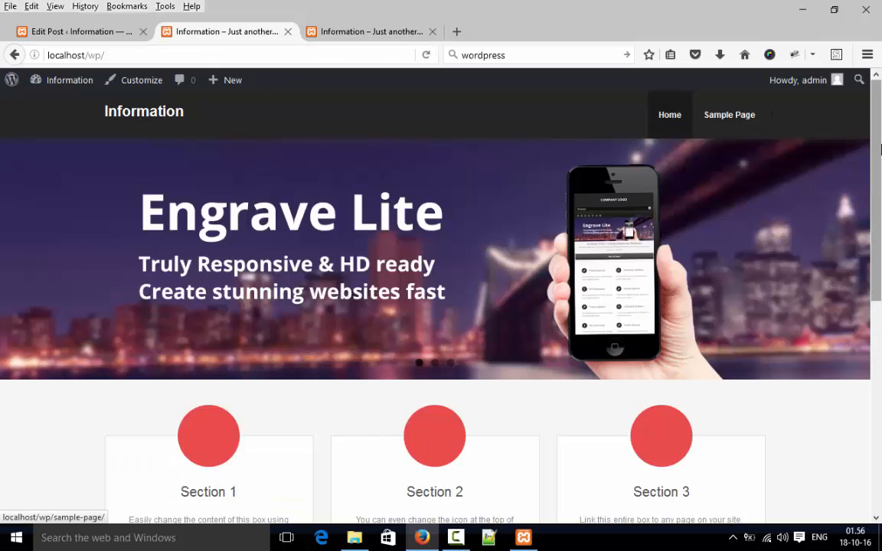
pyautogui.scroll(-5, 507, 246)
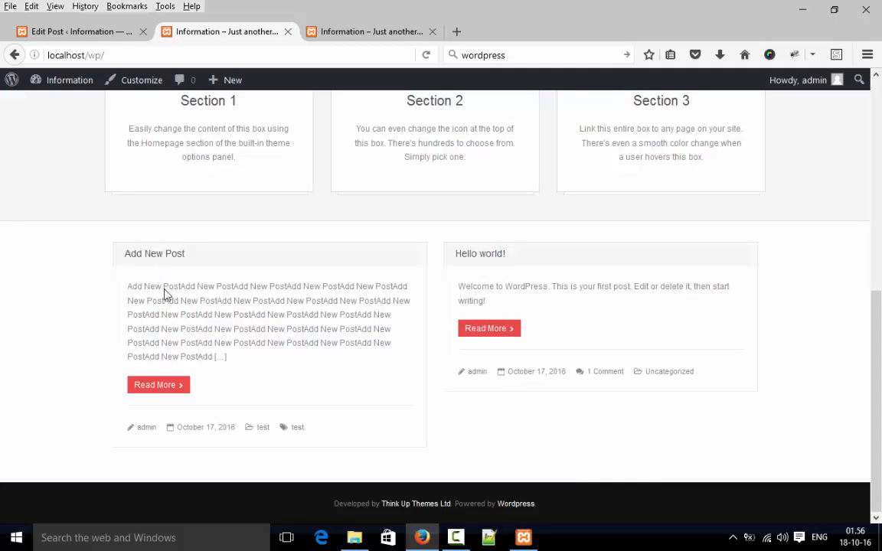
pyautogui.click(171, 389)
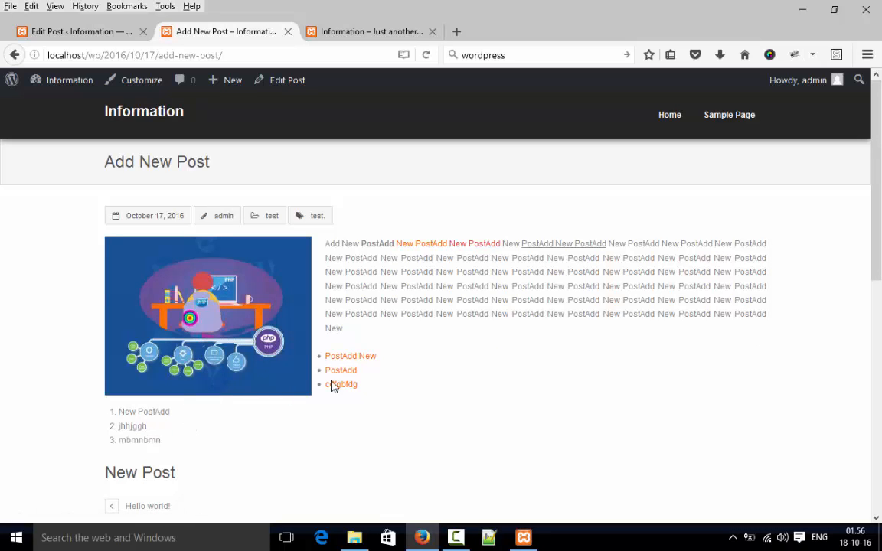
# Step: Return to the site's admin area and review the post categories and the list of all posts
pyautogui.click(71, 31)
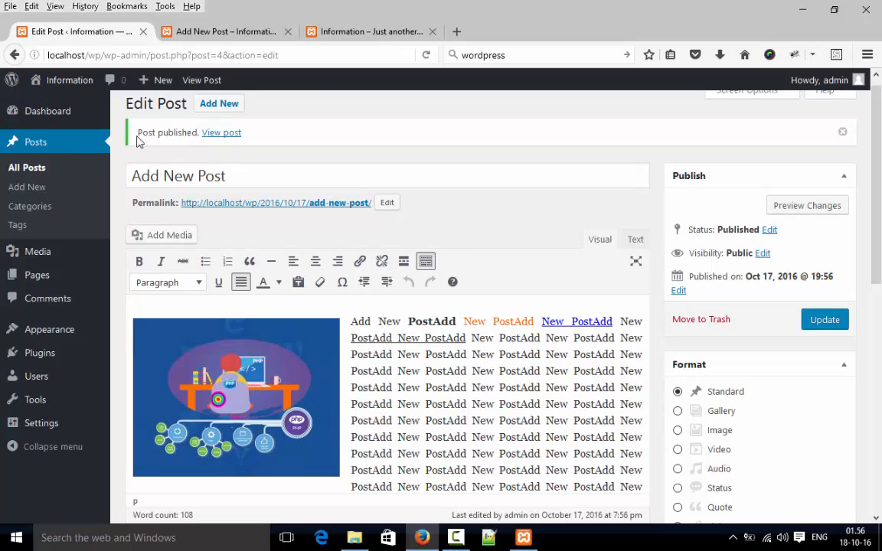
pyautogui.click(22, 208)
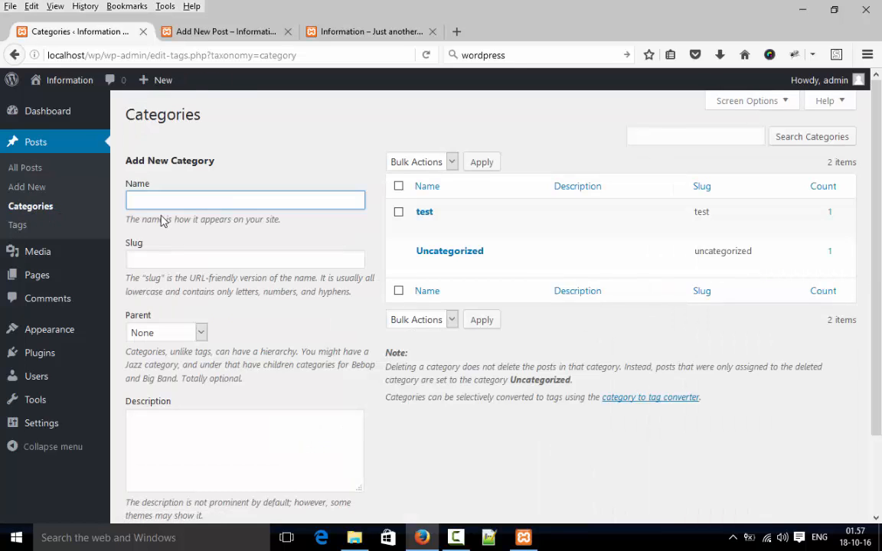
pyautogui.click(35, 171)
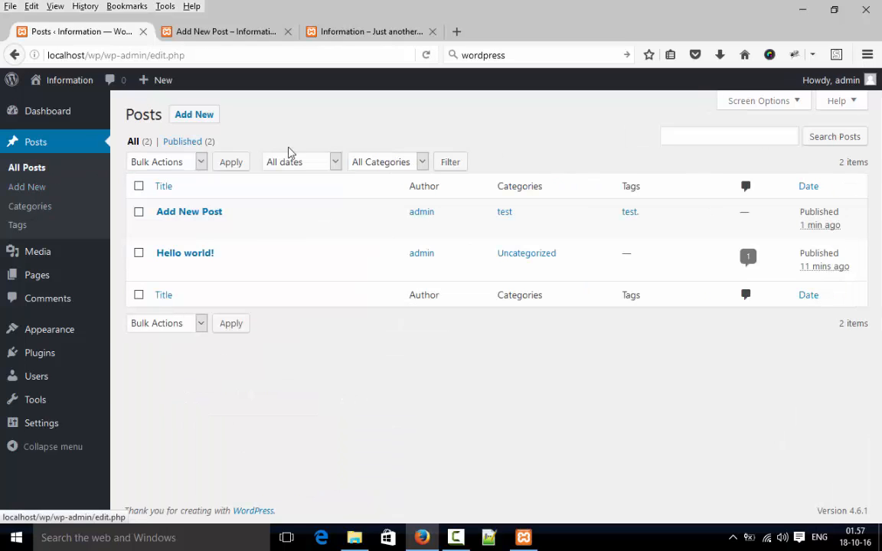
# Step: Try to change the "Add New Post" entry's category from test to Uncategorized with Quick Edit
pyautogui.click(212, 230)
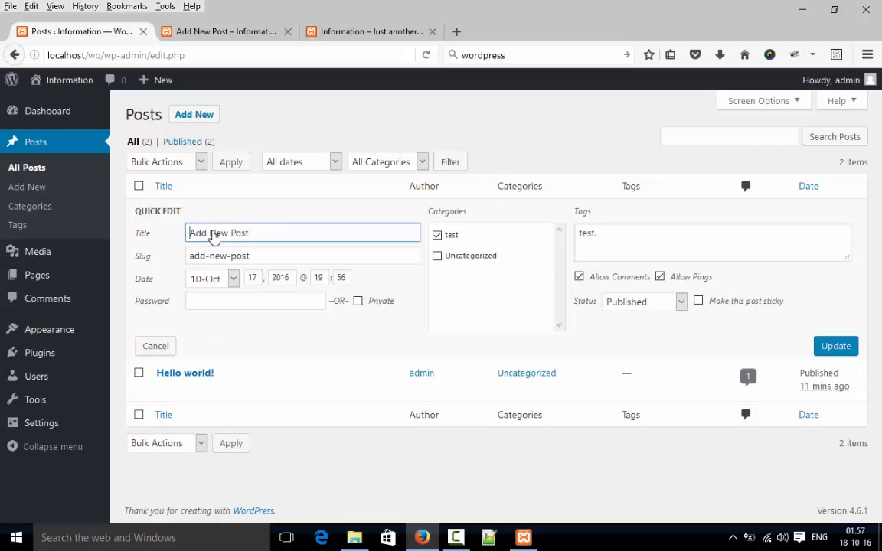
pyautogui.click(438, 256)
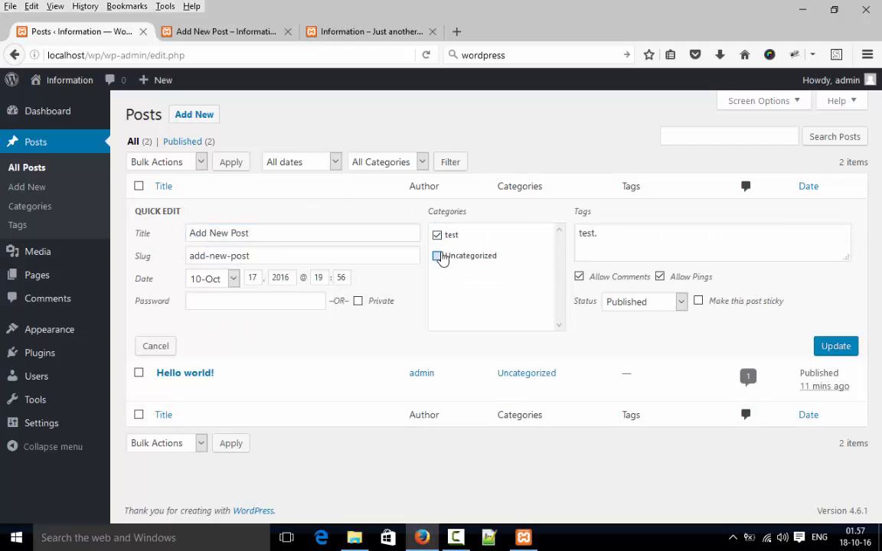
pyautogui.click(437, 237)
# Step: Examine the available status and publication month options and the password field in the post's Quick Edit form
pyautogui.click(640, 302)
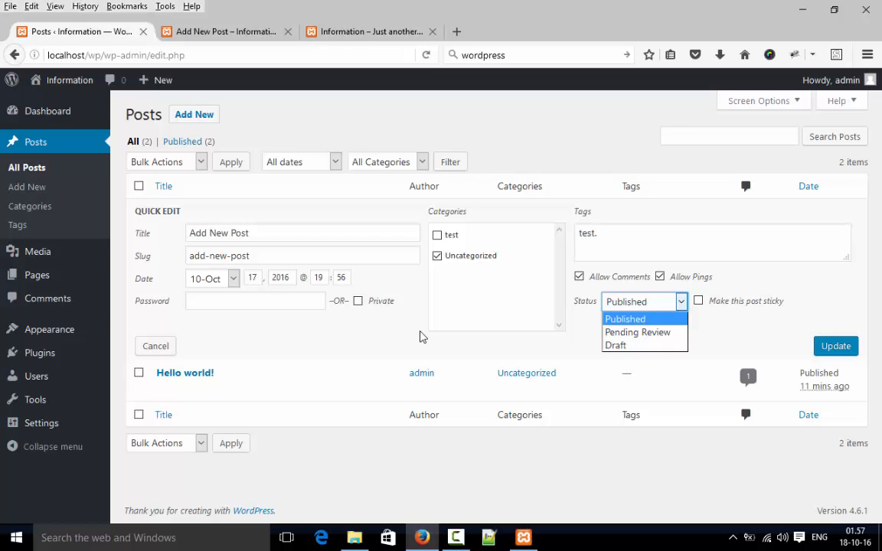
pyautogui.click(398, 327)
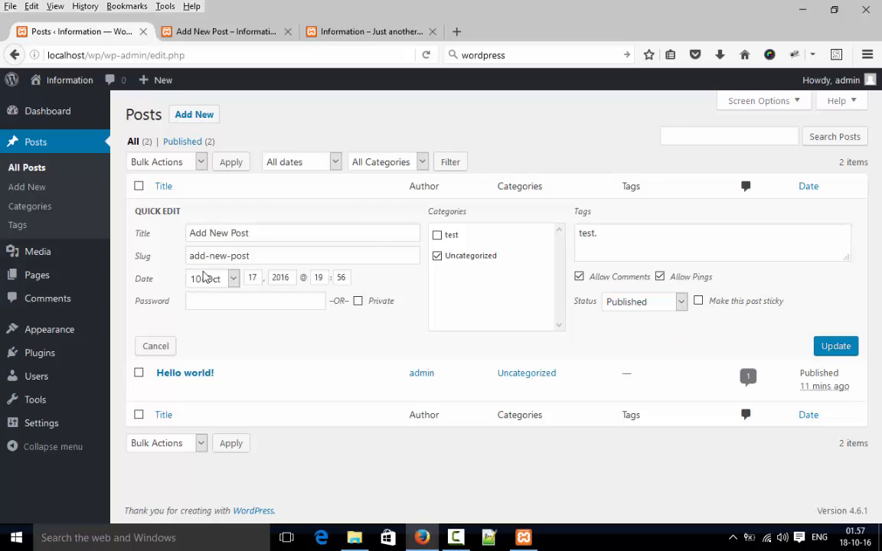
pyautogui.click(232, 279)
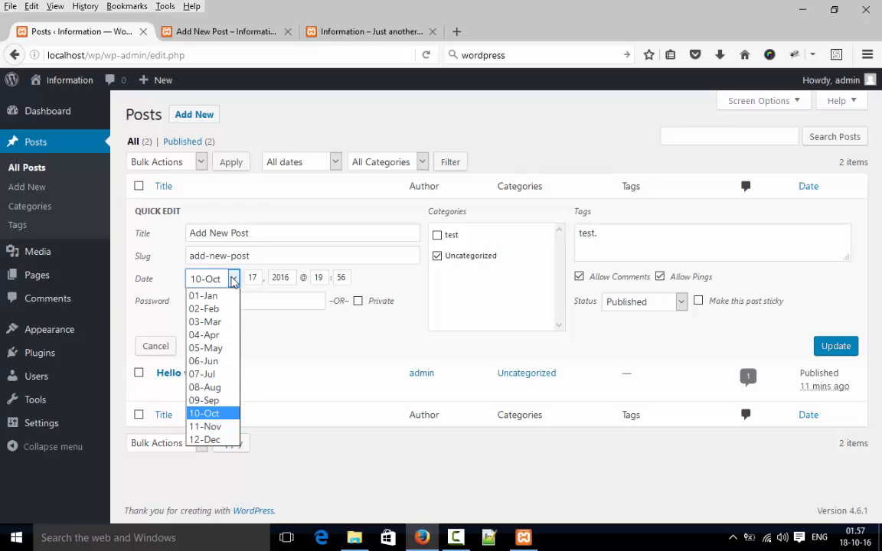
pyautogui.click(233, 281)
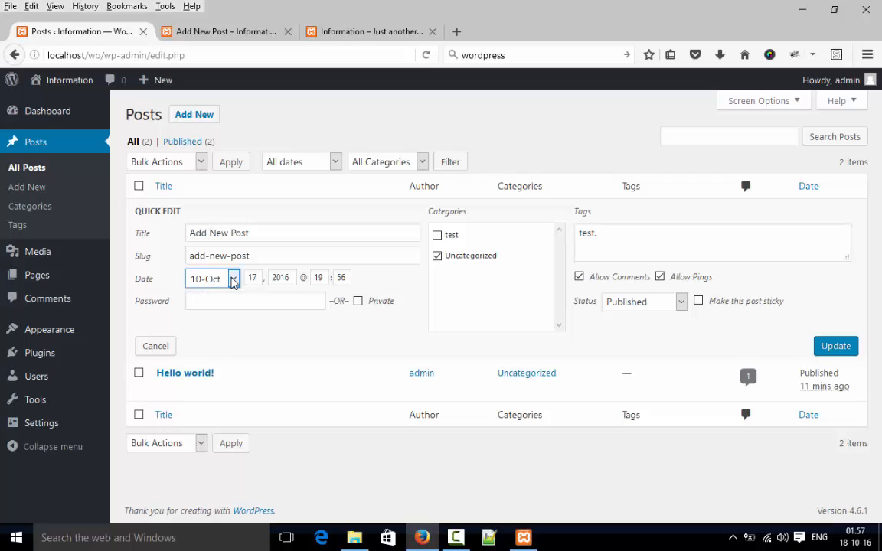
pyautogui.click(235, 294)
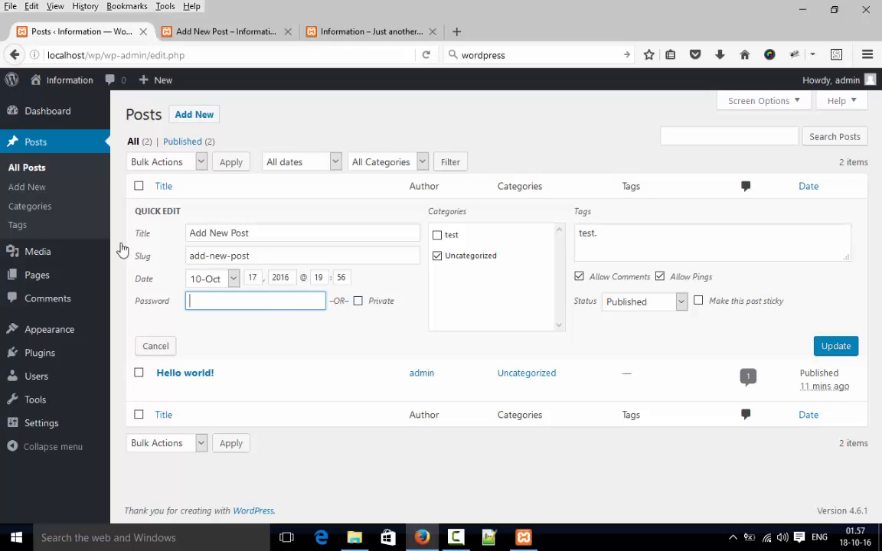
# Step: Upload the JPG image "ff" from the desktop folder to the media library
pyautogui.click(50, 263)
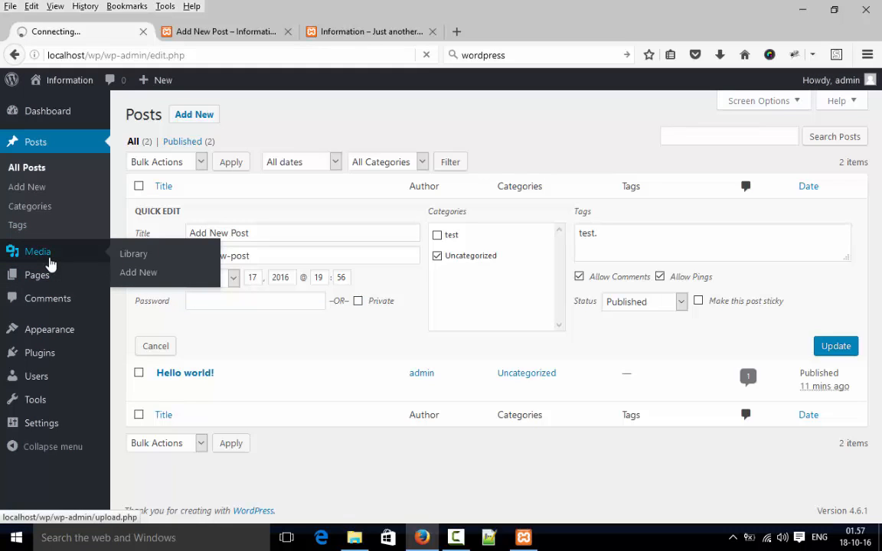
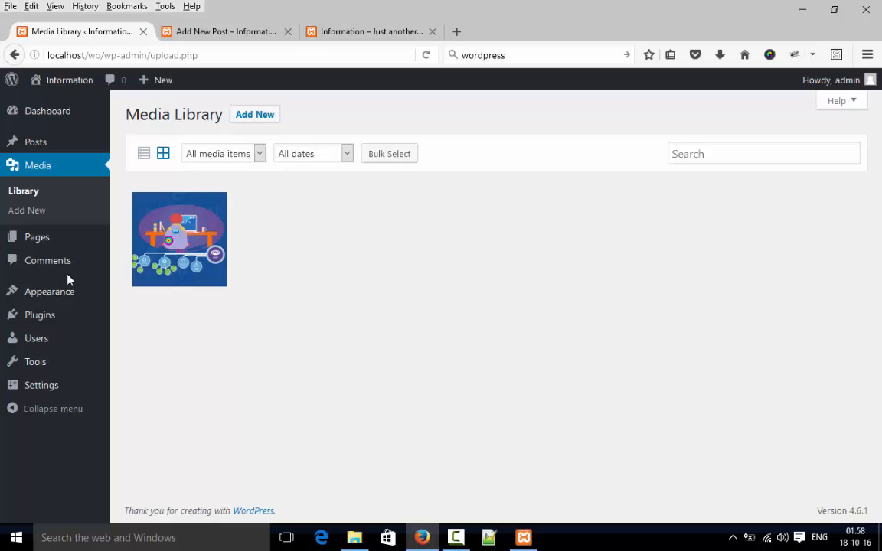
pyautogui.click(28, 211)
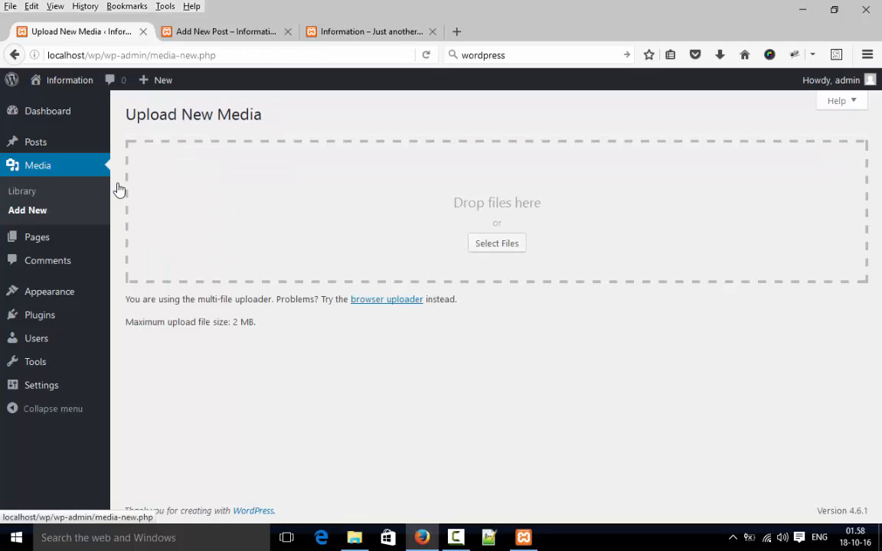
pyautogui.click(492, 245)
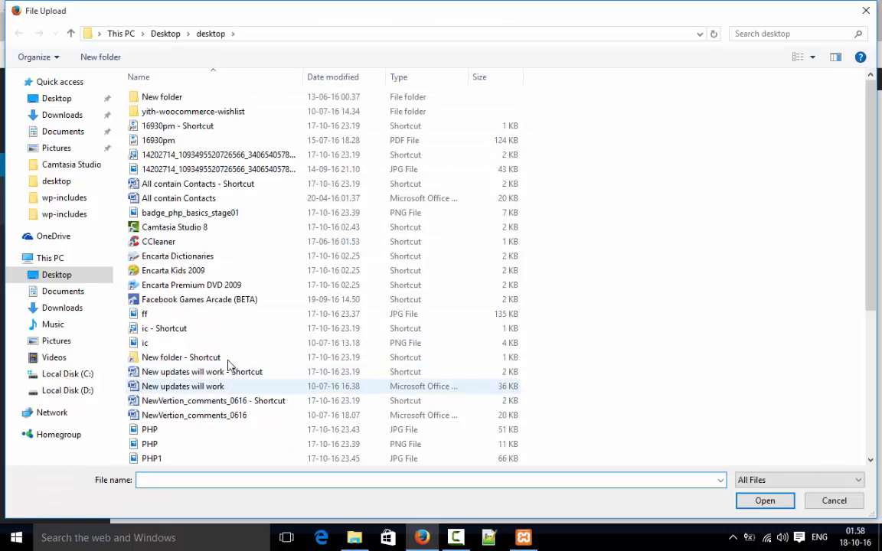
pyautogui.doubleClick(226, 314)
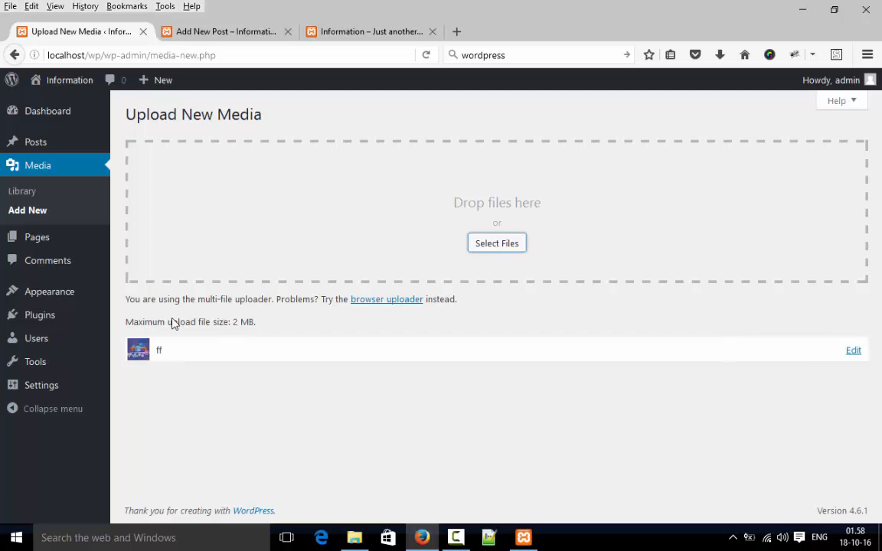
# Step: Upload the JPG image "PHP" from the desktop folder as another media item
pyautogui.click(494, 245)
pyautogui.moveTo(878, 203); pyautogui.dragTo(879, 262)
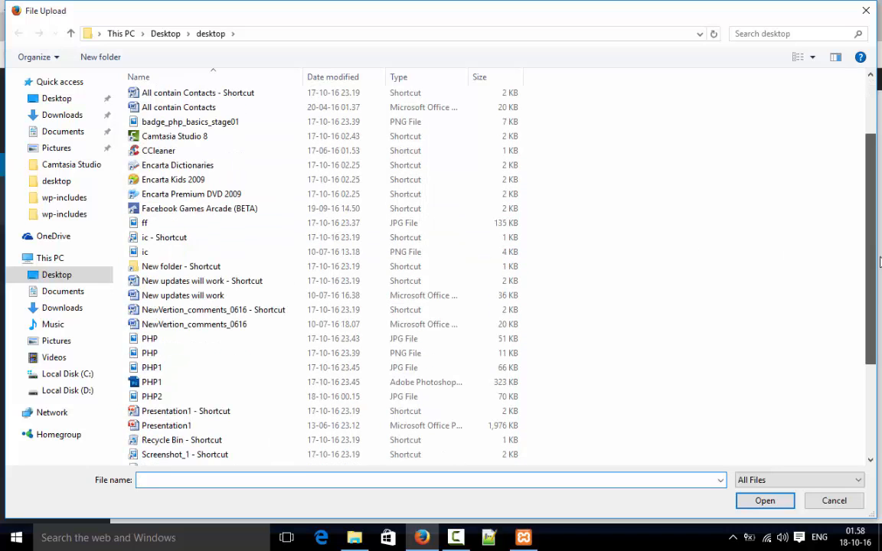
pyautogui.click(266, 339)
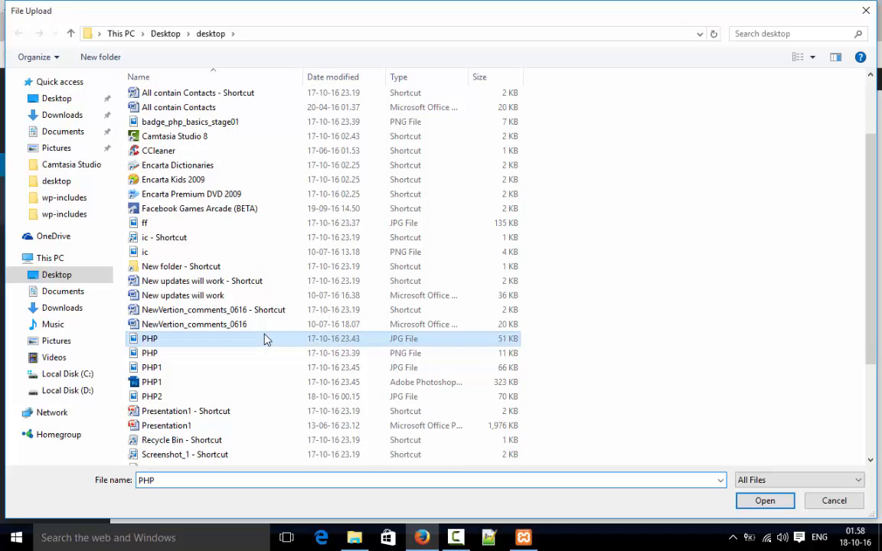
pyautogui.doubleClick(265, 339)
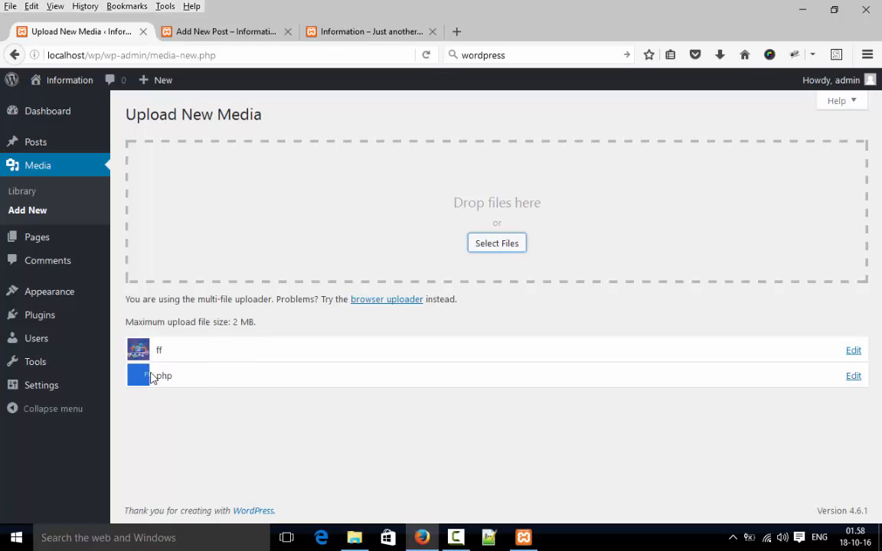
# Step: Start a new post and check the PHP.jpg image's attachment details in its media library without inserting it
pyautogui.moveTo(35, 143)
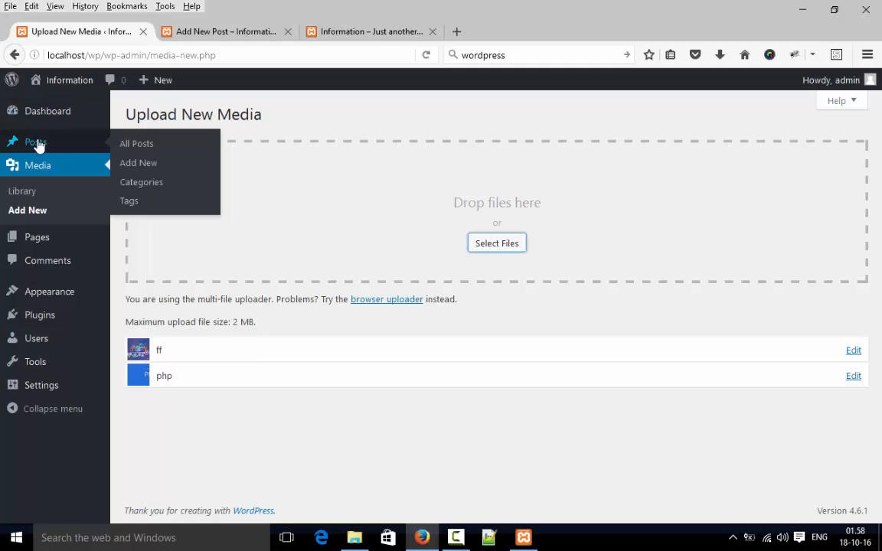
pyautogui.click(138, 163)
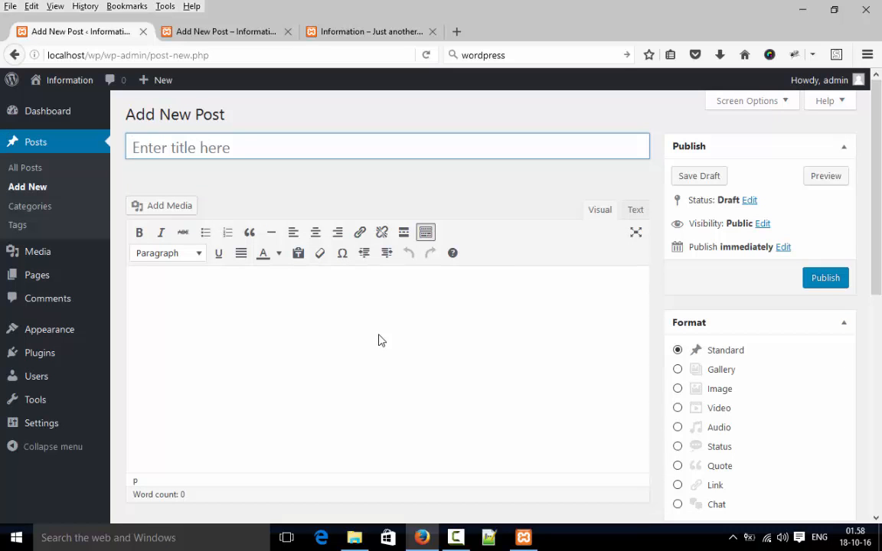
pyautogui.click(162, 205)
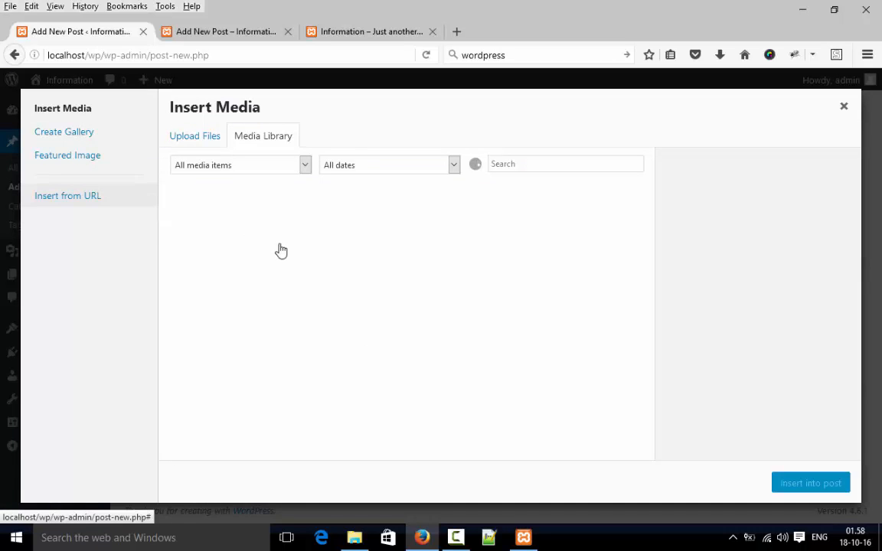
pyautogui.click(203, 218)
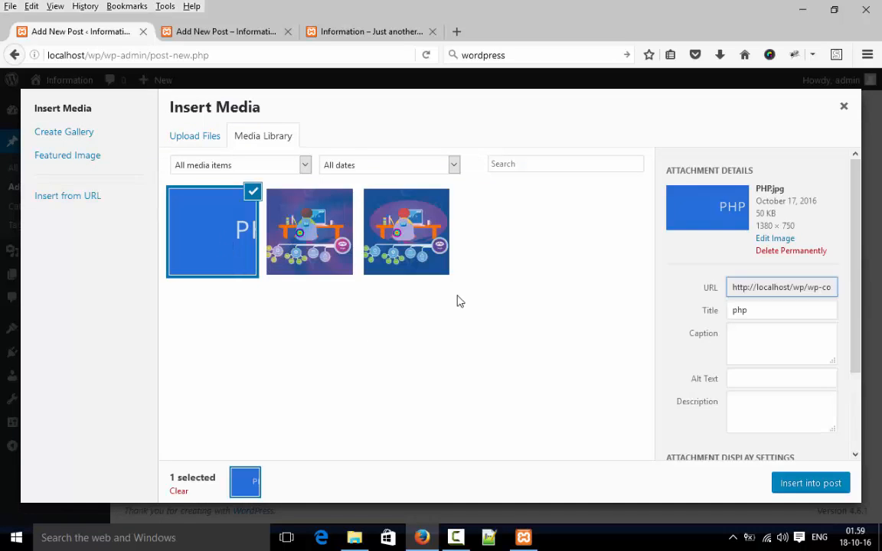
pyautogui.click(846, 116)
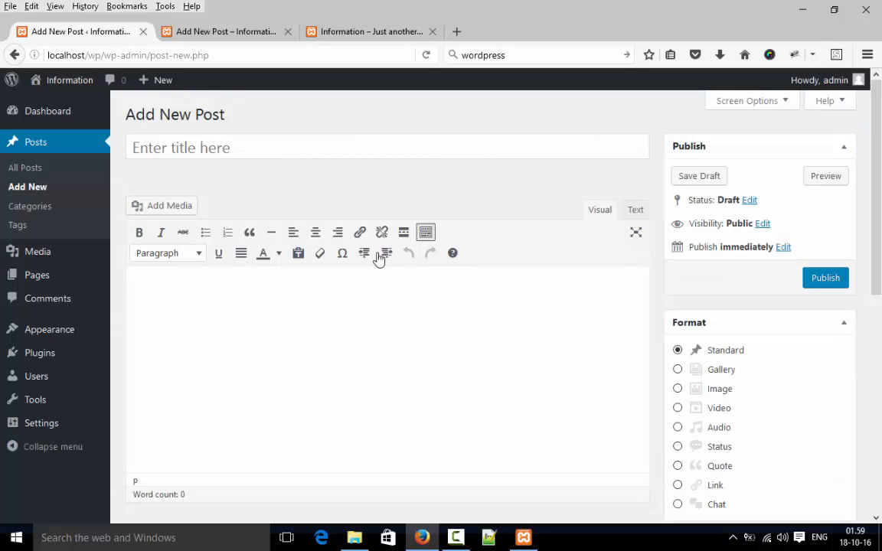
# Step: Add a new page with the title "test page"
pyautogui.moveTo(82, 252)
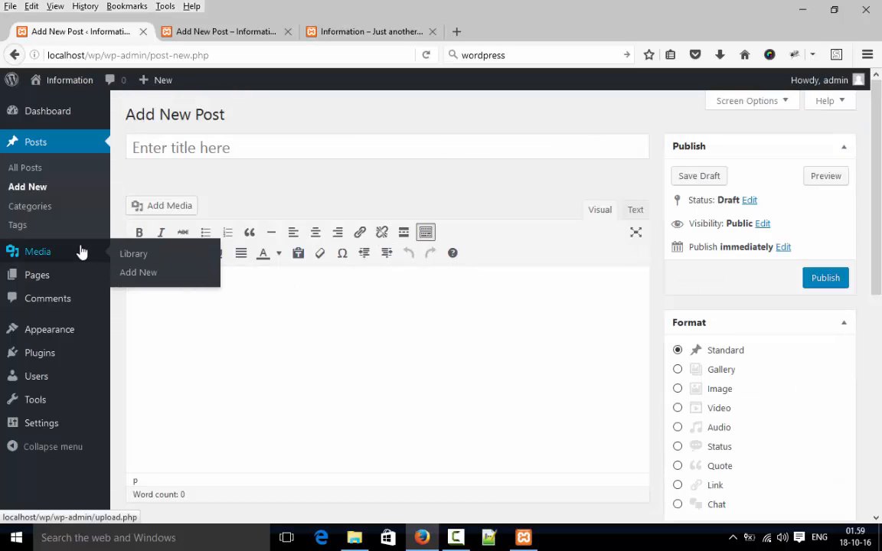
pyautogui.click(54, 287)
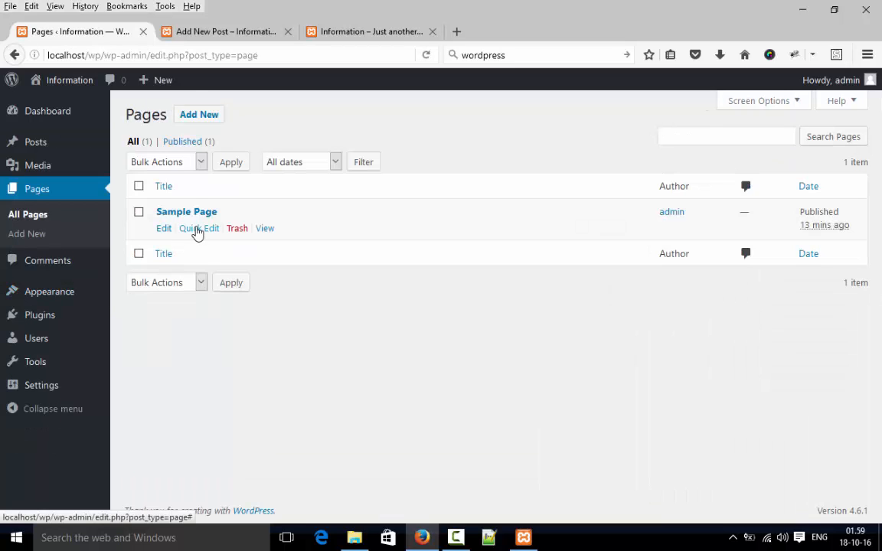
pyautogui.click(197, 115)
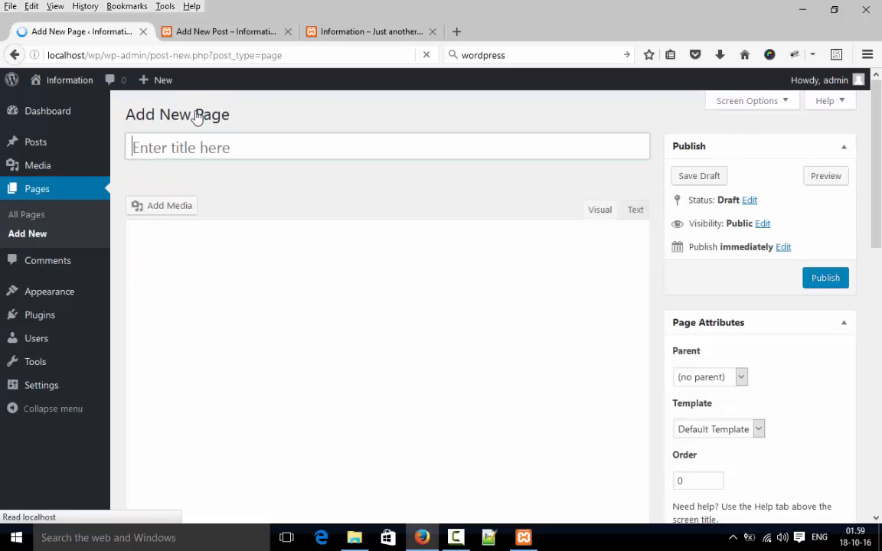
pyautogui.write('test page')
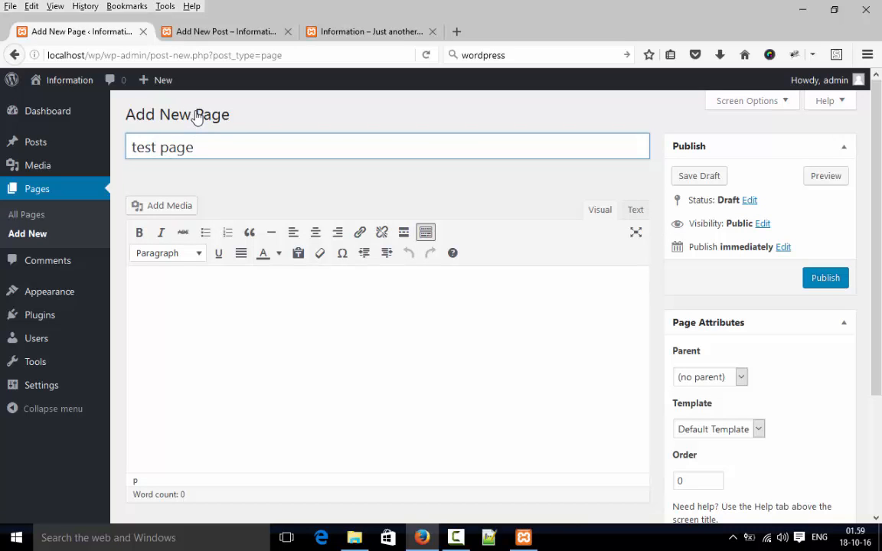
pyautogui.click(252, 126)
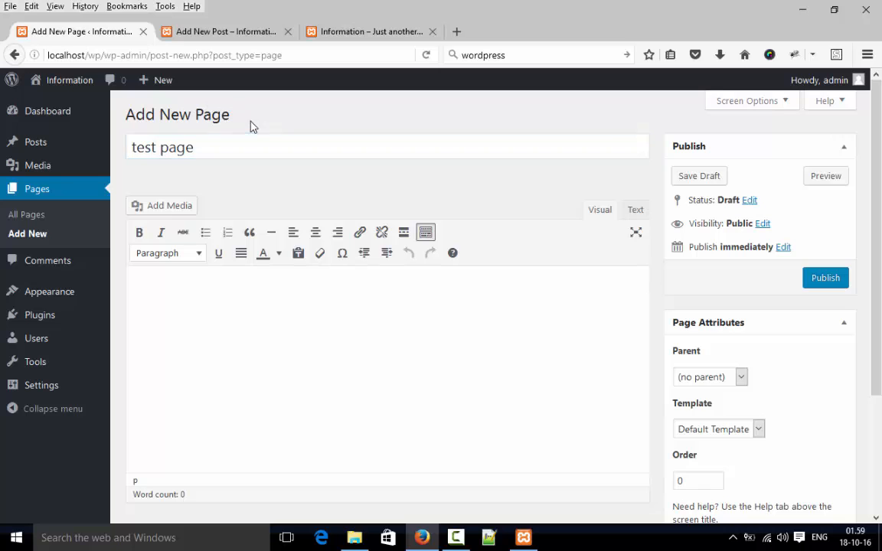
# Step: Copy the "Add New Page" heading text and switch the page body to the Text editor
pyautogui.moveTo(240, 115); pyautogui.dragTo(126, 116)
pyautogui.hotkey('ctrl', 'c')
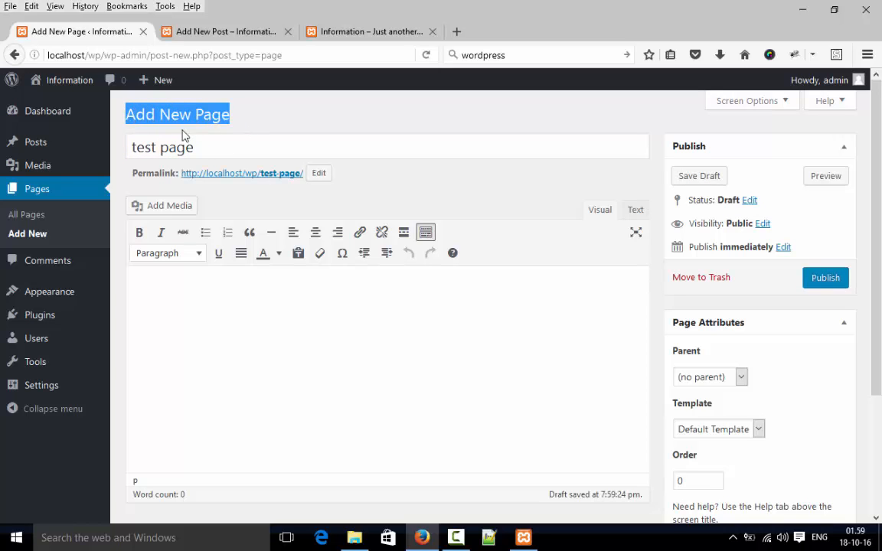
pyautogui.click(394, 309)
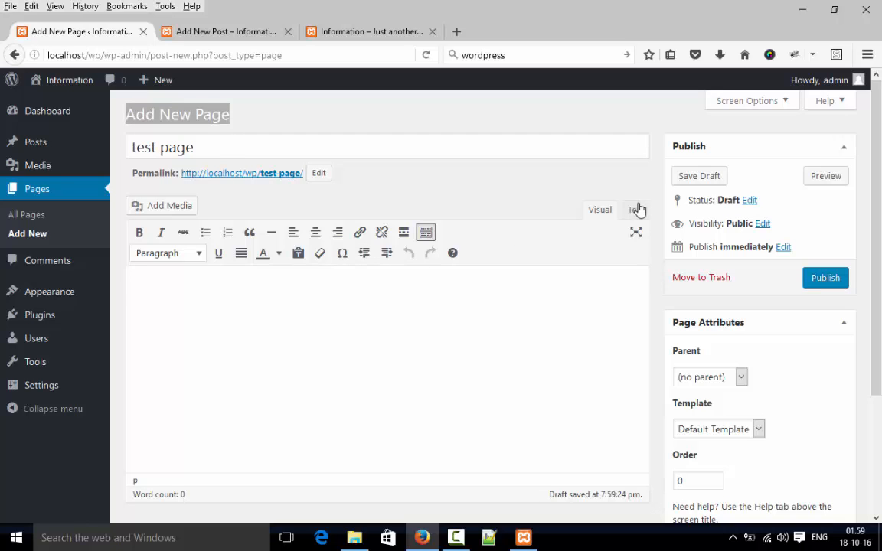
pyautogui.click(637, 210)
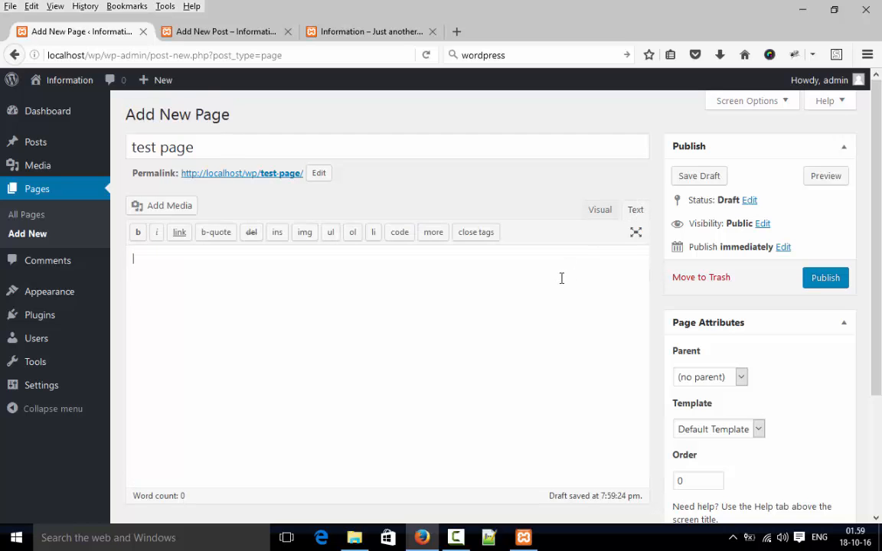
pyautogui.hotkey('ctrl', 'v')
pyautogui.hotkey('ctrl', 'v')
pyautogui.hotkey('ctrl', 'v')
pyautogui.hotkey('ctrl', 'v')
pyautogui.hotkey('ctrl', 'v')
pyautogui.hotkey('ctrl', 'v')
pyautogui.hotkey('ctrl', 'v')
pyautogui.hotkey('ctrl', 'v')
pyautogui.hotkey('ctrl', 'v')
pyautogui.hotkey('ctrl', 'v')
pyautogui.hotkey('ctrl', 'v')
pyautogui.hotkey('ctrl', 'v')
pyautogui.hotkey('ctrl', 'v')
pyautogui.hotkey('ctrl', 'v')
pyautogui.hotkey('ctrl', 'v')
pyautogui.hotkey('ctrl', 'v')
pyautogui.hotkey('ctrl', 'v')
pyautogui.hotkey('ctrl', 'v')
pyautogui.hotkey('ctrl', 'v')
pyautogui.hotkey('ctrl', 'v')
pyautogui.hotkey('ctrl', 'v')
pyautogui.hotkey('ctrl', 'v')
pyautogui.hotkey('ctrl', 'v')
pyautogui.hotkey('ctrl', 'v')
pyautogui.hotkey('ctrl', 'v')
pyautogui.hotkey('ctrl', 'v')
pyautogui.hotkey('ctrl', 'v')
pyautogui.hotkey('ctrl', 'v')
pyautogui.hotkey('ctrl', 'v')
pyautogui.hotkey('ctrl', 'v')
pyautogui.hotkey('ctrl', 'v')
pyautogui.hotkey('ctrl', 'v')
pyautogui.hotkey('ctrl', 'v')
pyautogui.hotkey('ctrl', 'v')
pyautogui.hotkey('ctrl', 'v')
pyautogui.hotkey('ctrl', 'v')
pyautogui.hotkey('ctrl', 'v')
pyautogui.hotkey('ctrl', 'v')
pyautogui.hotkey('ctrl', 'v')
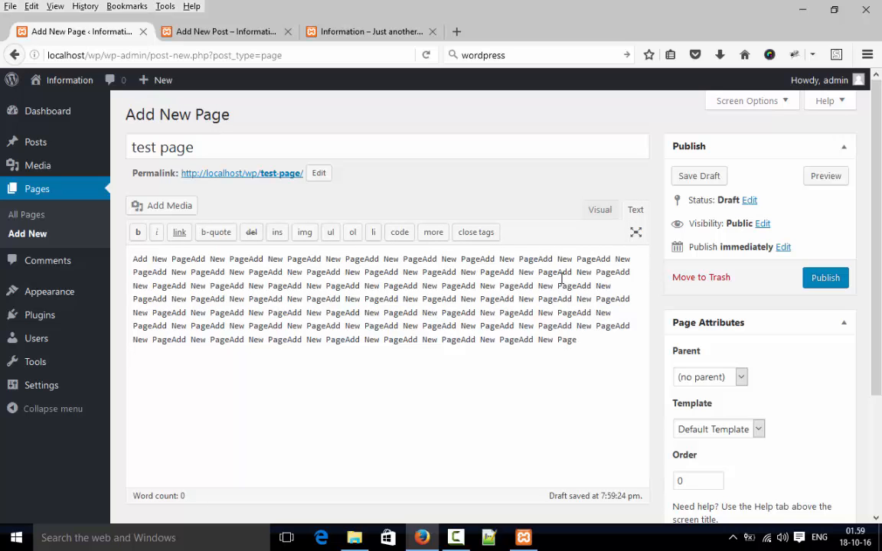
# Step: Replace the whole page body with several lines of the copied text "Add New Page" repeated without breaks
pyautogui.hotkey('ctrl', 'a')
pyautogui.hotkey('ctrl', 'v')
pyautogui.hotkey('ctrl', 'a')
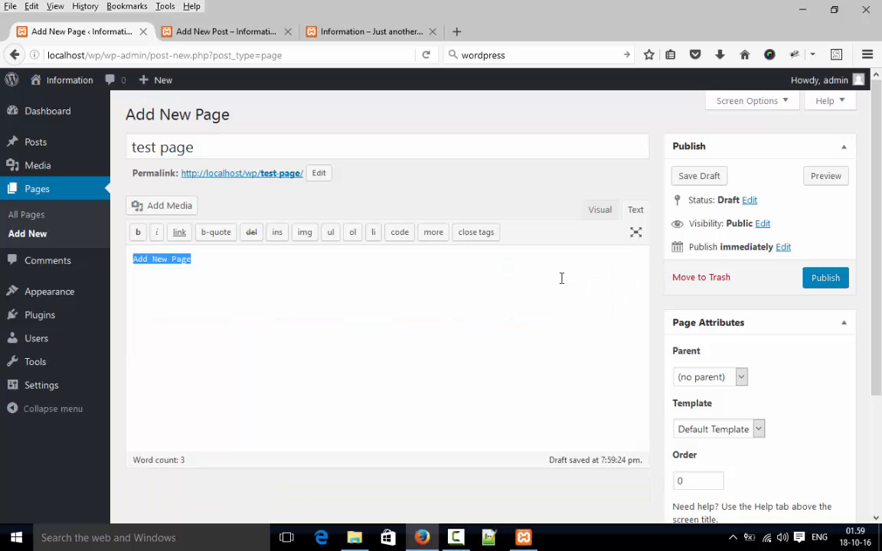
pyautogui.hotkey('ctrl', 'v')
pyautogui.hotkey('ctrl', 'v')
pyautogui.hotkey('ctrl', 'v')
pyautogui.hotkey('ctrl', 'v')
pyautogui.hotkey('ctrl', 'v')
pyautogui.hotkey('ctrl', 'v')
pyautogui.hotkey('ctrl', 'v')
pyautogui.hotkey('ctrl', 'v')
pyautogui.hotkey('ctrl', 'v')
pyautogui.hotkey('ctrl', 'v')
pyautogui.hotkey('ctrl', 'v')
pyautogui.hotkey('ctrl', 'v')
pyautogui.hotkey('ctrl', 'v')
pyautogui.hotkey('ctrl', 'v')
pyautogui.hotkey('ctrl', 'v')
pyautogui.hotkey('ctrl', 'v')
pyautogui.hotkey('ctrl', 'v')
pyautogui.hotkey('ctrl', 'v')
pyautogui.hotkey('ctrl', 'v')
pyautogui.hotkey('ctrl', 'v')
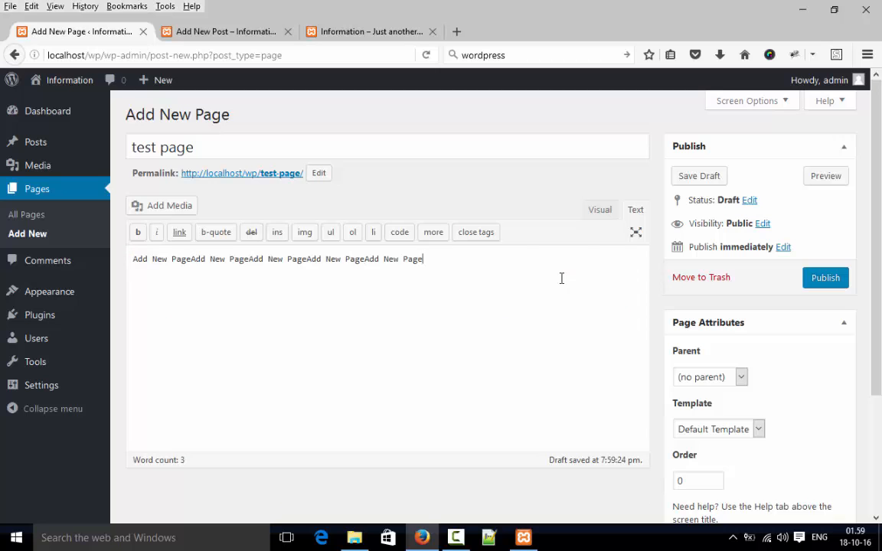
pyautogui.hotkey('ctrl', 'v')
pyautogui.hotkey('ctrl', 'v')
pyautogui.hotkey('ctrl', 'v')
pyautogui.hotkey('ctrl', 'v')
pyautogui.hotkey('ctrl', 'v')
pyautogui.hotkey('ctrl', 'v')
pyautogui.hotkey('ctrl', 'v')
pyautogui.hotkey('ctrl', 'v')
pyautogui.hotkey('ctrl', 'v')
pyautogui.hotkey('ctrl', 'v')
# Step: Copy the entire body text and paste it four times to lengthen the page content
pyautogui.hotkey('ctrl', 'a')
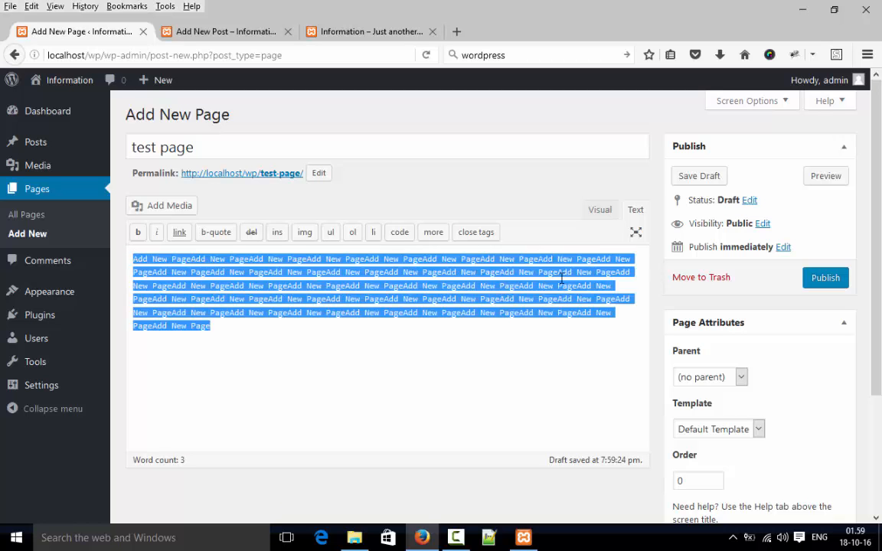
pyautogui.hotkey('ctrl', 'c')
pyautogui.hotkey('ctrl', 'v')
pyautogui.hotkey('ctrl', 'v')
pyautogui.hotkey('ctrl', 'v')
pyautogui.hotkey('ctrl', 'v')
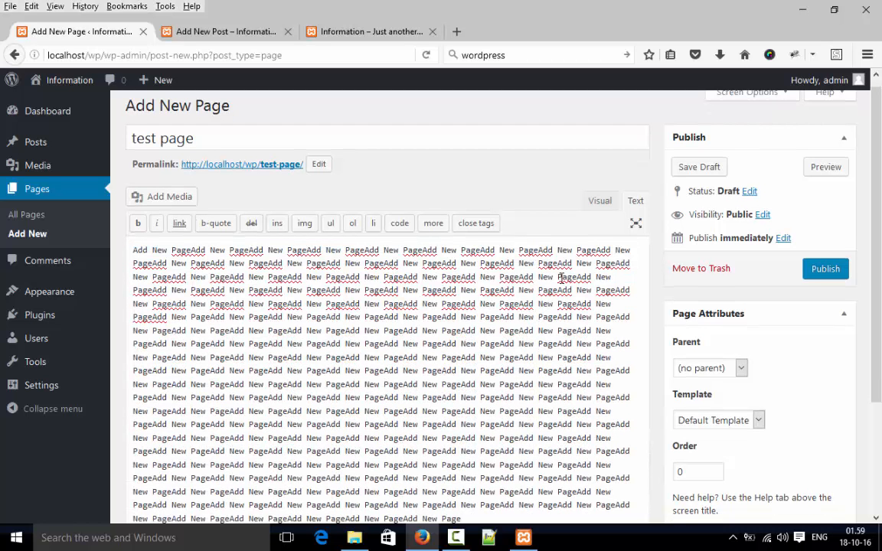
# Step: Split the body text into three paragraphs separated by blank lines and publish the page
pyautogui.click(422, 371)
pyautogui.press('Return')
pyautogui.press('Return')
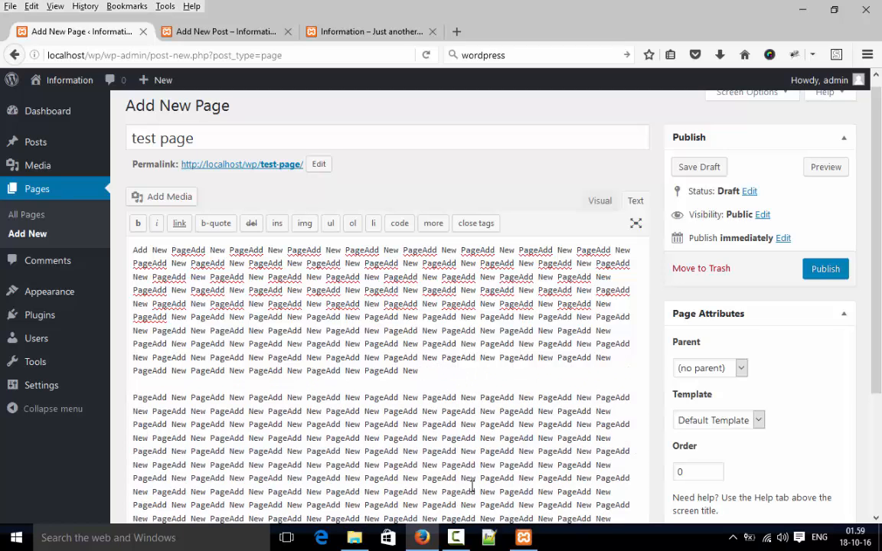
pyautogui.click(478, 479)
pyautogui.press('Return')
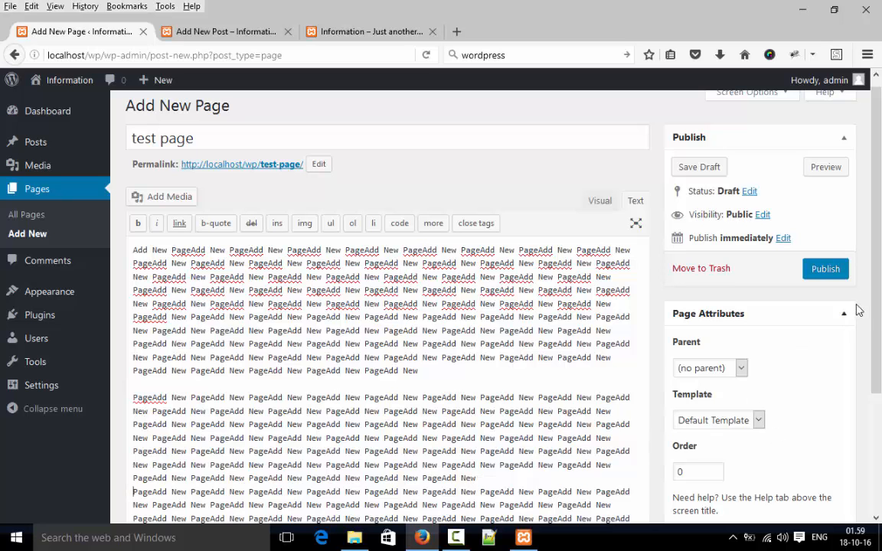
pyautogui.moveTo(877, 326); pyautogui.dragTo(874, 380)
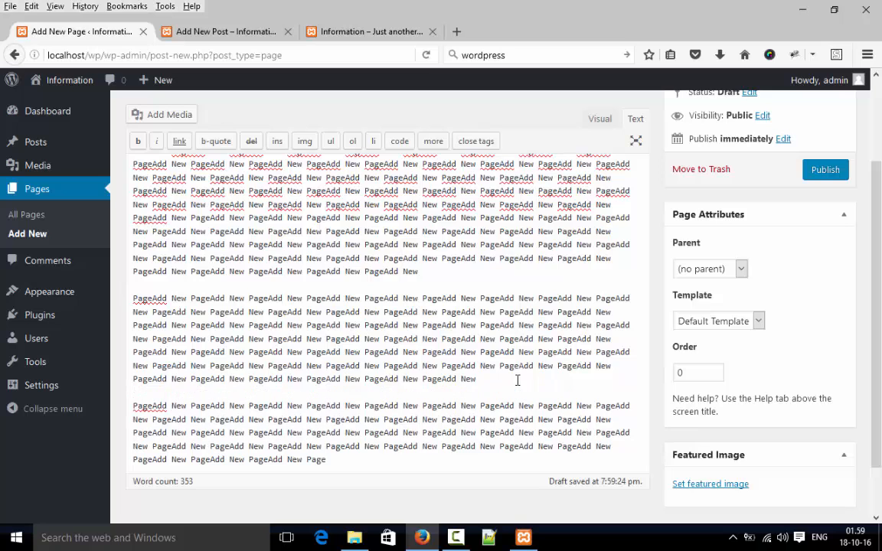
pyautogui.moveTo(878, 252); pyautogui.dragTo(877, 179)
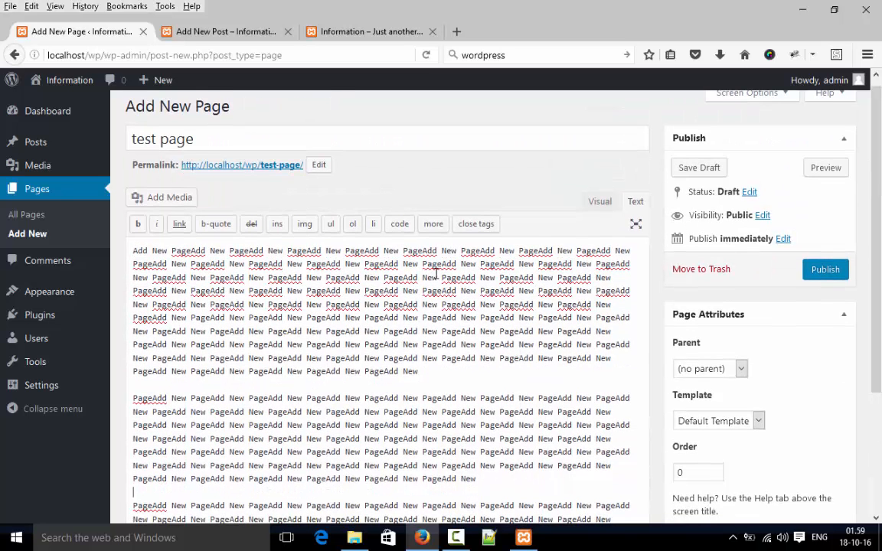
pyautogui.click(825, 270)
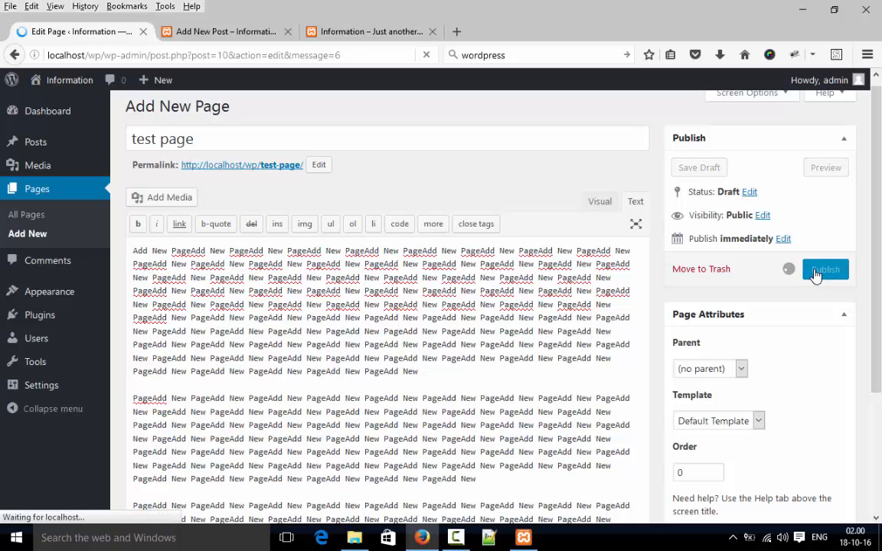
# Step: Reload the site's front page at localhost/wp/, close the "Add New Post" browser tab and look through the home page
pyautogui.click(330, 33)
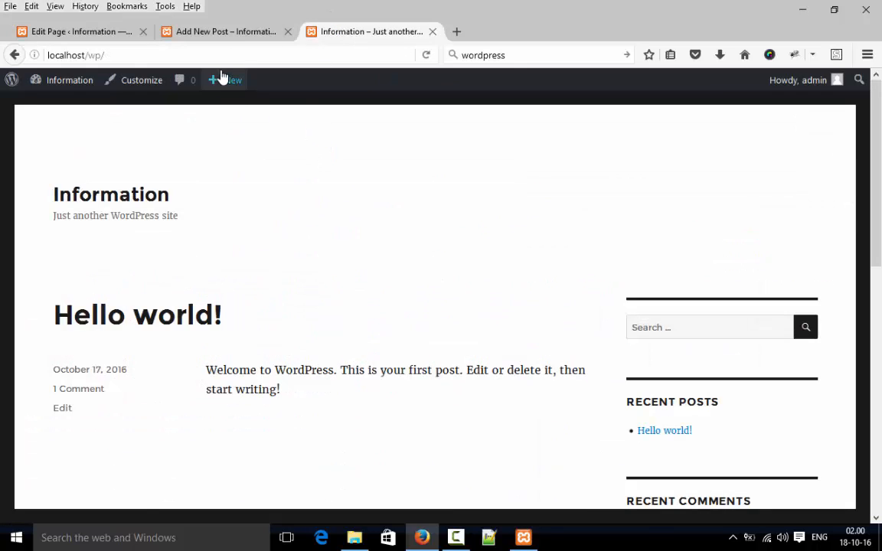
pyautogui.click(223, 54)
pyautogui.press('Return')
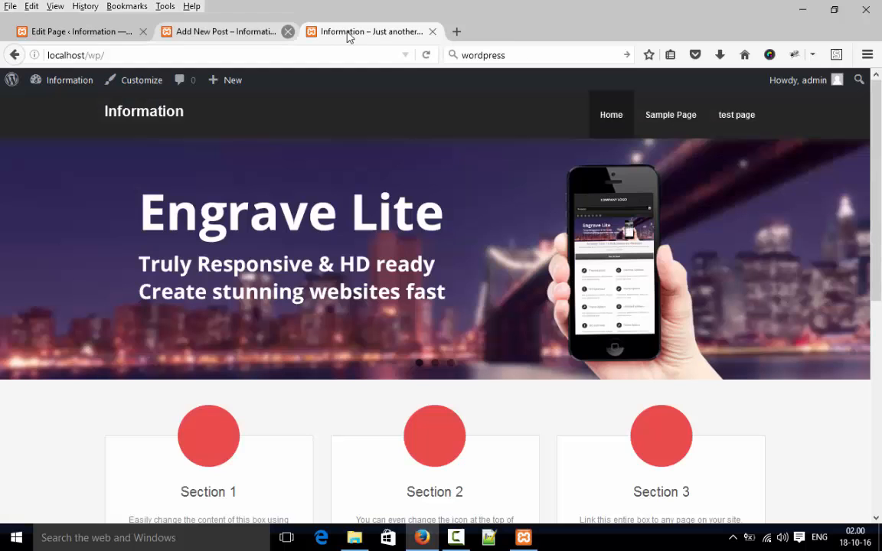
pyautogui.click(289, 33)
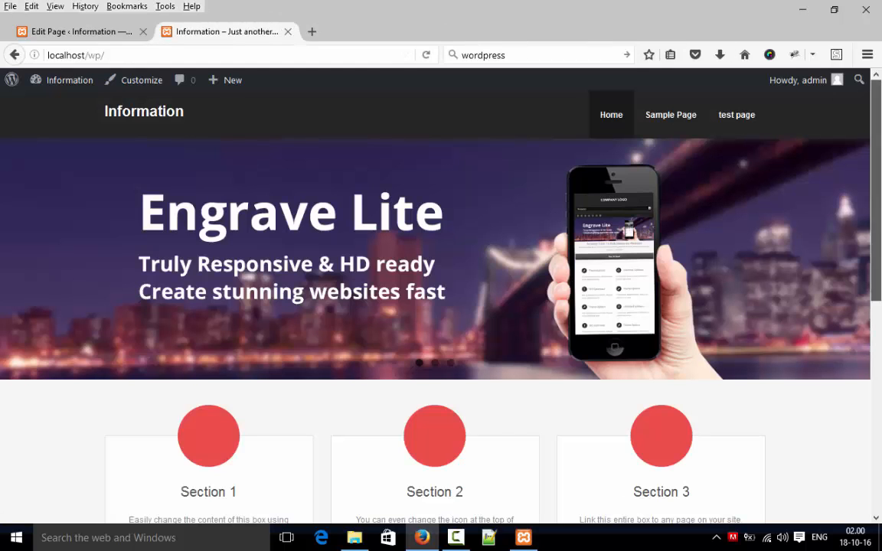
pyautogui.moveTo(875, 136); pyautogui.dragTo(880, 317)
pyautogui.click(880, 119)
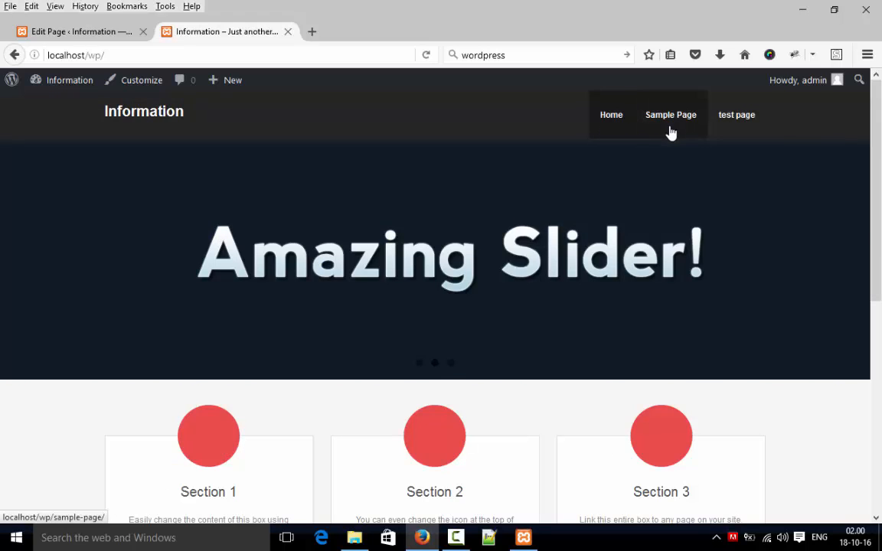
# Step: Create a new navigation menu named "m" in the site's appearance settings
pyautogui.click(42, 29)
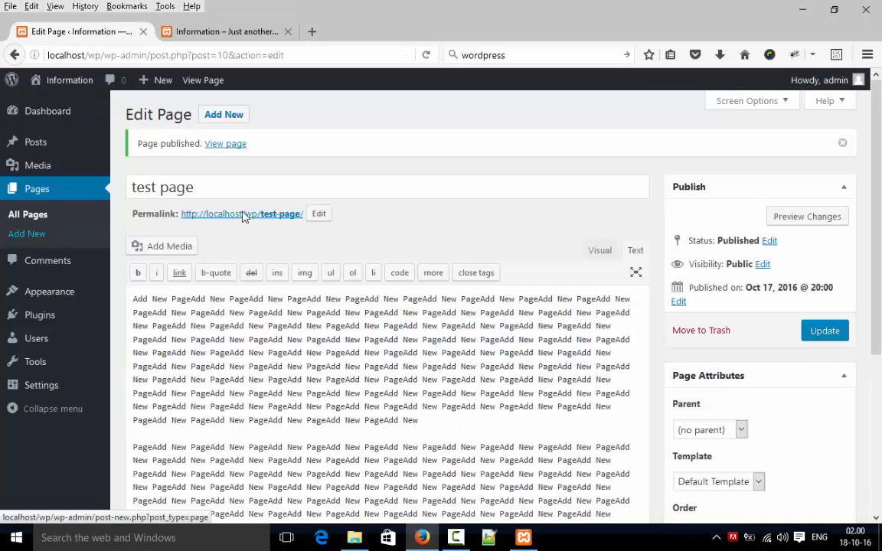
pyautogui.moveTo(44, 291)
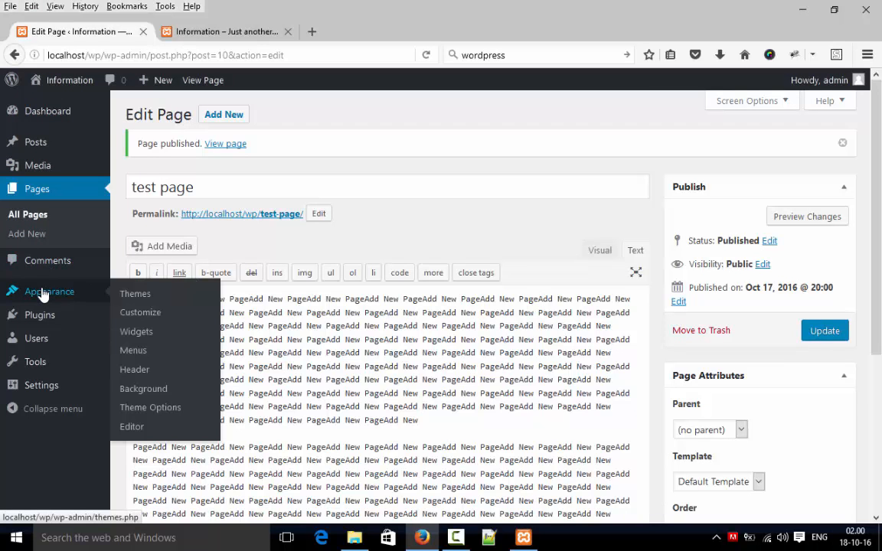
pyautogui.click(138, 354)
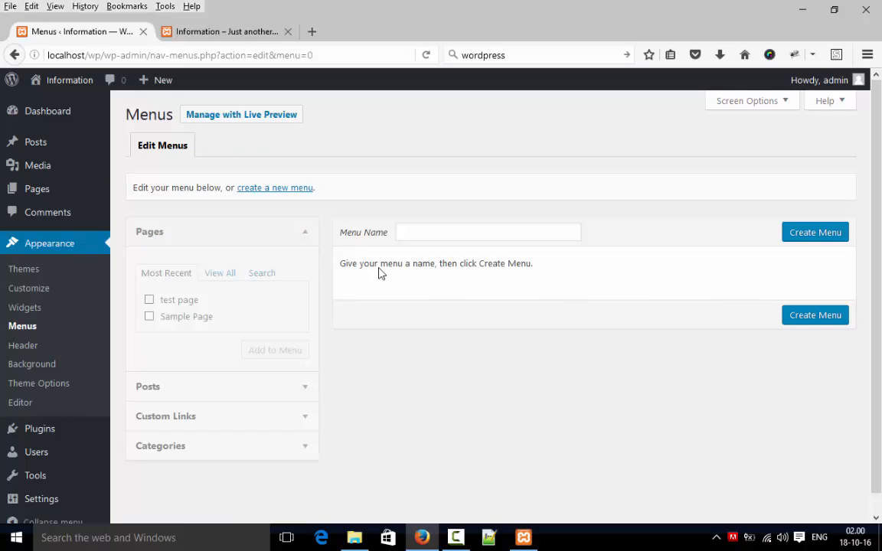
pyautogui.click(424, 231)
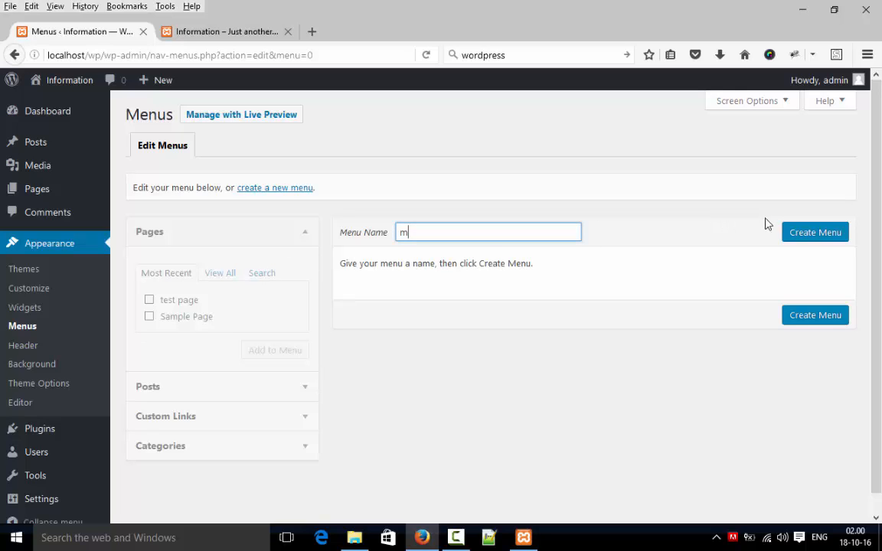
pyautogui.click(791, 240)
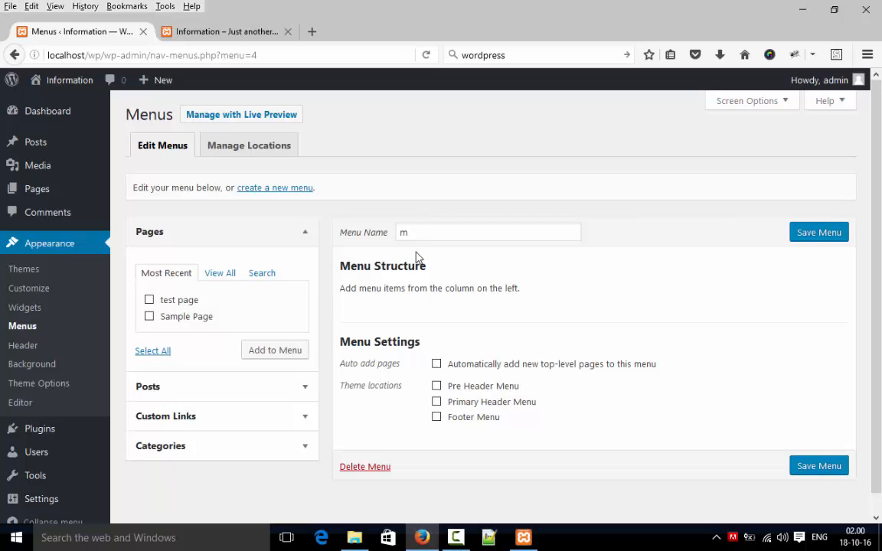
# Step: Show all pages available for the menu and open the list of all pages in a new browser tab
pyautogui.click(220, 274)
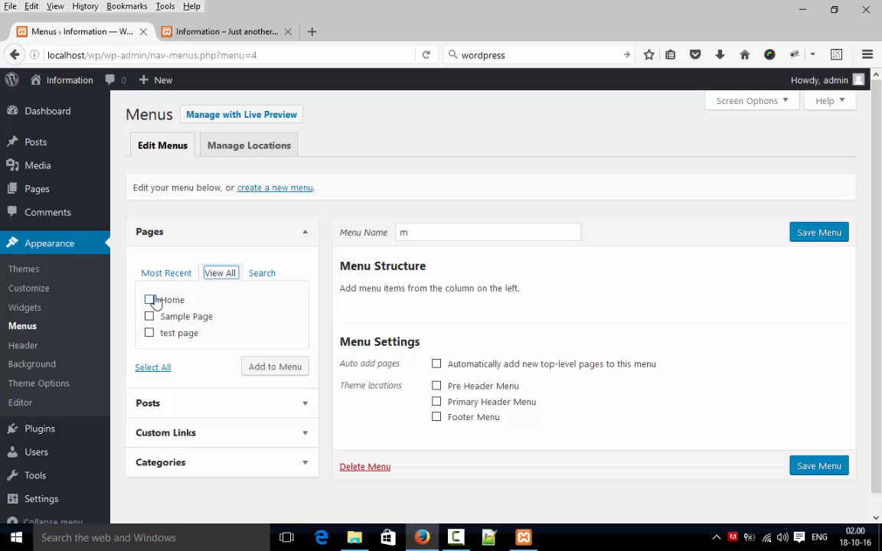
pyautogui.moveTo(62, 196)
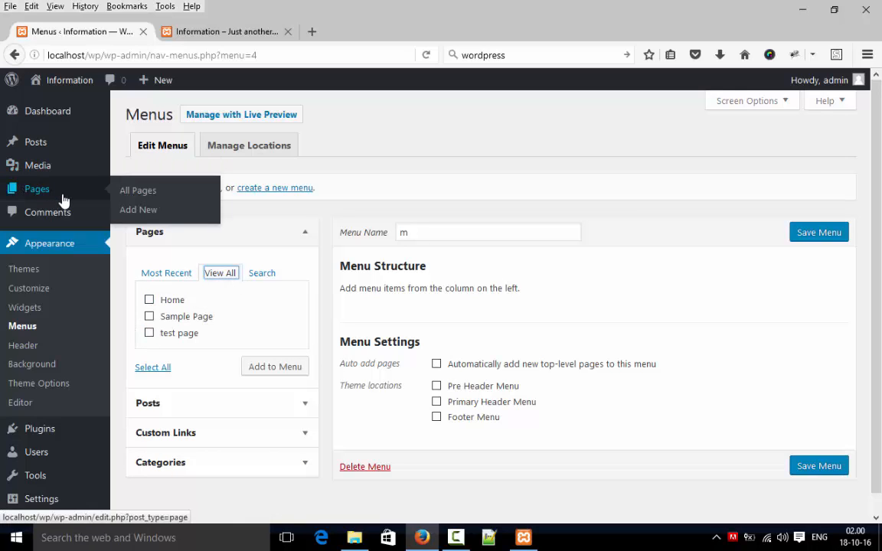
pyautogui.middleClick(126, 197)
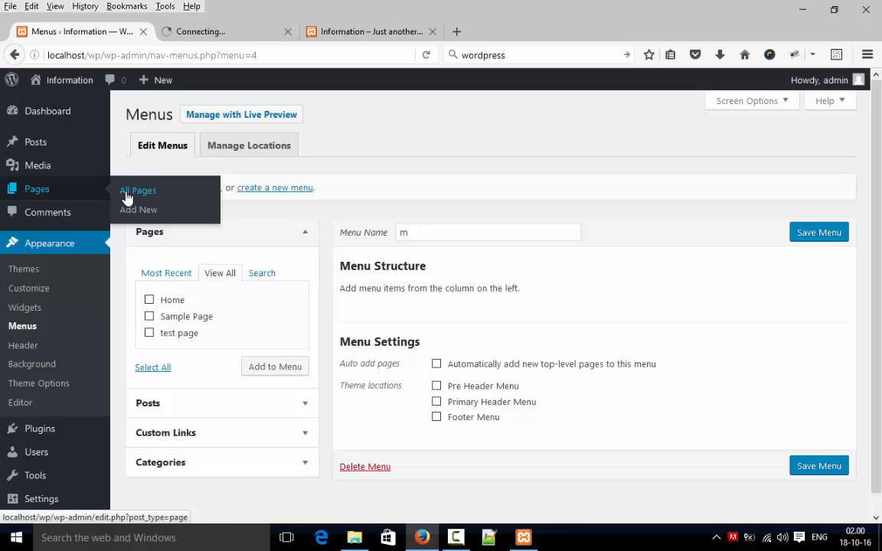
# Step: Check the list of all pages, return to the menu editor and add "Sample Page" and "test page" to menu "m"
pyautogui.click(204, 32)
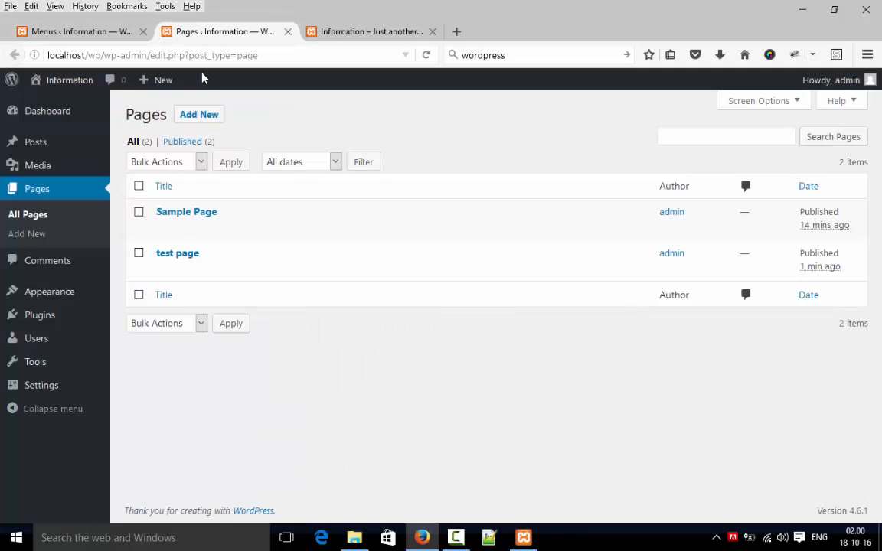
pyautogui.moveTo(184, 224)
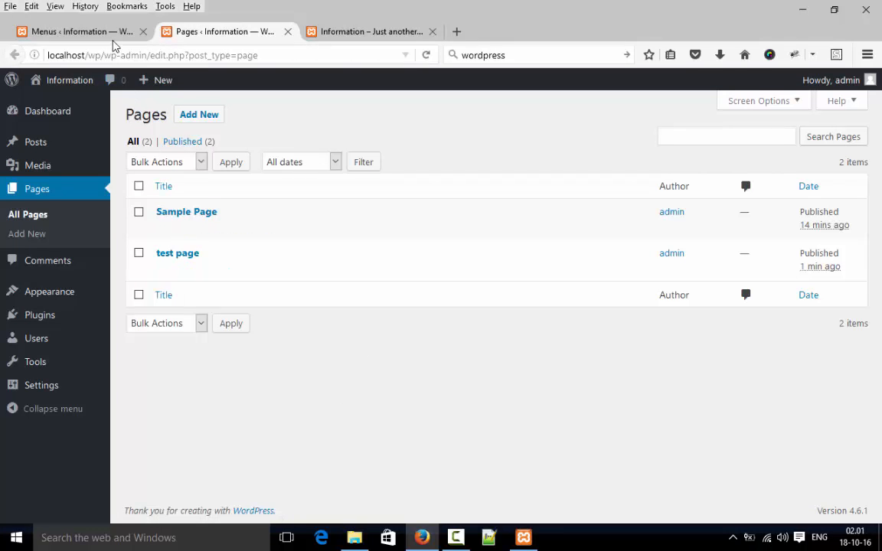
pyautogui.click(102, 36)
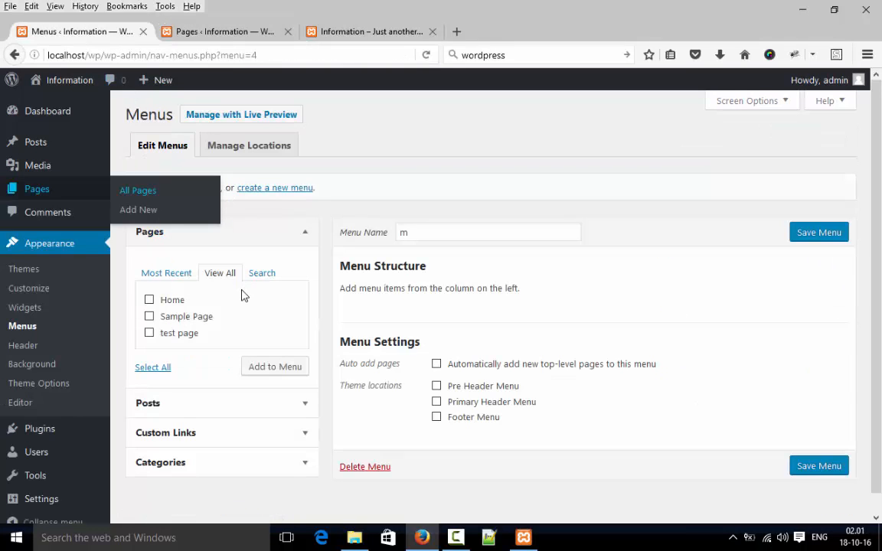
pyautogui.click(150, 318)
pyautogui.click(150, 334)
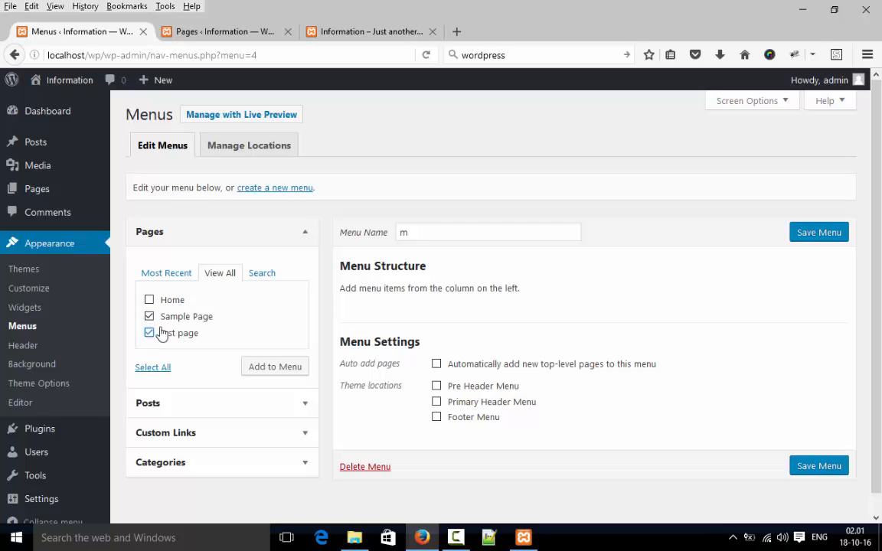
pyautogui.click(260, 368)
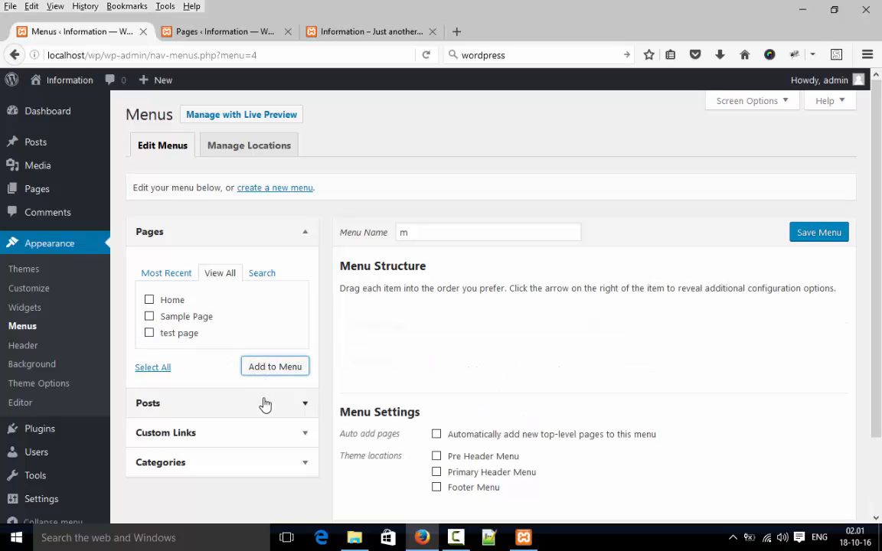
# Step: Add the posts "Add New Post" and "Hello world!" to the menu
pyautogui.click(262, 404)
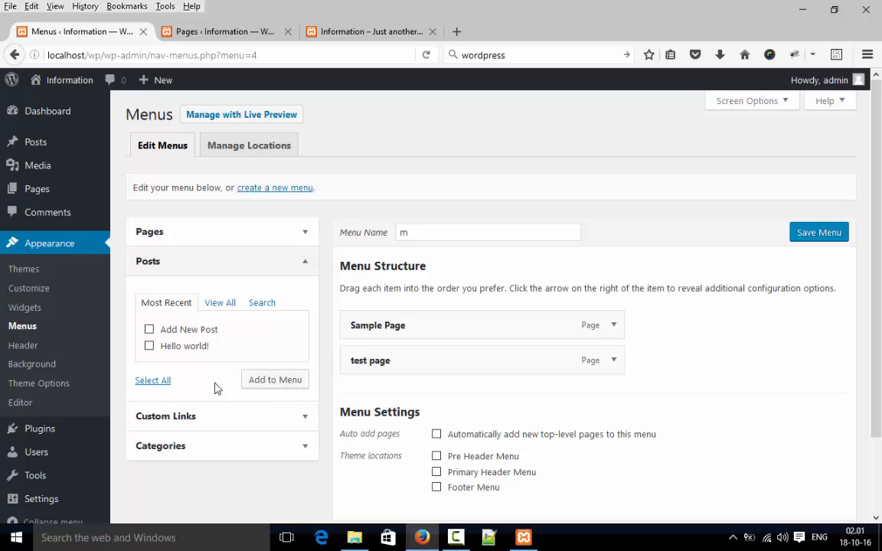
pyautogui.click(148, 331)
pyautogui.click(149, 346)
pyautogui.click(252, 382)
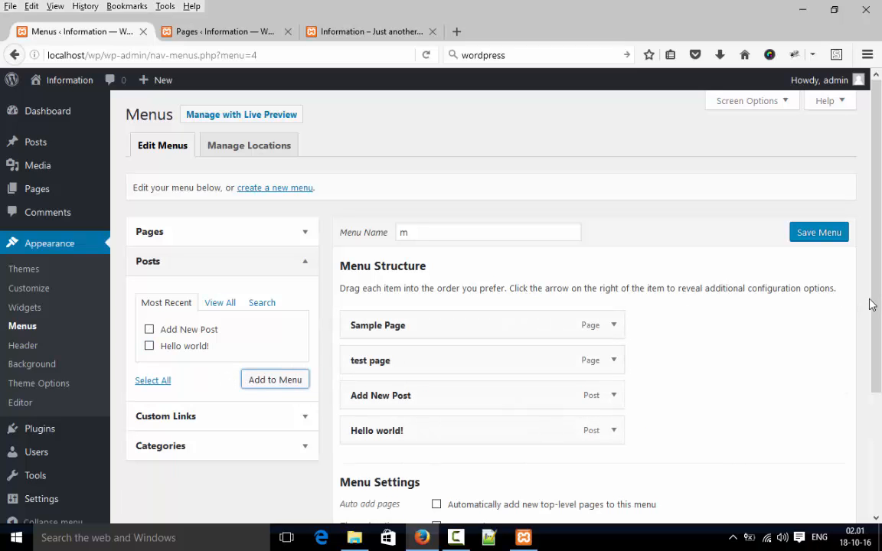
# Step: Reorder the menu items to Sample Page, Hello world!, Add New Post, test page
pyautogui.moveTo(878, 308); pyautogui.dragTo(880, 350)
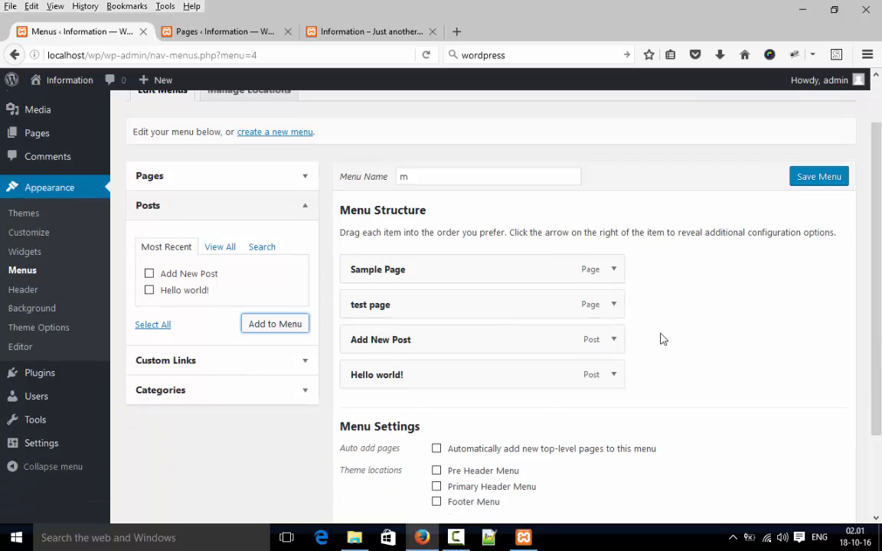
pyautogui.moveTo(581, 341); pyautogui.dragTo(574, 304)
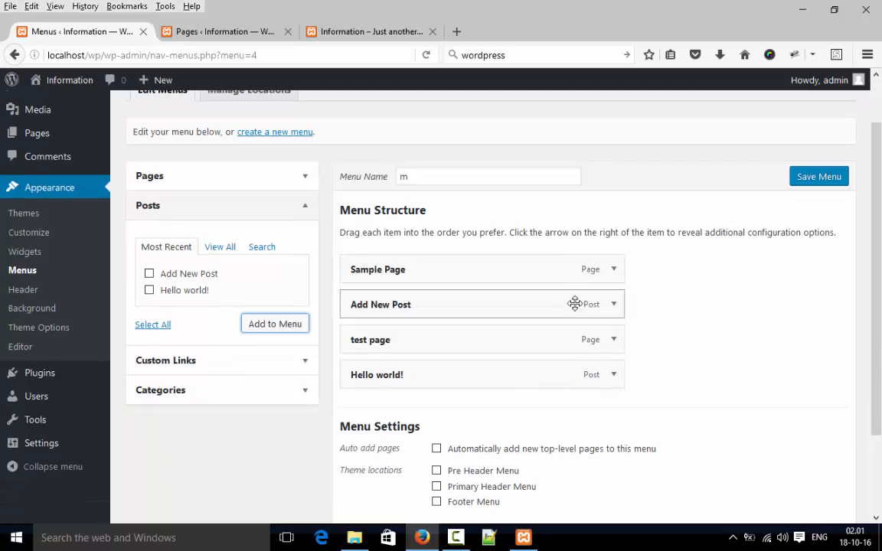
pyautogui.moveTo(521, 380); pyautogui.dragTo(526, 305)
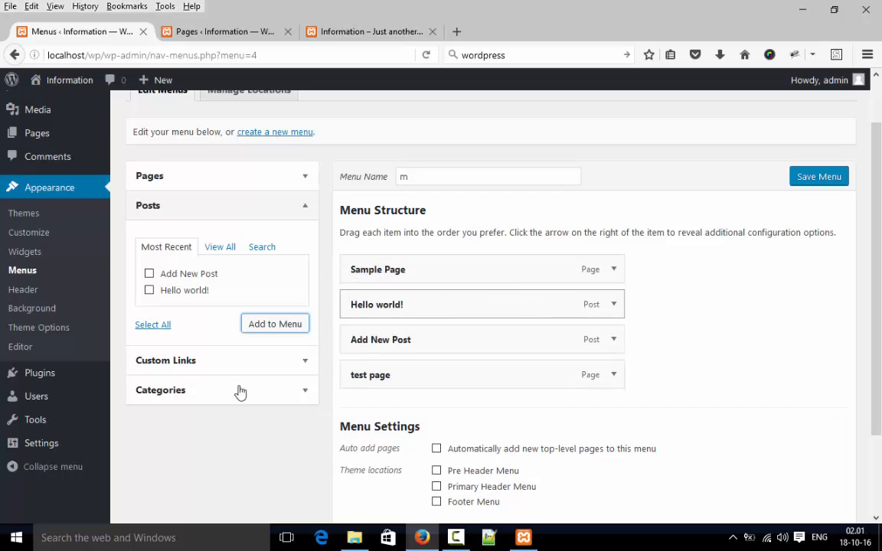
# Step: Add a custom link with the text "HOME" and the URL "#" to the menu
pyautogui.click(228, 360)
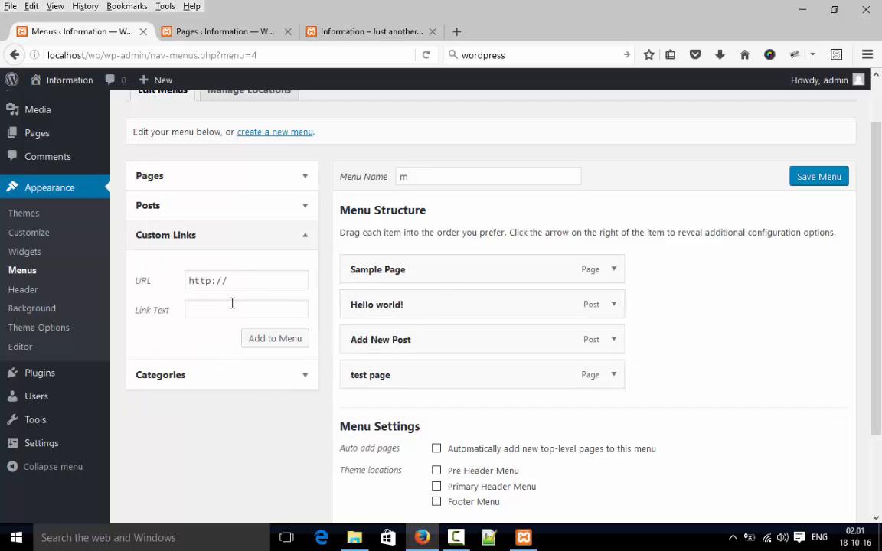
pyautogui.click(237, 282)
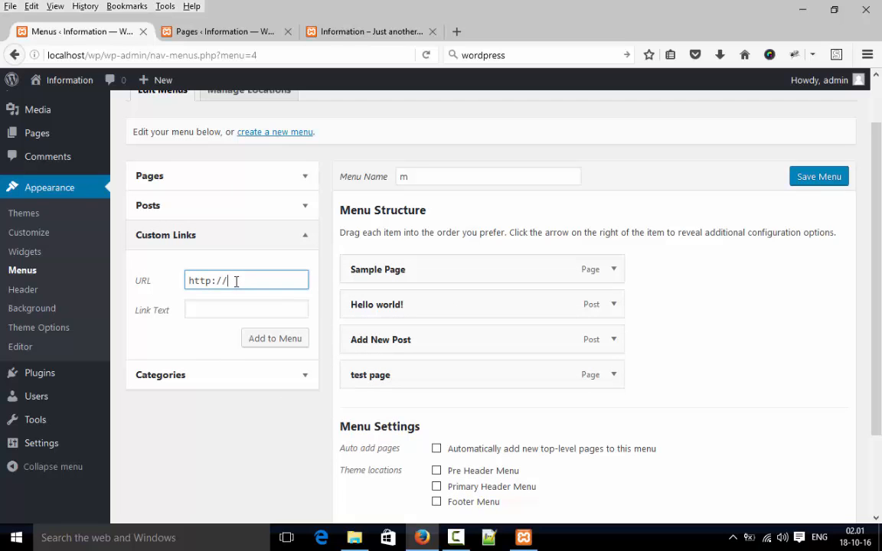
pyautogui.click(225, 303)
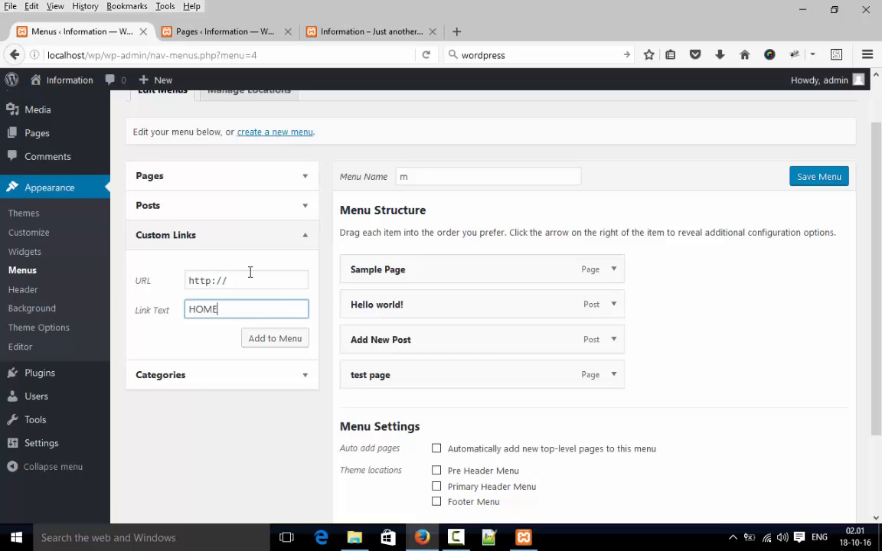
pyautogui.click(250, 276)
pyautogui.hotkey('ctrl', 'a')
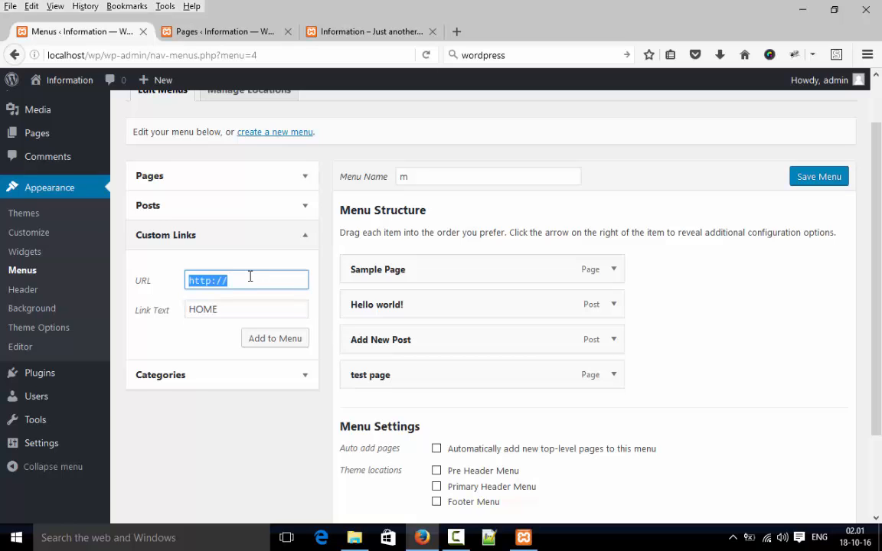
pyautogui.write('#')
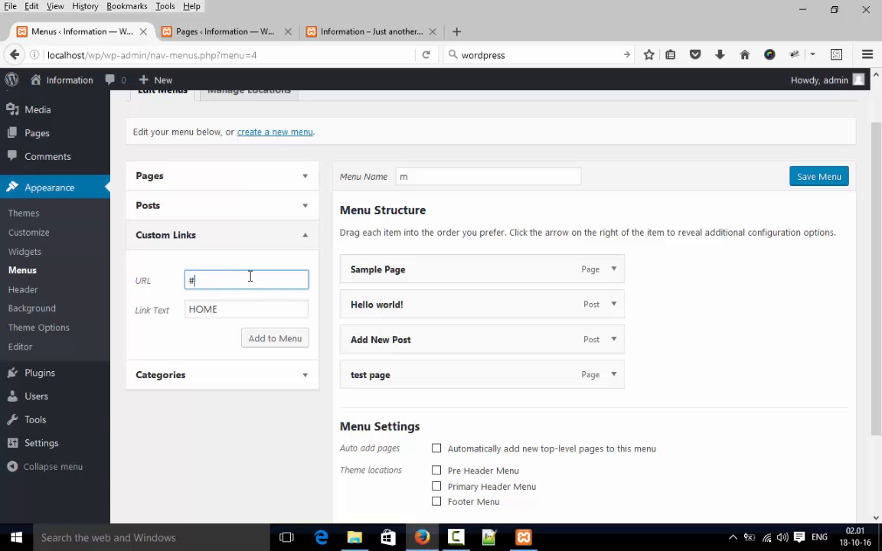
pyautogui.click(276, 339)
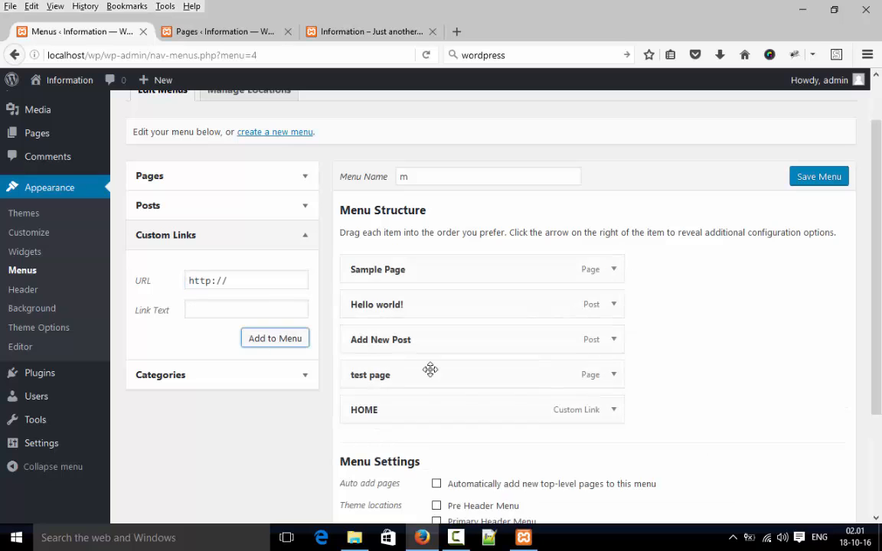
# Step: Move the HOME item to the first place in the menu structure and save the menu
pyautogui.moveTo(437, 420); pyautogui.dragTo(444, 269)
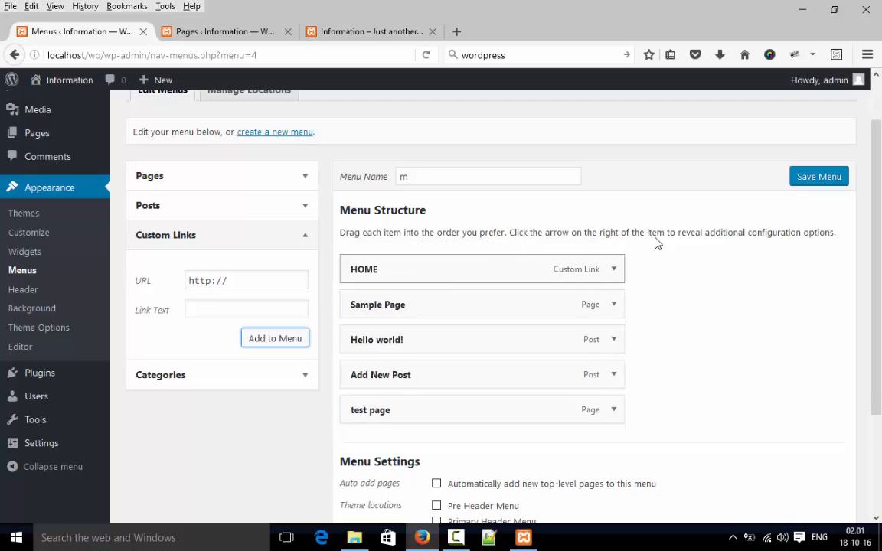
pyautogui.click(803, 181)
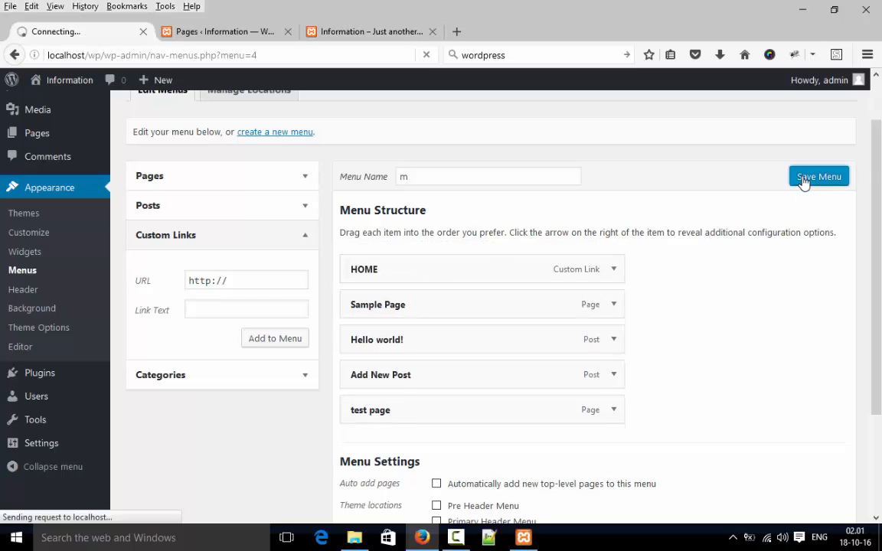
# Step: Assign the menu to the Pre Header Menu, Primary Header Menu and Footer Menu locations and save it
pyautogui.scroll(-2, 881, 206)
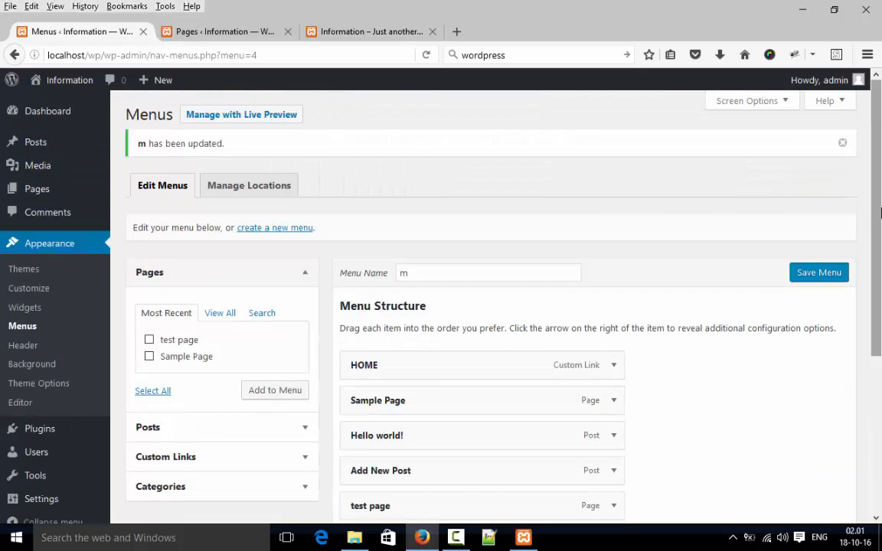
pyautogui.scroll(-5, 881, 216)
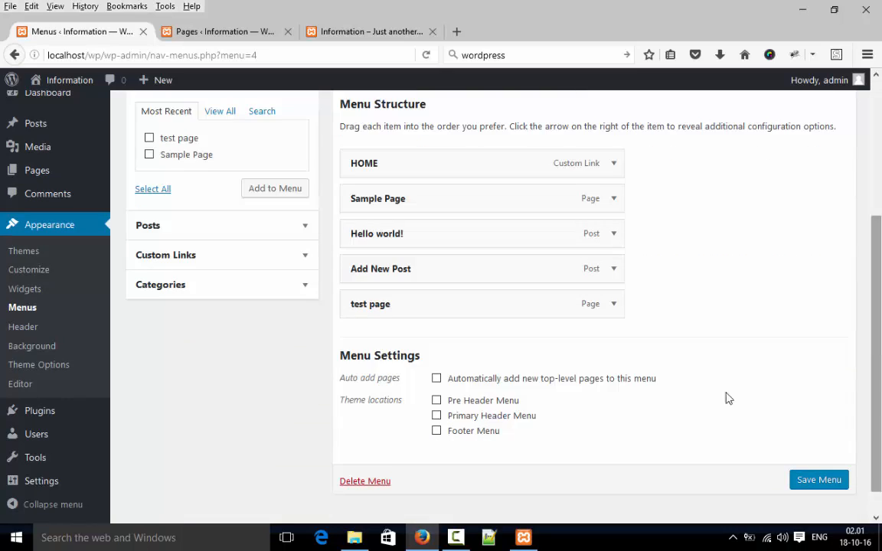
pyautogui.click(435, 402)
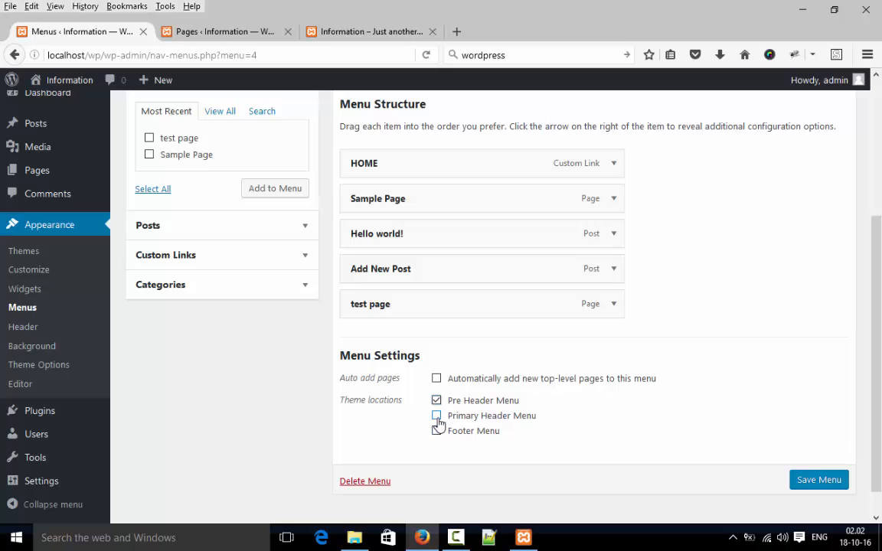
pyautogui.click(436, 417)
pyautogui.moveTo(878, 305); pyautogui.dragTo(876, 285)
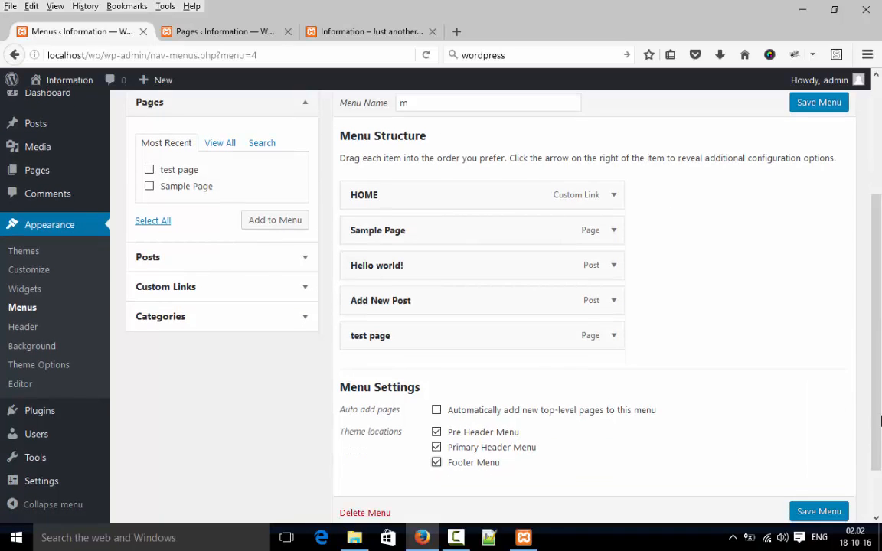
pyautogui.click(815, 515)
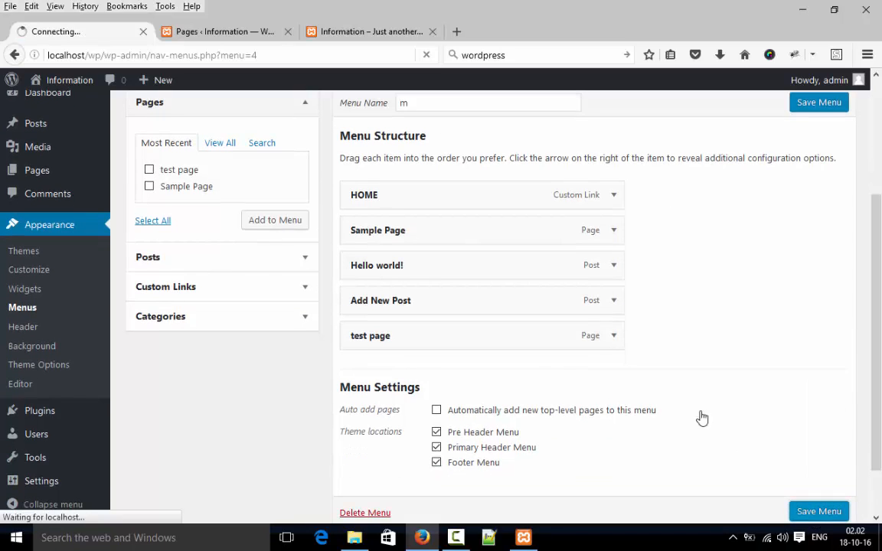
# Step: Close the Pages browser tab, reload the front page at localhost/wp/ and examine its header and footer menus
pyautogui.click(287, 31)
pyautogui.click(264, 34)
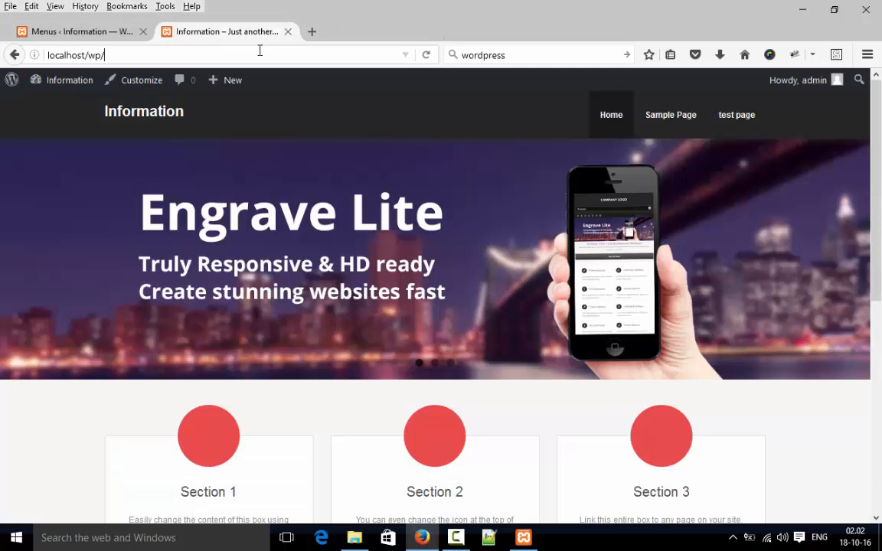
pyautogui.click(260, 50)
pyautogui.press('Return')
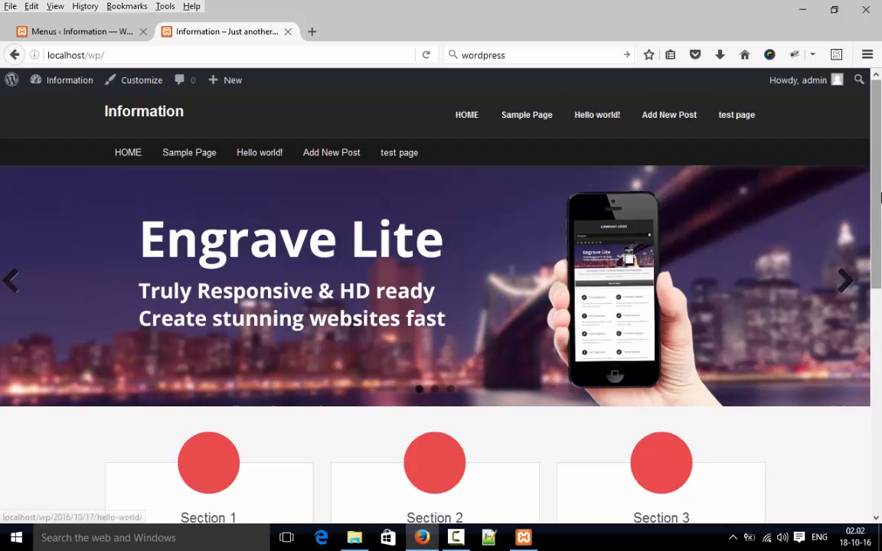
pyautogui.moveTo(877, 265); pyautogui.dragTo(880, 487)
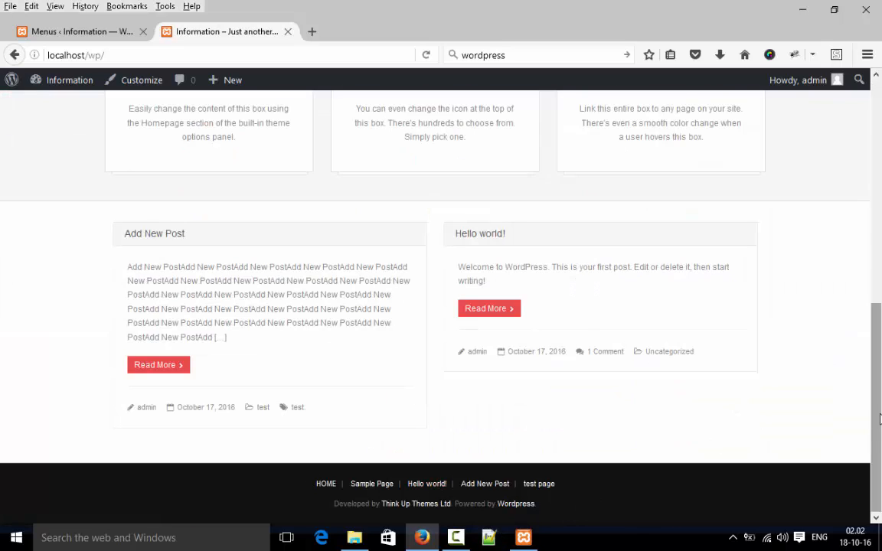
pyautogui.moveTo(872, 394); pyautogui.dragTo(804, 126)
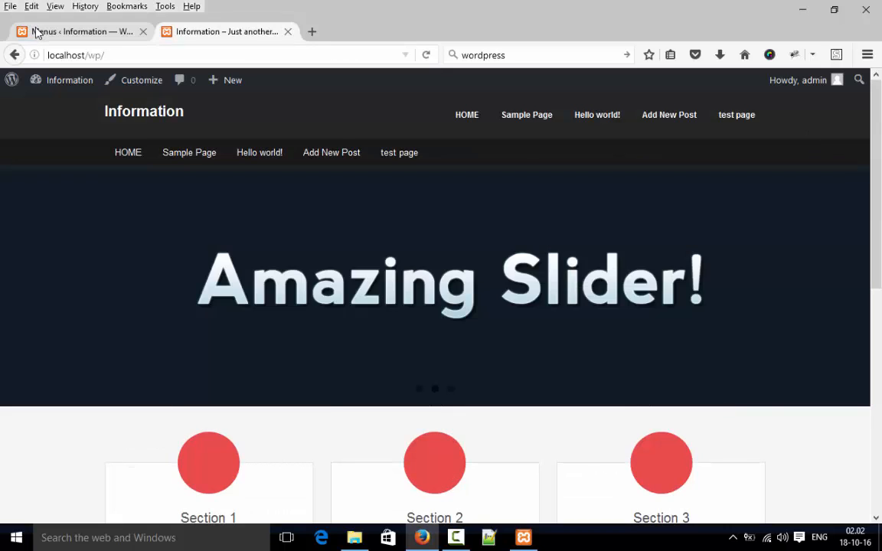
# Step: Open the theme customizer from the site's appearance settings in a new browser tab and switch to it
pyautogui.click(32, 31)
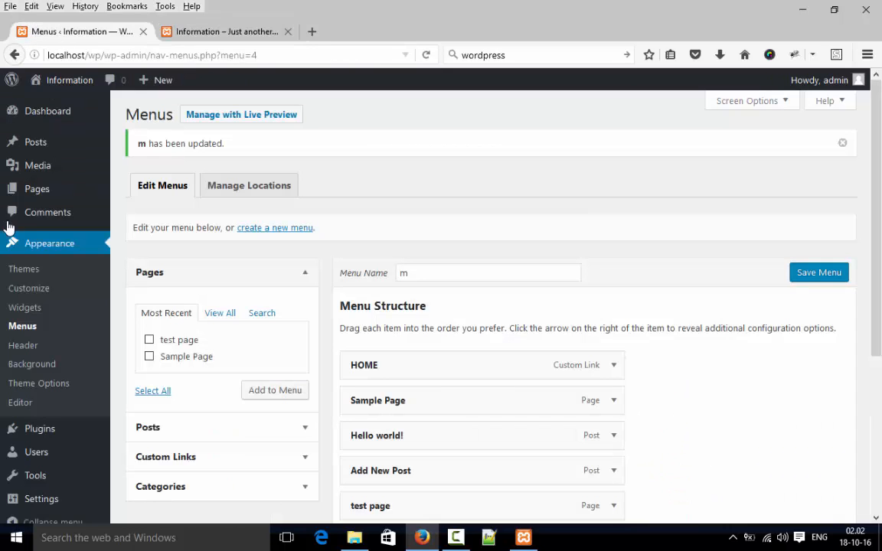
pyautogui.rightClick(31, 295)
pyautogui.click(65, 298)
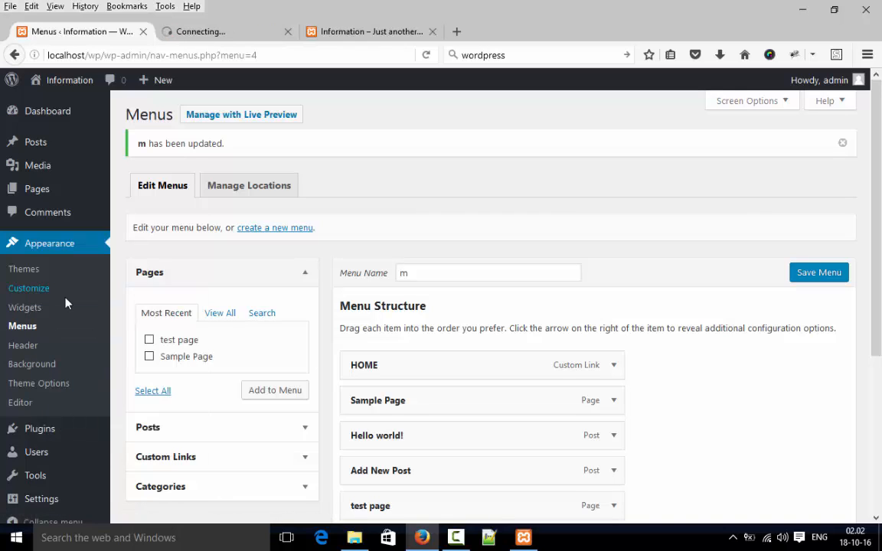
pyautogui.click(339, 33)
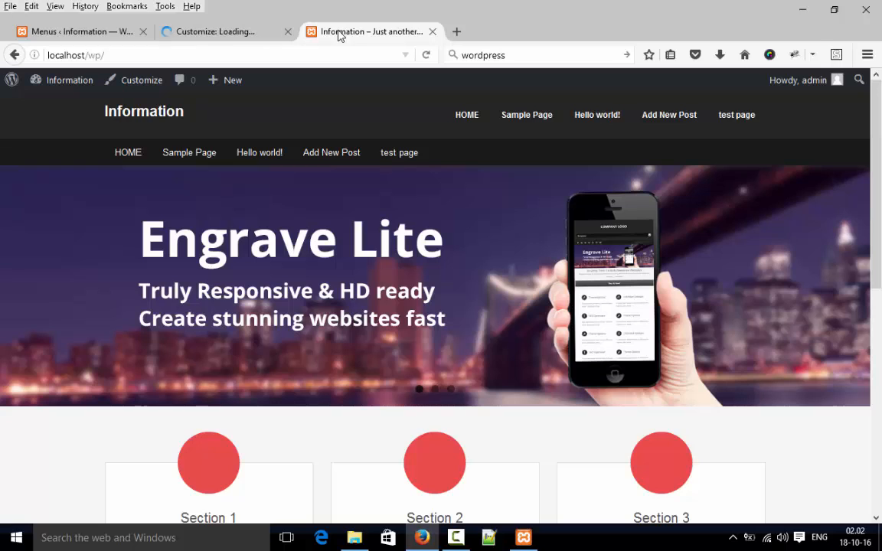
pyautogui.click(216, 31)
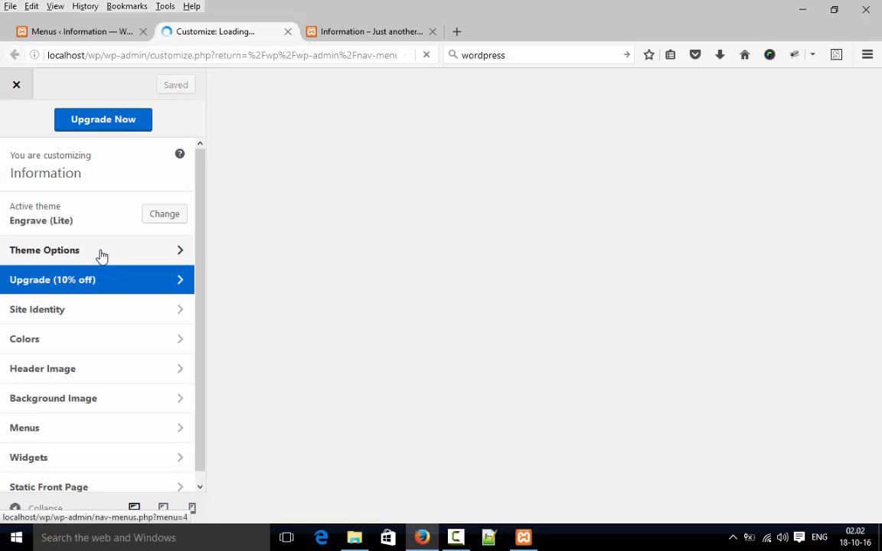
# Step: Set the site's background color to the green palette color #81d742 in the customizer's color settings
pyautogui.click(98, 343)
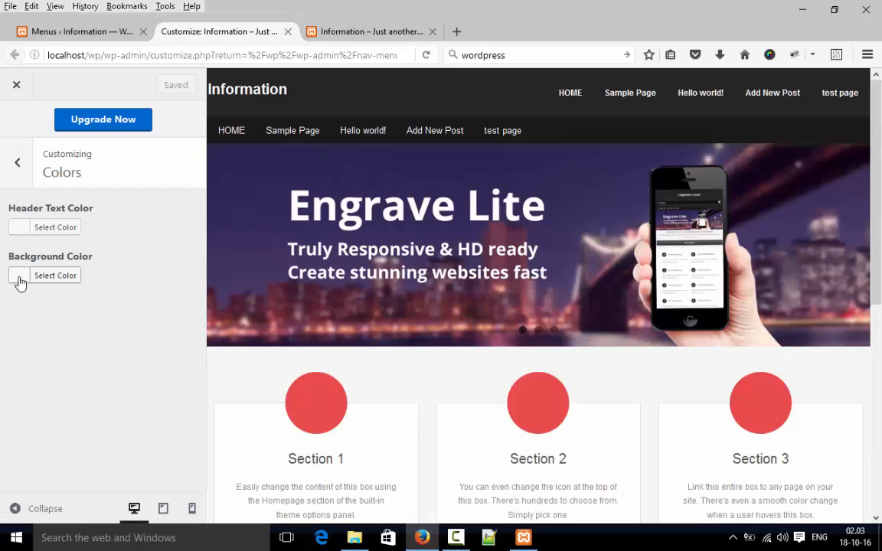
pyautogui.click(20, 277)
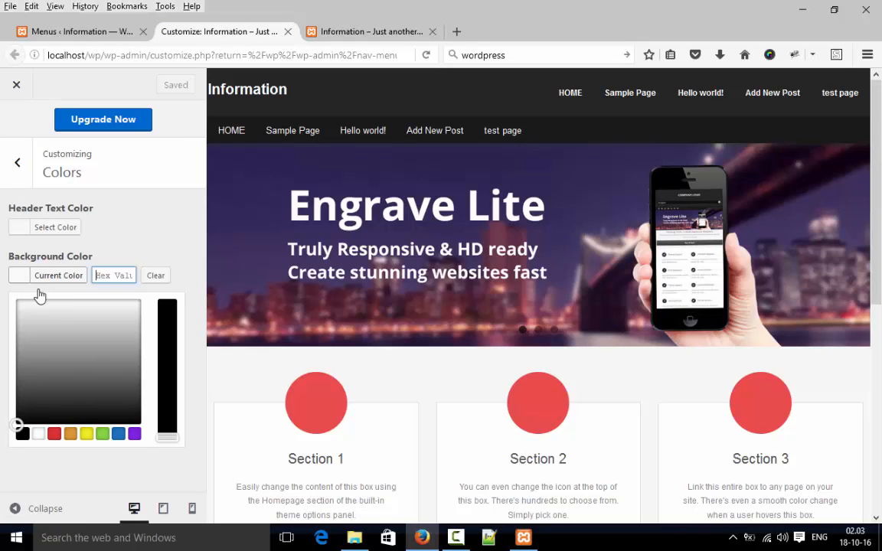
pyautogui.click(109, 435)
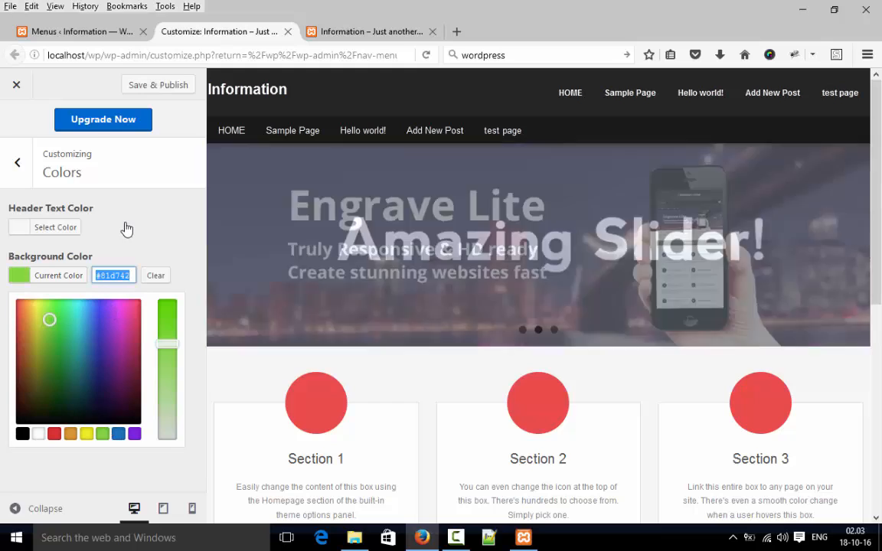
pyautogui.click(88, 227)
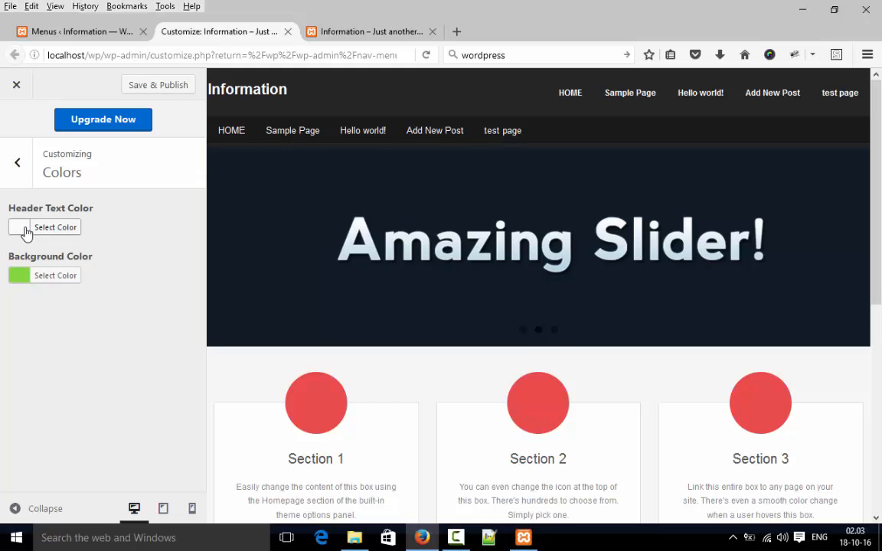
# Step: Set the header text color to the purple palette color #8224e3 and check the site preview
pyautogui.click(23, 229)
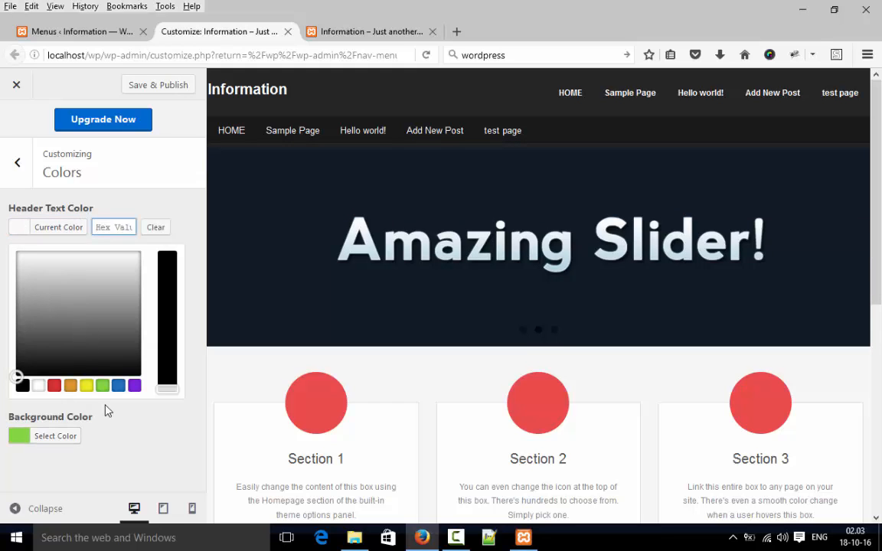
pyautogui.click(134, 387)
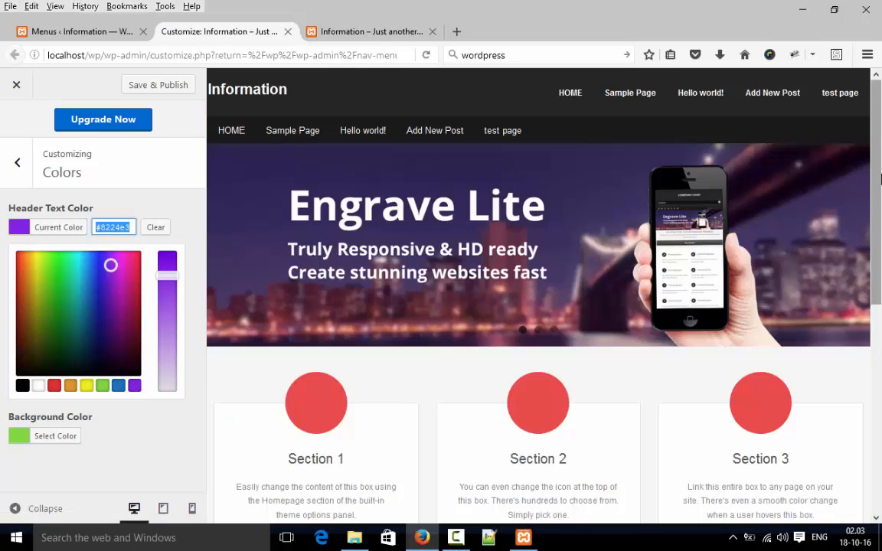
pyautogui.scroll(-5, 420, 318)
pyautogui.scroll(5, 840, 132)
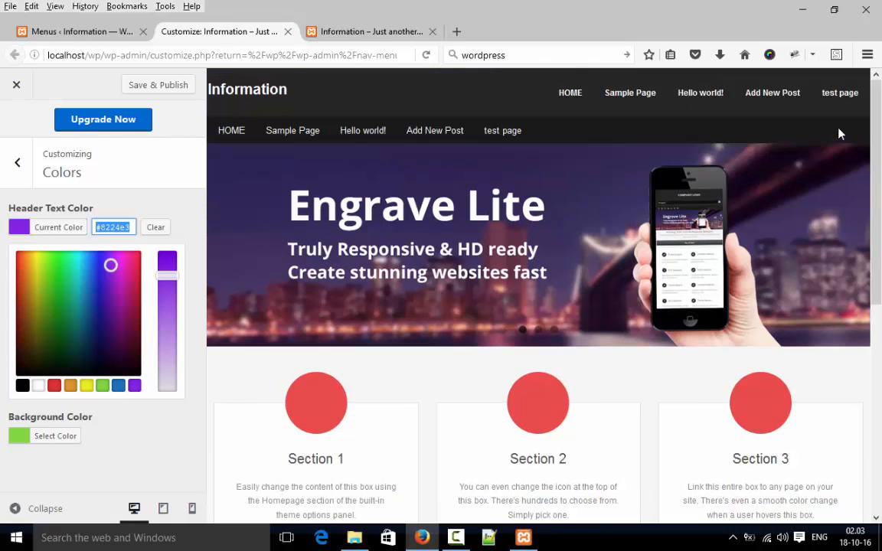
# Step: Leave the color settings, view the customizer's Menus section, and return to look over the list of customizer sections
pyautogui.click(13, 166)
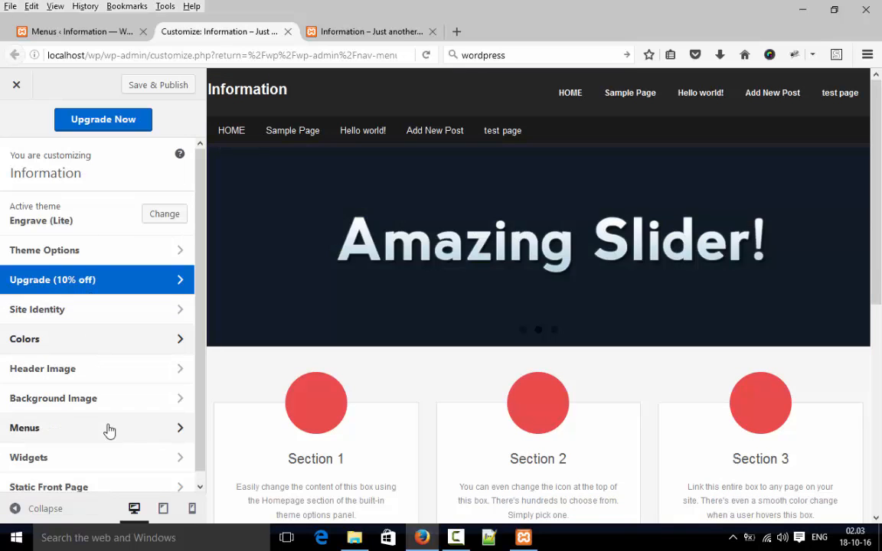
pyautogui.click(109, 430)
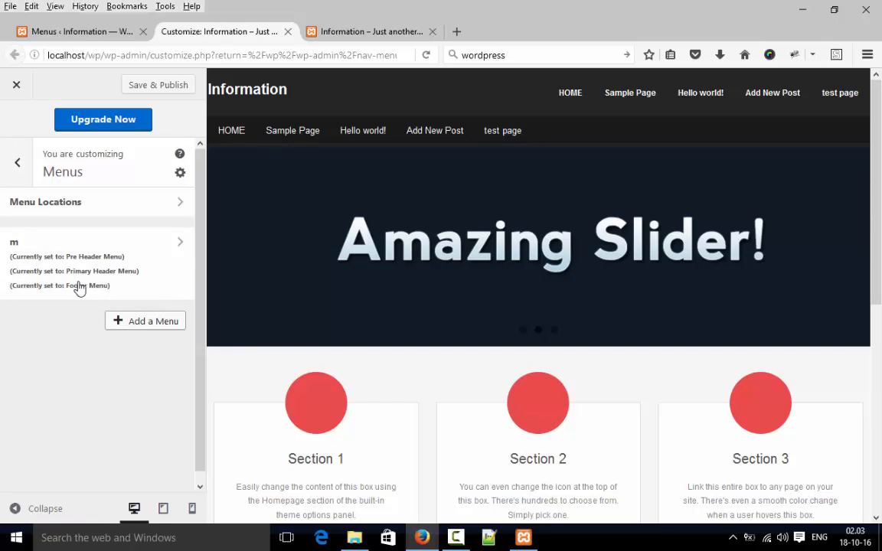
pyautogui.click(17, 164)
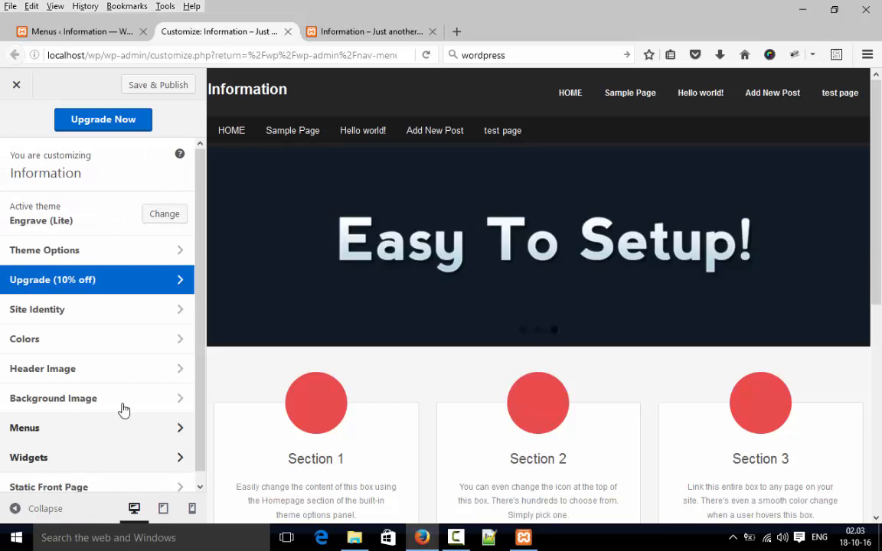
pyautogui.scroll(-1, 204, 402)
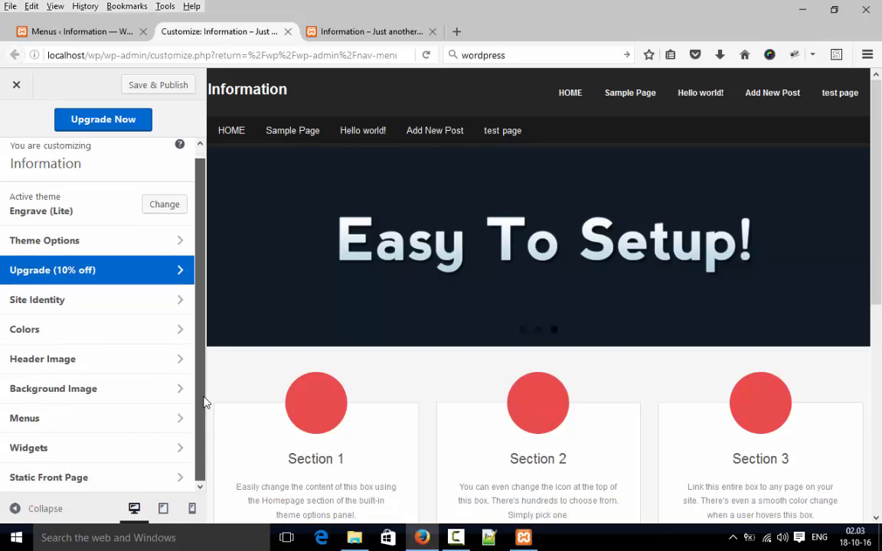
pyautogui.scroll(1, 207, 359)
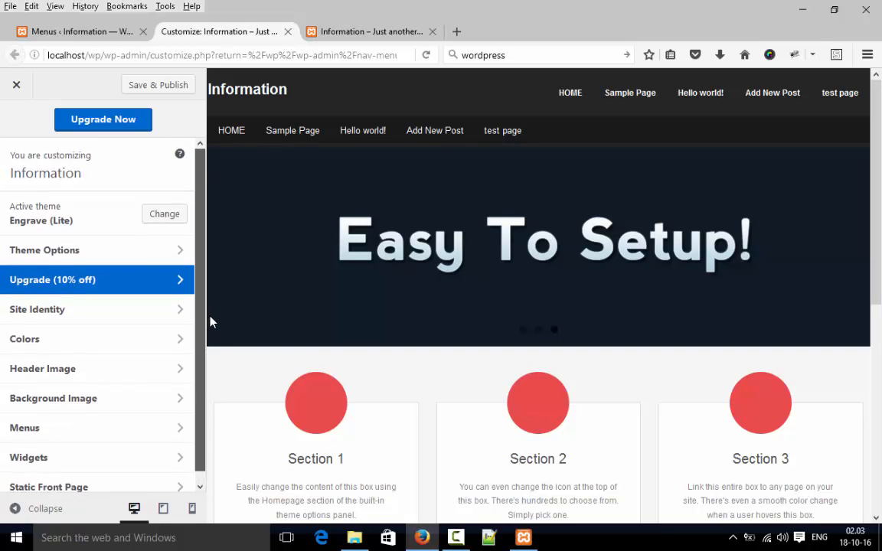
# Step: Enable the Flickr, LinkedIn and Google+ profile links in the Header section of the customizer's theme options
pyautogui.click(141, 260)
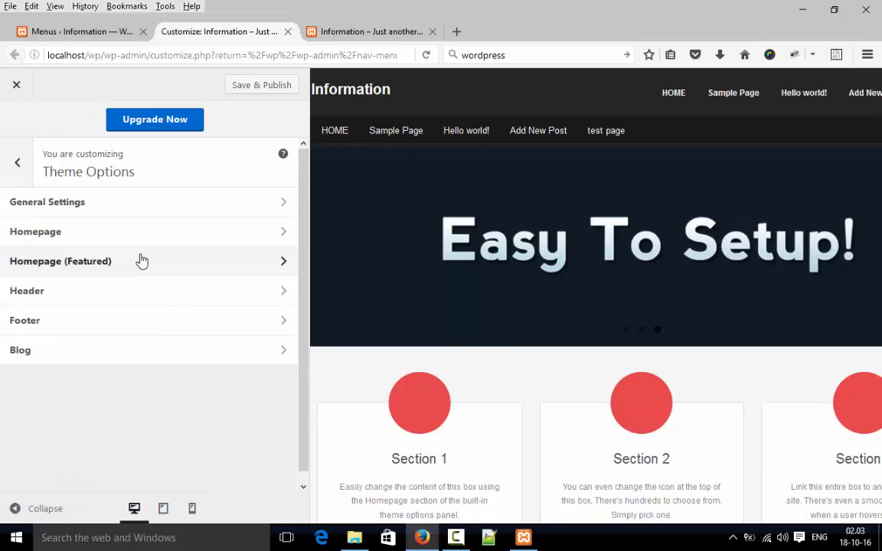
pyautogui.click(131, 296)
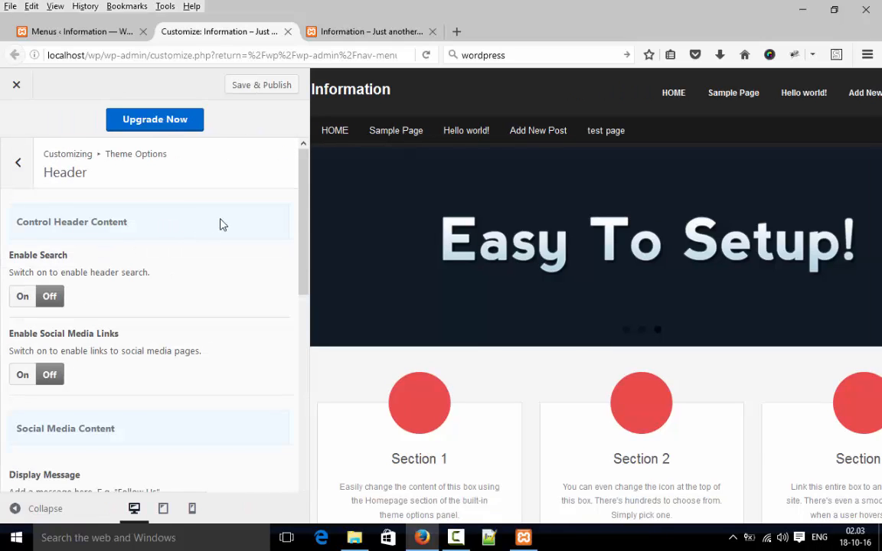
pyautogui.scroll(-5, 273, 245)
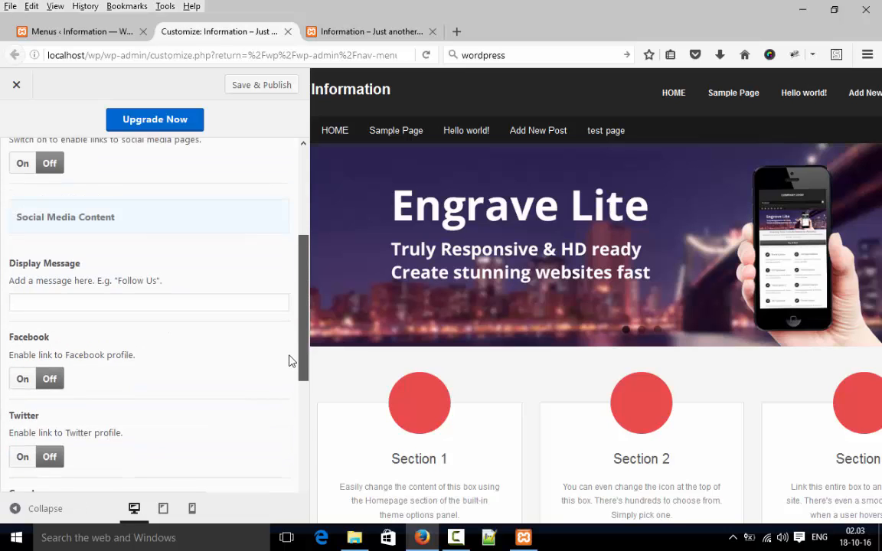
pyautogui.scroll(-1, 279, 390)
pyautogui.scroll(-1, 279, 395)
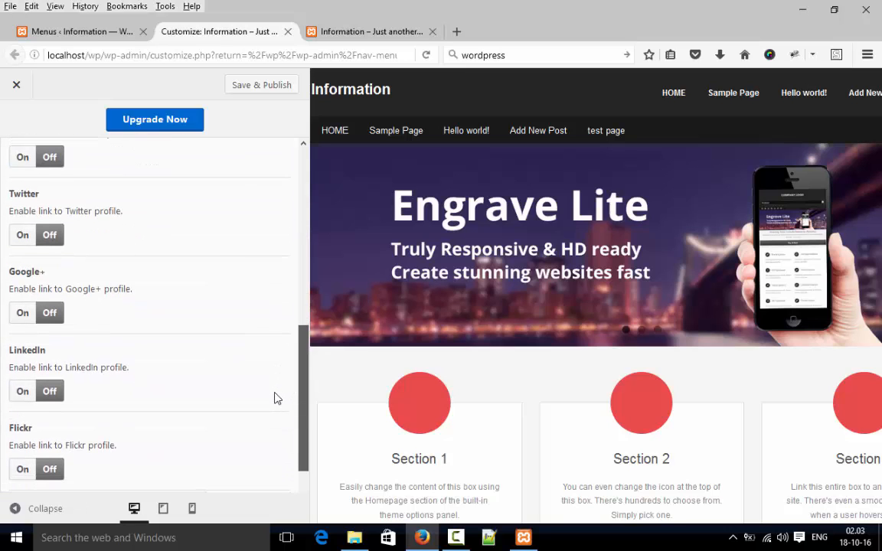
pyautogui.click(20, 457)
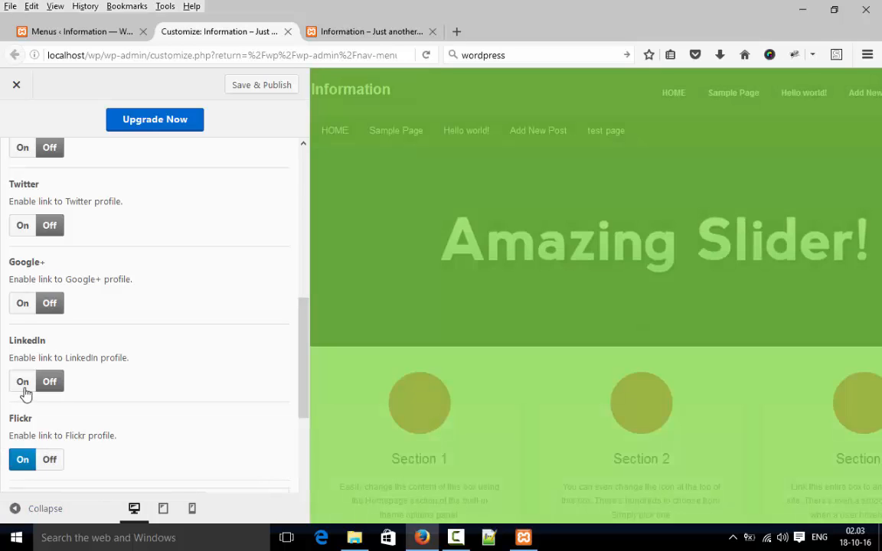
pyautogui.click(24, 386)
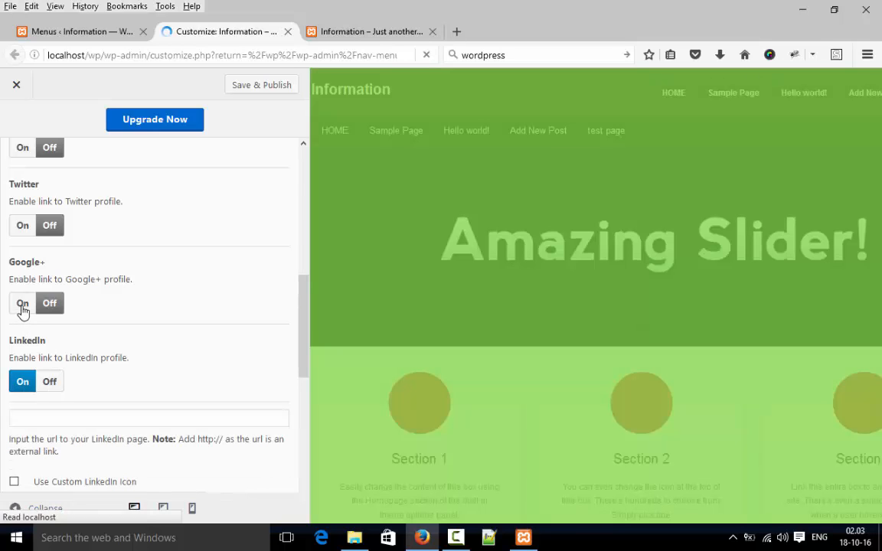
pyautogui.click(22, 304)
pyautogui.click(42, 345)
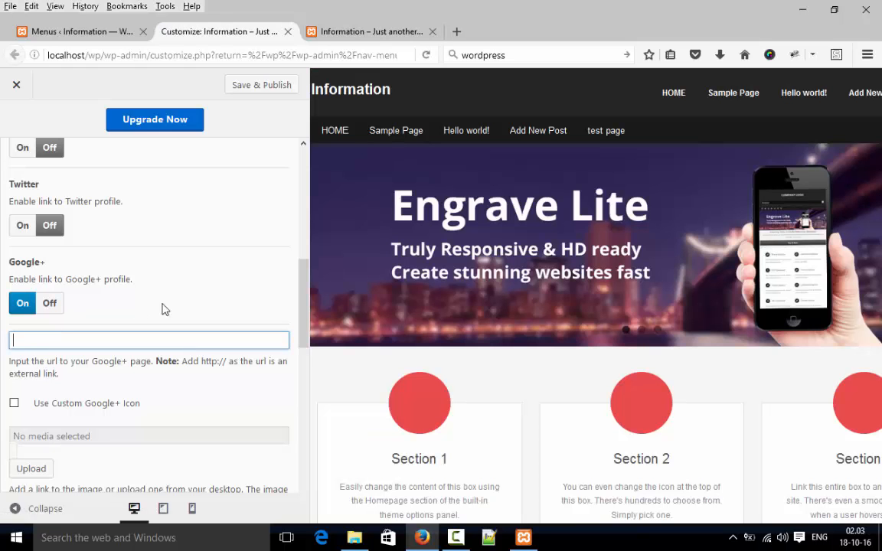
# Step: Close the customizer and leave the page without saving the changes
pyautogui.scroll(5, 289, 173)
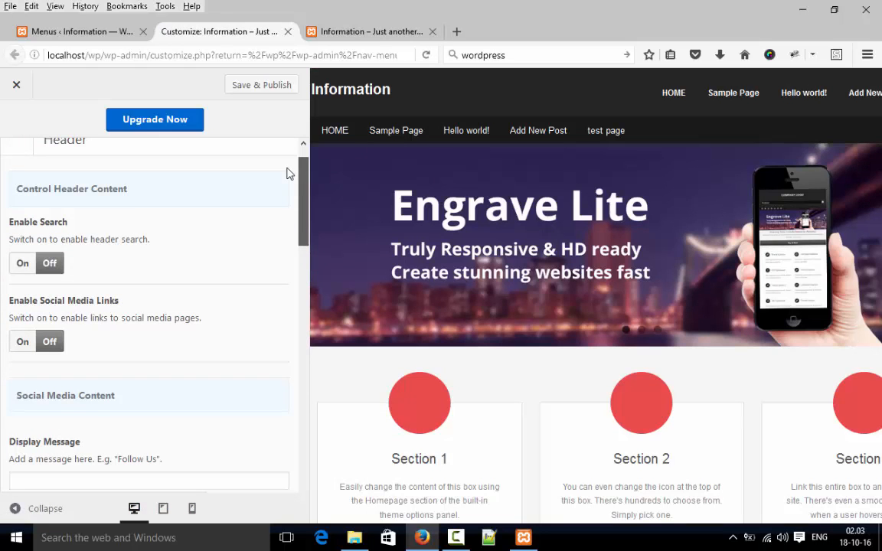
pyautogui.click(18, 90)
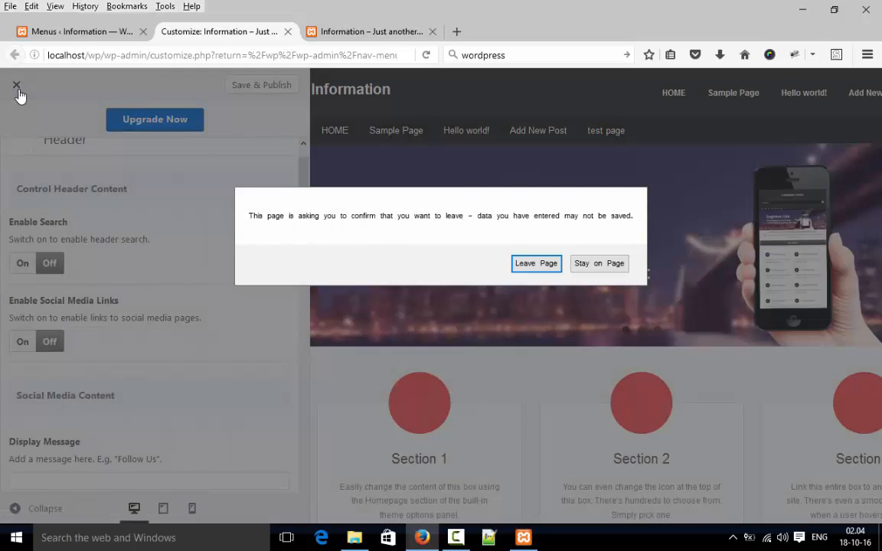
pyautogui.click(549, 269)
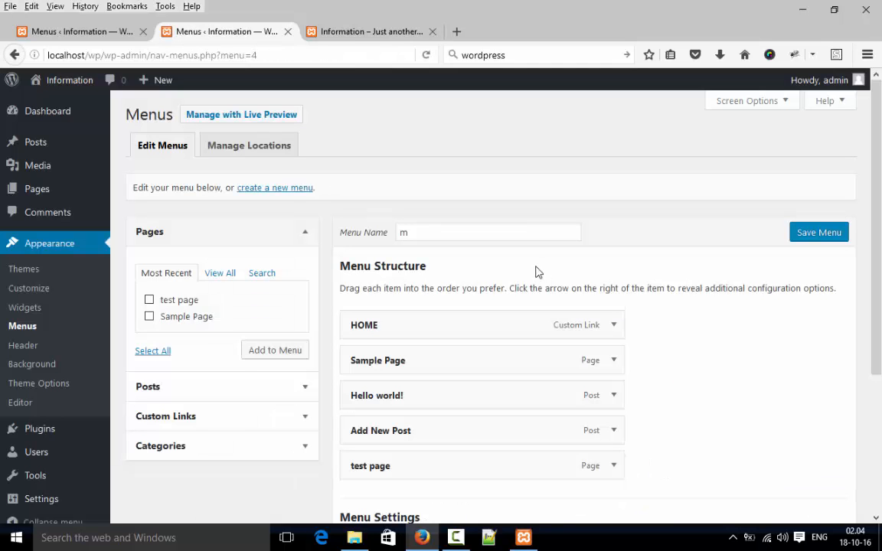
# Step: Open the Theme Options page in the site's appearance settings and read its information about the new options panel
pyautogui.click(23, 346)
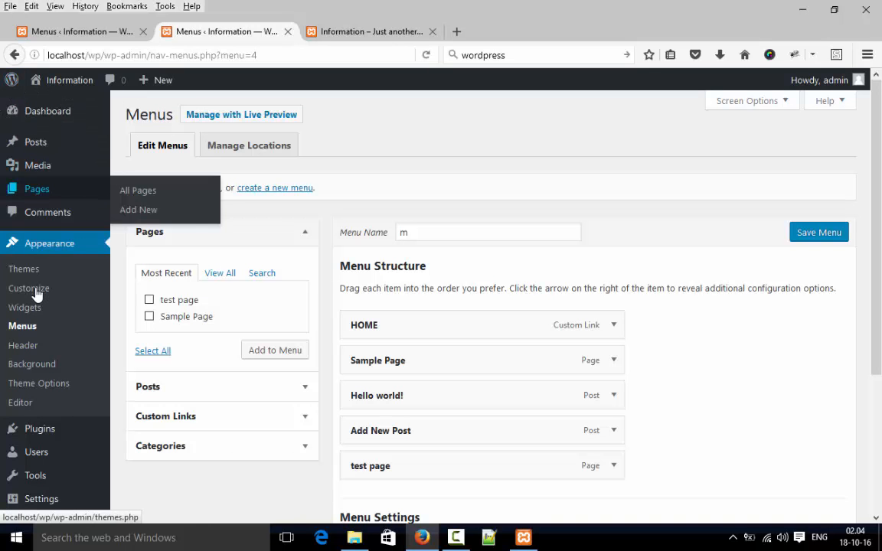
pyautogui.click(47, 388)
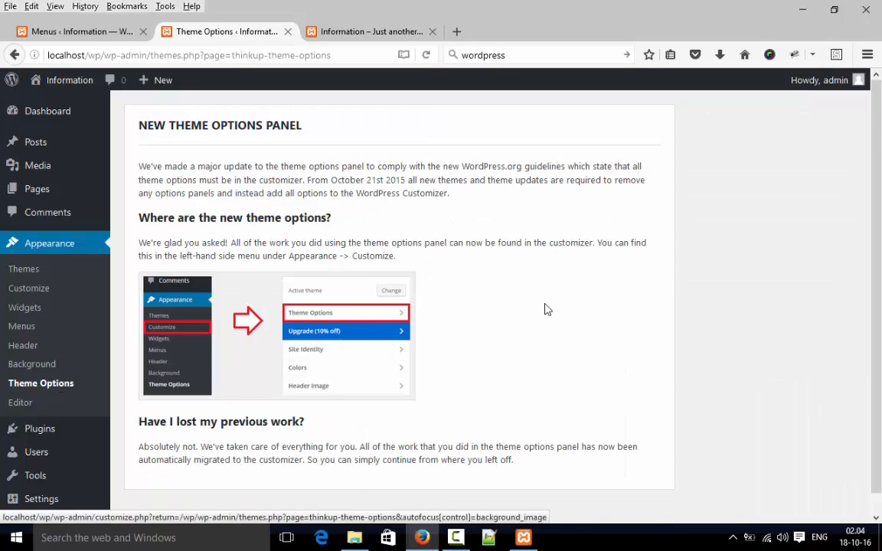
pyautogui.scroll(-1, 879, 249)
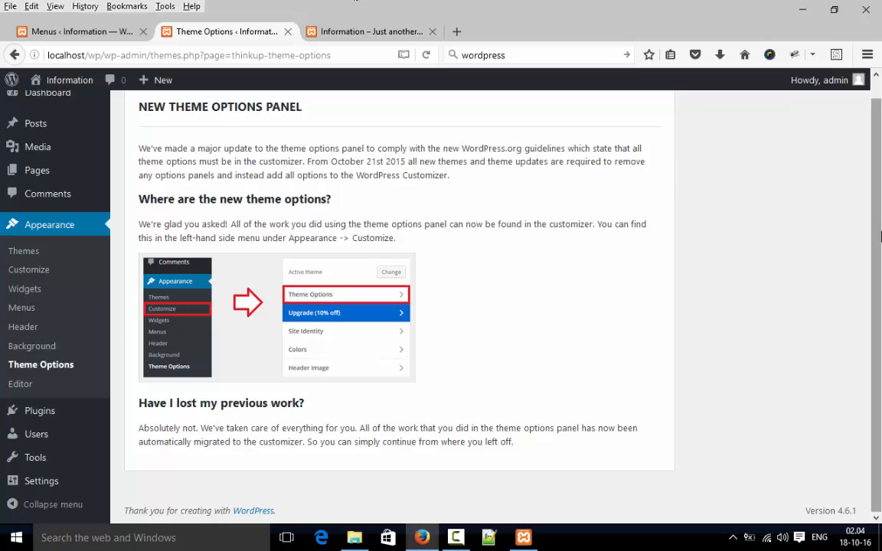
pyautogui.scroll(1, 878, 229)
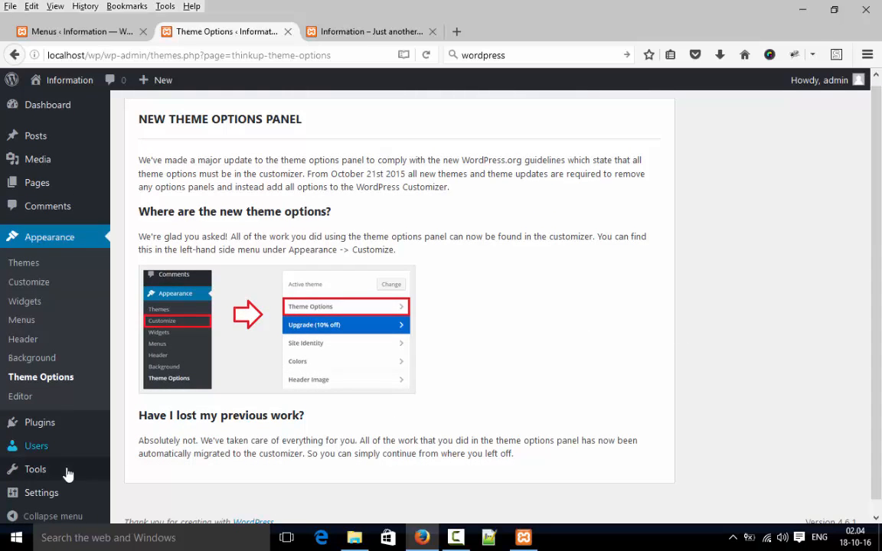
# Step: Open the list of installed plugins and go on to the page for adding new plugins
pyautogui.moveTo(50, 421)
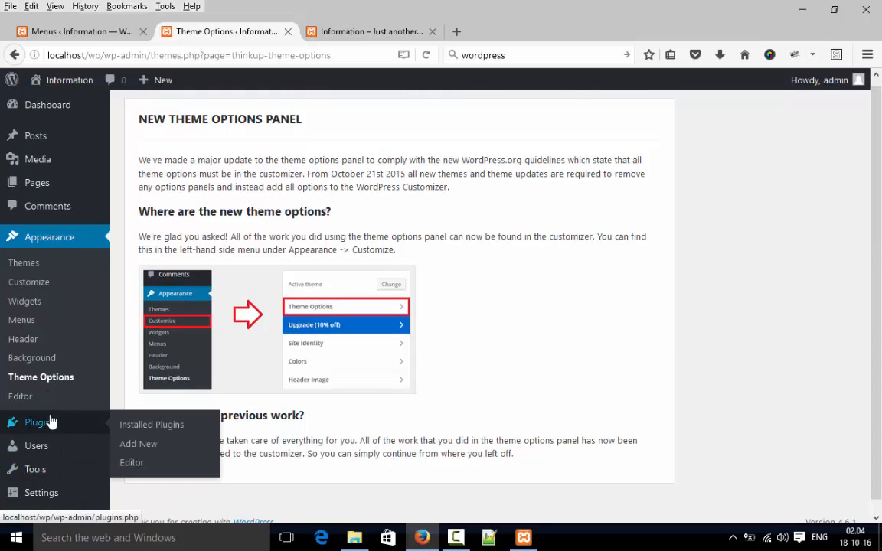
pyautogui.click(146, 432)
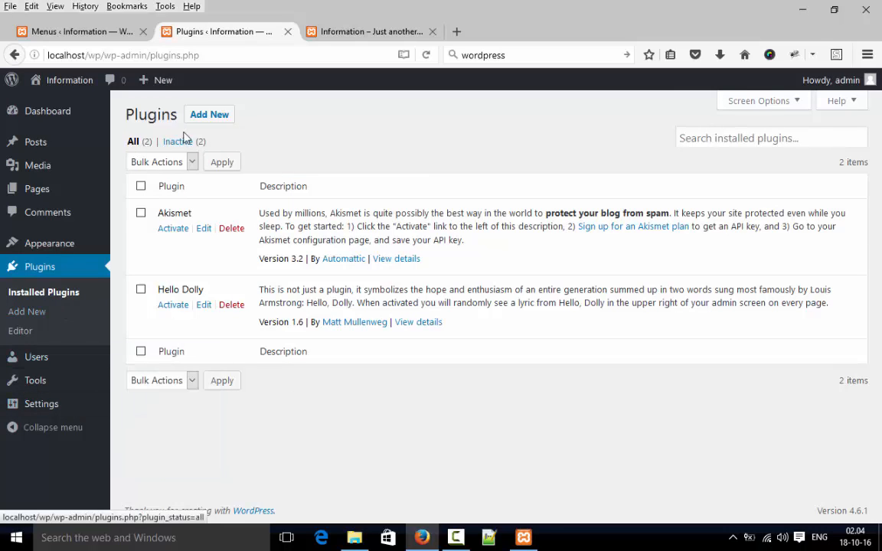
pyautogui.click(211, 116)
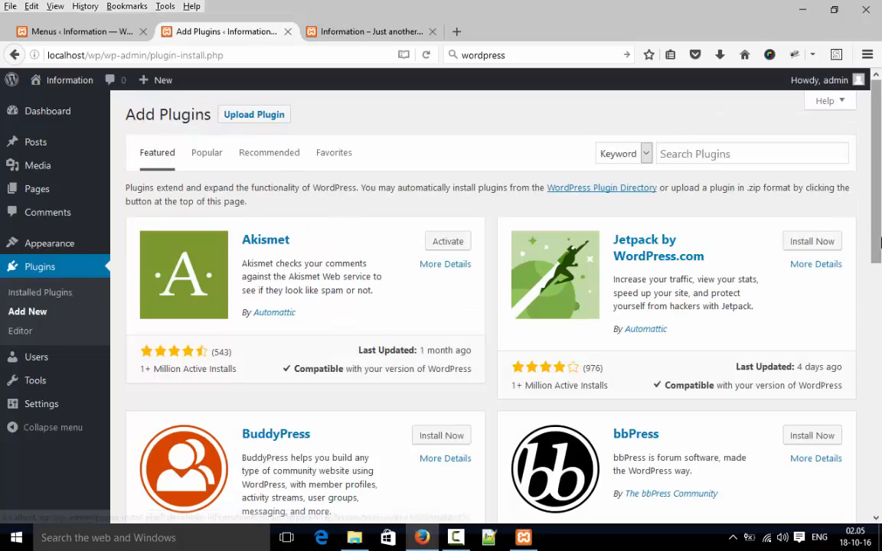
# Step: Search the plugin directory for "contact form 7" and install the Contact Form 7 plugin
pyautogui.click(672, 154)
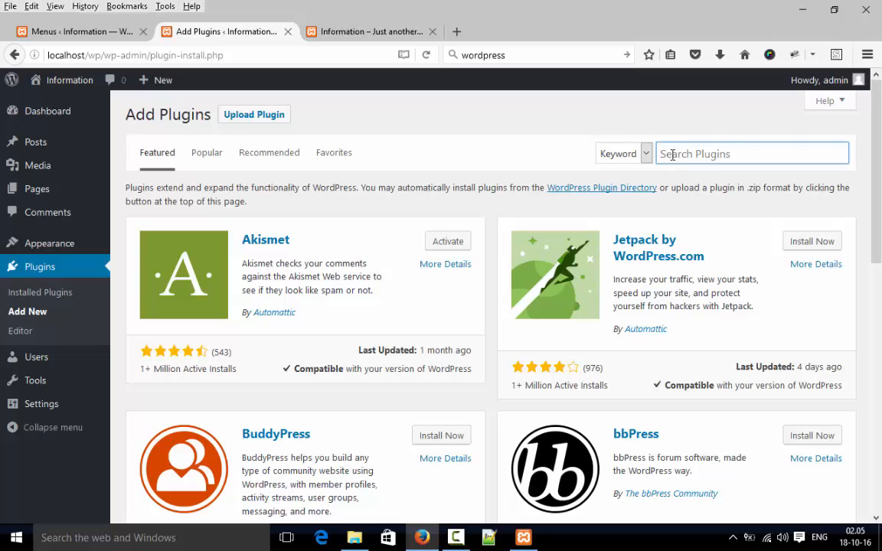
pyautogui.write('contact')
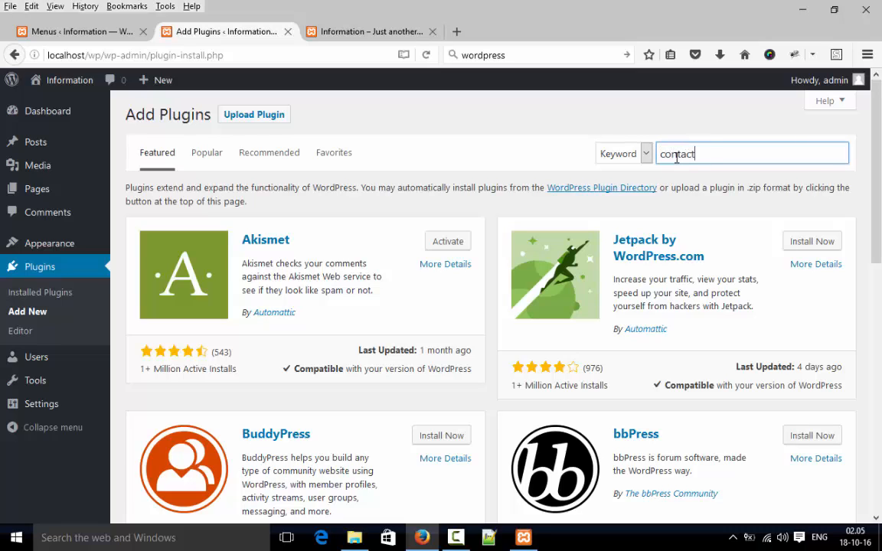
pyautogui.write('form')
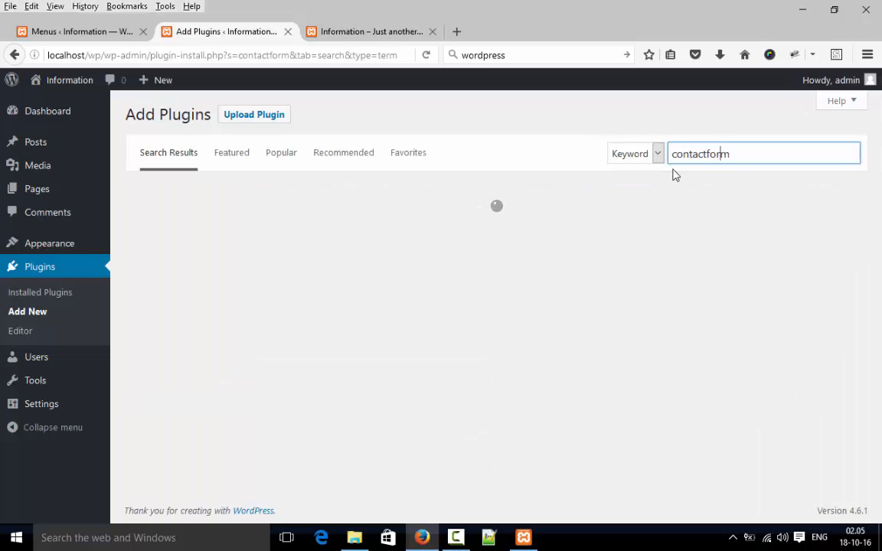
pyautogui.press('Left')
pyautogui.press('Left')
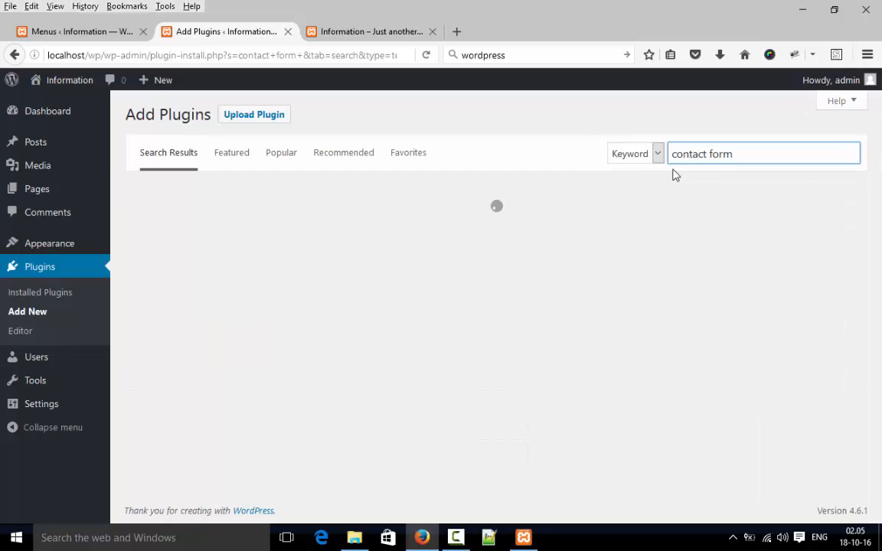
pyautogui.write('7')
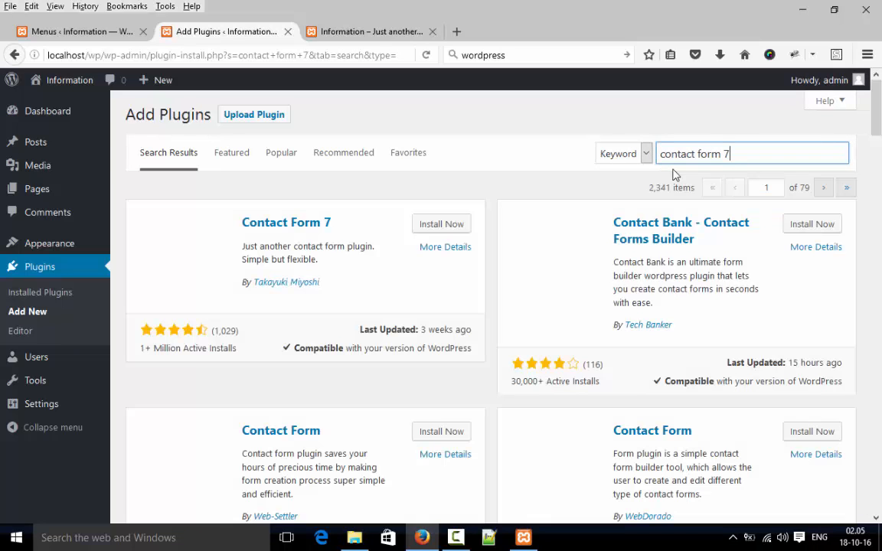
pyautogui.click(446, 230)
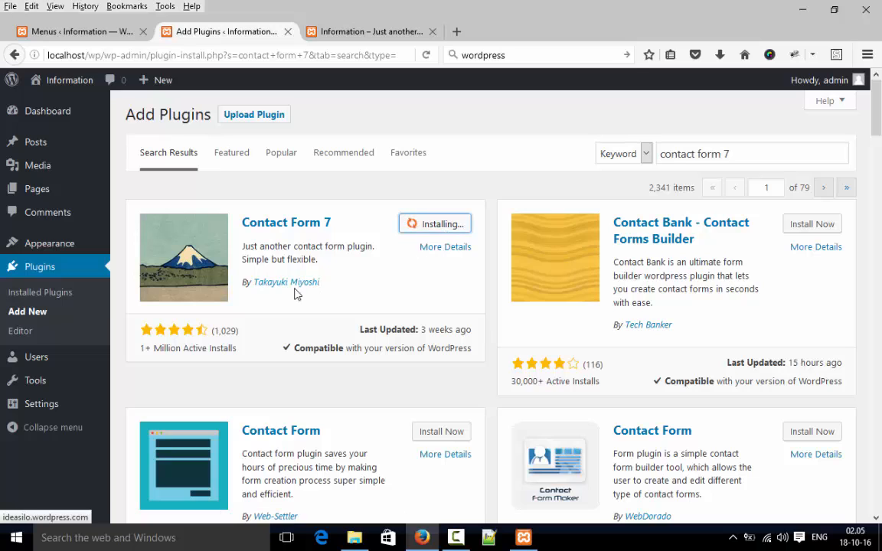
# Step: Open the Contact Form 7 plugin's details in a new browser tab and read through its description
pyautogui.click(435, 253)
pyautogui.rightClick(435, 254)
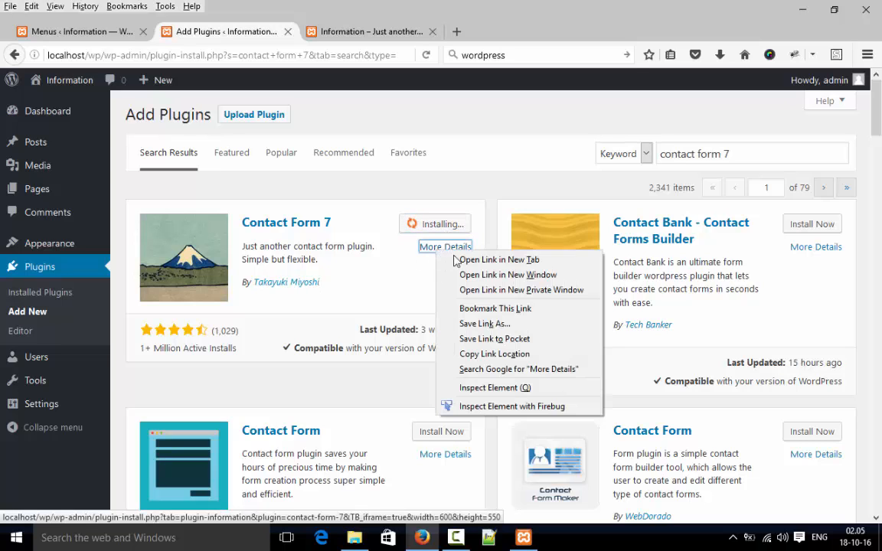
pyautogui.click(459, 258)
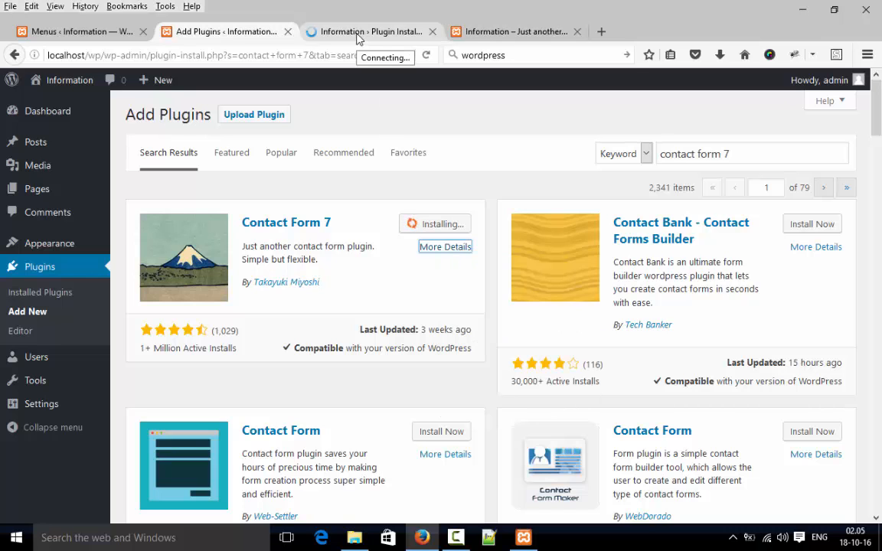
pyautogui.click(357, 35)
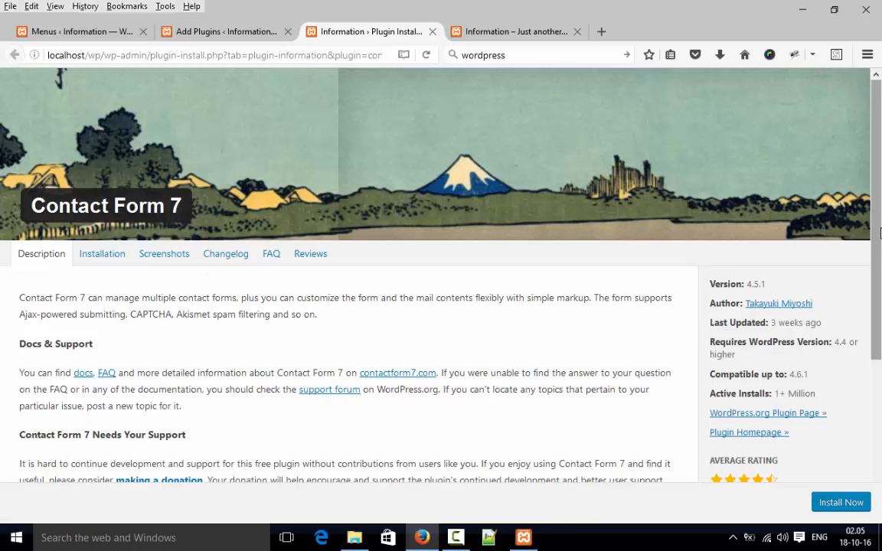
pyautogui.moveTo(879, 229); pyautogui.dragTo(879, 454)
pyautogui.scroll(2, 837, 324)
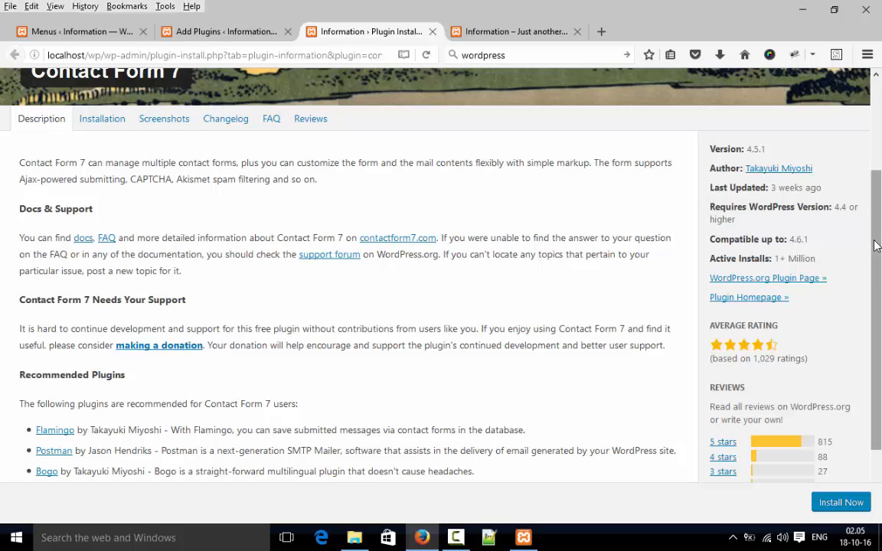
# Step: Switch the Contact Form 7 details page to its screenshots and examine the form editor image
pyautogui.scroll(3, 875, 166)
pyautogui.scroll(1, 874, 157)
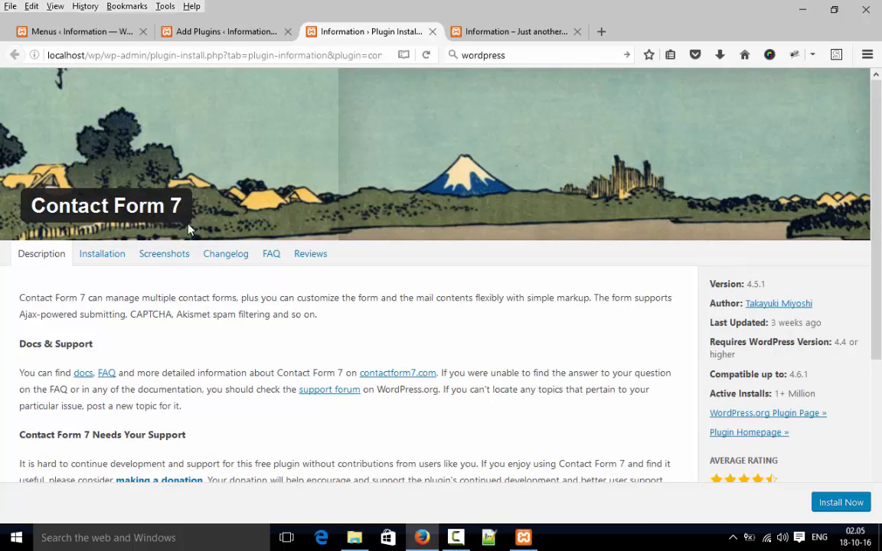
pyautogui.click(163, 255)
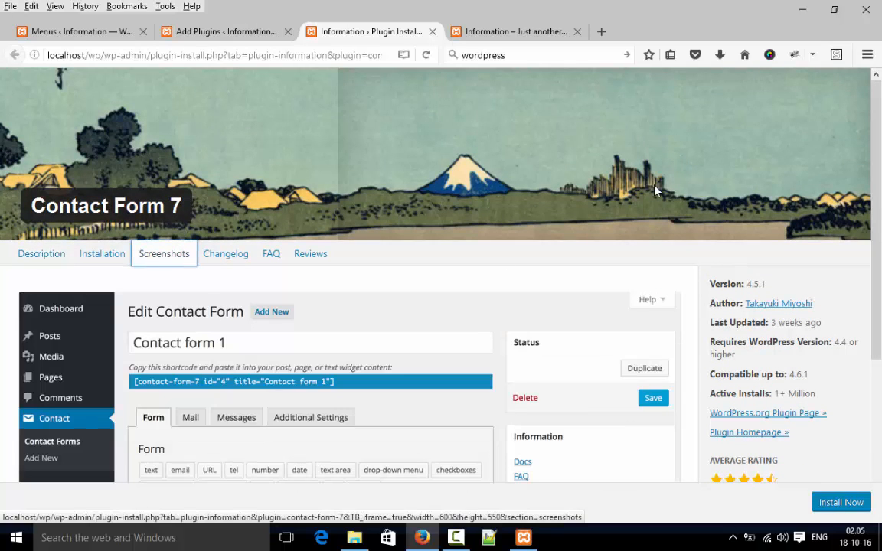
pyautogui.moveTo(880, 122); pyautogui.dragTo(876, 291)
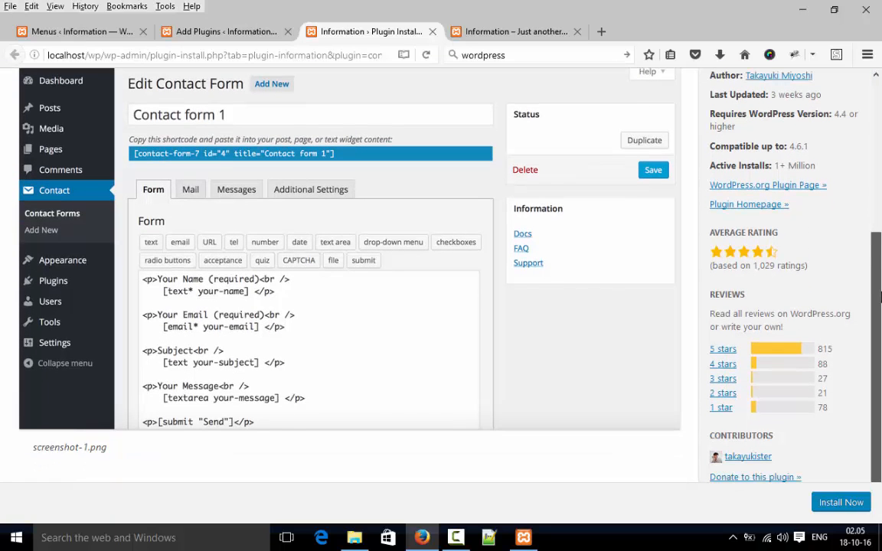
# Step: Return to the plugin search results and activate Contact Form 7
pyautogui.click(208, 31)
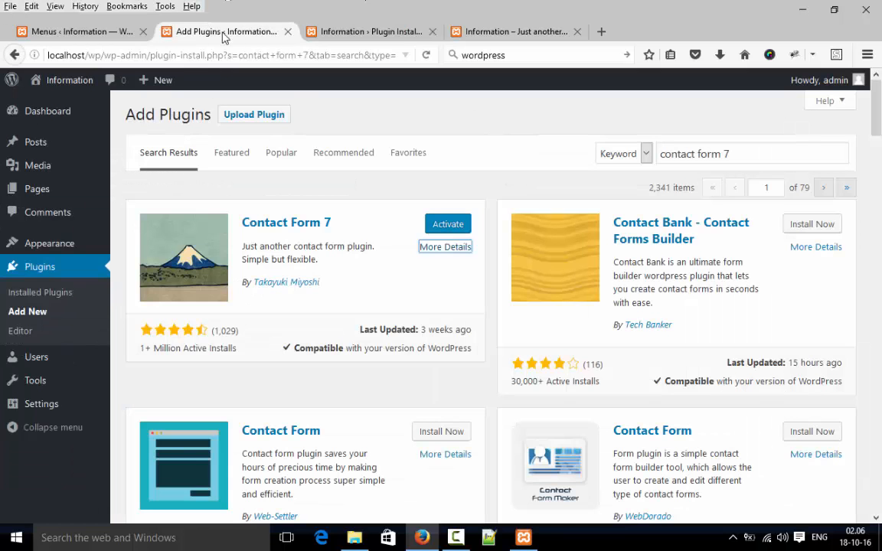
pyautogui.click(450, 227)
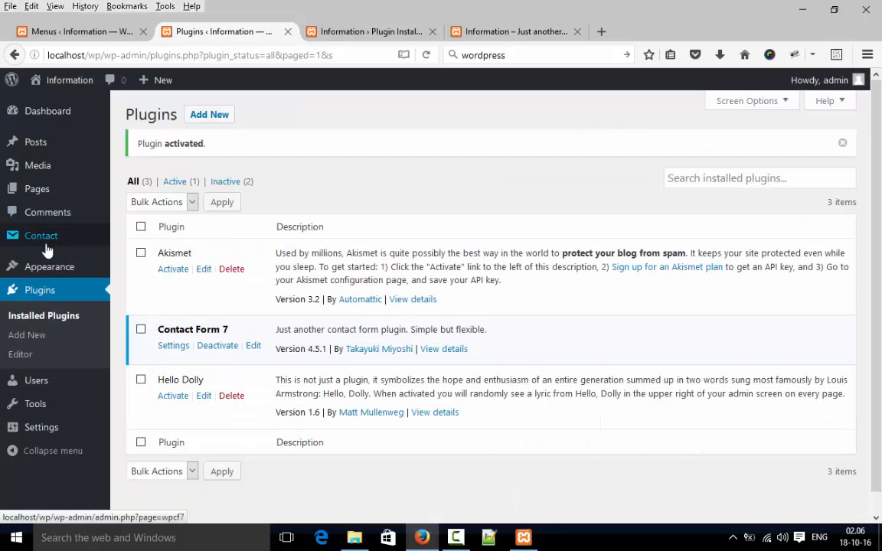
# Step: Open the list of contact forms and copy the shortcode of Contact form 1
pyautogui.moveTo(48, 249)
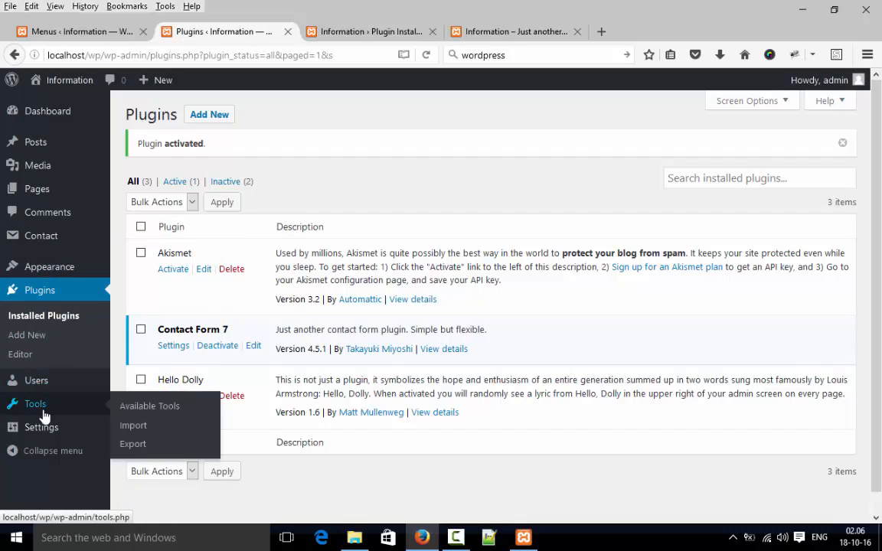
pyautogui.moveTo(47, 433)
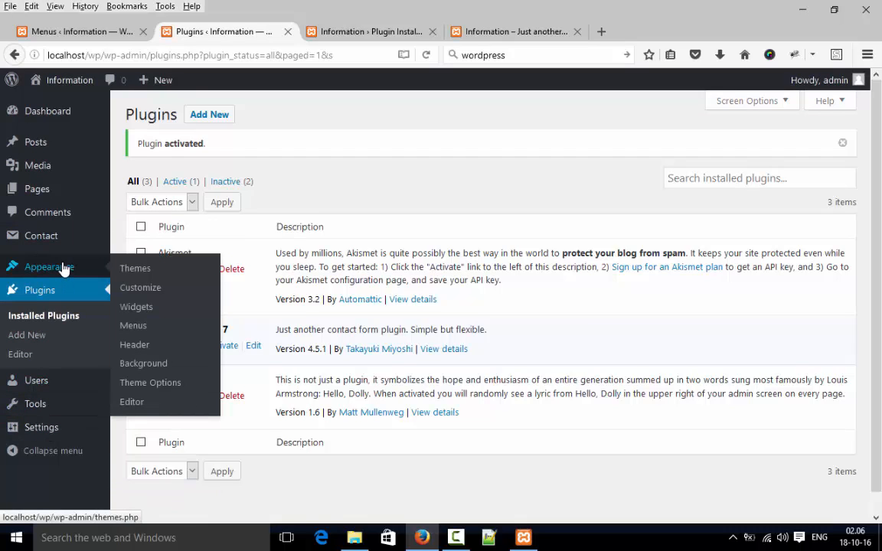
pyautogui.moveTo(79, 236)
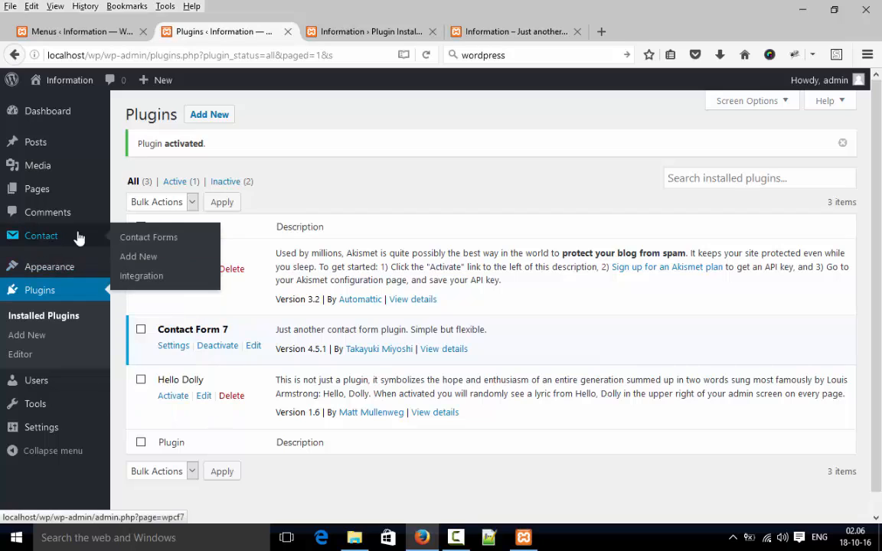
pyautogui.click(134, 241)
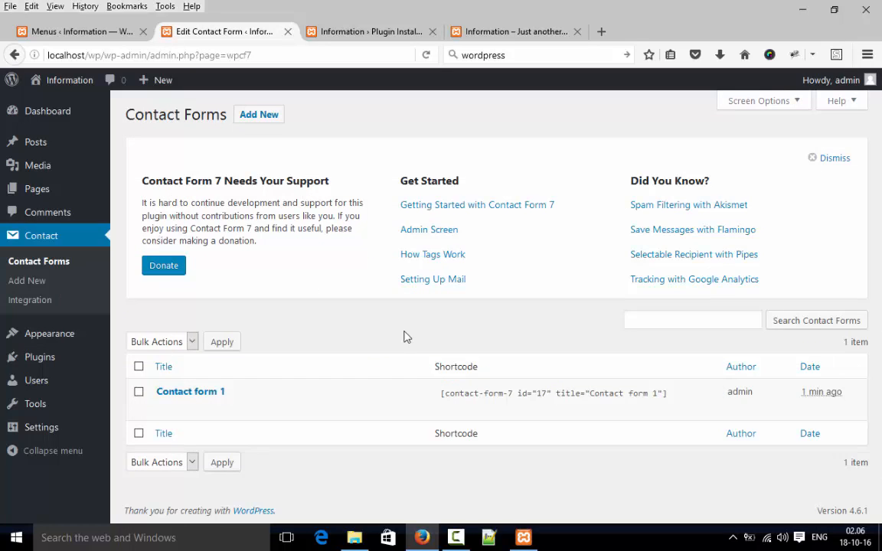
pyautogui.click(461, 394)
pyautogui.hotkey('ctrl', 'c')
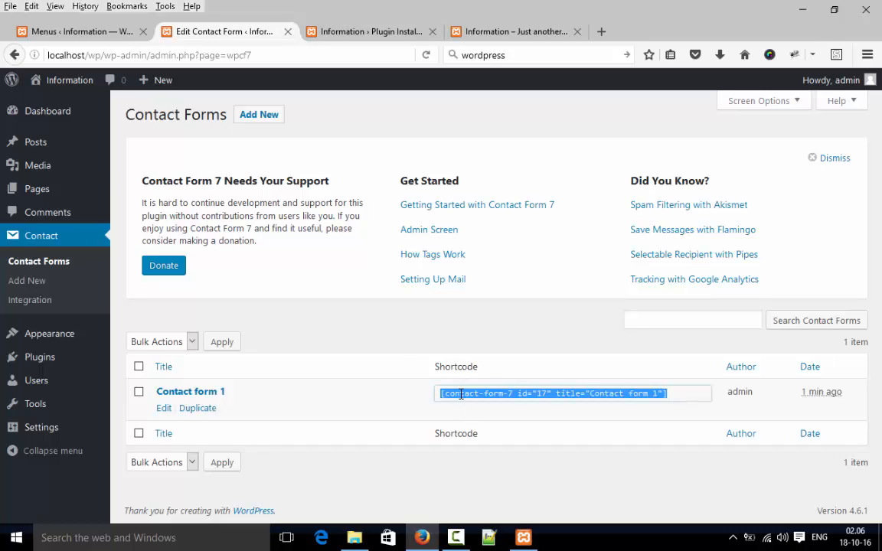
# Step: Close the plugin details tab, visit the site's test page and open it for editing, dismissing the CCleaner update notice
pyautogui.click(378, 33)
pyautogui.click(452, 31)
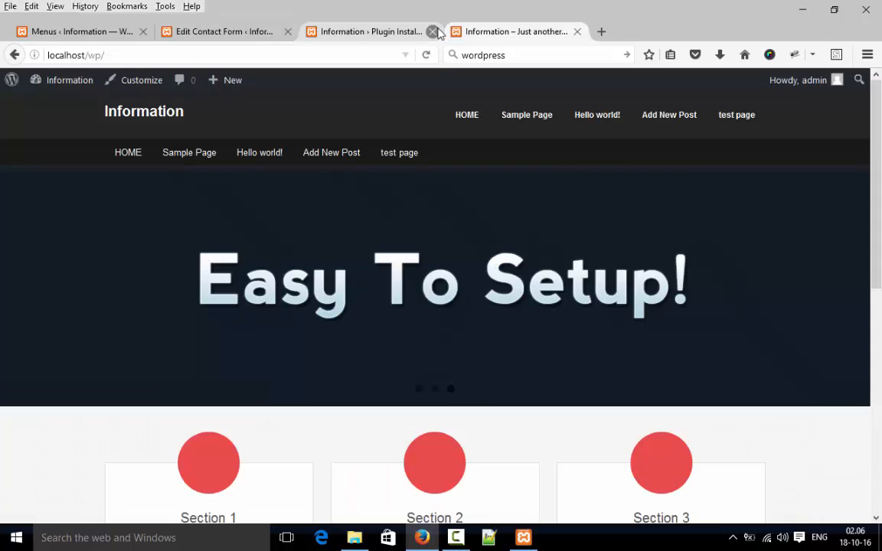
pyautogui.click(432, 32)
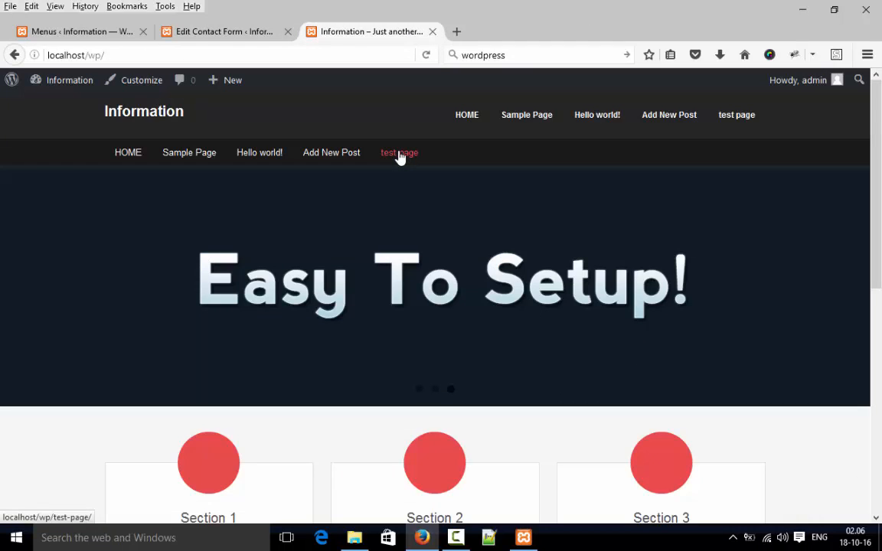
pyautogui.click(398, 154)
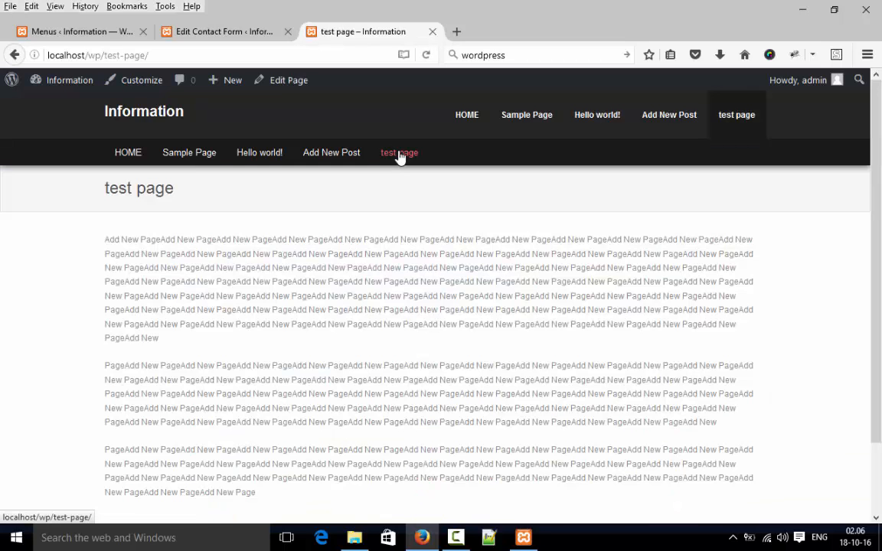
pyautogui.click(288, 90)
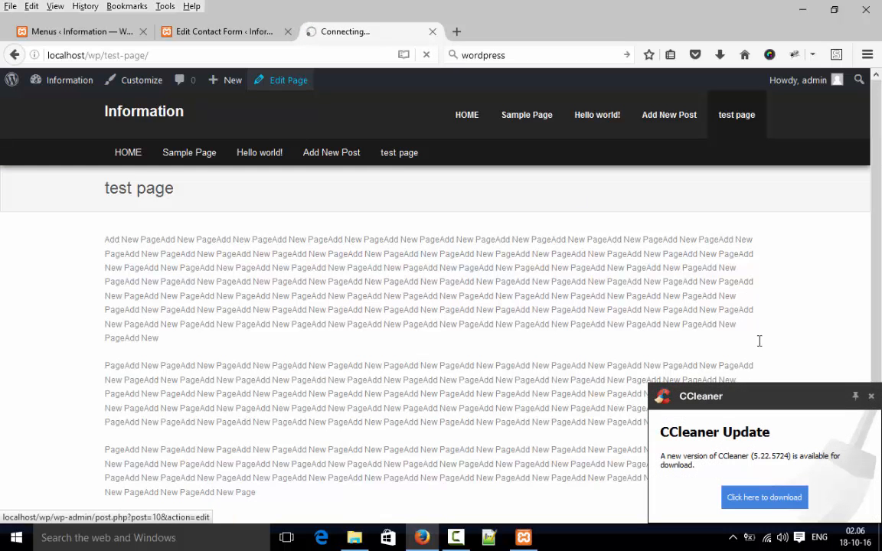
pyautogui.click(870, 396)
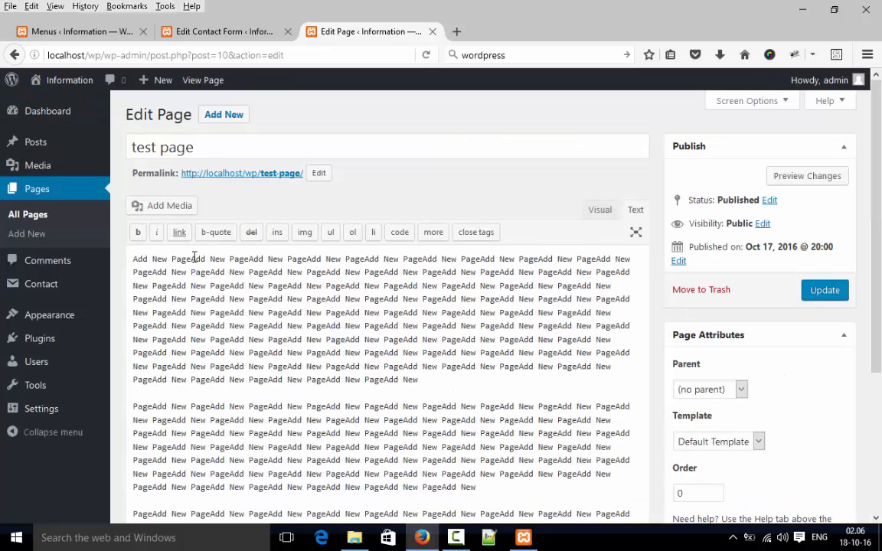
# Step: Paste the shortcode [contact-form-7 id="17" title="Contact form 1"] above the page text, add blank lines after it, and update the page
pyautogui.click(135, 259)
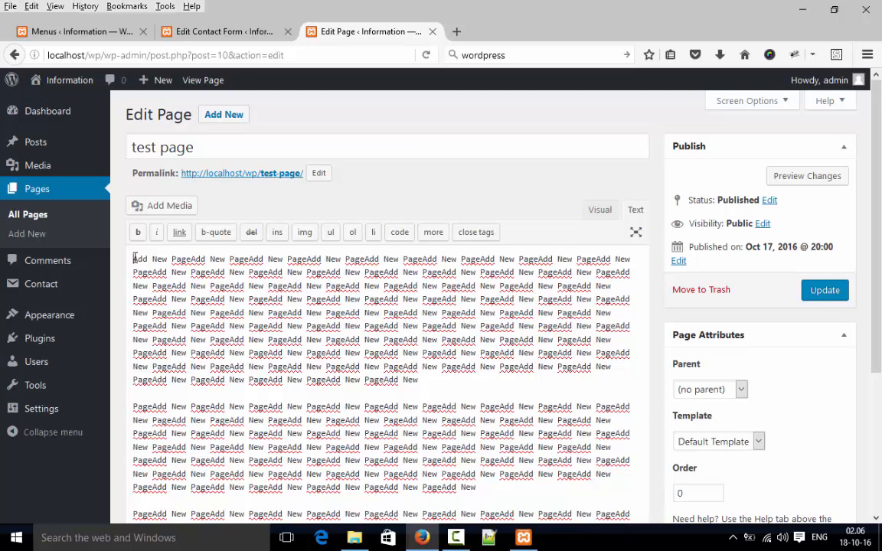
pyautogui.hotkey('ctrl', 'v')
pyautogui.press('Return')
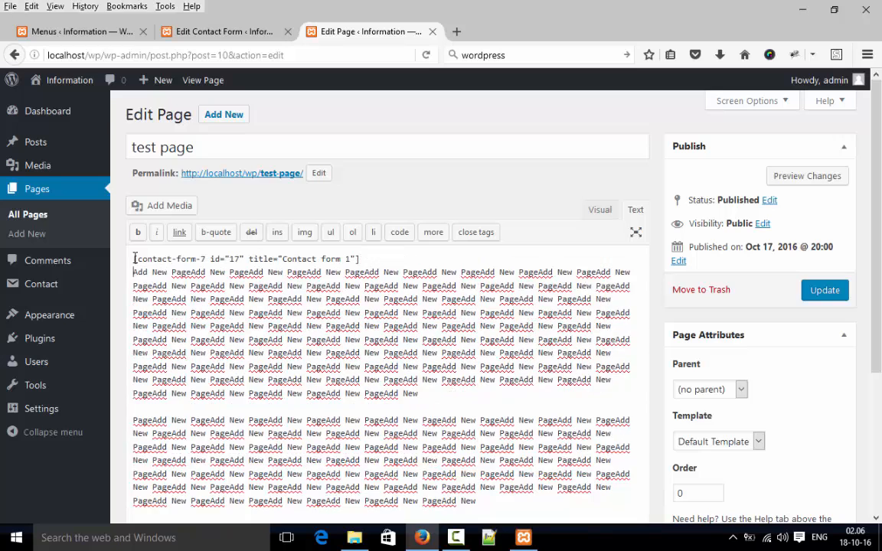
pyautogui.press('Return')
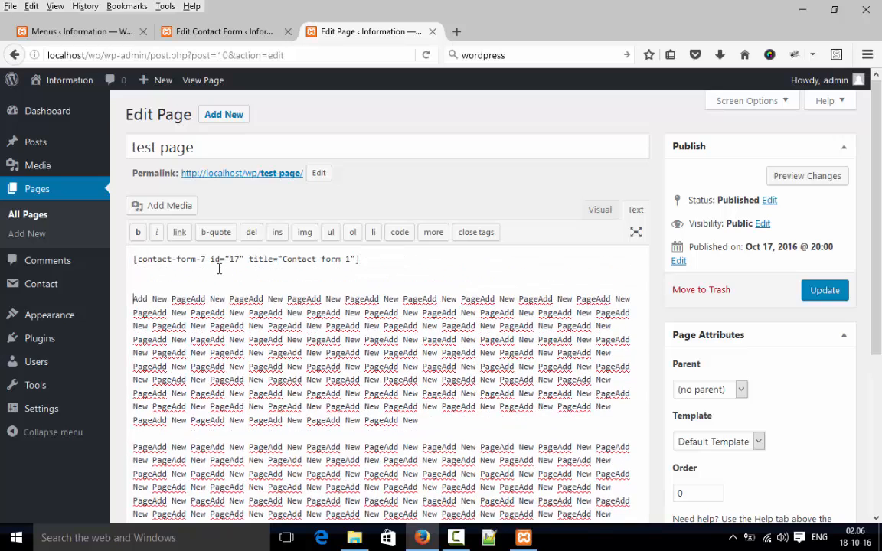
pyautogui.click(816, 290)
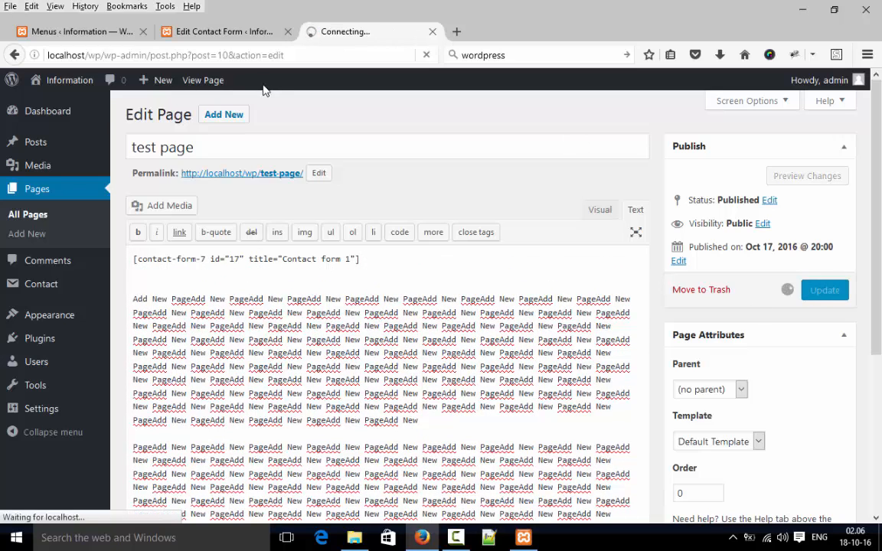
# Step: View the updated test page in a new tab, close the editor tab, and check the contact form's name, email, subject and message fields
pyautogui.rightClick(212, 90)
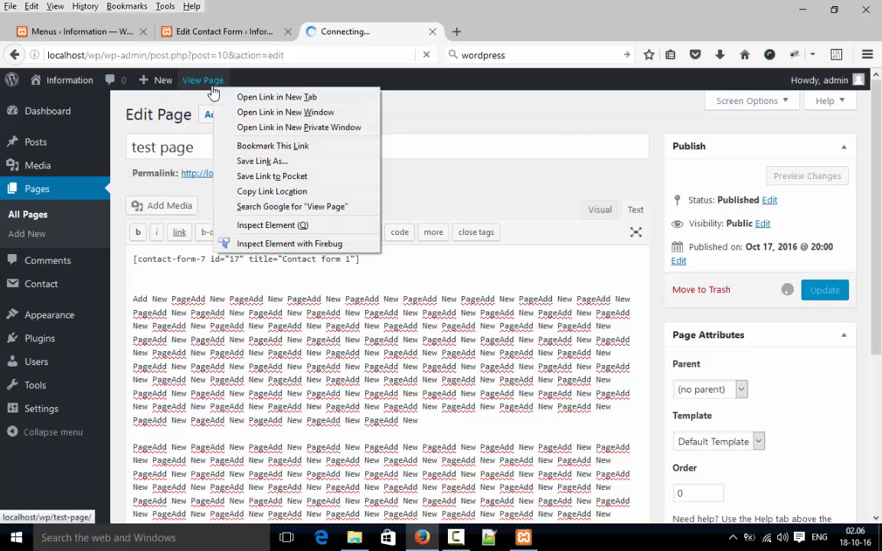
pyautogui.click(254, 103)
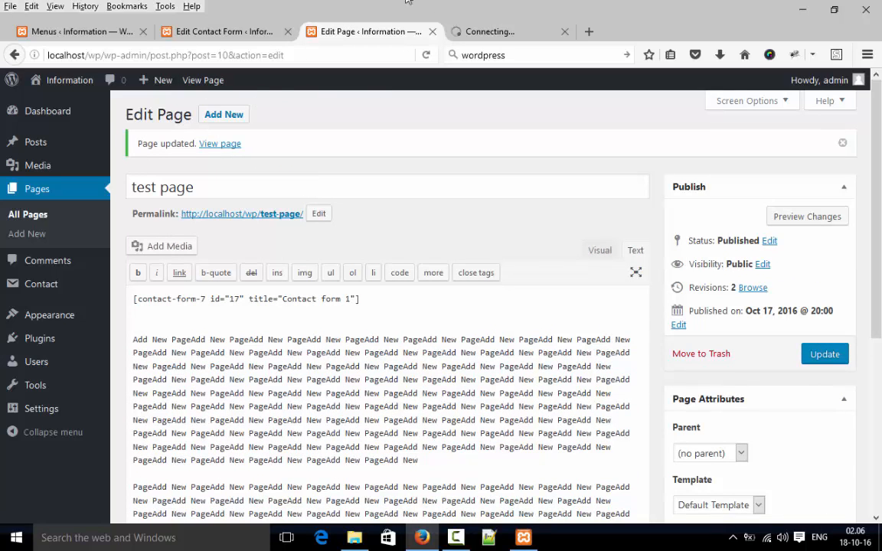
pyautogui.click(433, 32)
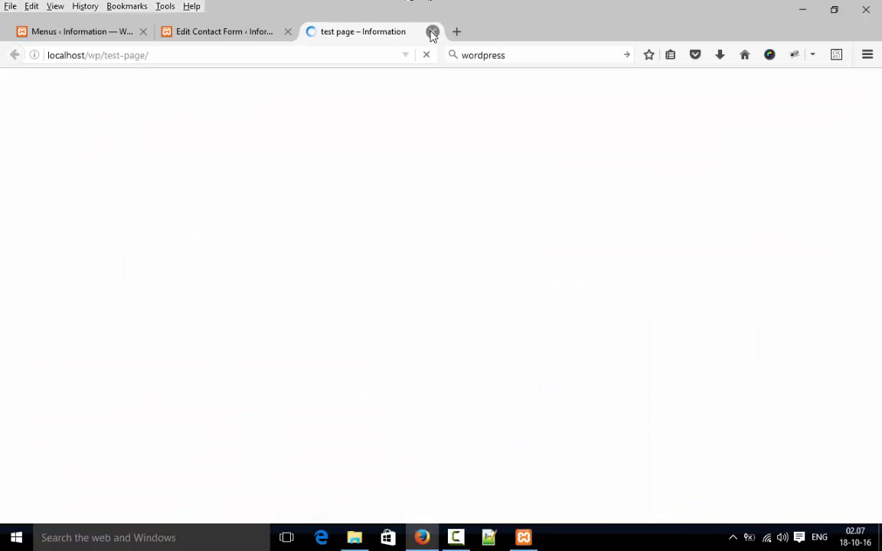
pyautogui.click(232, 257)
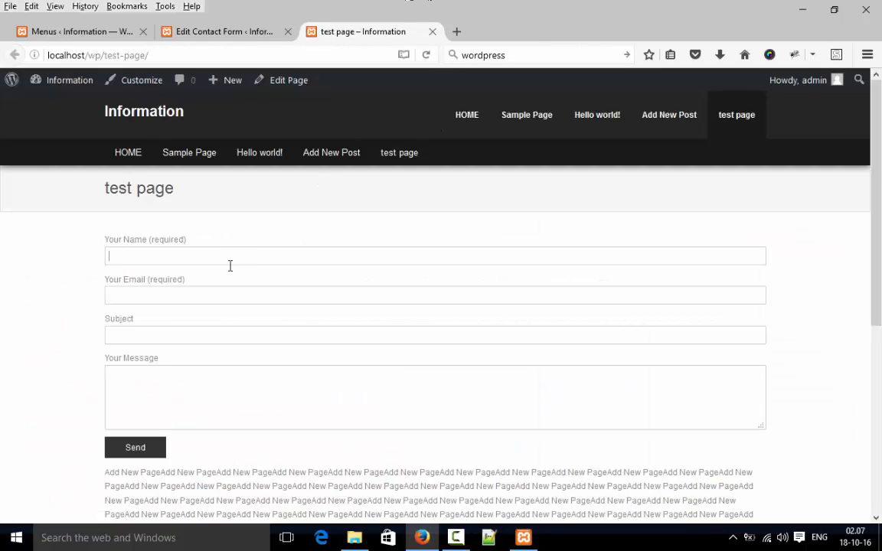
pyautogui.click(222, 298)
pyautogui.click(218, 334)
pyautogui.click(218, 384)
# Step: Return to the admin area and open the list of installed plugins to review their available actions
pyautogui.click(211, 31)
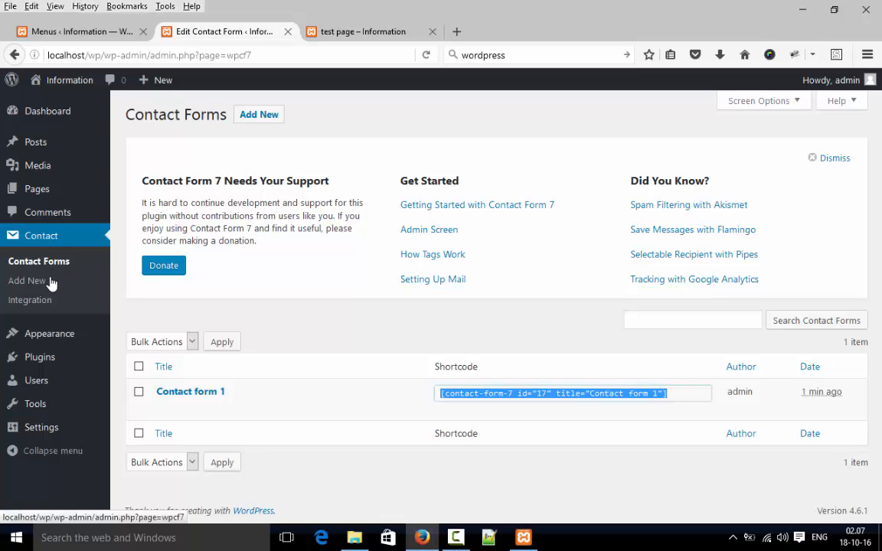
pyautogui.moveTo(42, 368)
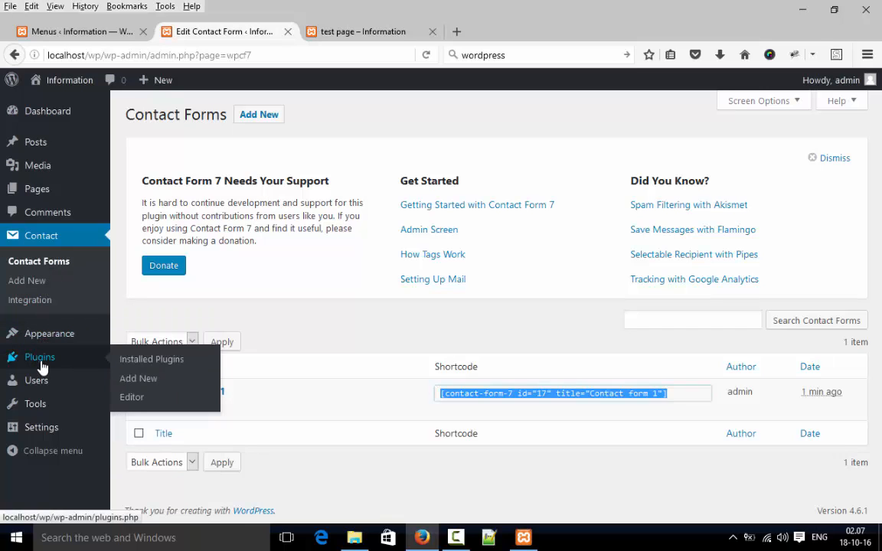
pyautogui.click(158, 366)
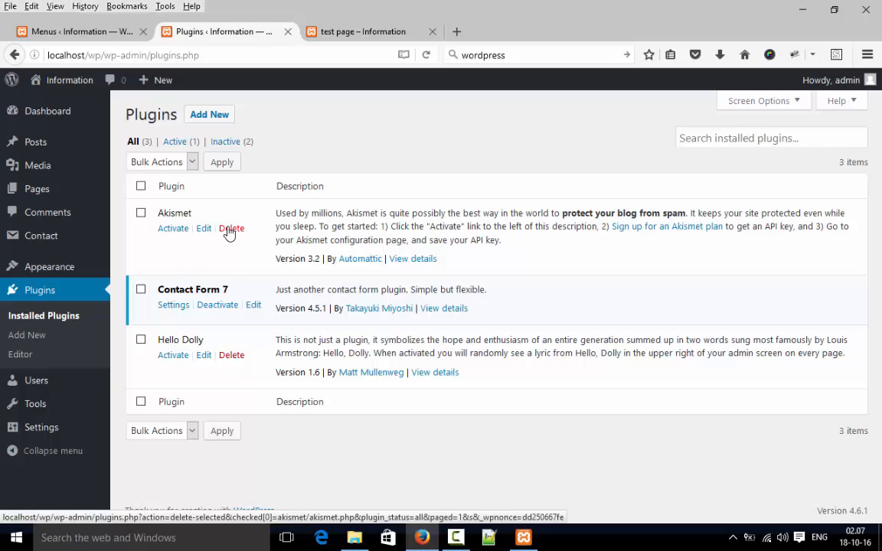
# Step: Open the list of all users and look through the available bulk actions and role choices
pyautogui.moveTo(54, 382)
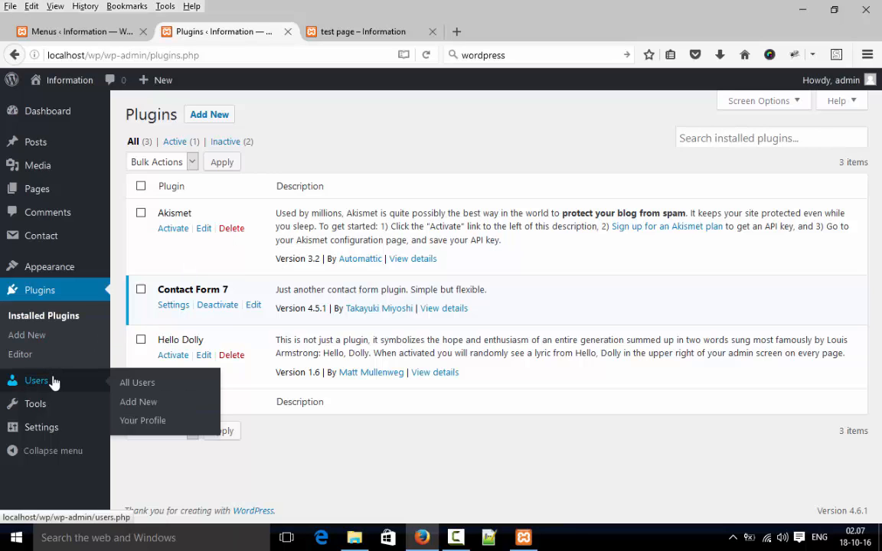
pyautogui.click(130, 392)
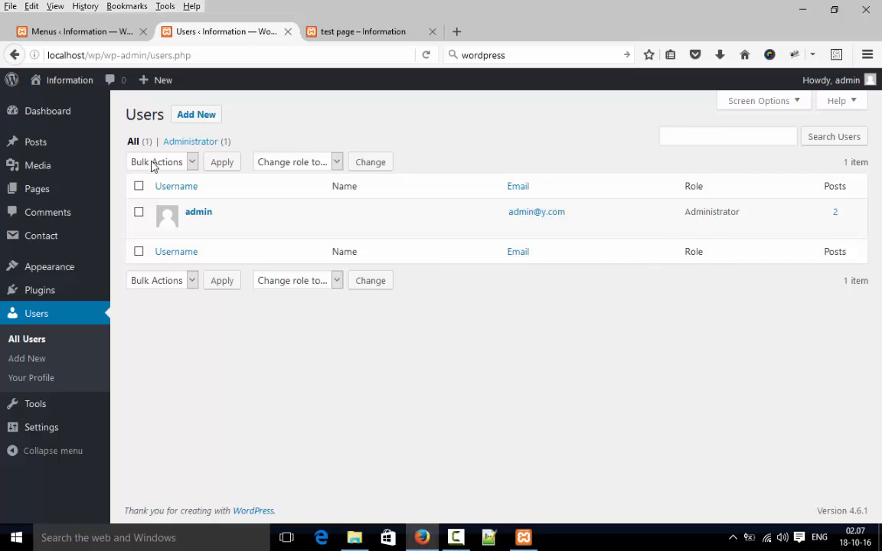
pyautogui.click(190, 163)
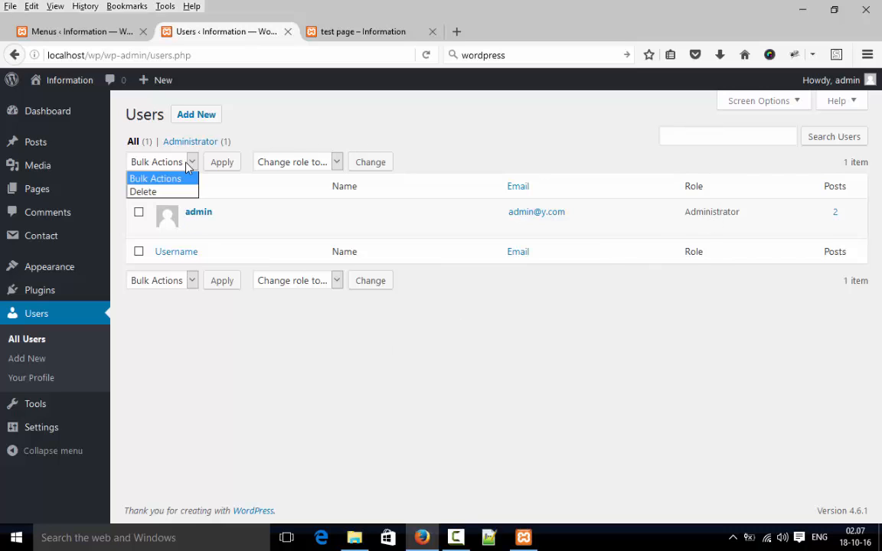
pyautogui.click(298, 161)
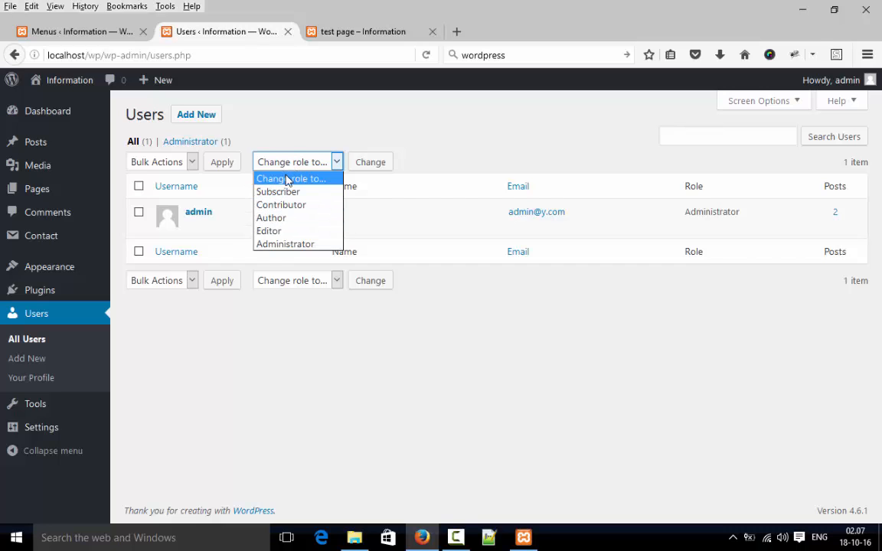
pyautogui.click(408, 350)
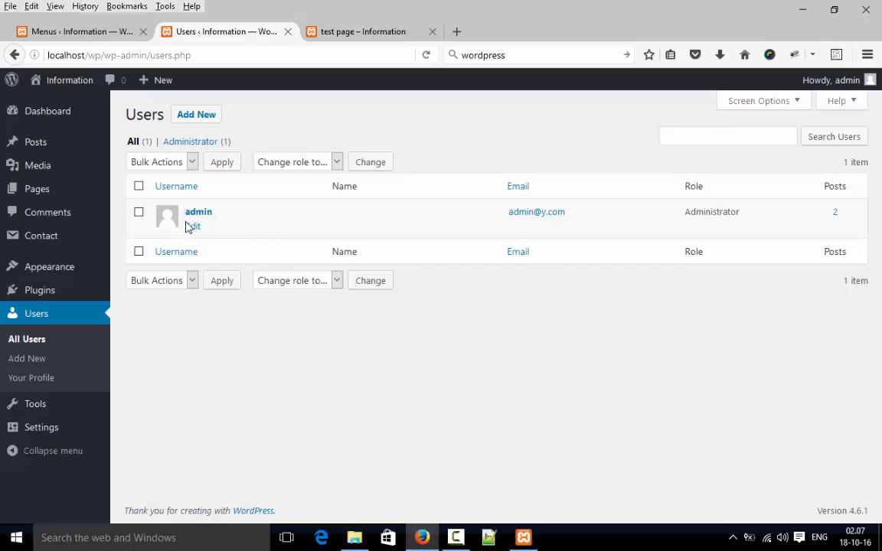
# Step: Open the admin user's profile for editing and read through its options down to account management
pyautogui.click(193, 228)
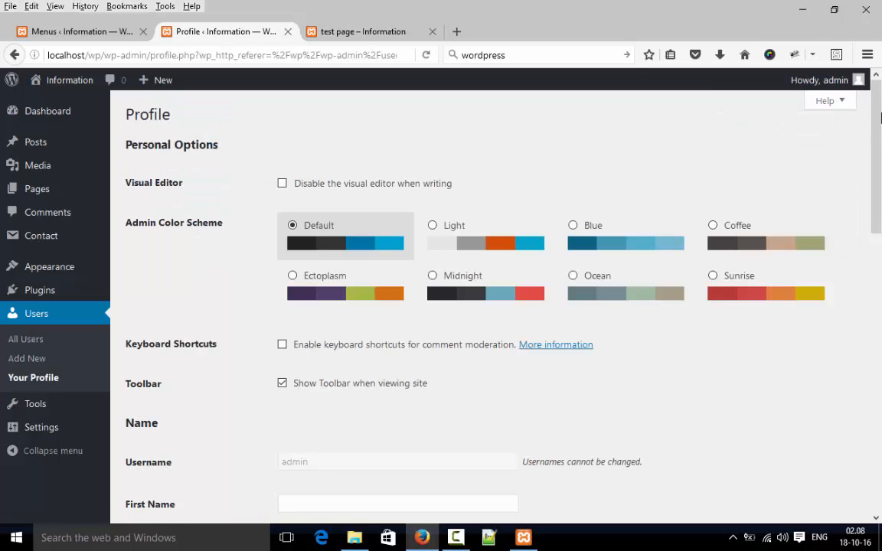
pyautogui.moveTo(881, 118); pyautogui.dragTo(880, 399)
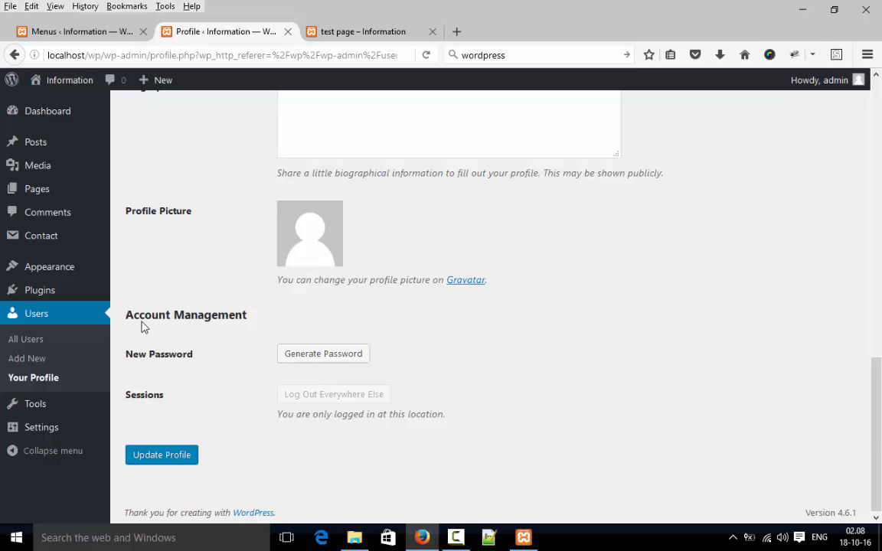
# Step: Open the site's General Settings and review them down to the date format, time format and site language
pyautogui.click(12, 435)
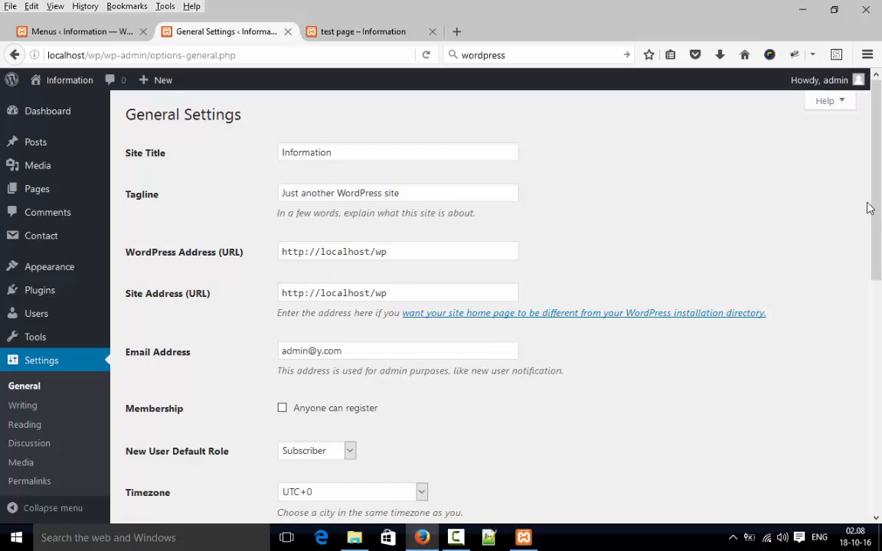
pyautogui.moveTo(877, 255); pyautogui.dragTo(877, 355)
pyautogui.moveTo(878, 309); pyautogui.dragTo(879, 422)
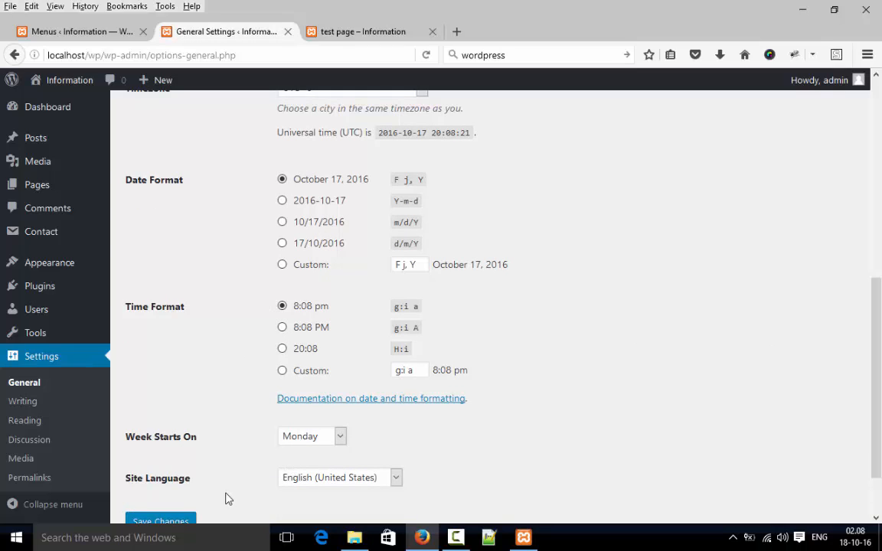
# Step: Open the site's Writing Settings and review the post defaults, the post via email fields and the update services
pyautogui.click(23, 402)
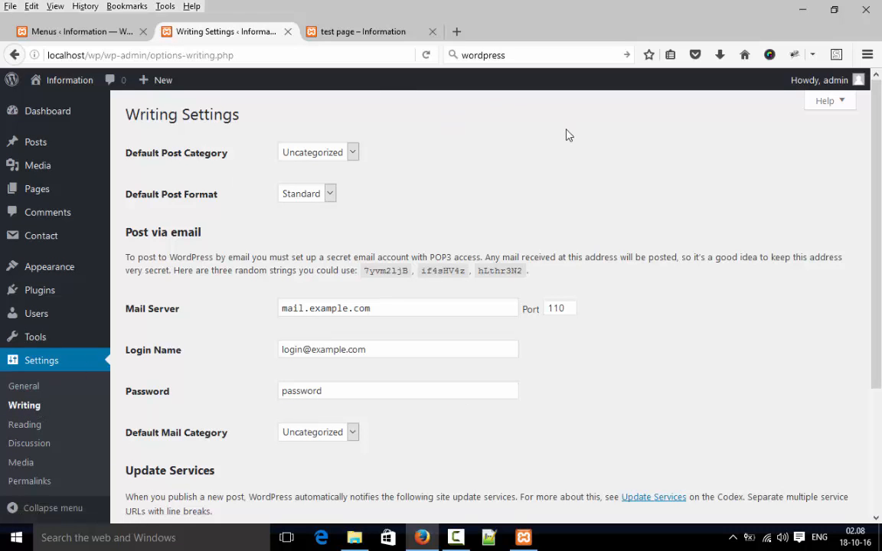
pyautogui.moveTo(877, 179); pyautogui.dragTo(879, 282)
pyautogui.moveTo(879, 217); pyautogui.dragTo(880, 197)
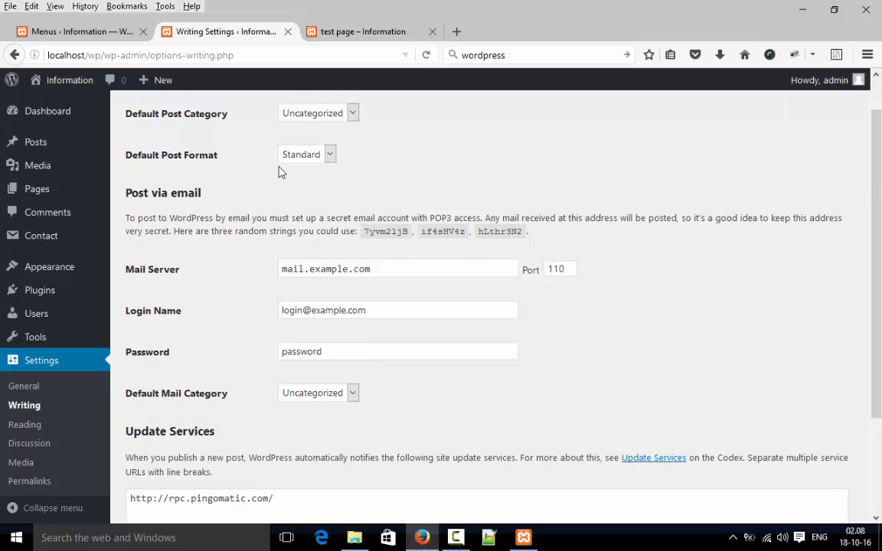
# Step: Open the Reading Settings, try the static page option to see its posts page choices, restore latest posts and review the remaining options
pyautogui.click(35, 425)
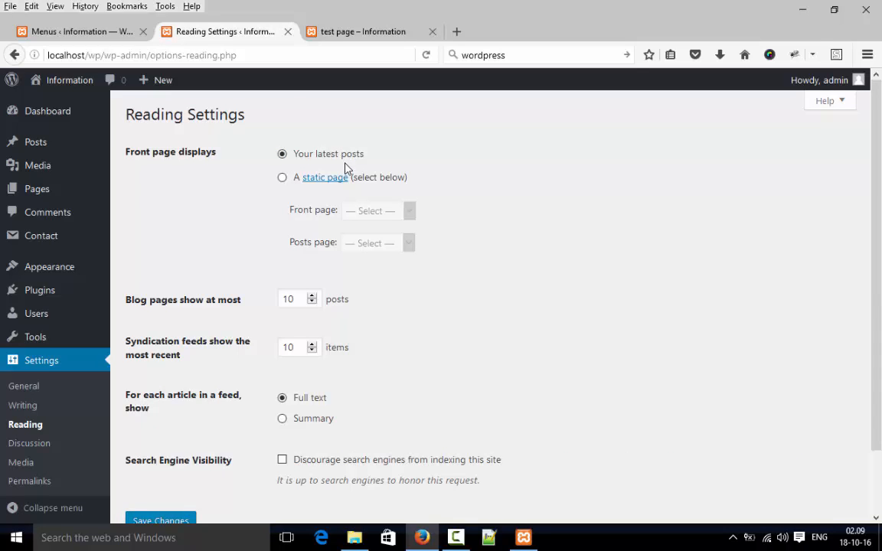
pyautogui.click(282, 177)
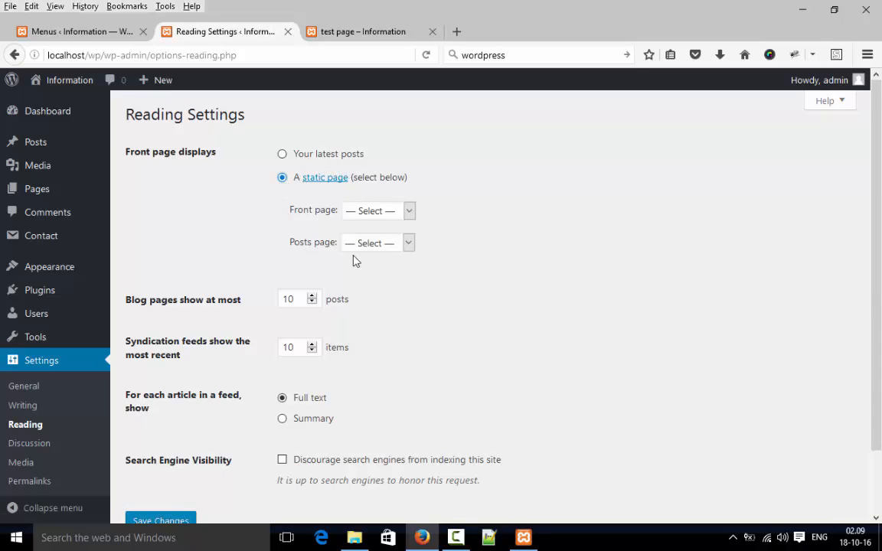
pyautogui.click(372, 244)
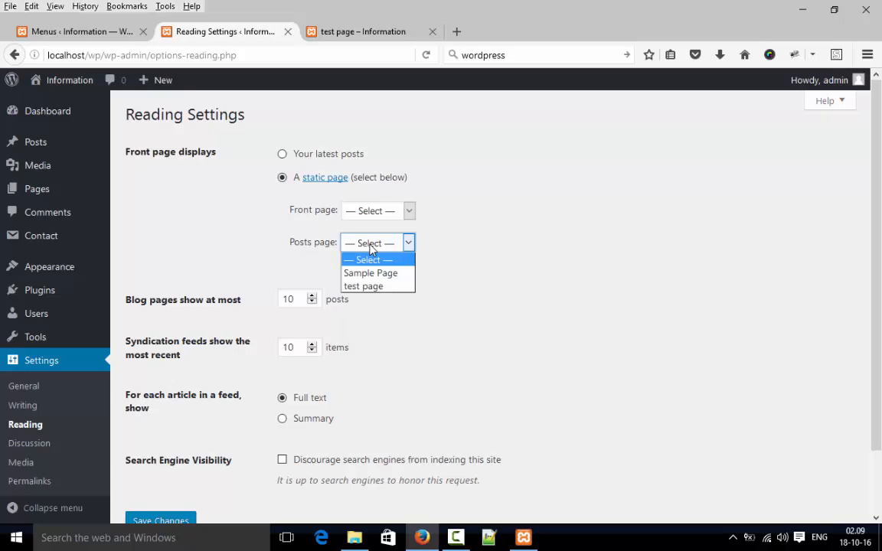
pyautogui.click(371, 247)
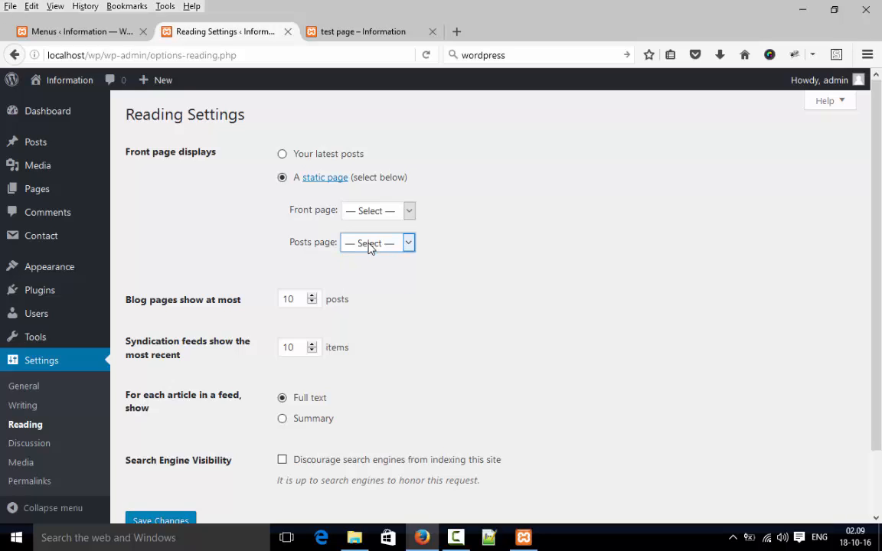
pyautogui.click(281, 156)
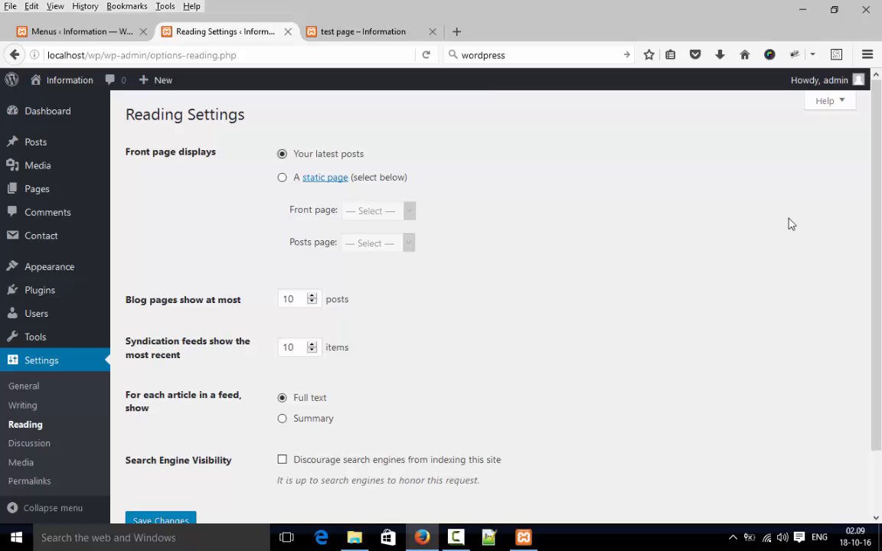
pyautogui.scroll(-2, 877, 262)
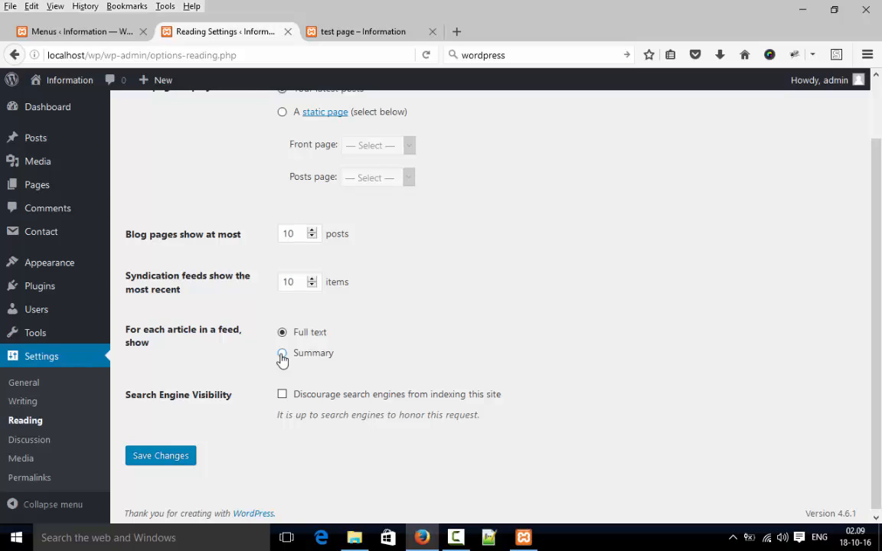
# Step: Open the Discussion Settings and review the comment options down to the avatar section
pyautogui.click(20, 453)
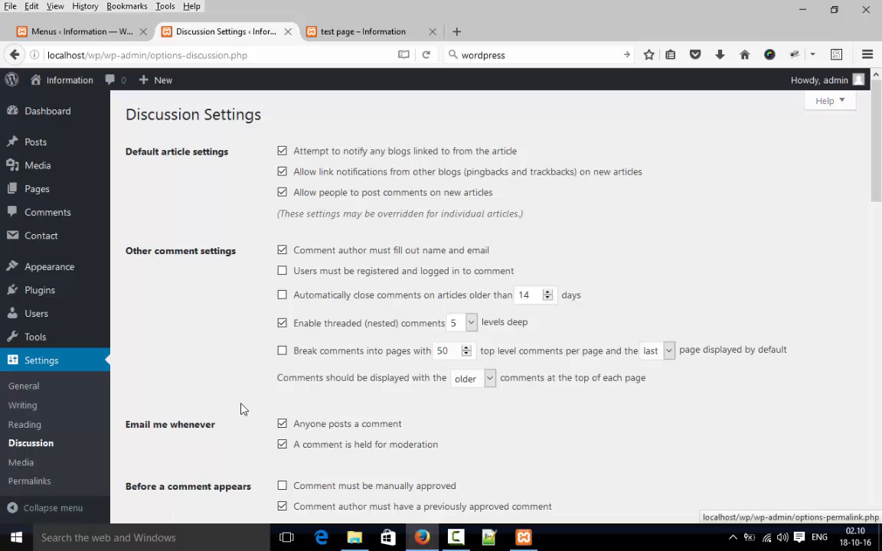
pyautogui.moveTo(878, 158); pyautogui.dragTo(878, 384)
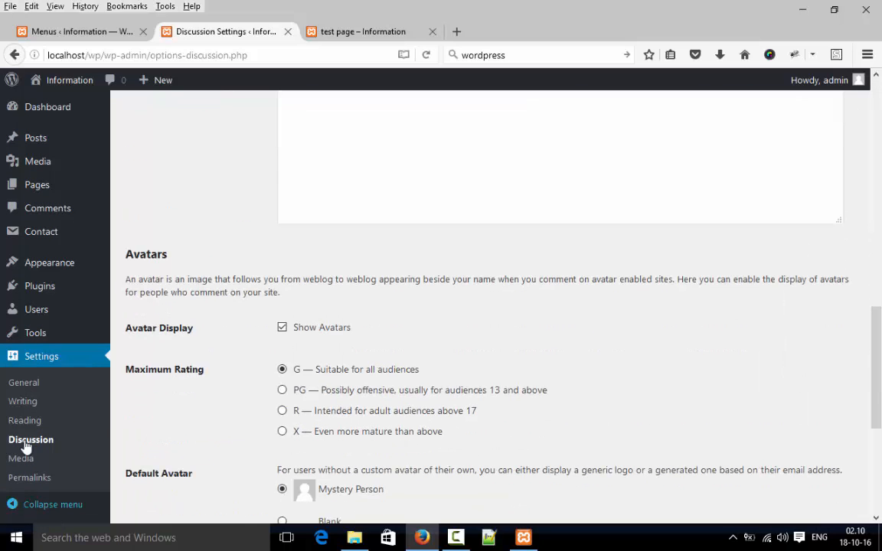
# Step: Set the site's permalinks to the custom structure /%postname%.php/ and save the change
pyautogui.click(28, 483)
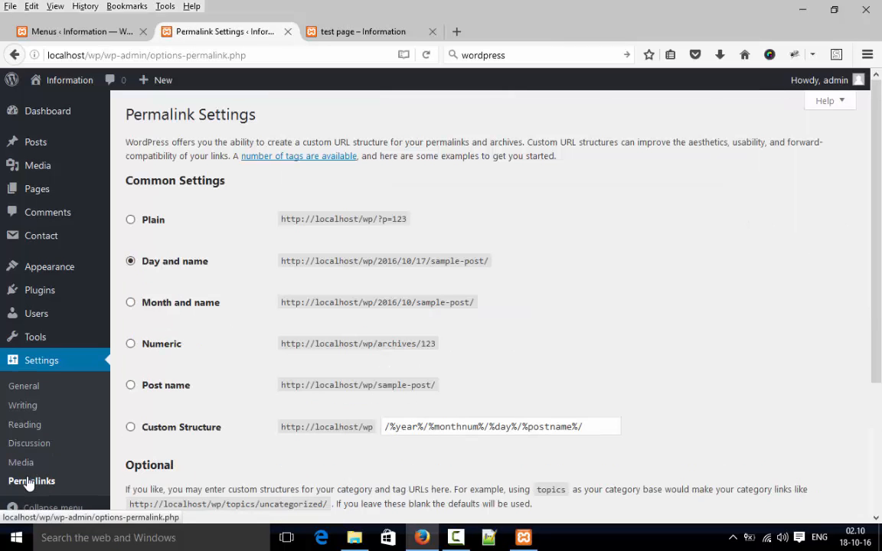
pyautogui.click(360, 35)
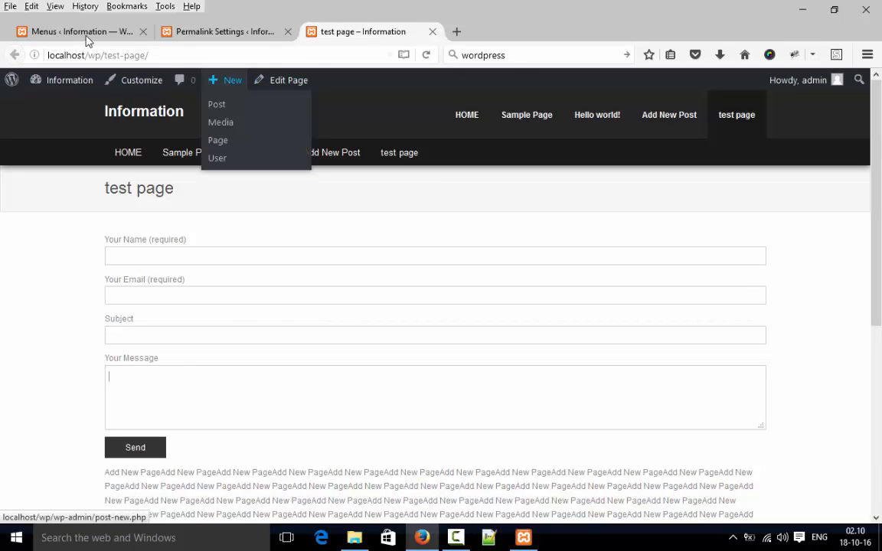
pyautogui.click(205, 34)
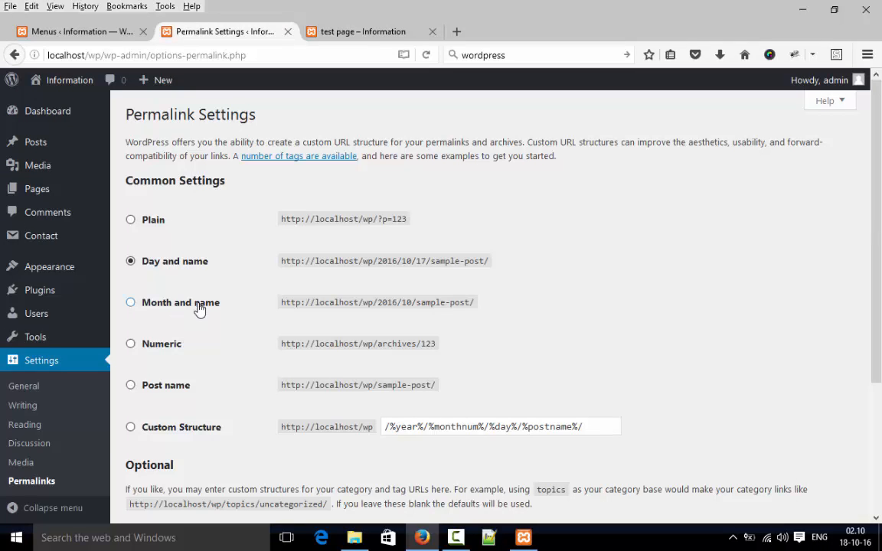
pyautogui.click(130, 388)
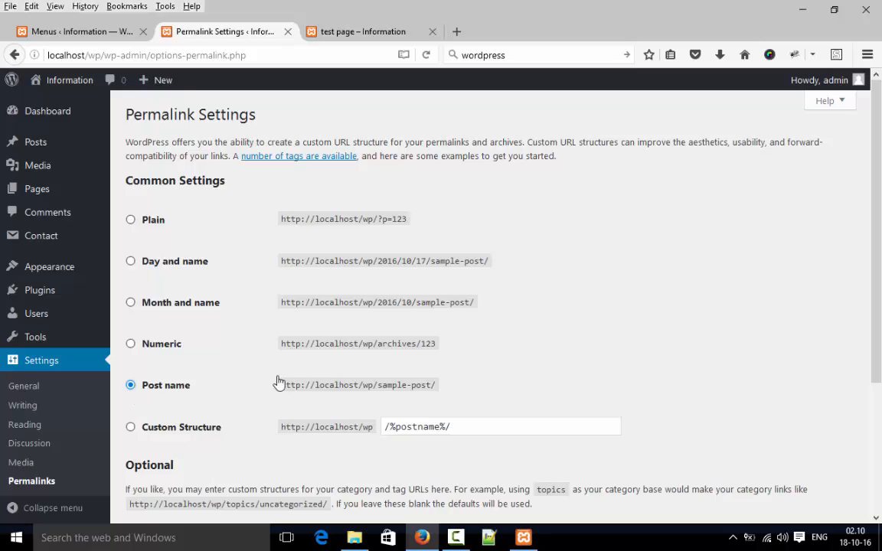
pyautogui.click(447, 426)
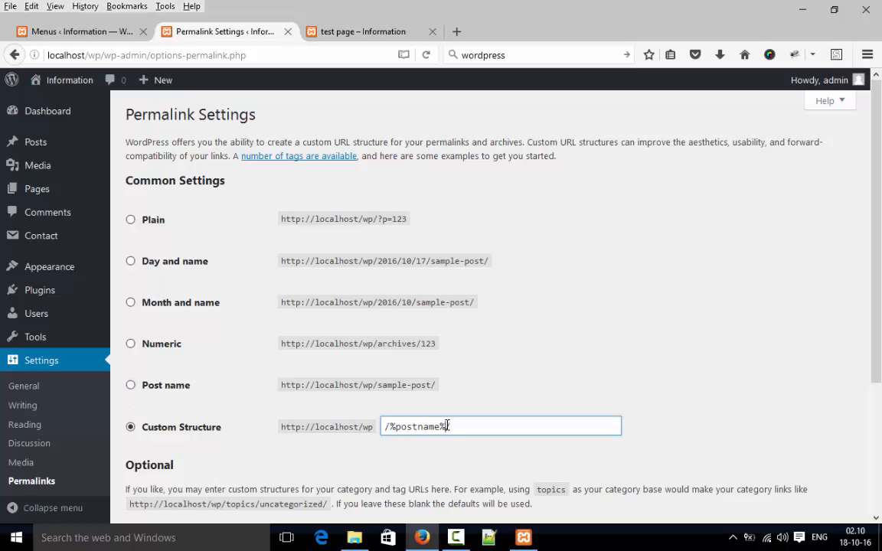
pyautogui.write('.php')
pyautogui.scroll(-3, 305, 444)
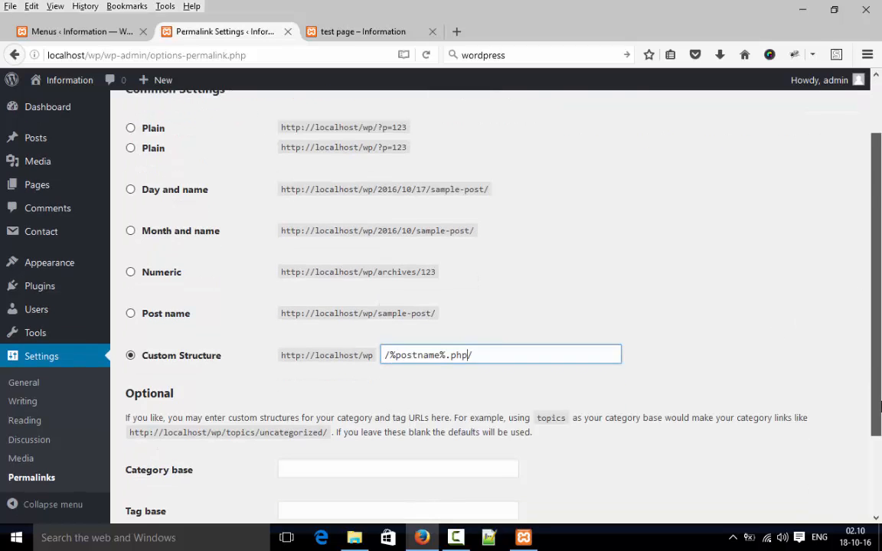
pyautogui.click(167, 468)
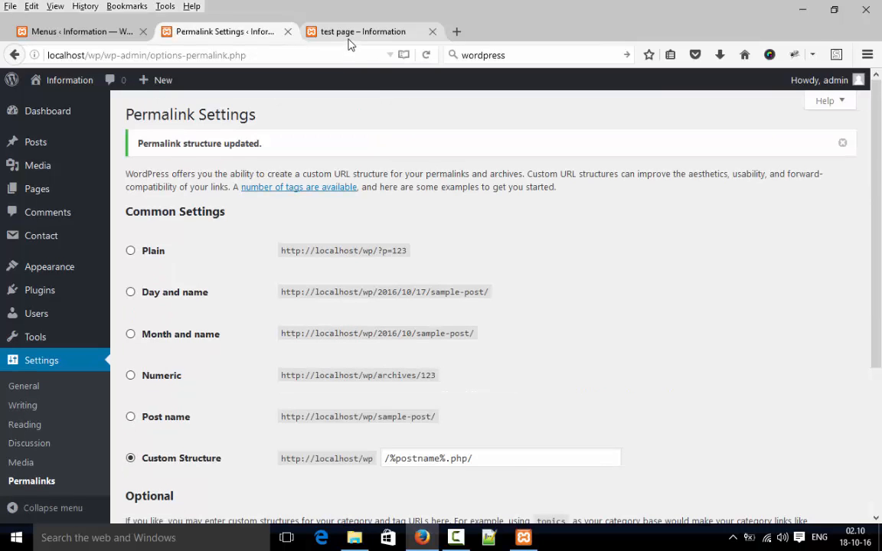
# Step: Open the Add New Post article from the site's home page and compare its address with the custom permalink structure
pyautogui.click(348, 38)
pyautogui.click(170, 112)
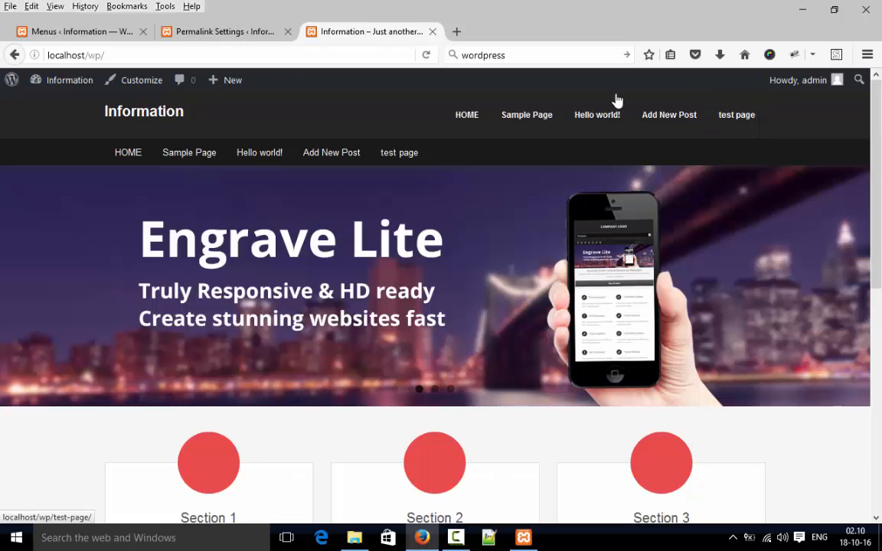
pyautogui.moveTo(881, 157); pyautogui.dragTo(880, 375)
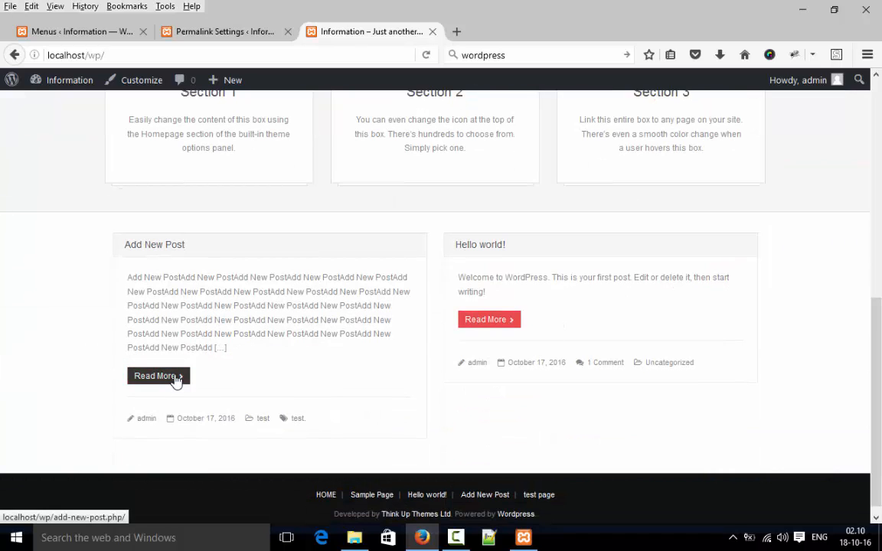
pyautogui.click(175, 378)
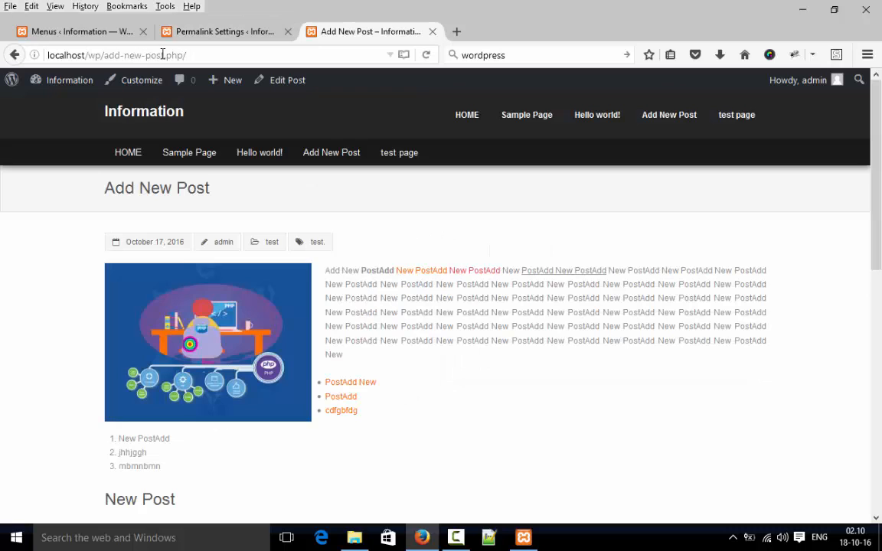
pyautogui.doubleClick(171, 53)
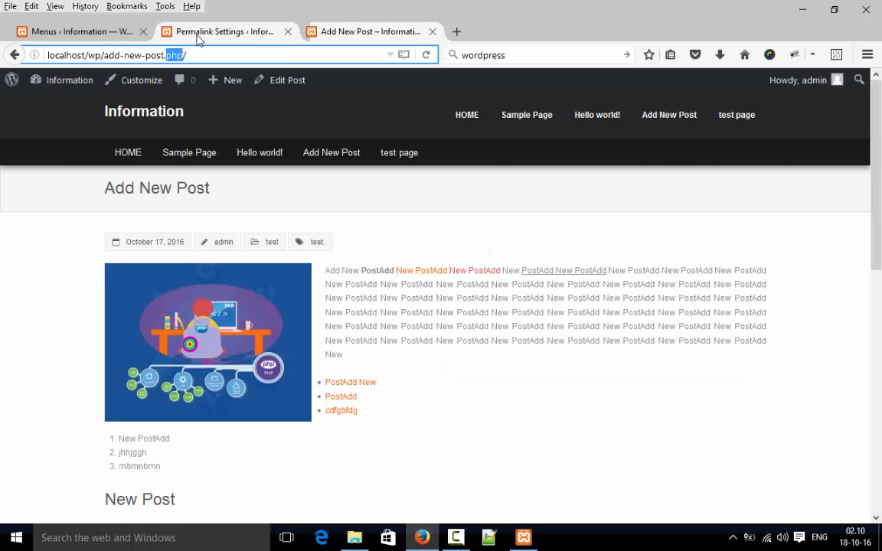
pyautogui.click(197, 36)
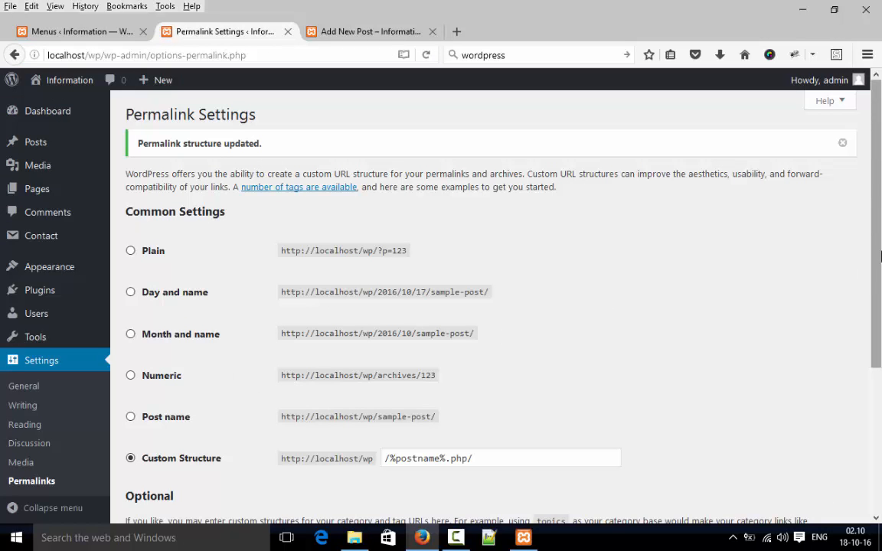
pyautogui.scroll(-4, 880, 372)
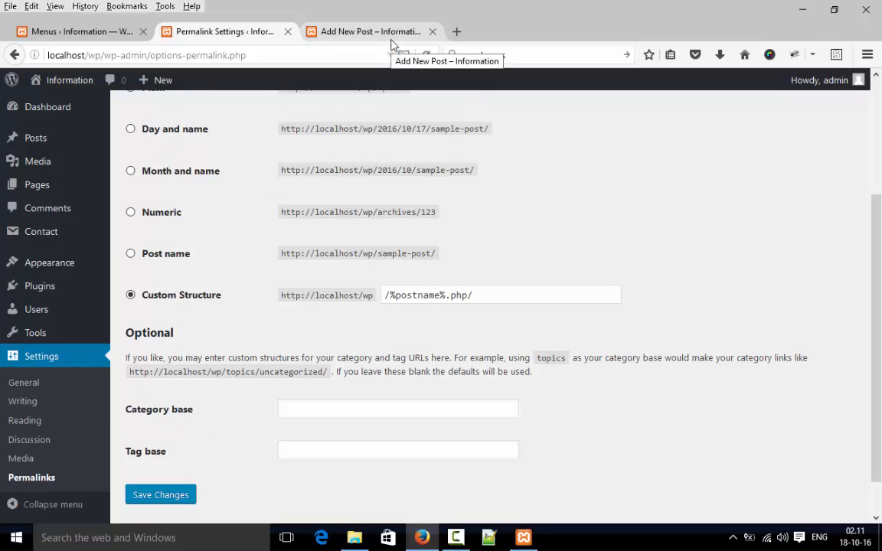
pyautogui.click(371, 32)
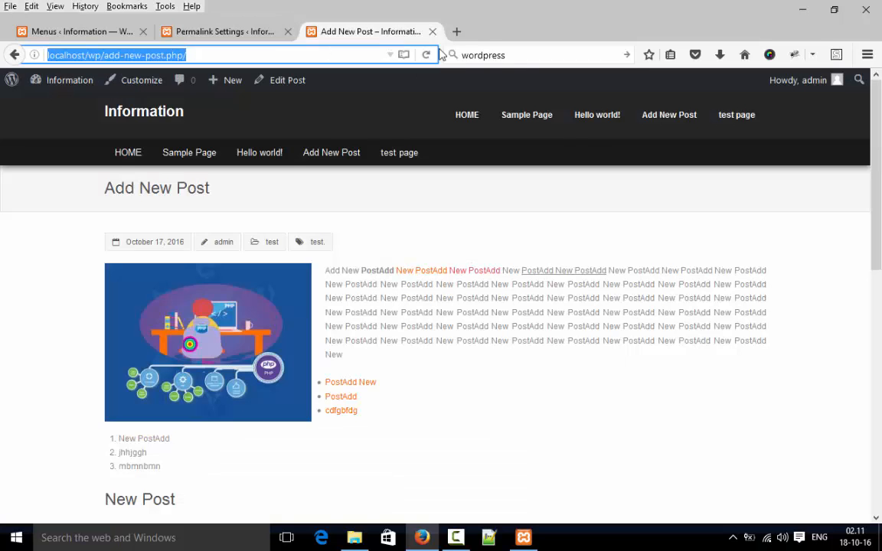
# Step: Export all site content and save information.wordpress.2016-10-17.xml to the computer
pyautogui.click(231, 35)
pyautogui.moveTo(34, 334)
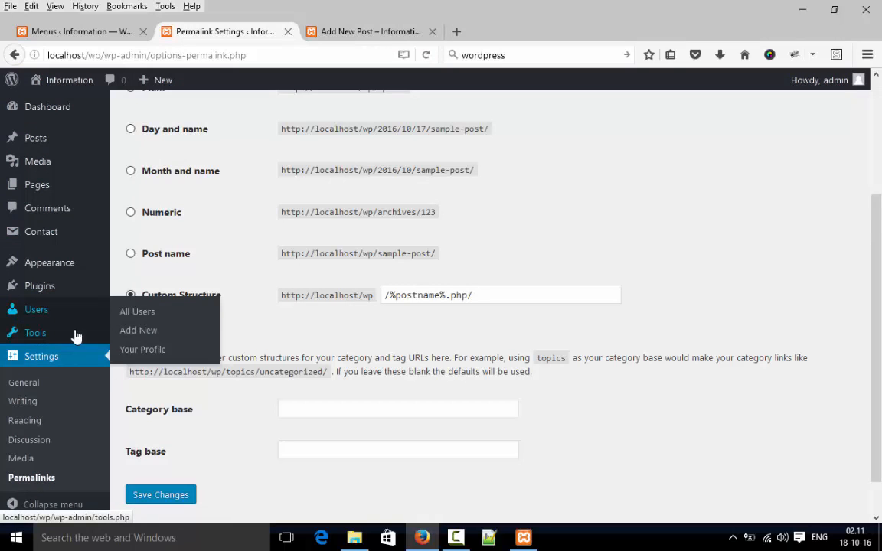
pyautogui.click(132, 373)
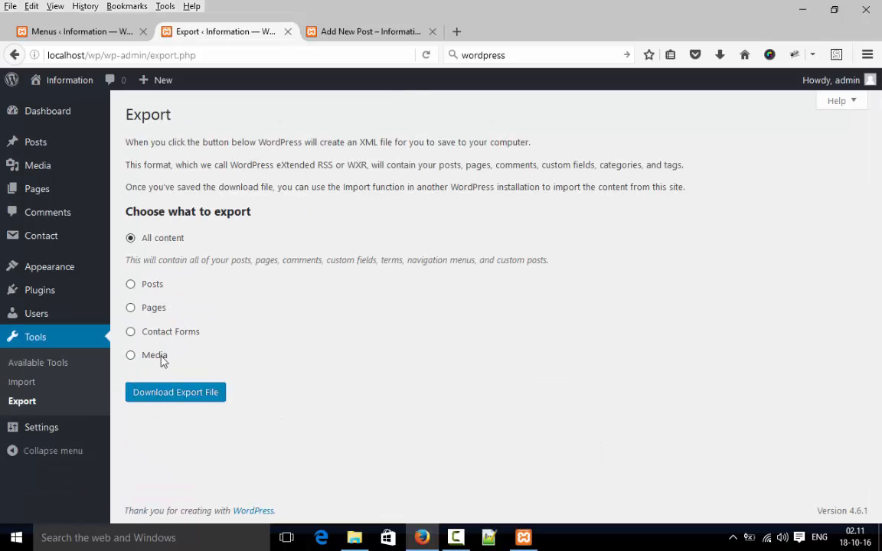
pyautogui.click(184, 391)
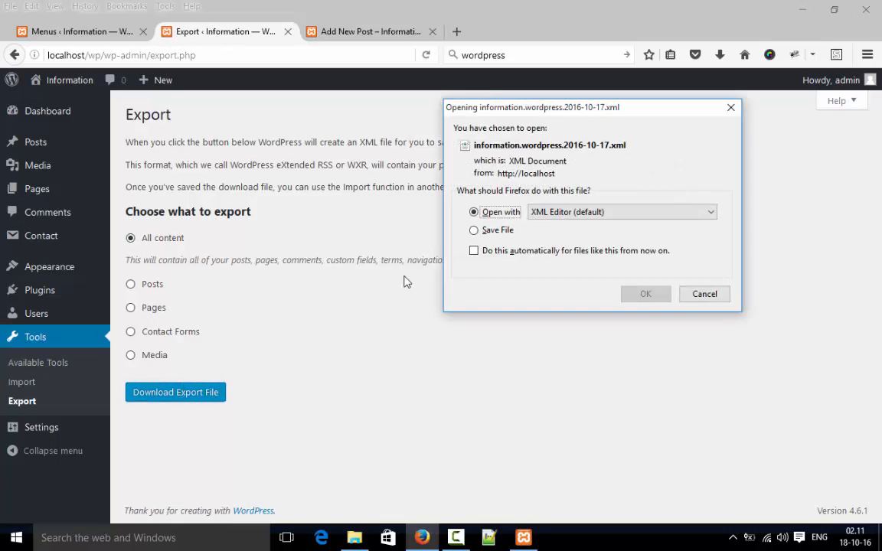
pyautogui.click(474, 229)
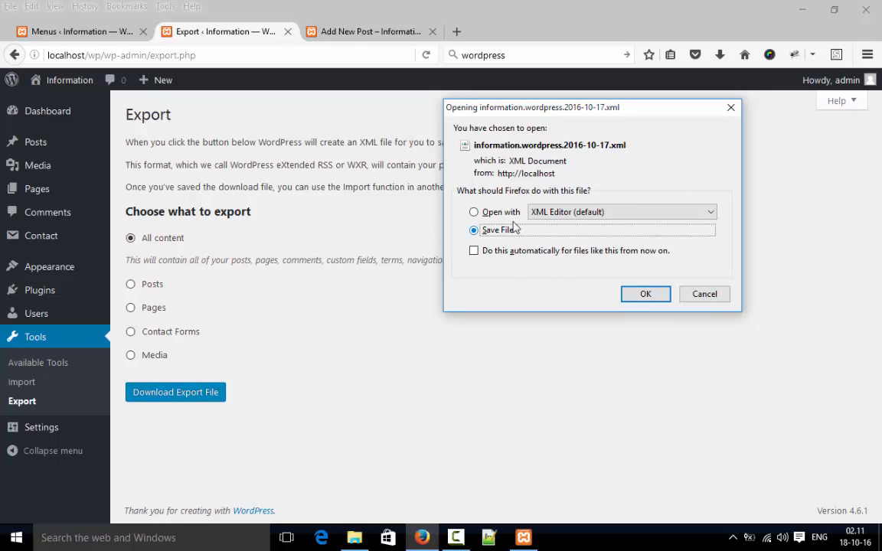
pyautogui.click(645, 301)
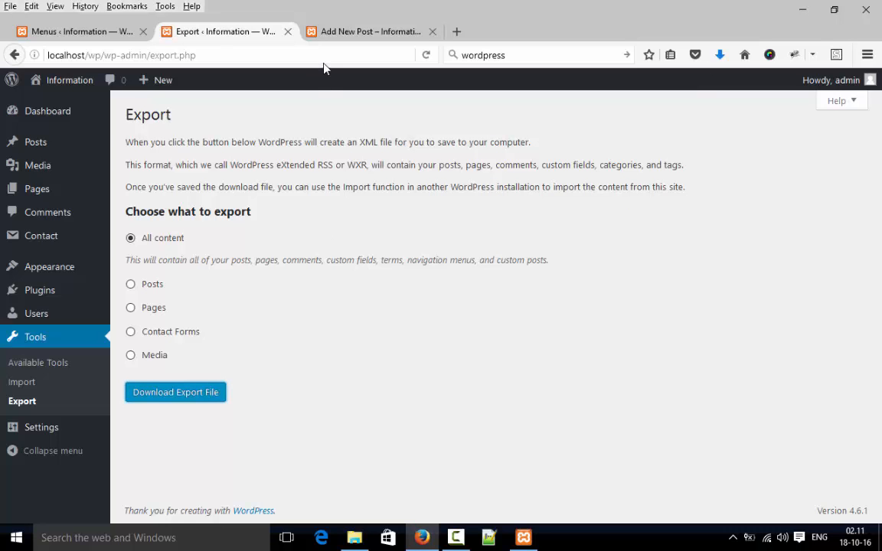
# Step: Check the browser's recent downloads for the export file and open the list of systems available for import
pyautogui.click(366, 33)
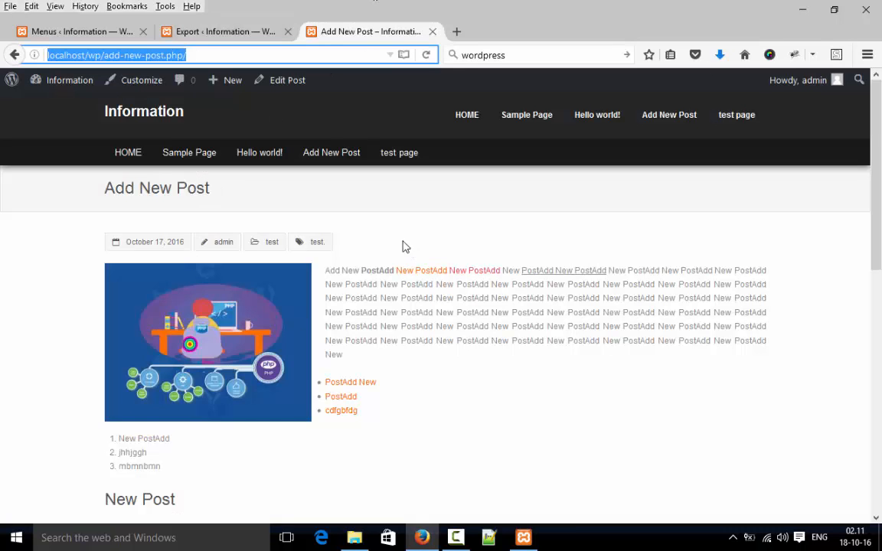
pyautogui.click(245, 33)
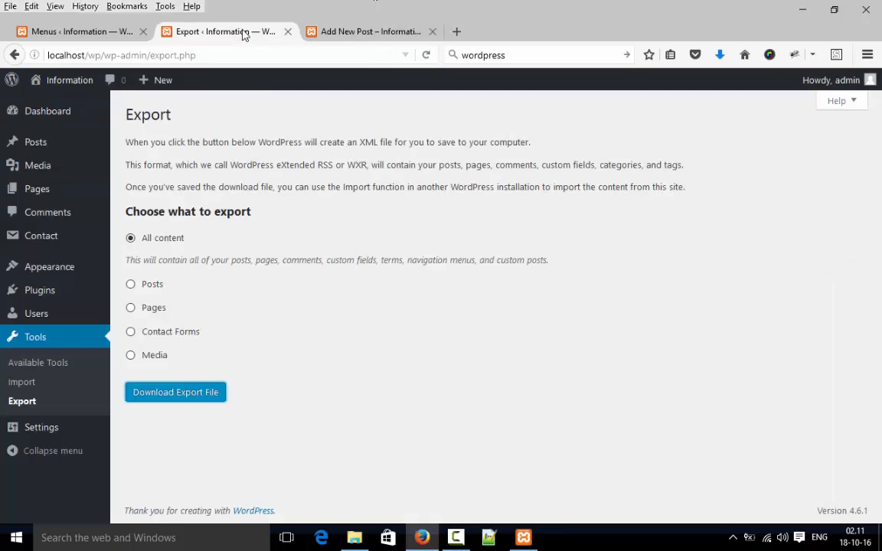
pyautogui.click(720, 53)
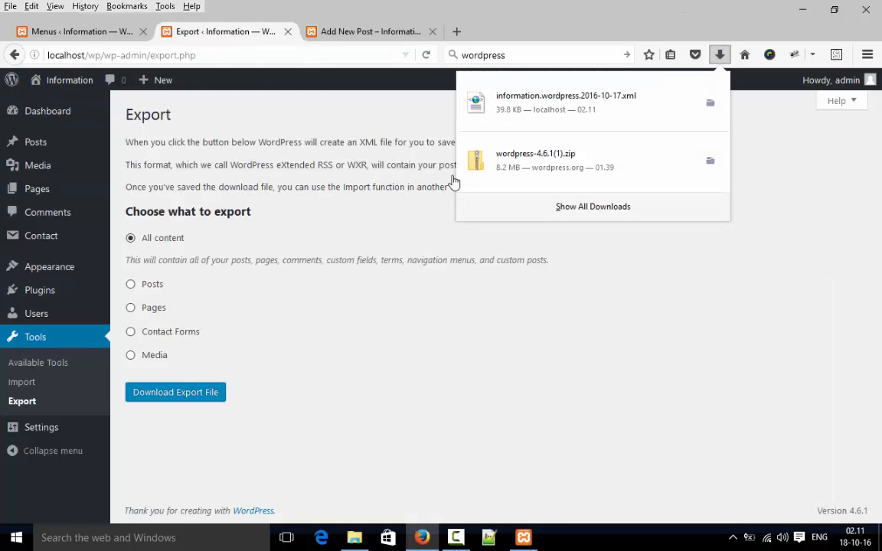
pyautogui.click(23, 382)
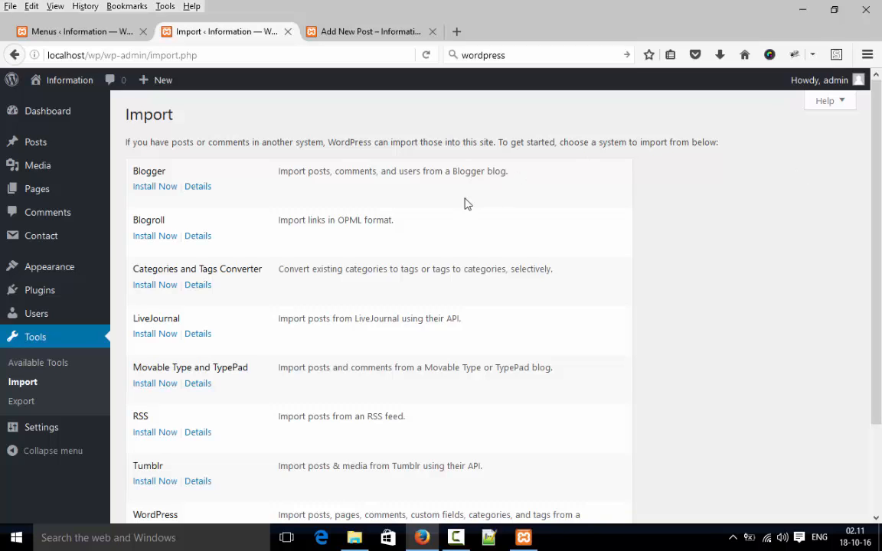
# Step: Open the theme editor for the active Engrave (Lite) theme
pyautogui.moveTo(42, 267)
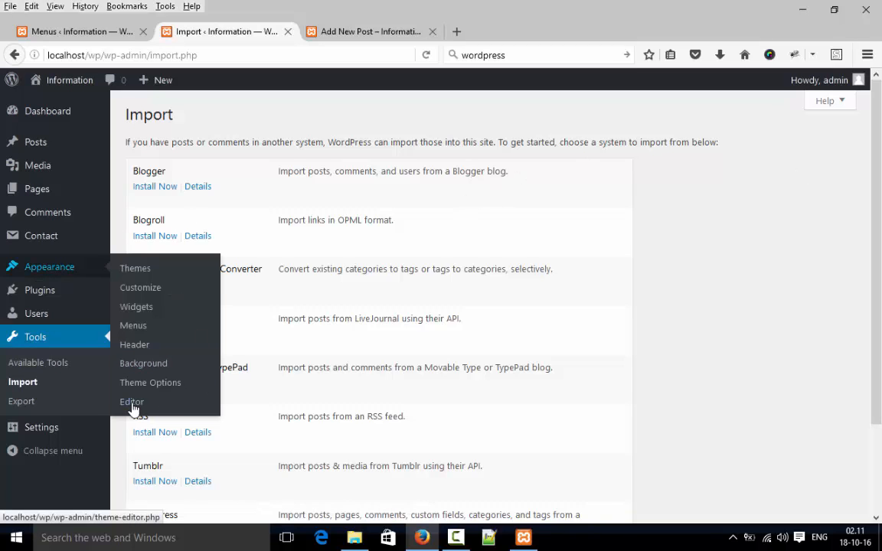
pyautogui.click(131, 404)
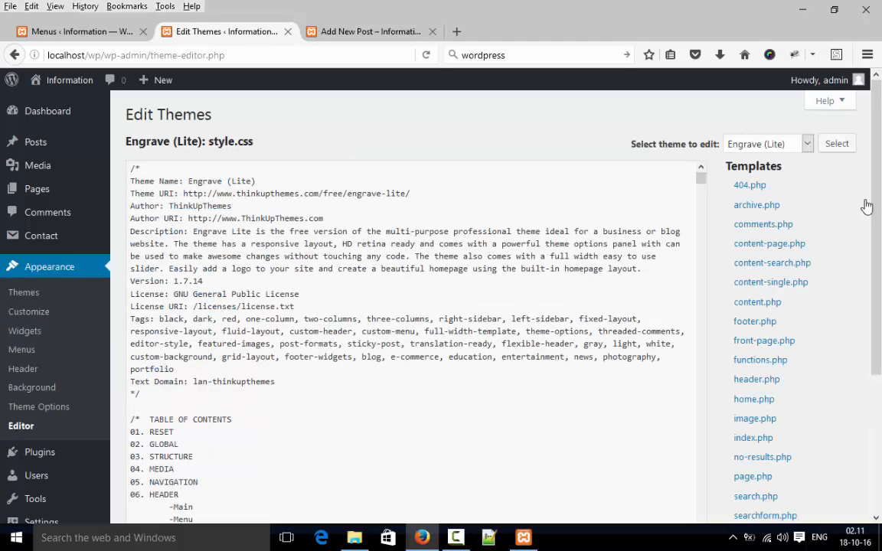
# Step: Look through the Engrave (Lite) theme's list of template and stylesheet files
pyautogui.moveTo(876, 203); pyautogui.dragTo(876, 329)
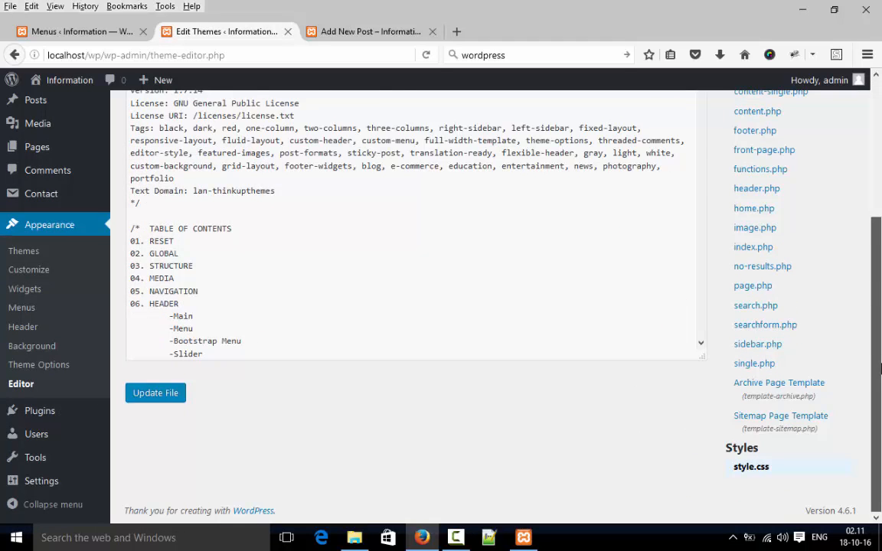
pyautogui.scroll(2, 880, 368)
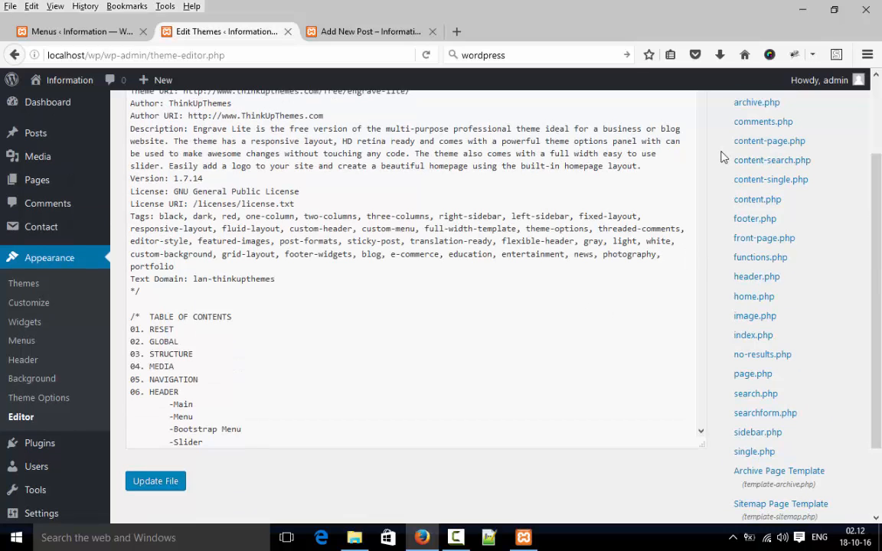
pyautogui.scroll(2, 861, 113)
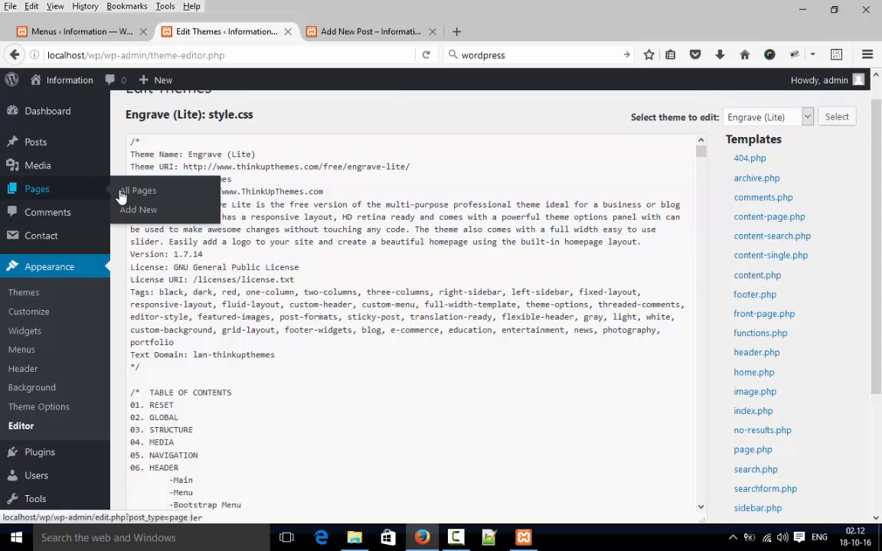
# Step: Create a new untitled page with the HTML content "<div> xmvbcxnvbxc</div>" and publish it
pyautogui.click(132, 211)
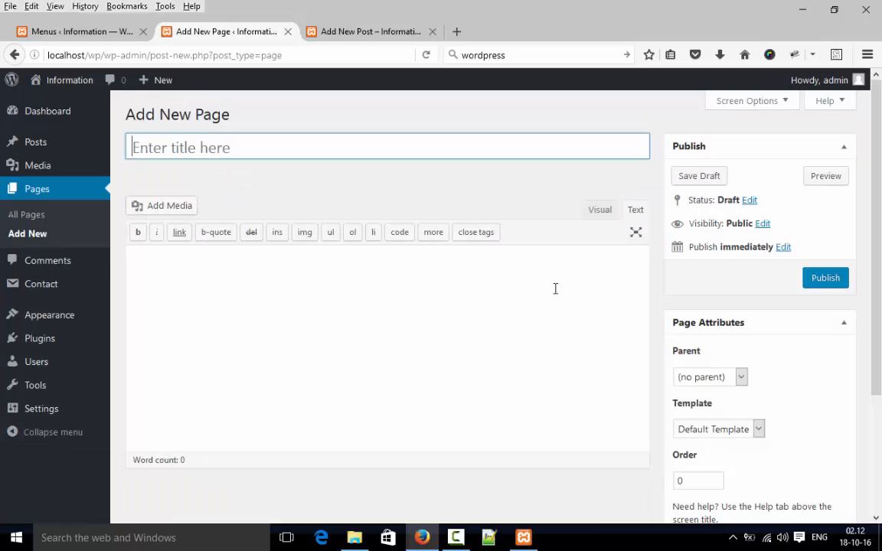
pyautogui.click(518, 303)
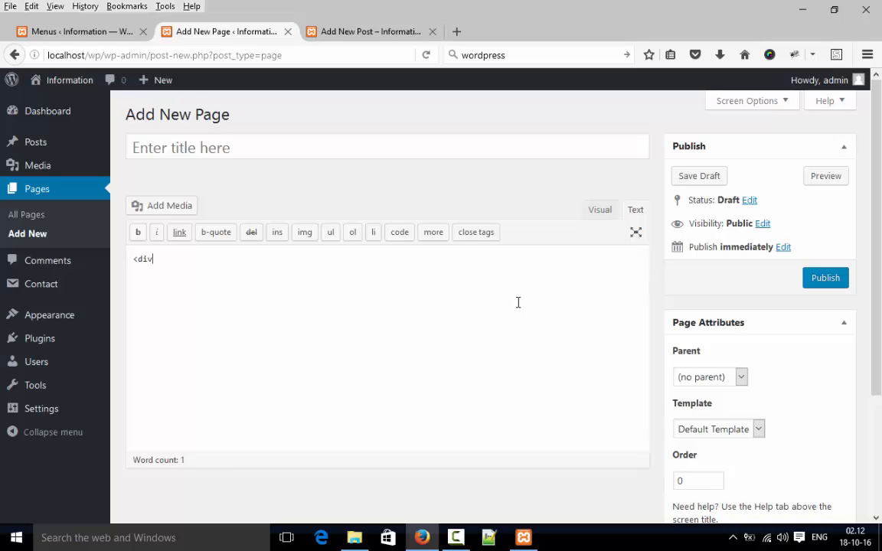
pyautogui.write('<div> xmvbcxnvbxc</div>')
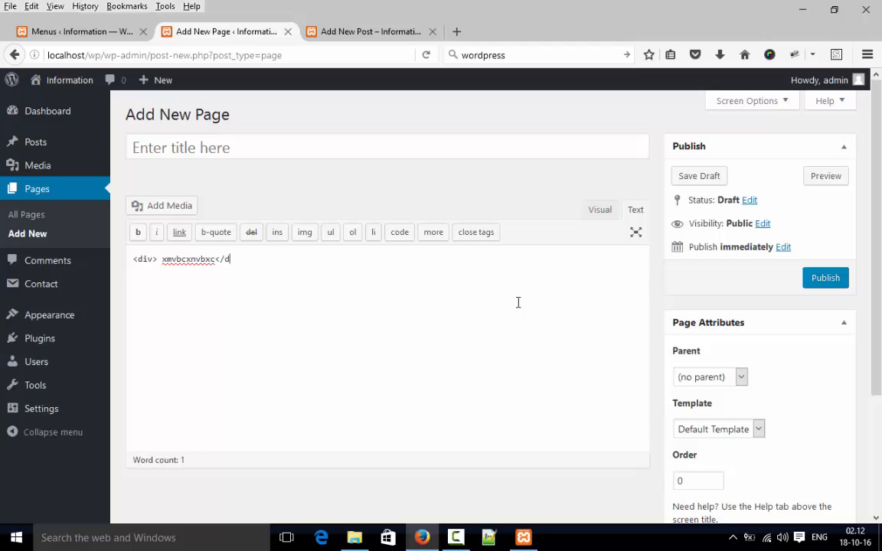
pyautogui.click(834, 279)
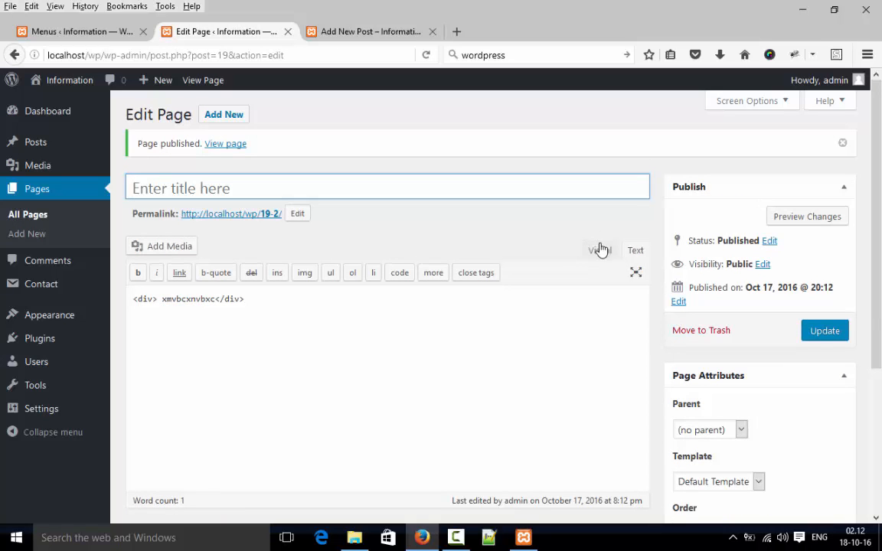
# Step: Compare the page content in visual and HTML form, and place the text cursor at the opening div tag in the HTML
pyautogui.click(600, 250)
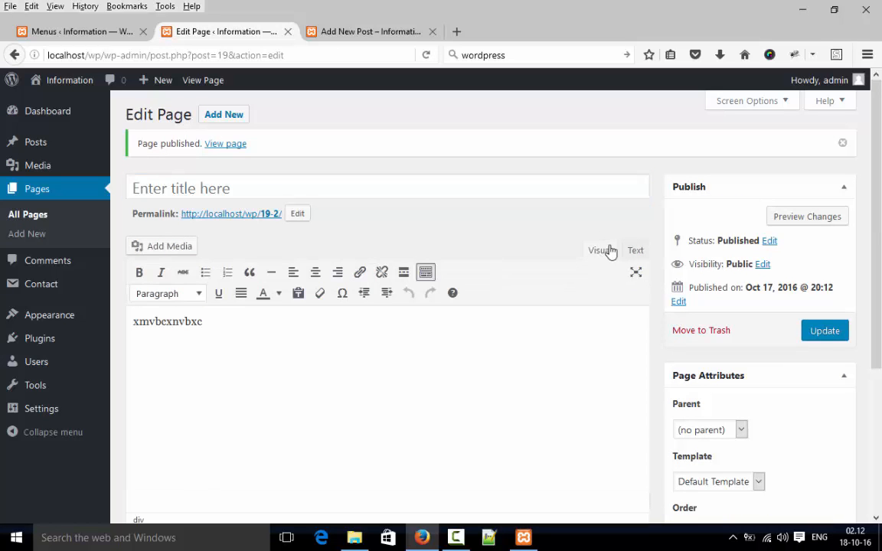
pyautogui.click(635, 253)
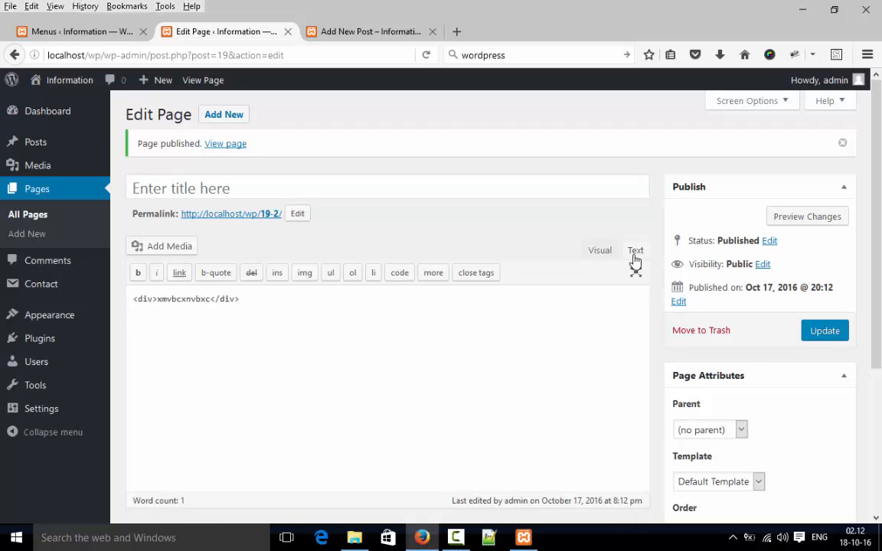
pyautogui.click(154, 298)
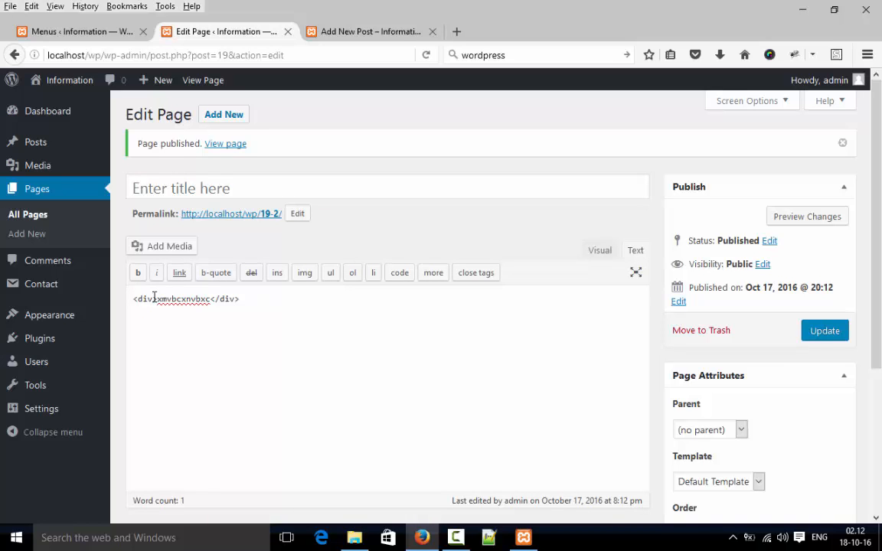